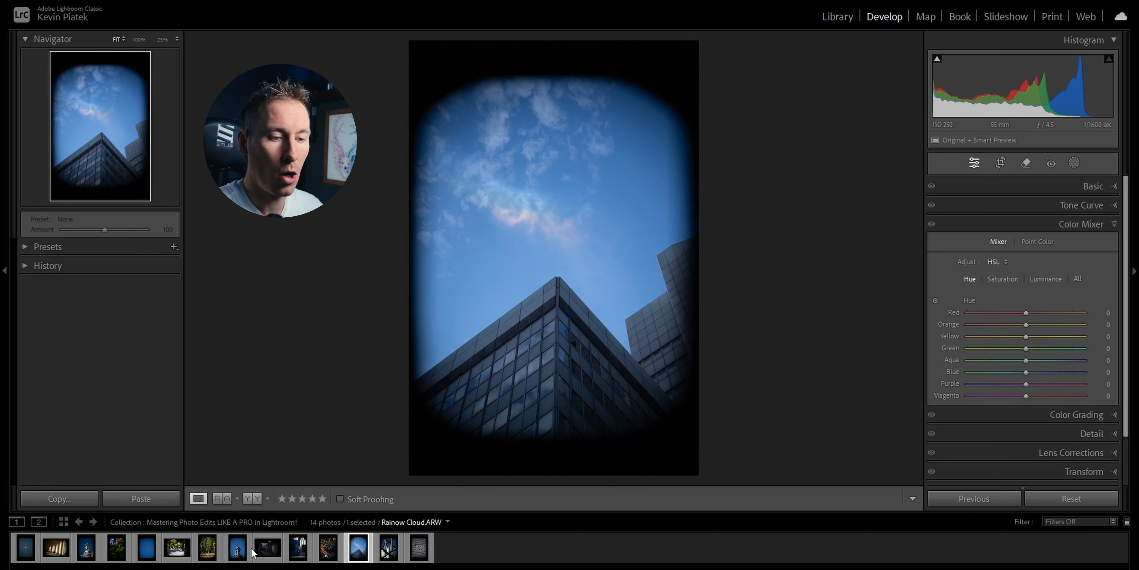
Look through the church tower and other photos in the collection, and open Above Water Seagull.ARW.
{"action": "left_click", "coordinate": [237, 549]}
{"action": "left_click", "coordinate": [211, 551]}
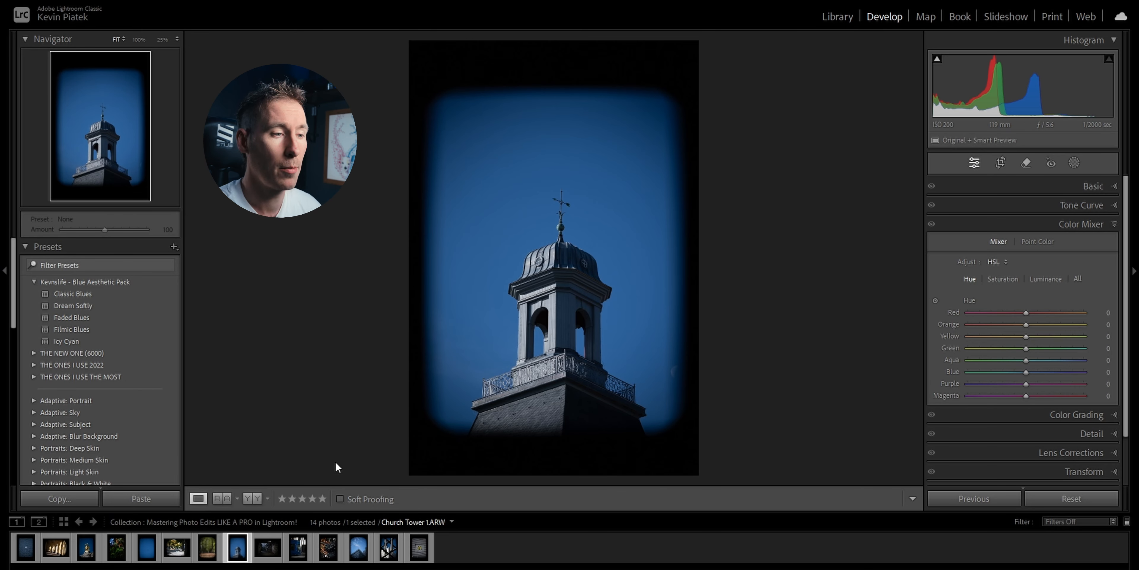
{"action": "left_click", "coordinate": [146, 547]}
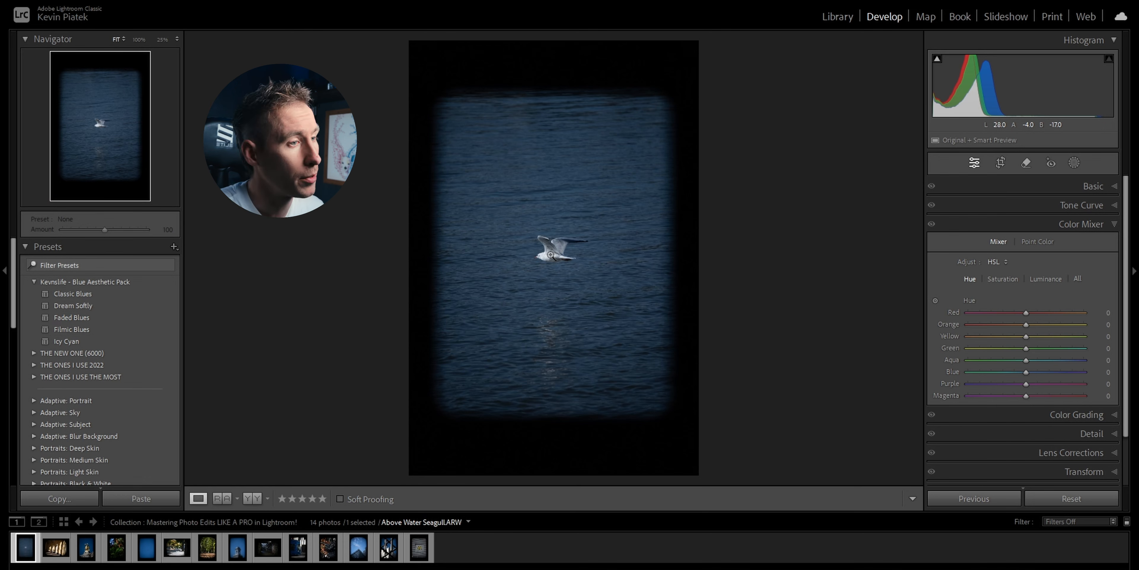
Set a 1 x 1 crop on the seagull photo, tightened inside the dark vignette and centred on the bird.
{"action": "left_click", "coordinate": [1000, 162]}
{"action": "left_click", "coordinate": [1081, 208]}
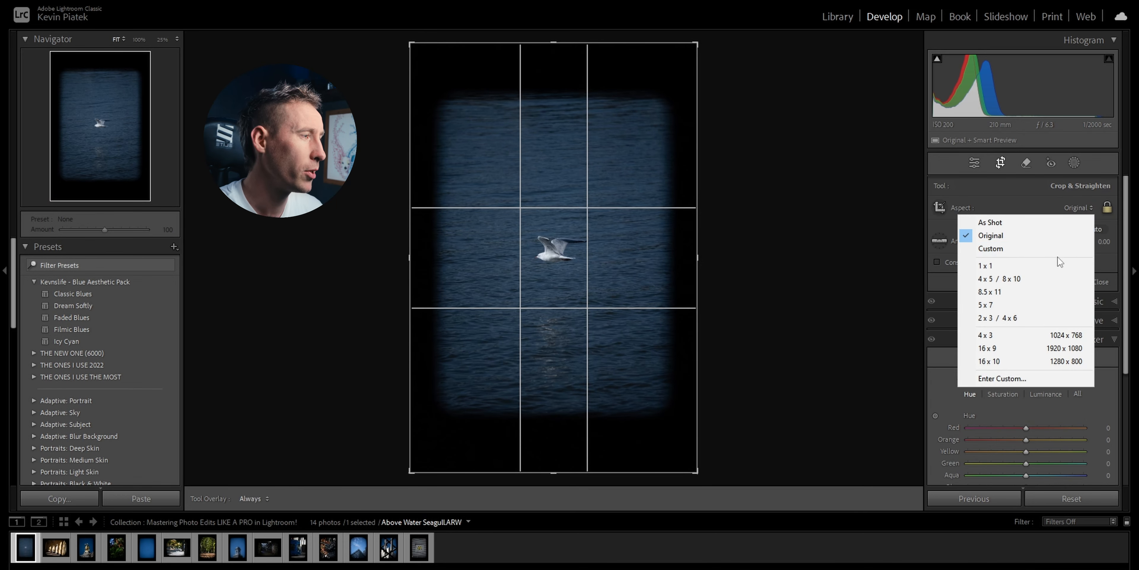
{"action": "left_click", "coordinate": [1056, 265]}
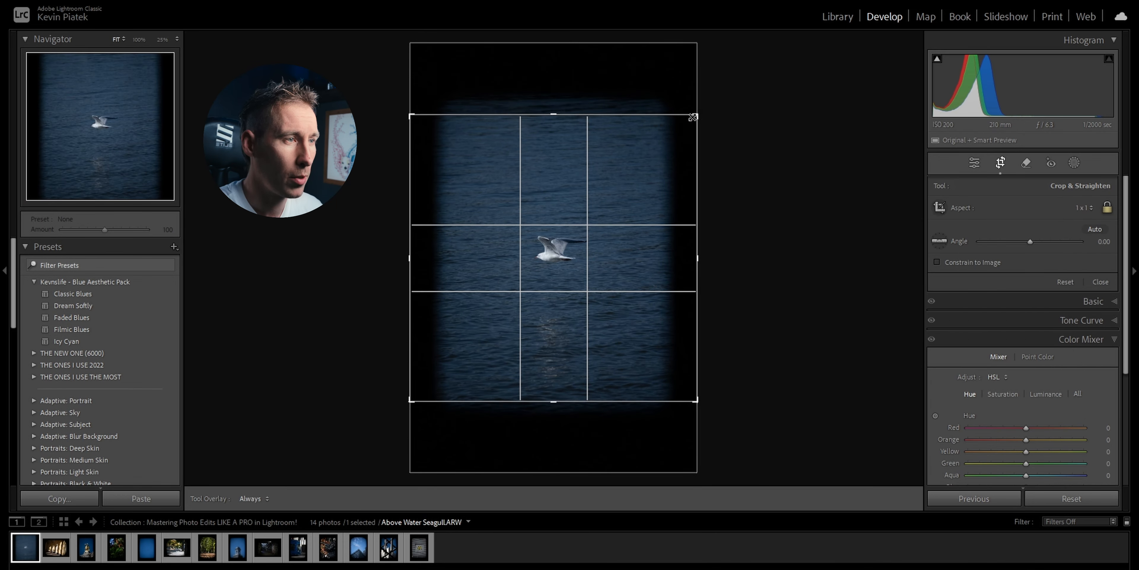
{"action": "left_click_drag", "start_coordinate": [693, 117], "coordinate": [656, 135]}
{"action": "left_click_drag", "start_coordinate": [568, 234], "coordinate": [521, 285]}
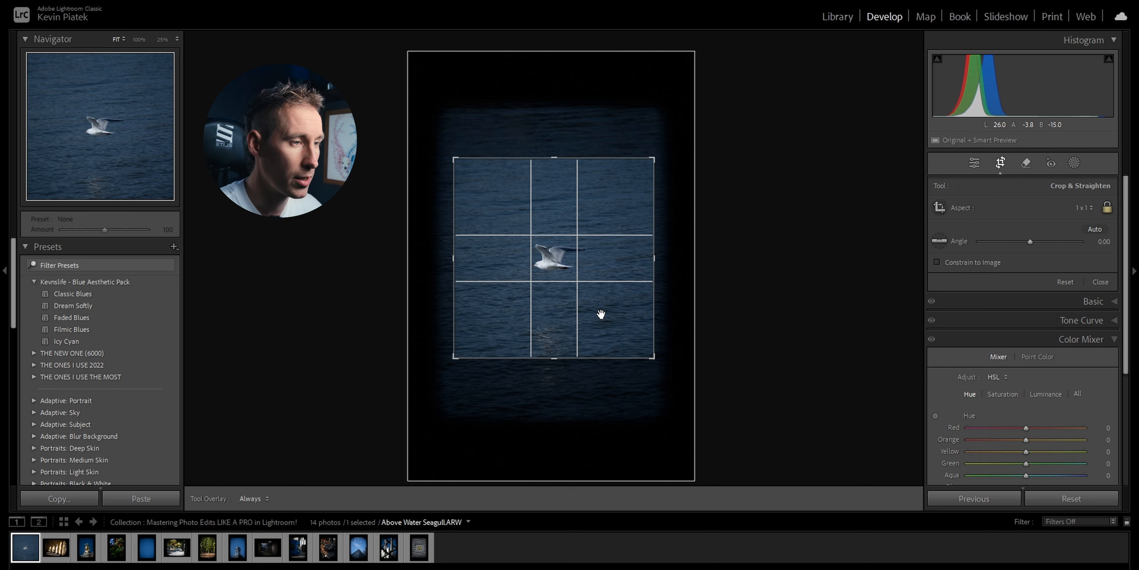
Cycle through the crop guide overlays to check the seagull's centring, and apply the square crop.
{"action": "key", "text": "o"}
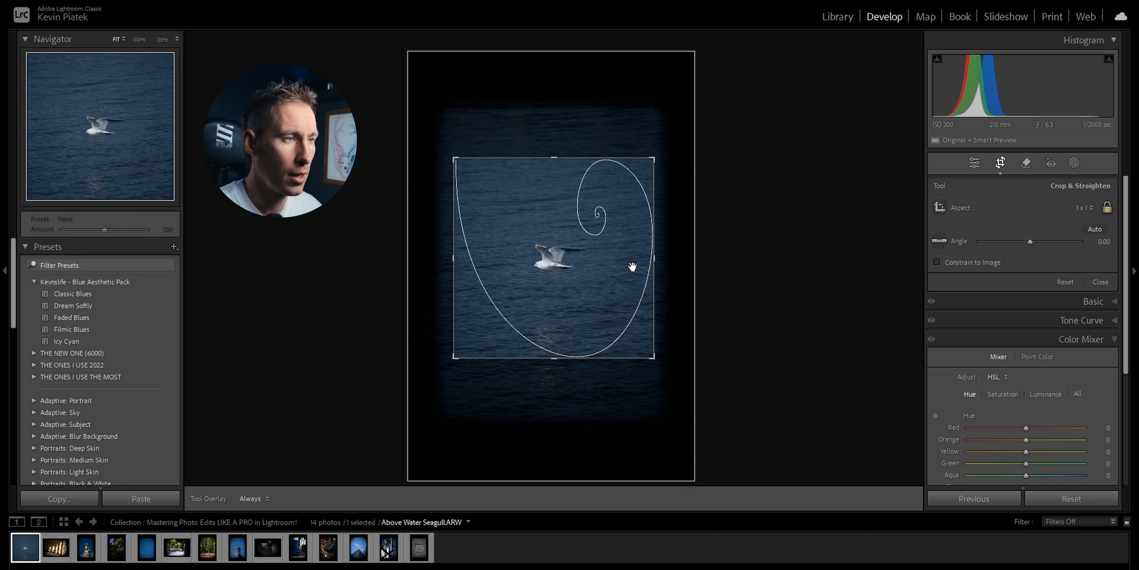
{"action": "key", "text": "o"}
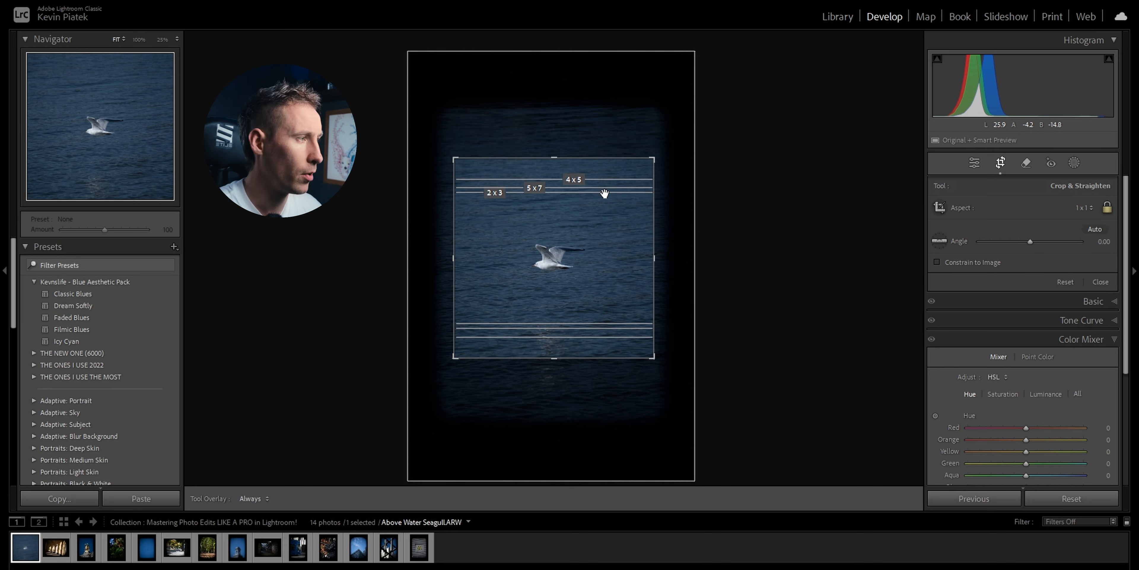
{"action": "key", "text": "o"}
{"action": "key", "text": "o"}
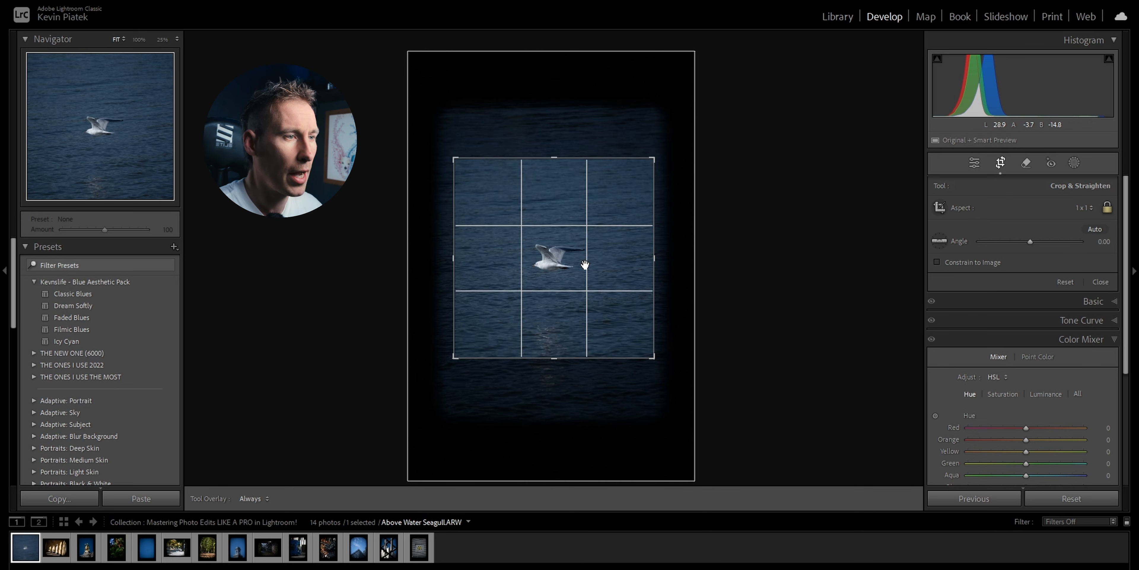
{"action": "key", "text": "o"}
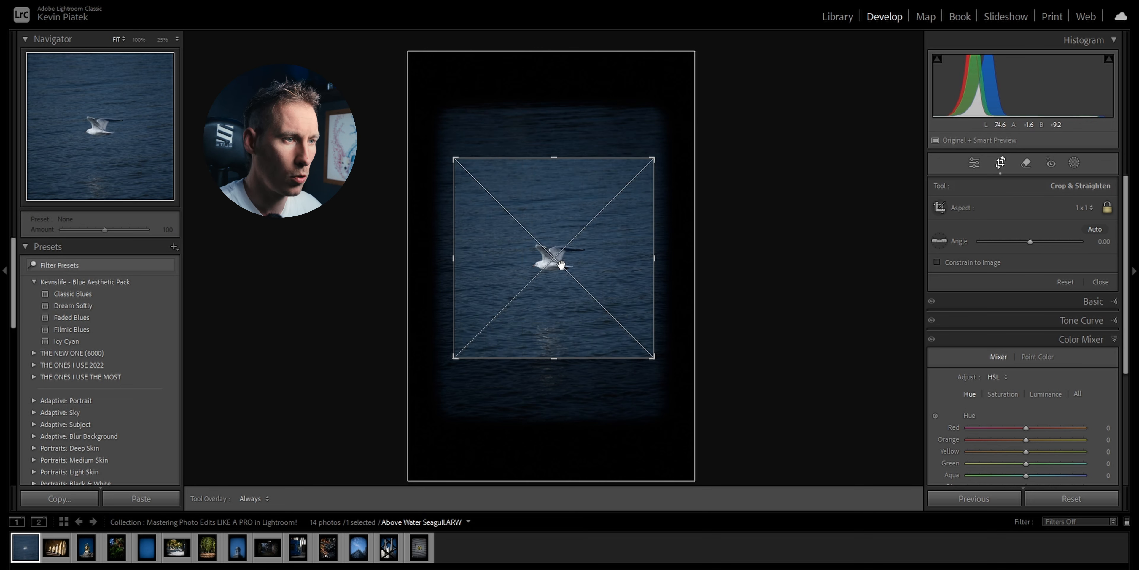
{"action": "key", "text": "o"}
{"action": "key", "text": "o"}
{"action": "key", "text": "o"}
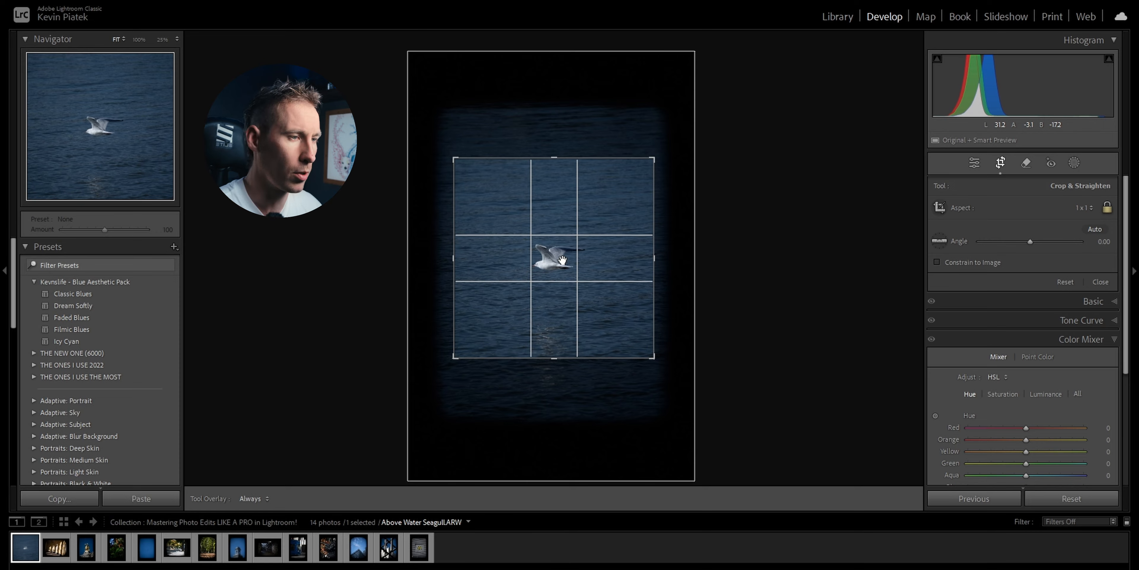
{"action": "key", "text": "Return"}
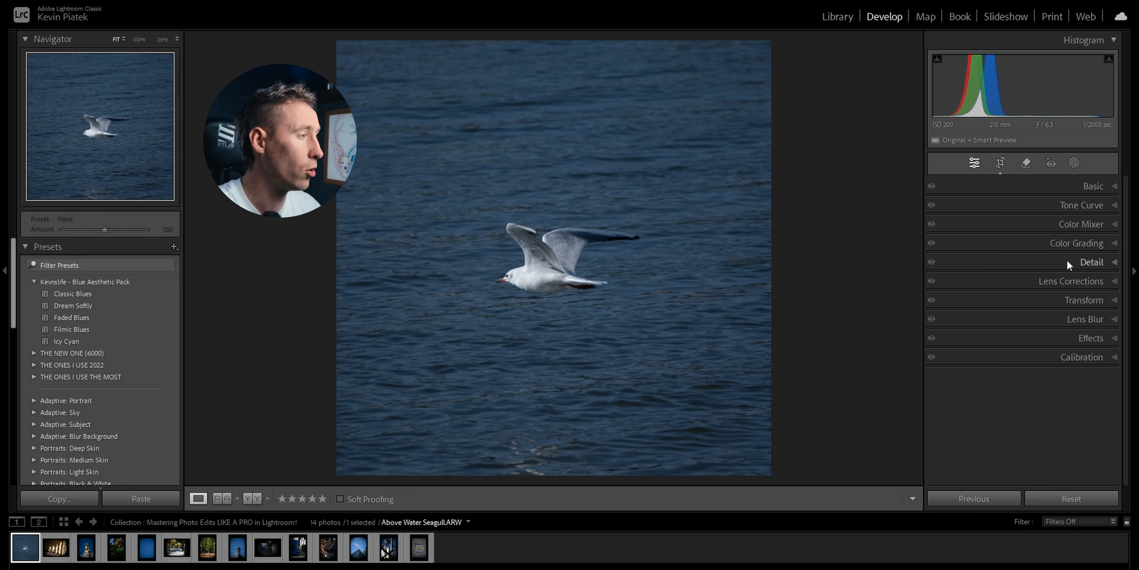
Set the saturation of all eight Color Mixer colours to -100 for a black-and-white look.
{"action": "left_click", "coordinate": [1112, 224]}
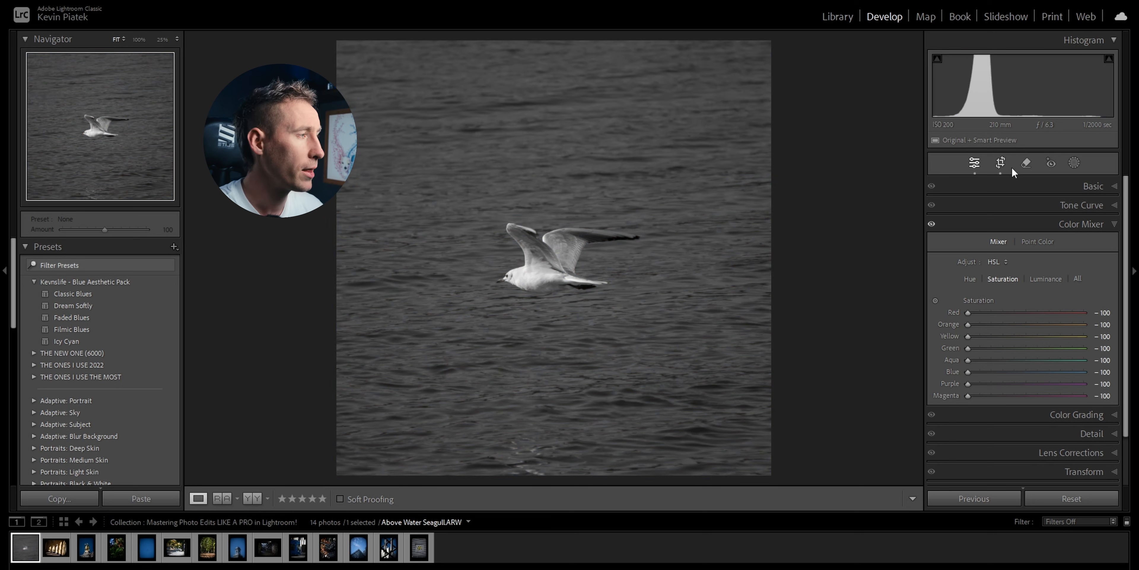
Create an Objects mask by brushing over the whole seagull, and invert it to cover the water.
{"action": "left_click", "coordinate": [1075, 163]}
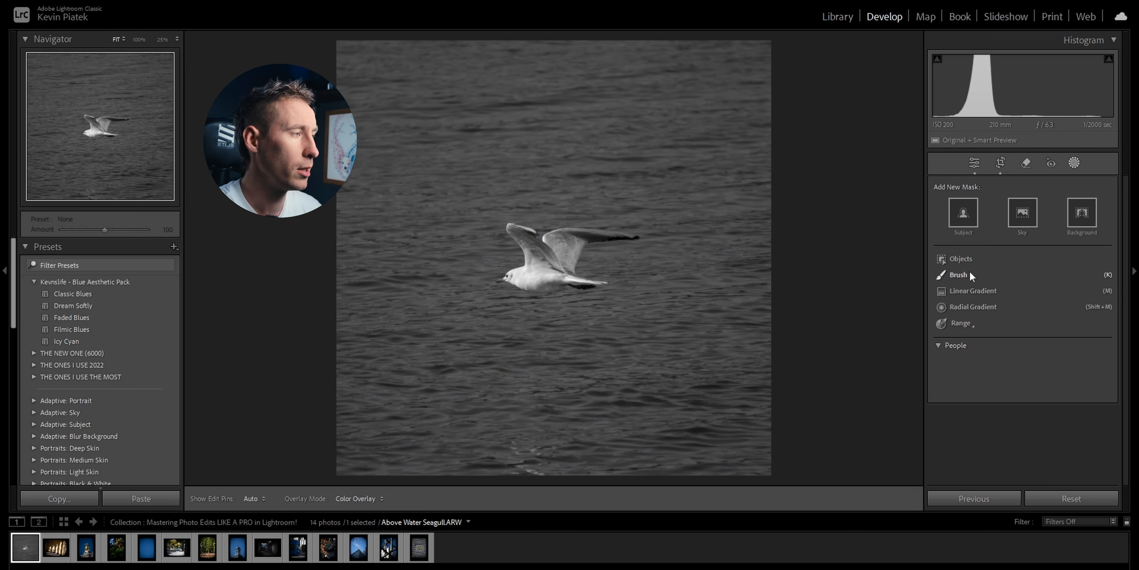
{"action": "left_click", "coordinate": [970, 271]}
{"action": "scroll", "coordinate": [594, 280], "scroll_direction": "down", "scroll_amount": 4}
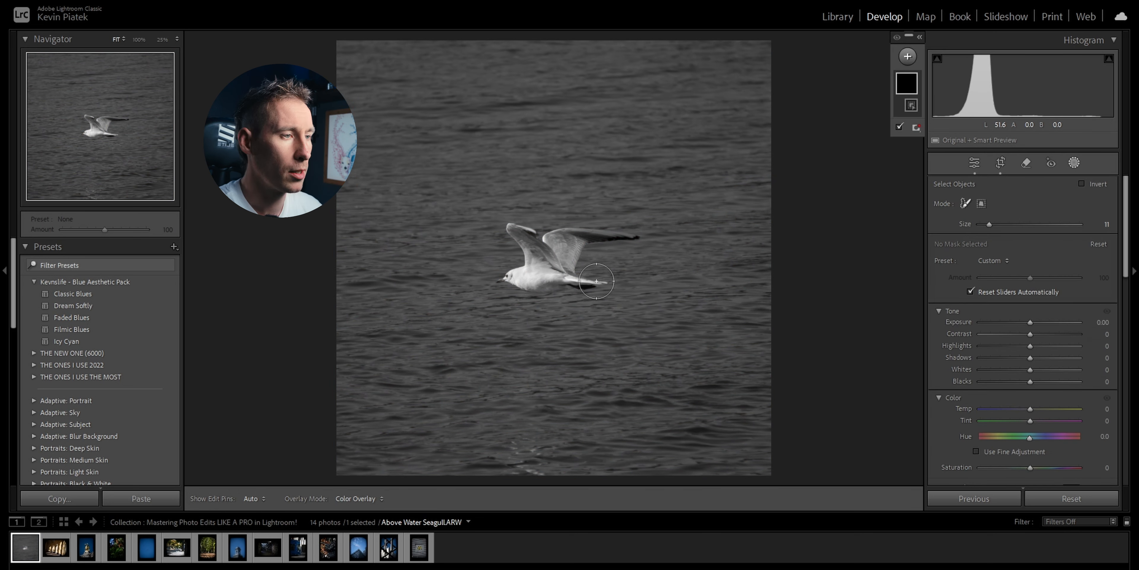
{"action": "mouse_move", "coordinate": [600, 280]}
{"action": "left_mouse_down"}
{"action": "mouse_move", "coordinate": [495, 275]}
{"action": "mouse_move", "coordinate": [637, 240]}
{"action": "left_mouse_up"}
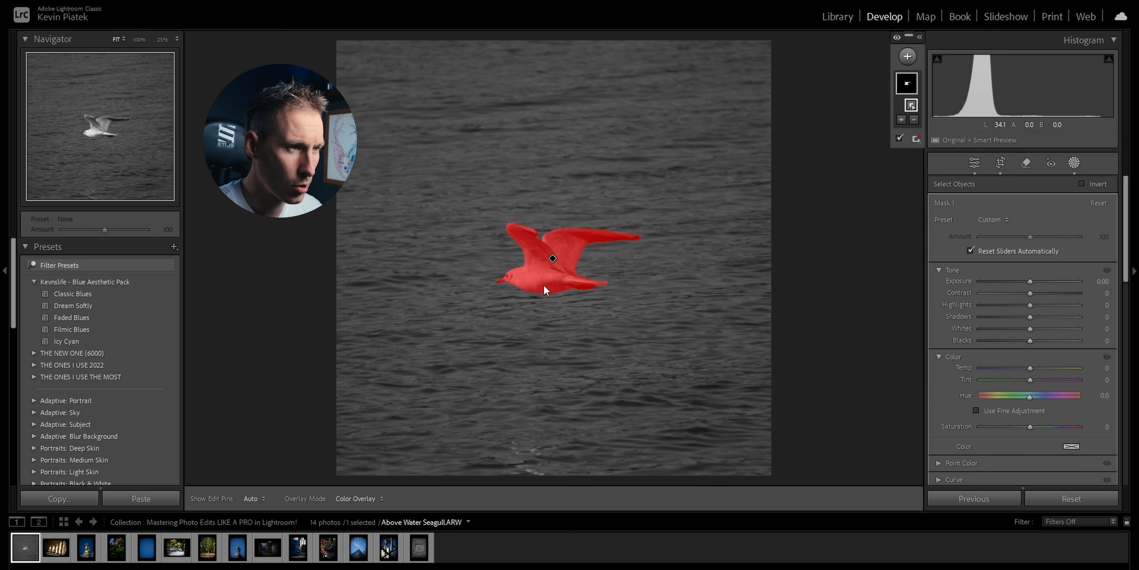
{"action": "left_click", "coordinate": [1082, 184]}
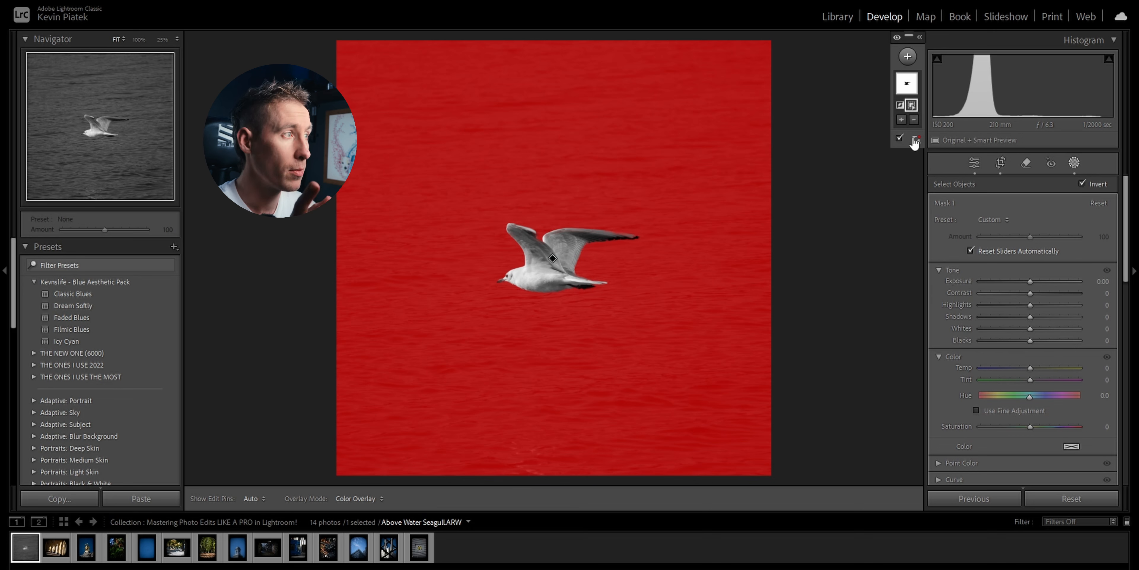
Duplicate the inverted seagull mask and select the original Mask 1.
{"action": "right_click", "coordinate": [907, 86]}
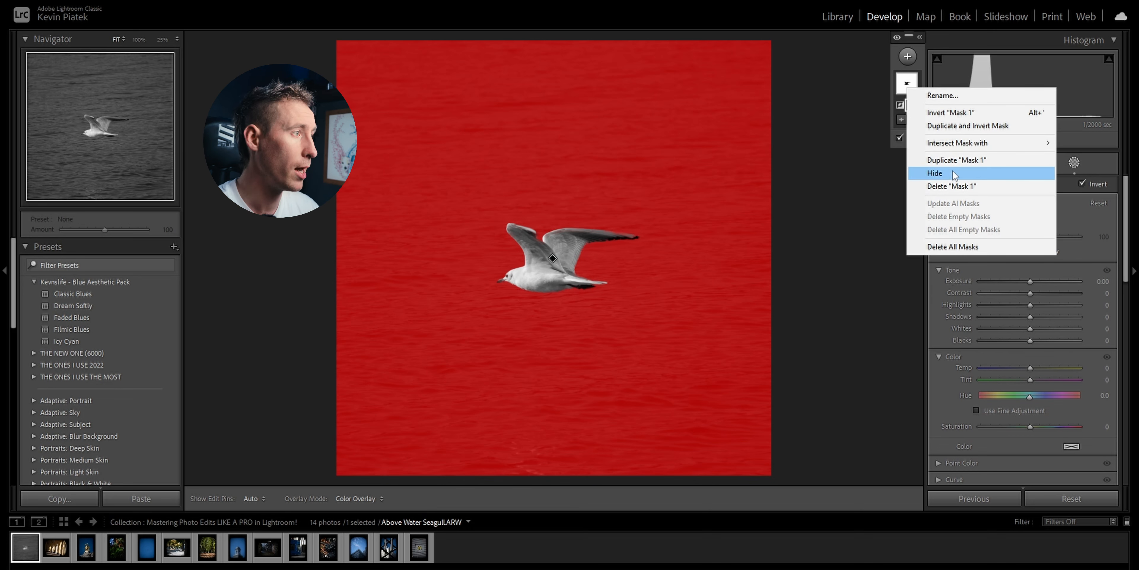
{"action": "left_click", "coordinate": [955, 160]}
{"action": "left_click", "coordinate": [908, 119]}
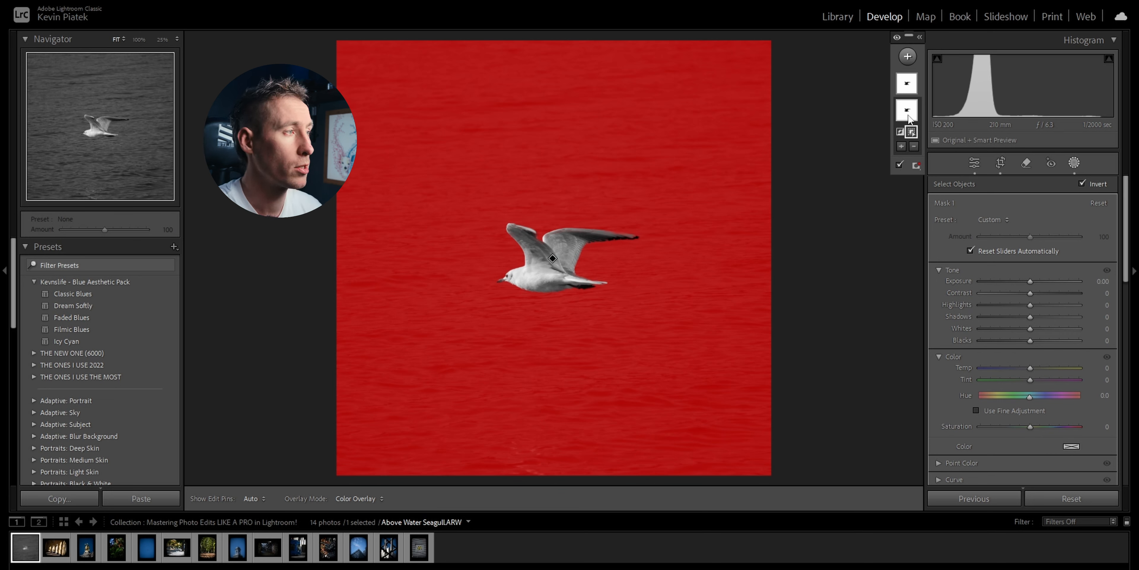
Intersect Mask 1 with a linear gradient slanting from the photo's upper-left corner, and set its exposure to -2.23.
{"action": "right_click", "coordinate": [909, 116]}
{"action": "mouse_move", "coordinate": [951, 170]}
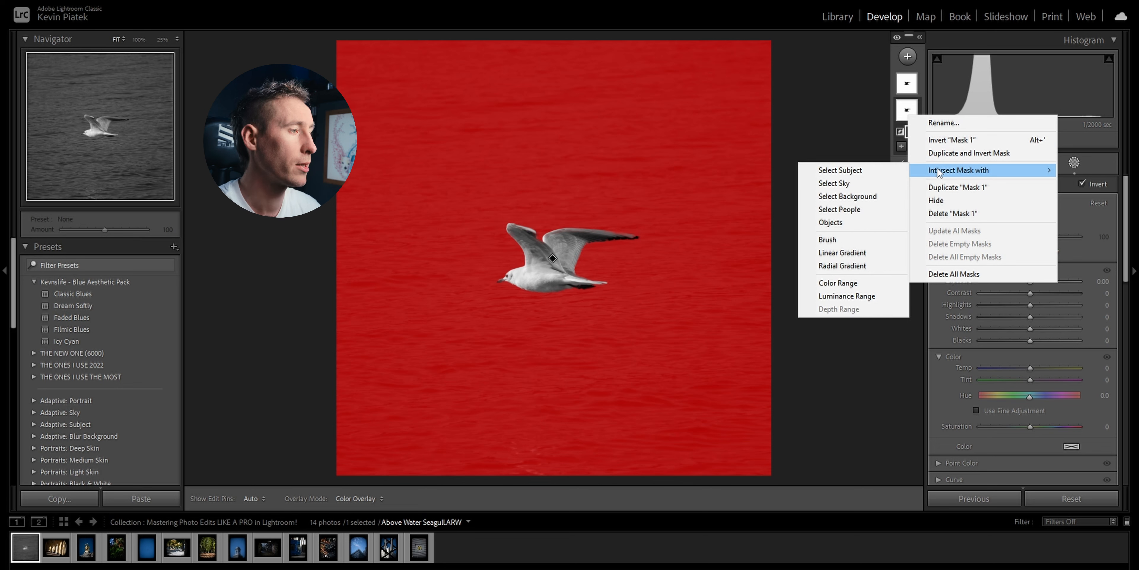
{"action": "left_click", "coordinate": [864, 252]}
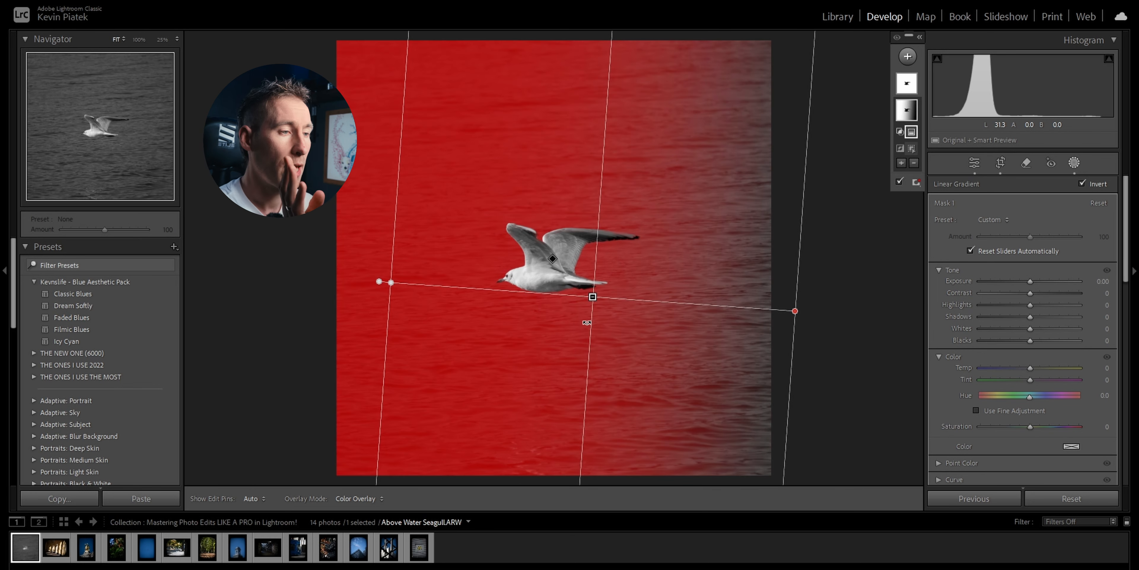
{"action": "left_click_drag", "start_coordinate": [593, 300], "coordinate": [376, 222]}
{"action": "left_click_drag", "start_coordinate": [378, 186], "coordinate": [387, 186]}
{"action": "left_click_drag", "start_coordinate": [1030, 281], "coordinate": [1002, 282]}
Try to intersect Mask 1 Copy with a linear gradient, and delete that copy.
{"action": "left_click", "coordinate": [904, 86]}
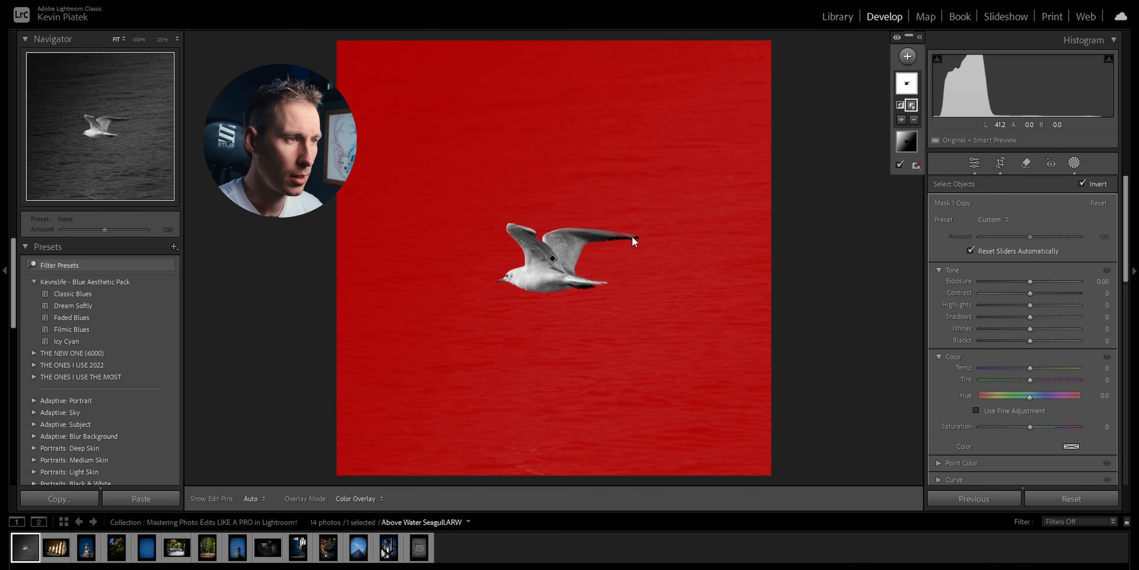
{"action": "right_click", "coordinate": [912, 86]}
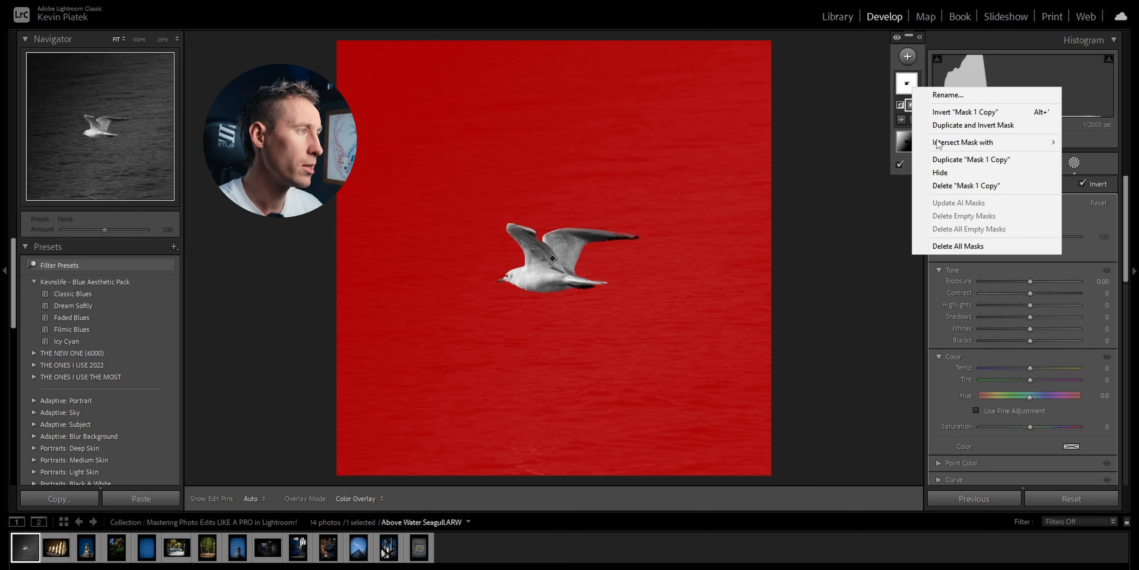
{"action": "mouse_move", "coordinate": [940, 143]}
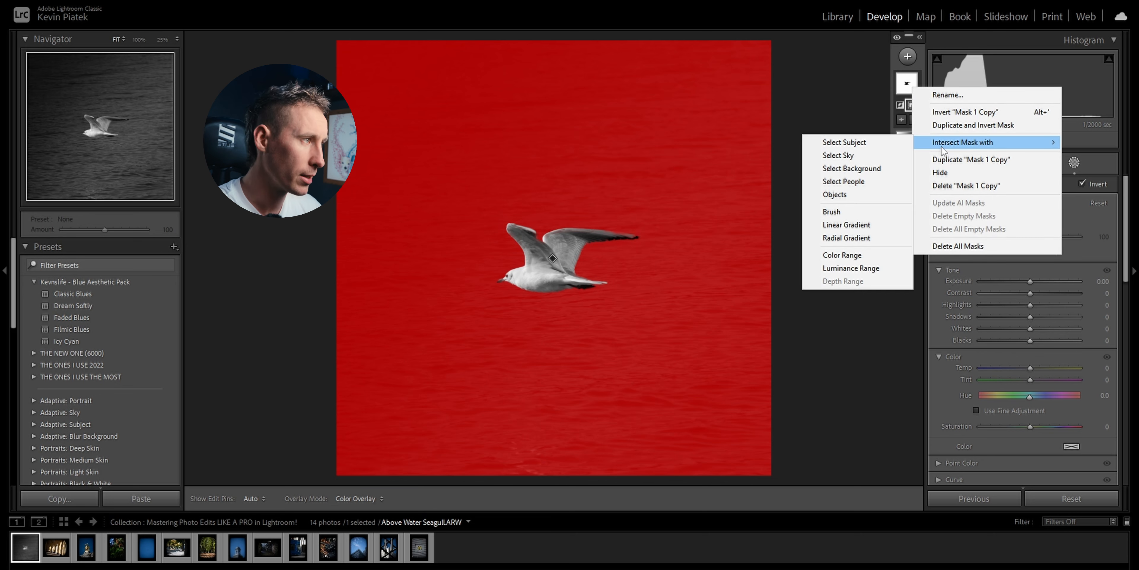
{"action": "left_click", "coordinate": [870, 225]}
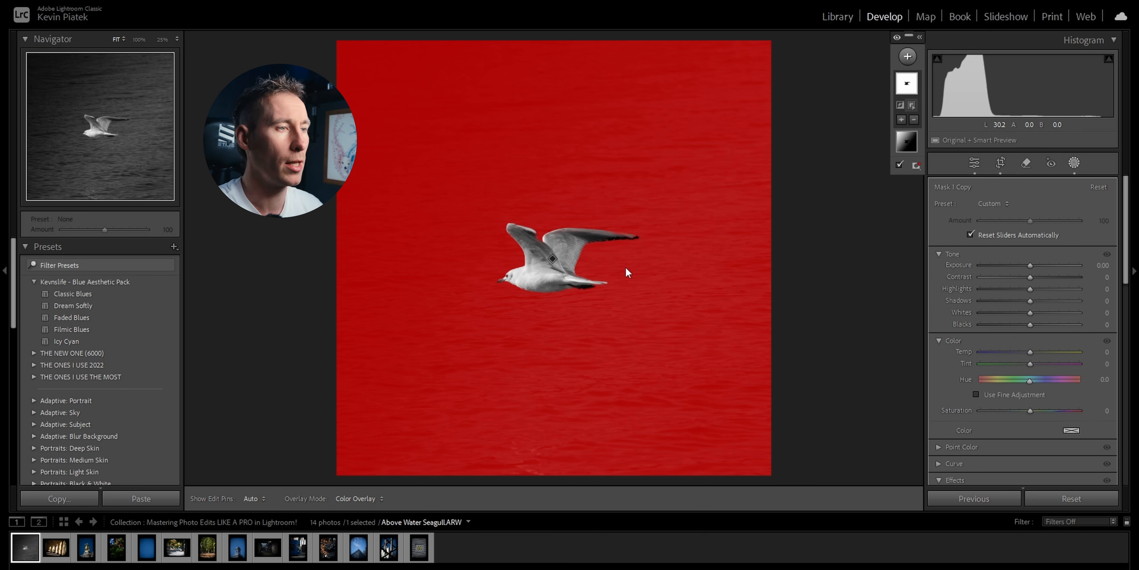
{"action": "right_click", "coordinate": [908, 90]}
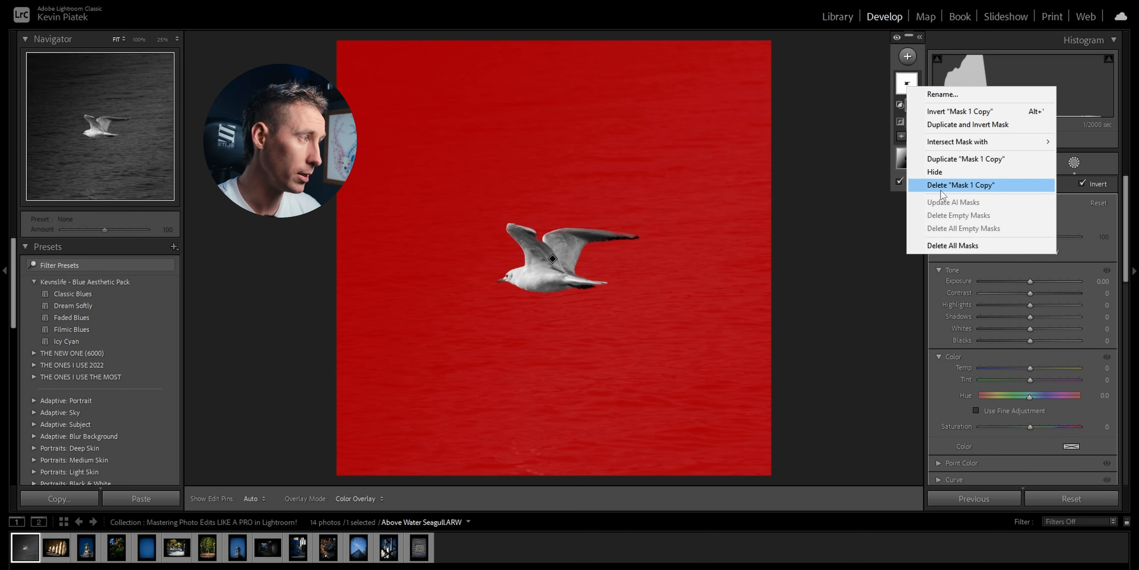
{"action": "left_click", "coordinate": [951, 185]}
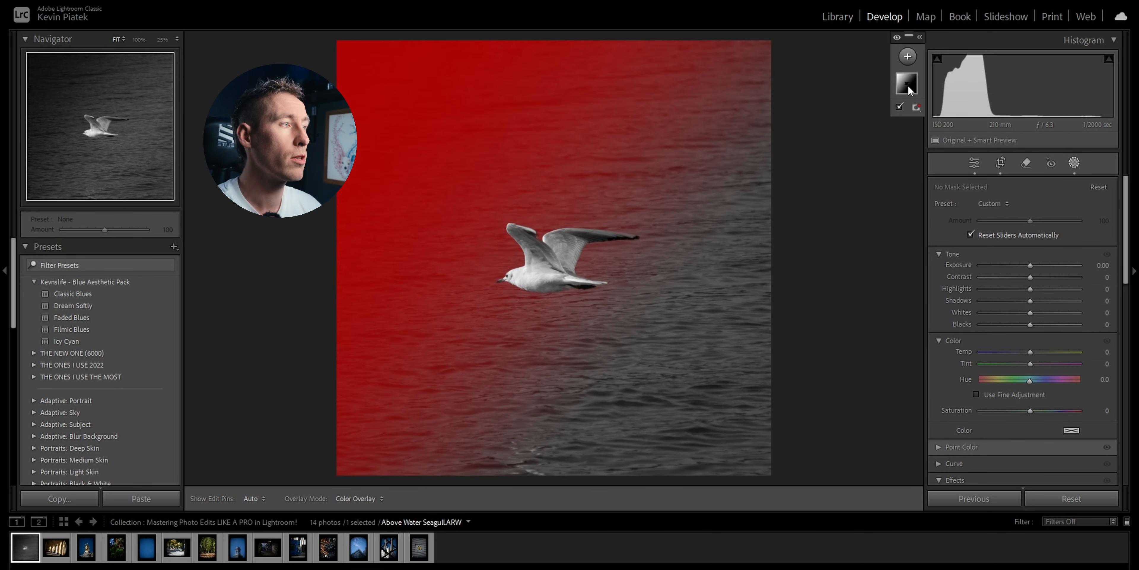
Duplicate the darkening gradient mask, reposition the copy's linear gradient over the photo's lower-right area, and set its exposure to 2.18.
{"action": "right_click", "coordinate": [908, 90]}
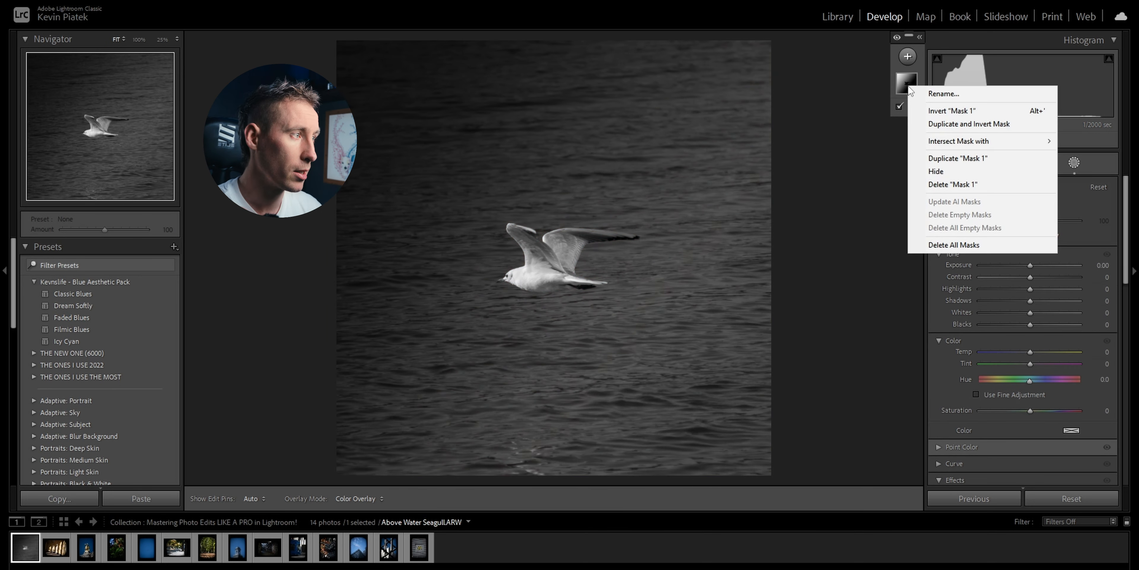
{"action": "left_click", "coordinate": [947, 156]}
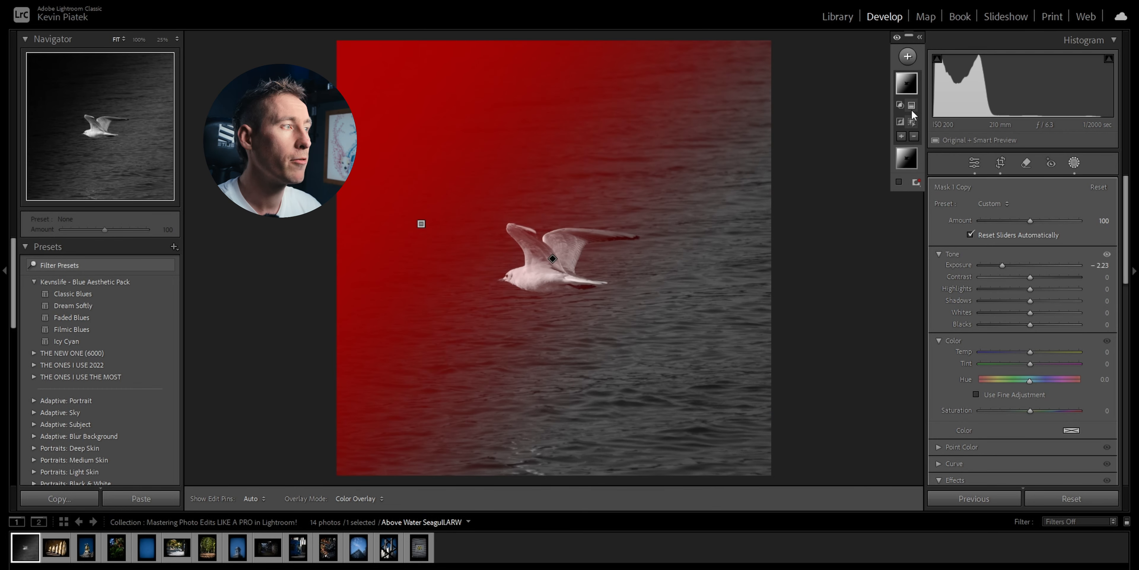
{"action": "left_click", "coordinate": [911, 106]}
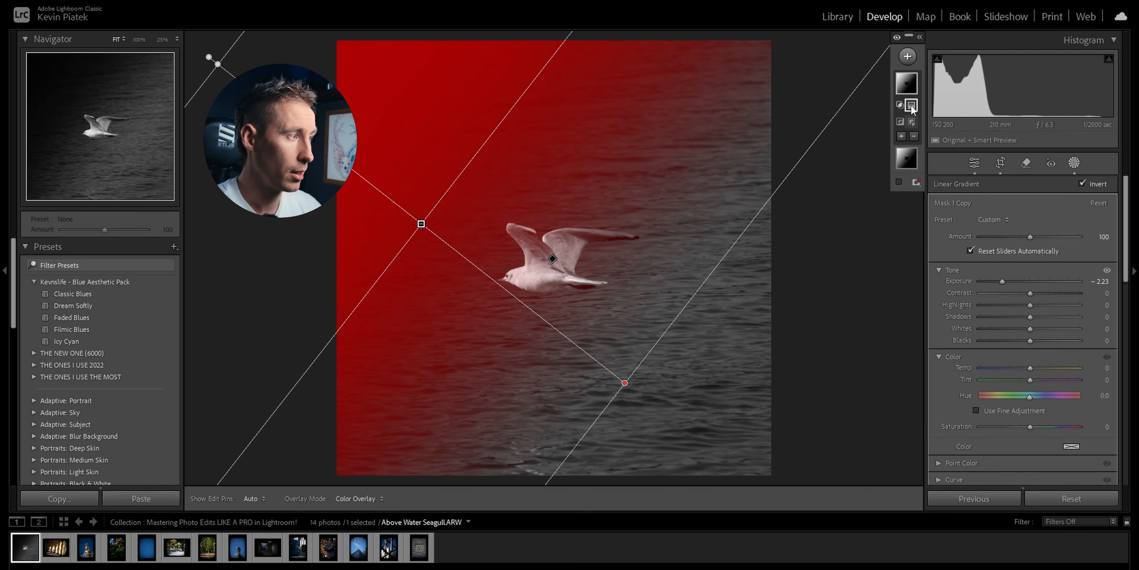
{"action": "double_click", "coordinate": [967, 280]}
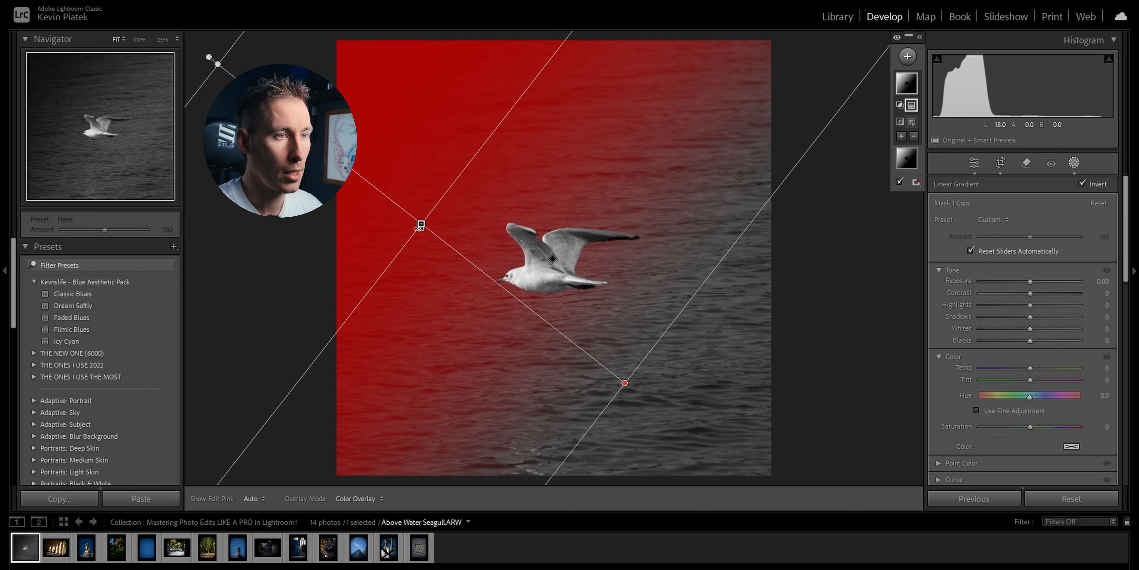
{"action": "left_click_drag", "start_coordinate": [421, 224], "coordinate": [634, 362]}
{"action": "left_click_drag", "start_coordinate": [1030, 281], "coordinate": [1057, 282]}
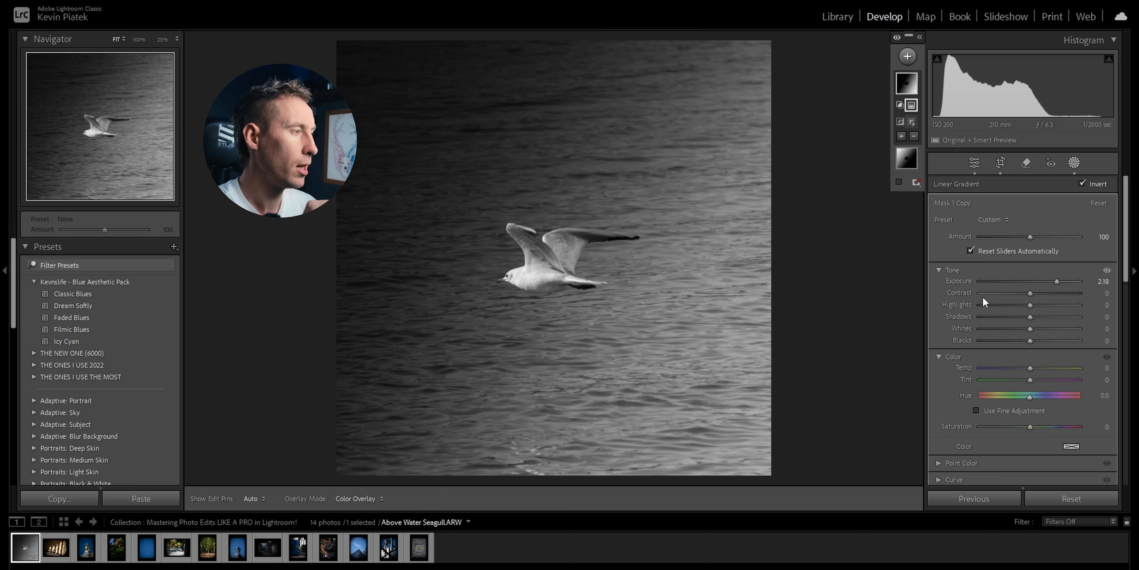
Reduce dehaze and raise exposure on the lower-right gradient mask, and set the upper-left mask's exposure to -3.14.
{"action": "scroll", "coordinate": [981, 341], "scroll_direction": "down", "scroll_amount": 2}
{"action": "scroll", "coordinate": [985, 358], "scroll_direction": "down", "scroll_amount": 2}
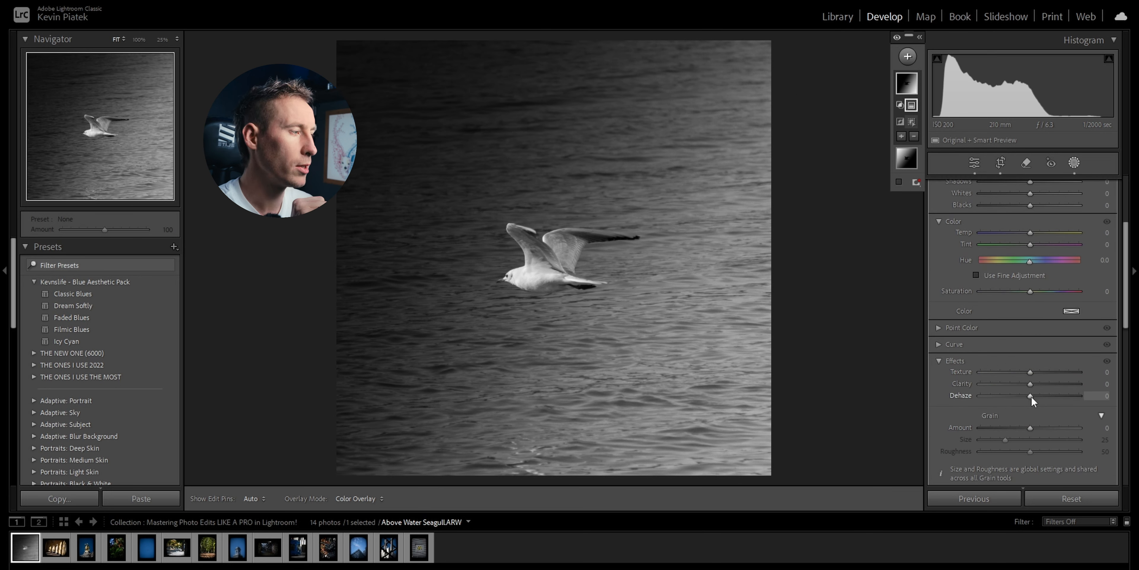
{"action": "mouse_move", "coordinate": [1031, 397]}
{"action": "left_mouse_down"}
{"action": "mouse_move", "coordinate": [998, 394]}
{"action": "mouse_move", "coordinate": [1029, 383]}
{"action": "mouse_move", "coordinate": [1016, 383]}
{"action": "left_mouse_up"}
{"action": "scroll", "coordinate": [1022, 305], "scroll_direction": "up", "scroll_amount": 4}
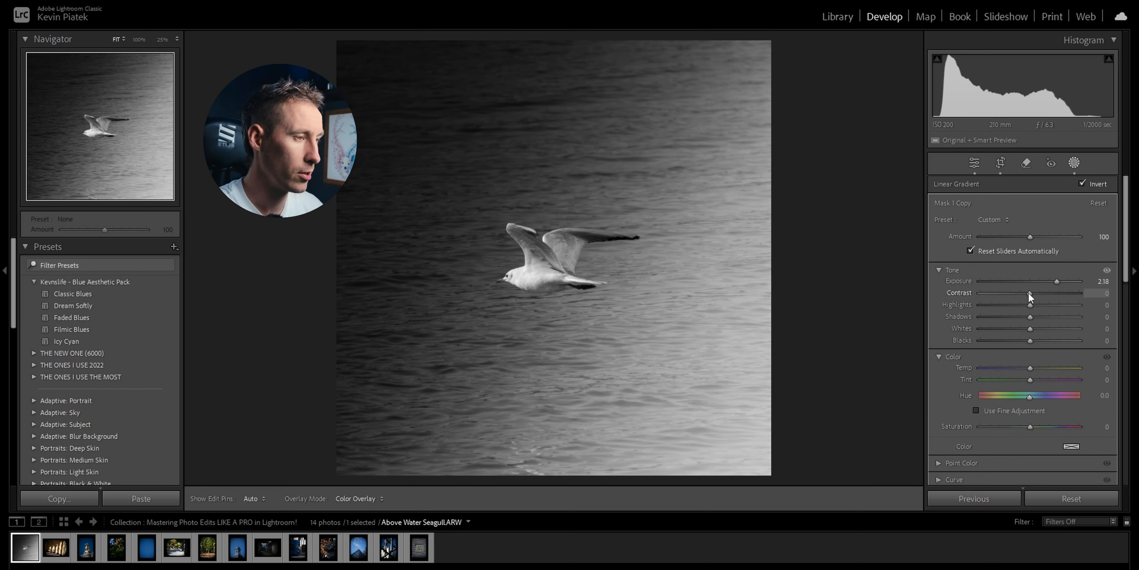
{"action": "left_click_drag", "start_coordinate": [1029, 293], "coordinate": [1066, 279]}
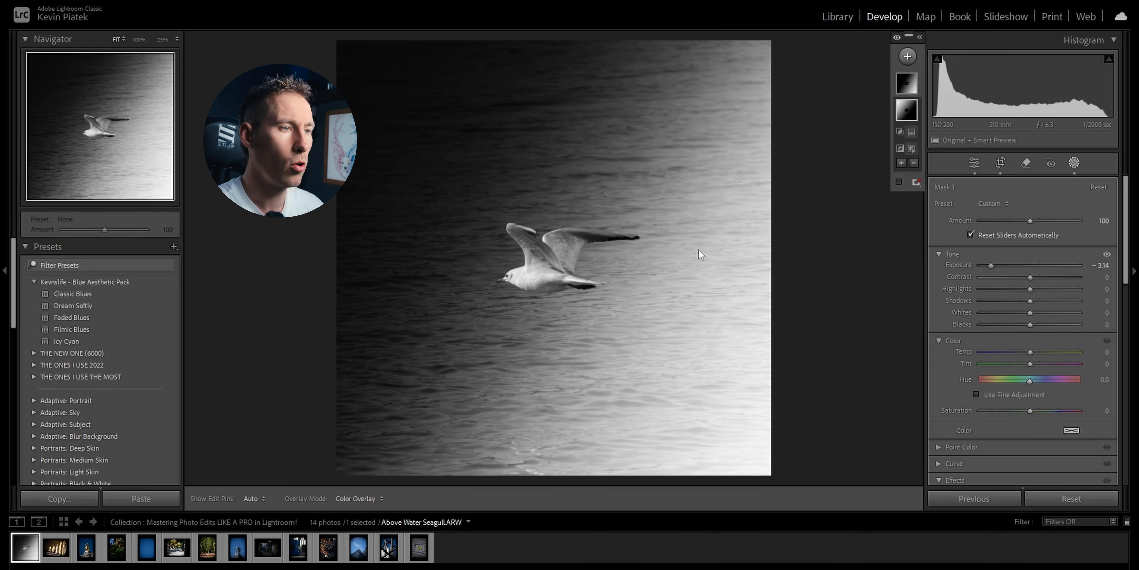
Create an object mask that selects the flying seagull, and leave masking.
{"action": "left_click", "coordinate": [908, 58]}
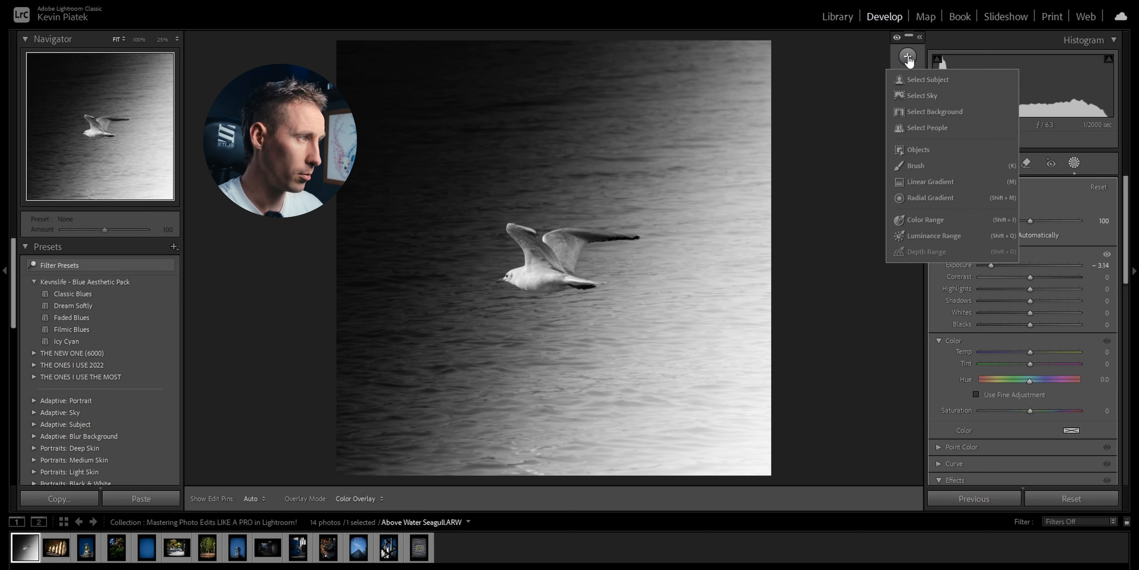
{"action": "left_click", "coordinate": [918, 150]}
{"action": "mouse_move", "coordinate": [593, 282]}
{"action": "left_mouse_down"}
{"action": "mouse_move", "coordinate": [538, 289]}
{"action": "mouse_move", "coordinate": [553, 250]}
{"action": "left_mouse_up"}
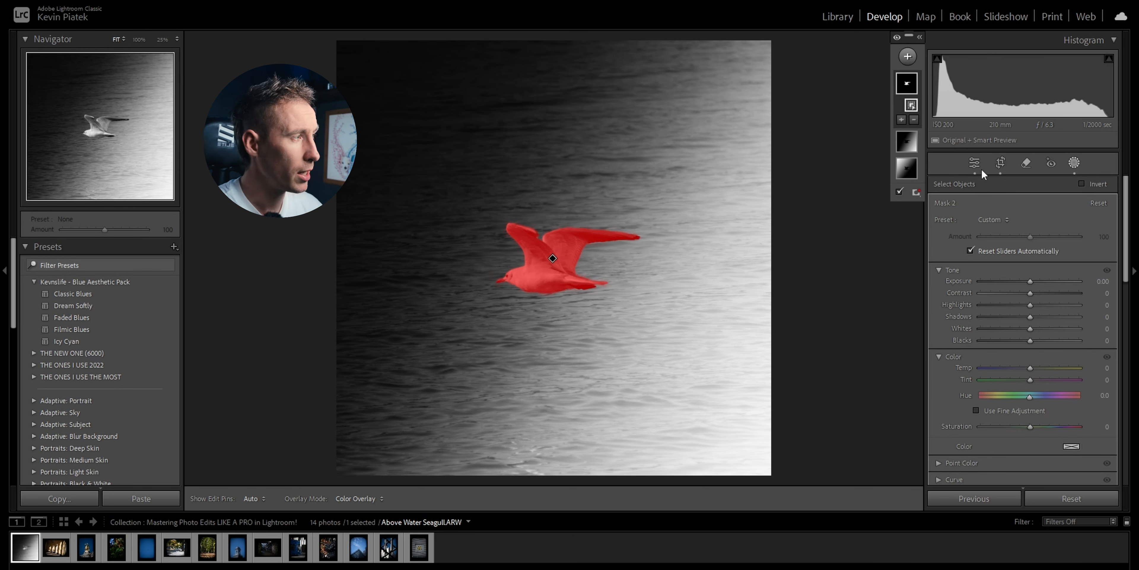
{"action": "left_click", "coordinate": [1073, 165]}
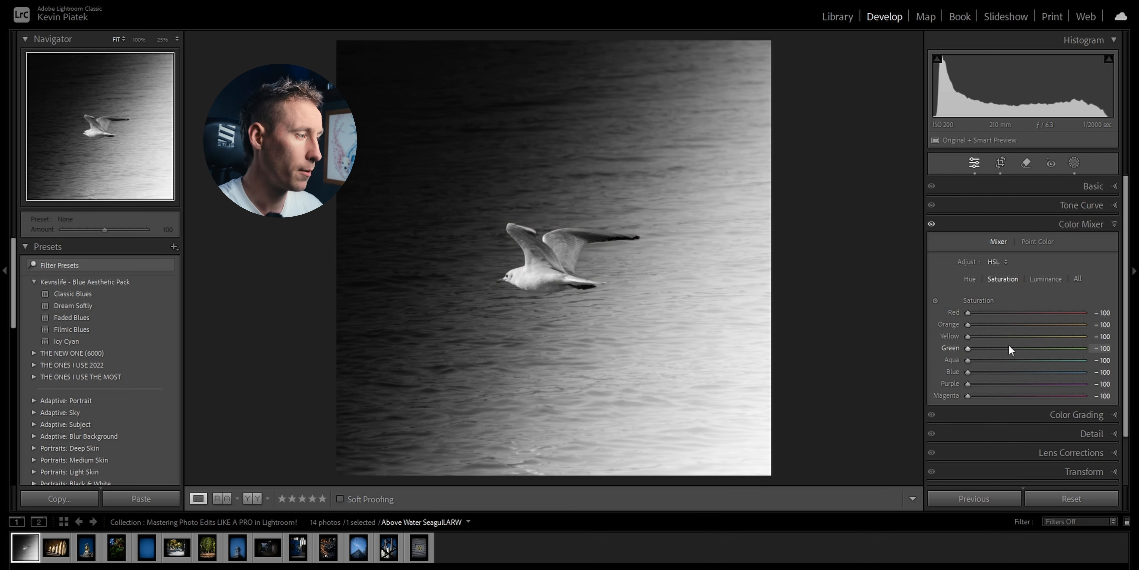
Set the Color Mixer saturation to -27 for blue, +6 for yellow, +15 for orange and +10 for red.
{"action": "left_click", "coordinate": [1017, 371]}
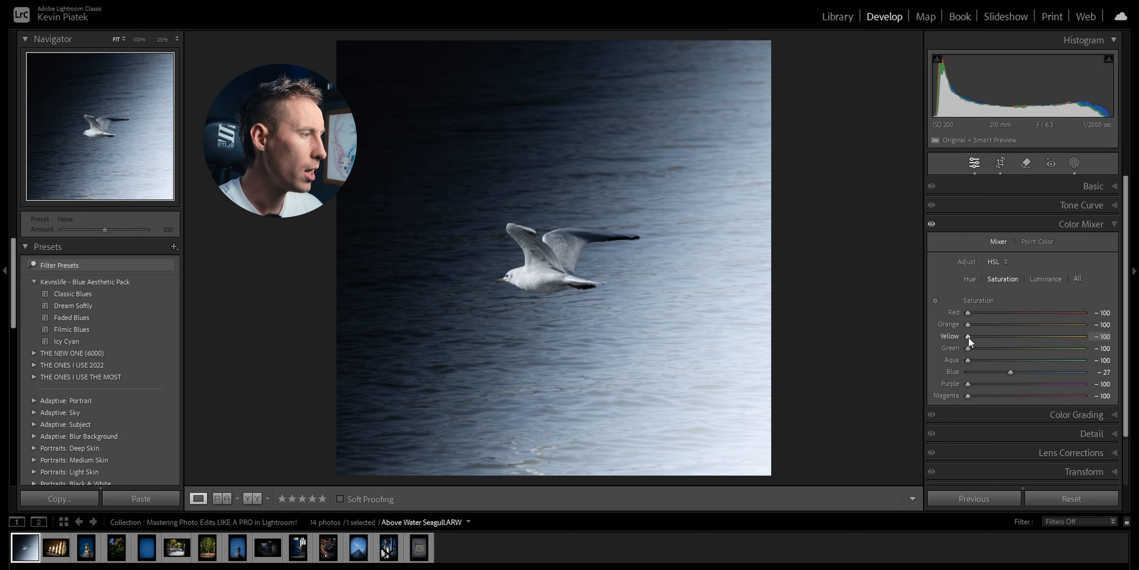
{"action": "left_click_drag", "start_coordinate": [969, 338], "coordinate": [1036, 324]}
{"action": "left_click", "coordinate": [500, 283]}
{"action": "left_click_drag", "start_coordinate": [969, 312], "coordinate": [1033, 312]}
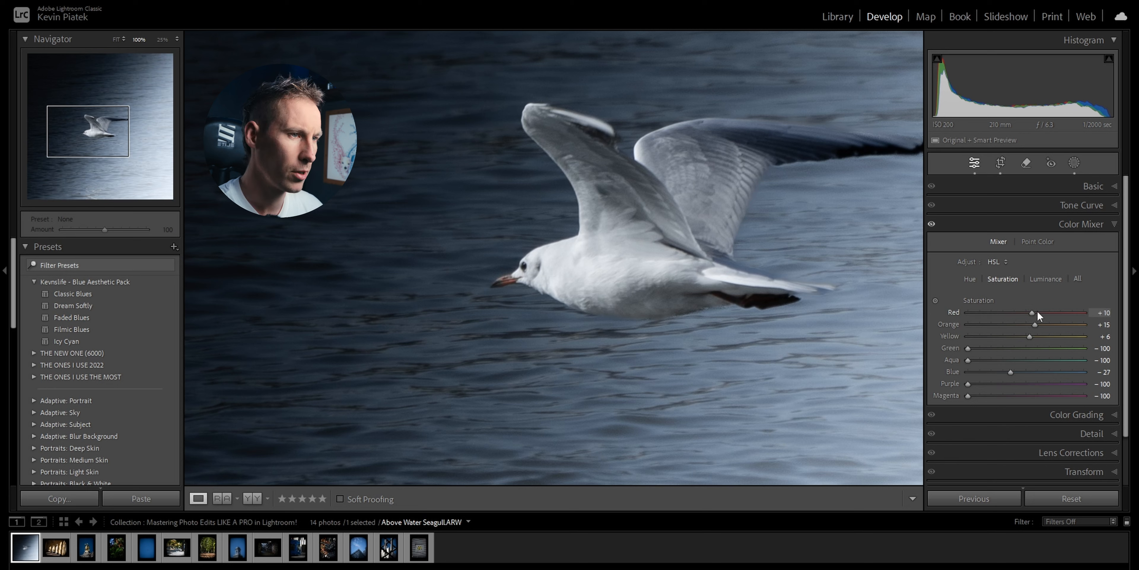
Reset the orange and red saturation to 0, and set magenta to -94 and blue to -32.
{"action": "double_click", "coordinate": [1028, 324]}
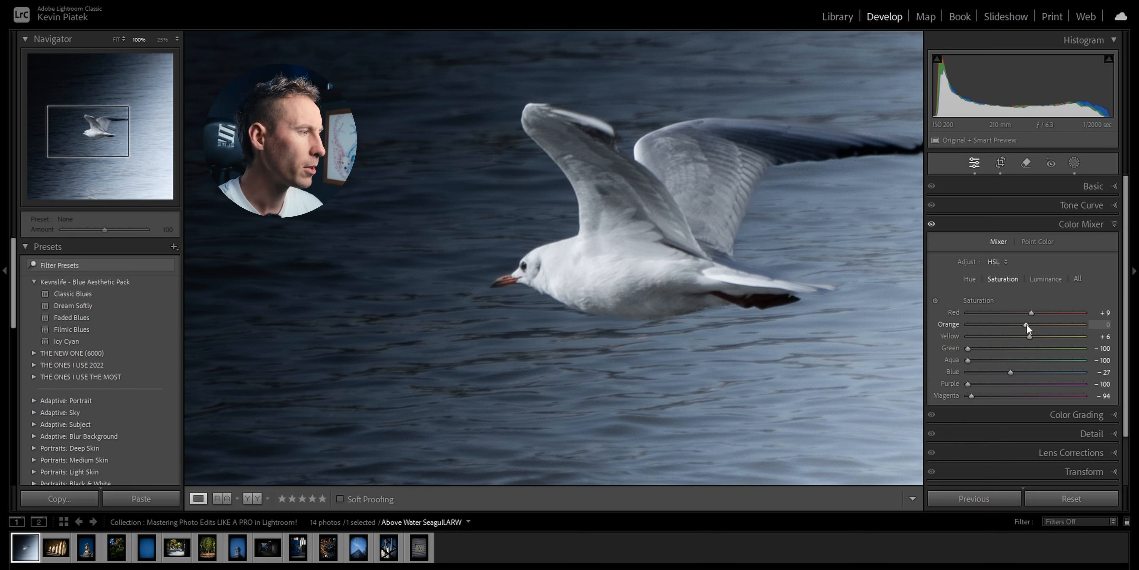
{"action": "double_click", "coordinate": [1032, 313]}
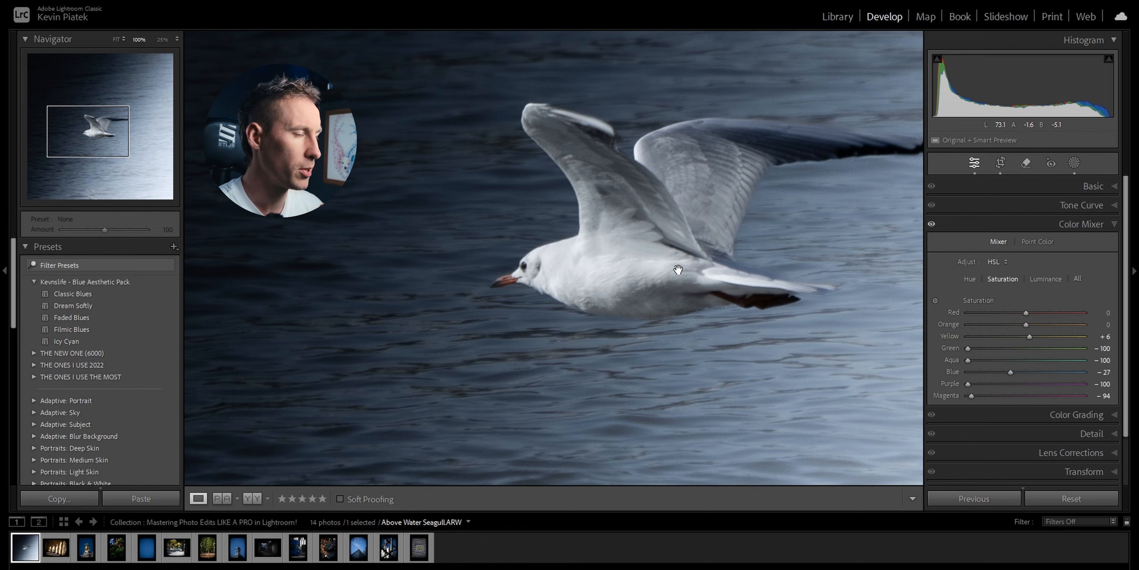
{"action": "left_click", "coordinate": [670, 260]}
{"action": "left_click_drag", "start_coordinate": [1010, 372], "coordinate": [1008, 371]}
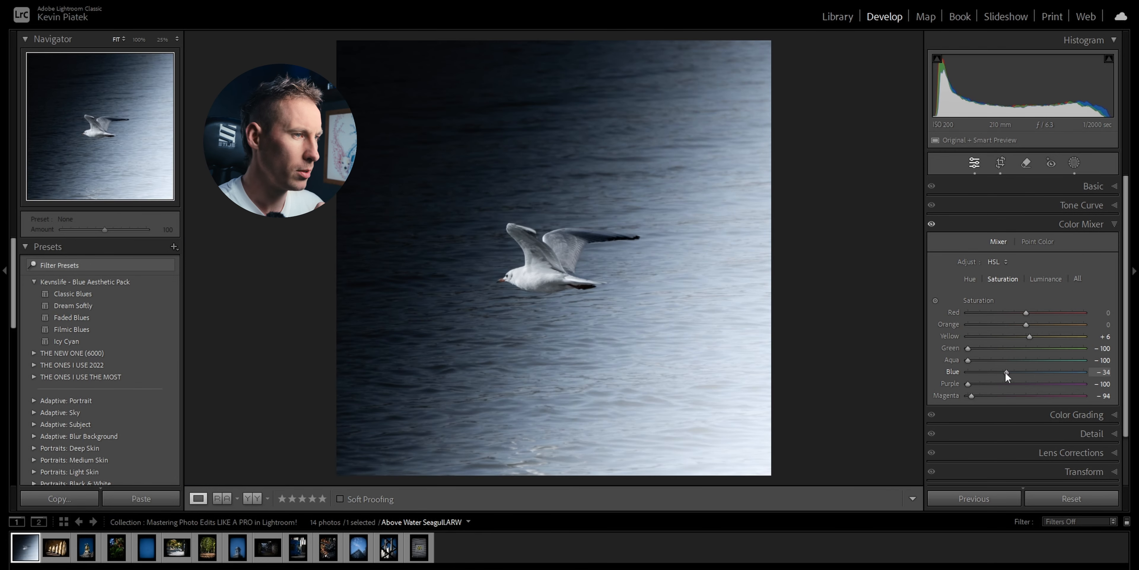
Set texture to 28 and clarity to 15 on the seagull's object mask.
{"action": "left_click", "coordinate": [1068, 165]}
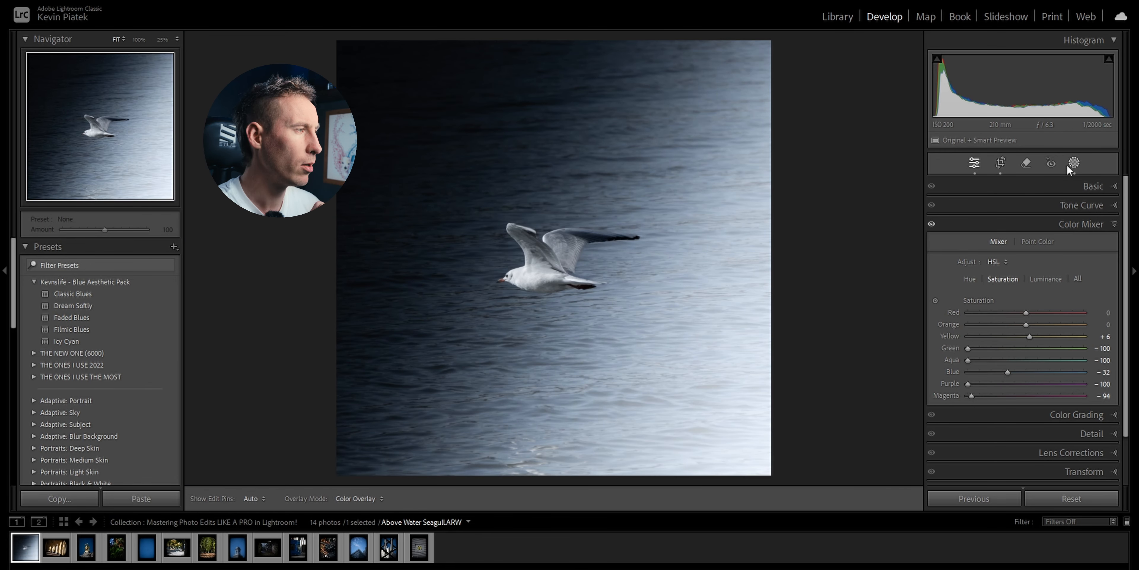
{"action": "left_click", "coordinate": [908, 85]}
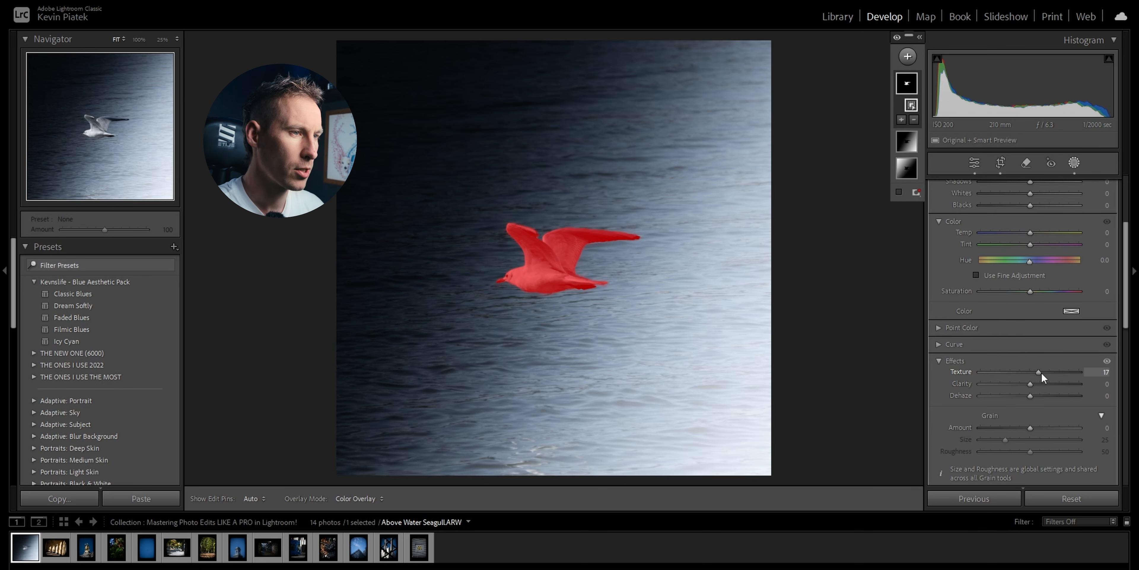
{"action": "left_click_drag", "start_coordinate": [1042, 373], "coordinate": [1038, 383]}
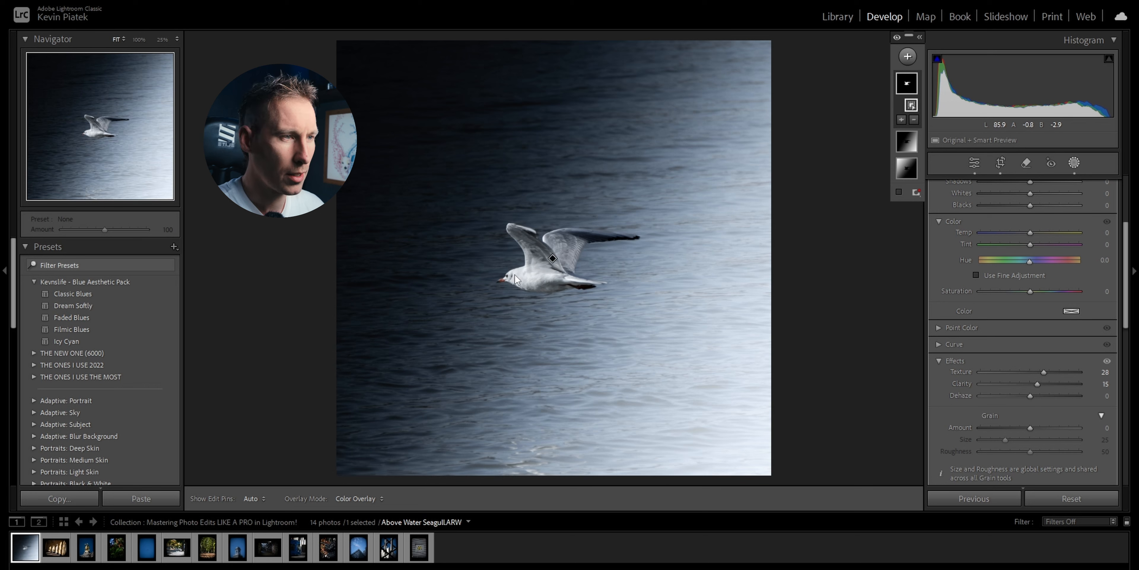
Set the whites of the seagull mask to 20, checking the bird for highlight clipping.
{"action": "scroll", "coordinate": [1037, 298], "scroll_direction": "up", "scroll_amount": 4}
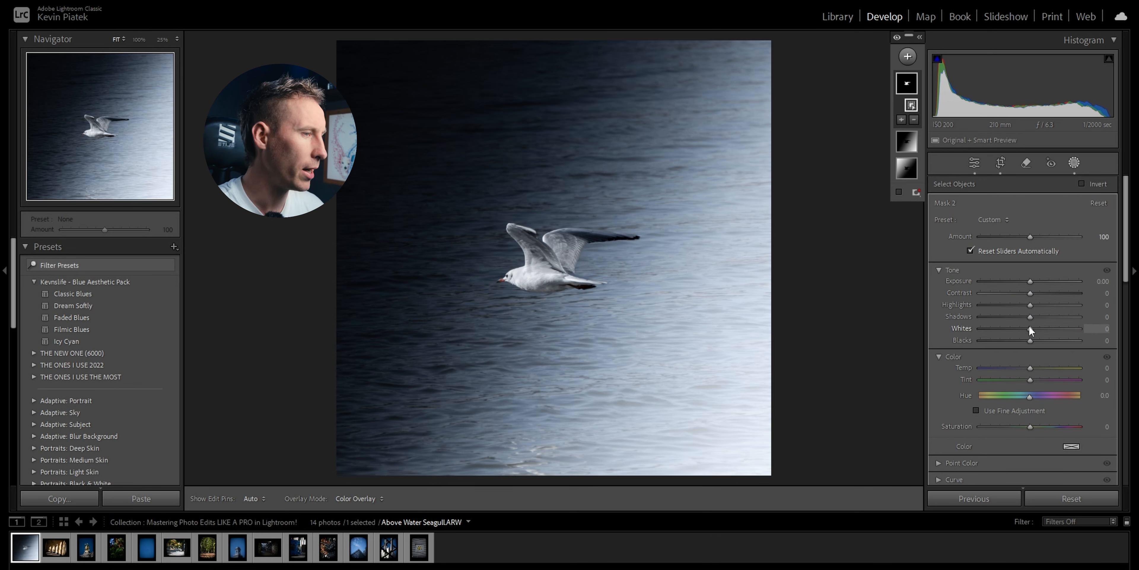
{"action": "key", "text": "Up"}
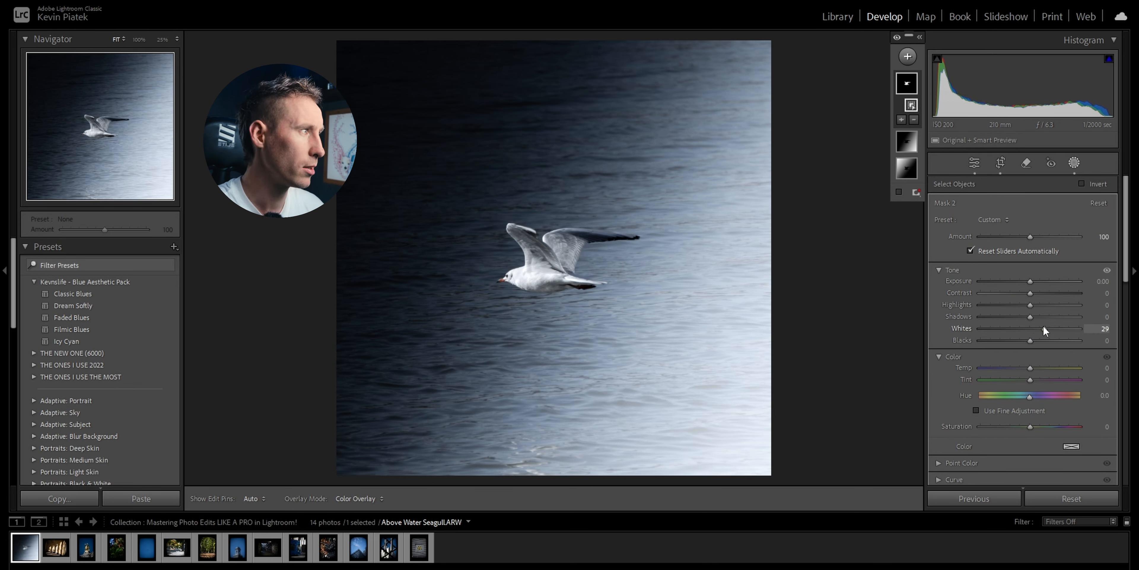
{"action": "left_click_drag", "start_coordinate": [1044, 326], "coordinate": [1043, 326]}
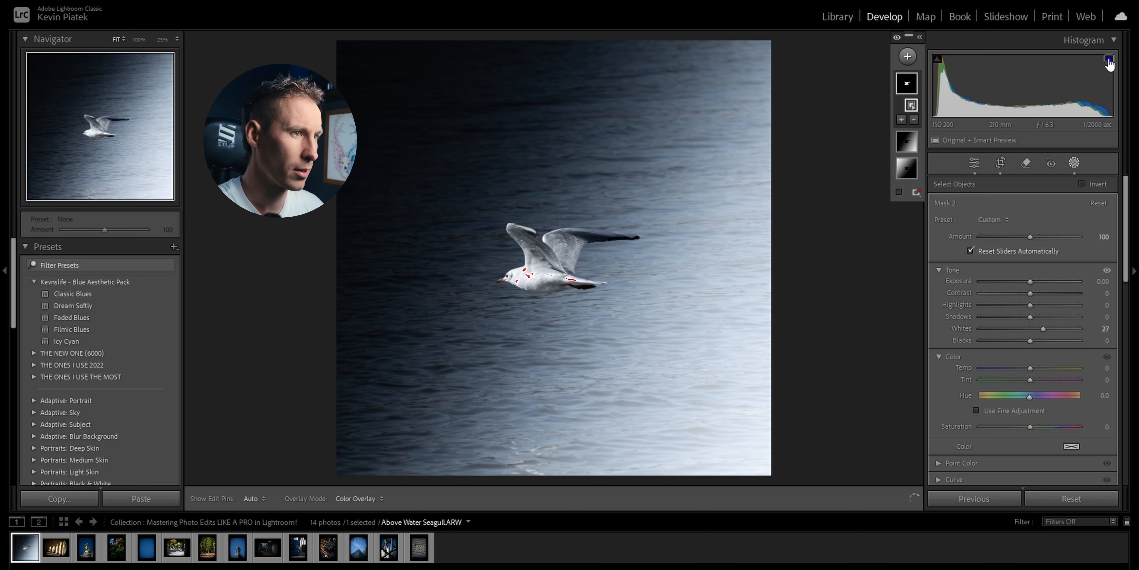
{"action": "mouse_move", "coordinate": [1109, 61]}
{"action": "left_click_drag", "start_coordinate": [1043, 329], "coordinate": [1041, 329]}
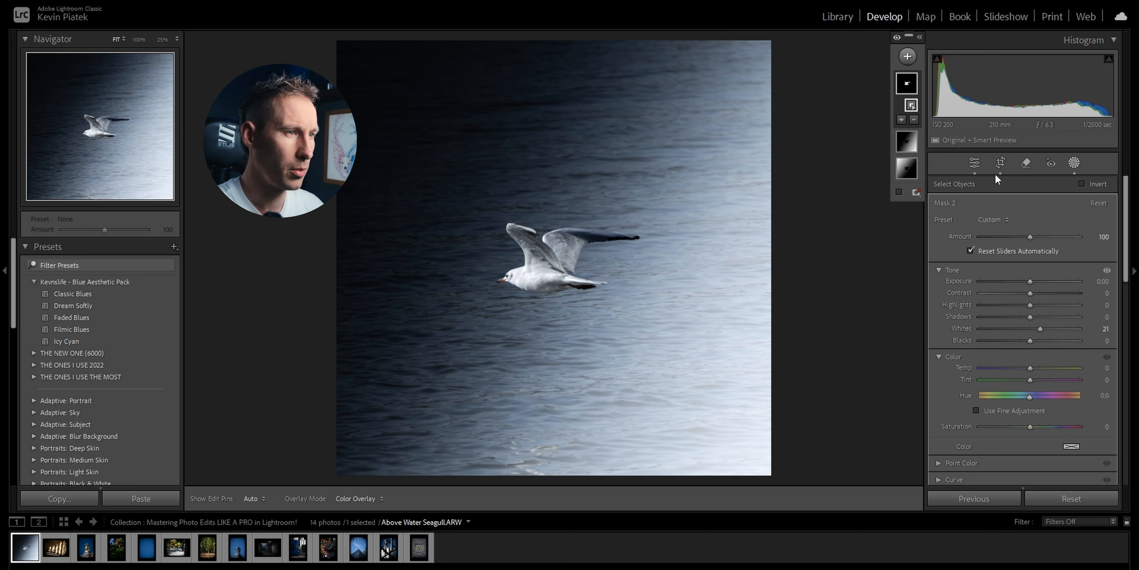
{"action": "mouse_move", "coordinate": [1109, 61]}
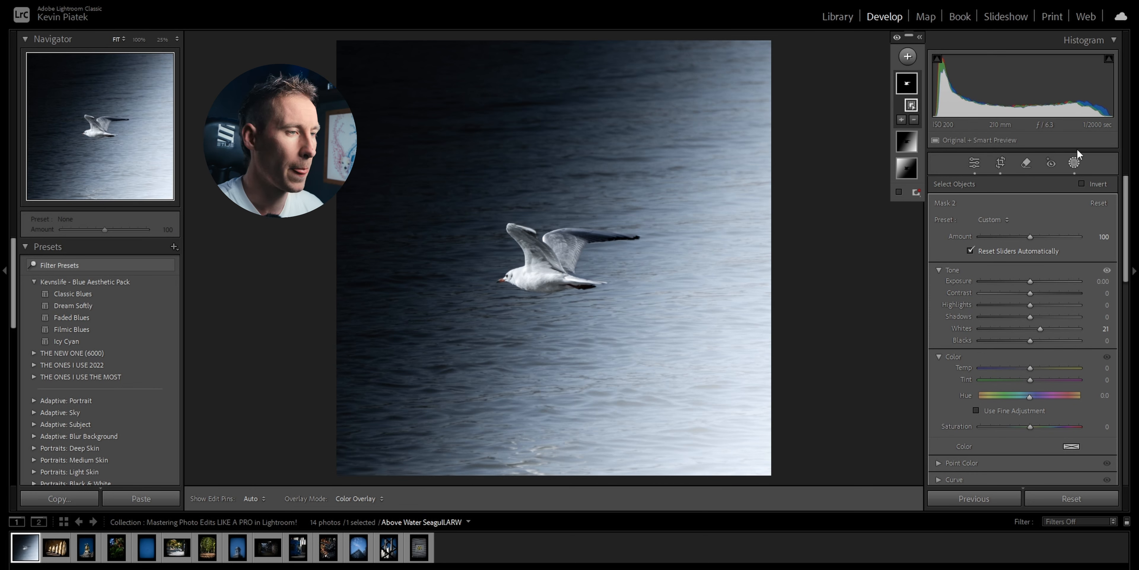
{"action": "left_click", "coordinate": [1041, 328]}
Brush a new mask over the seagull's beak with a size 1.0 brush, and set its temperature to 33.
{"action": "left_click", "coordinate": [908, 56]}
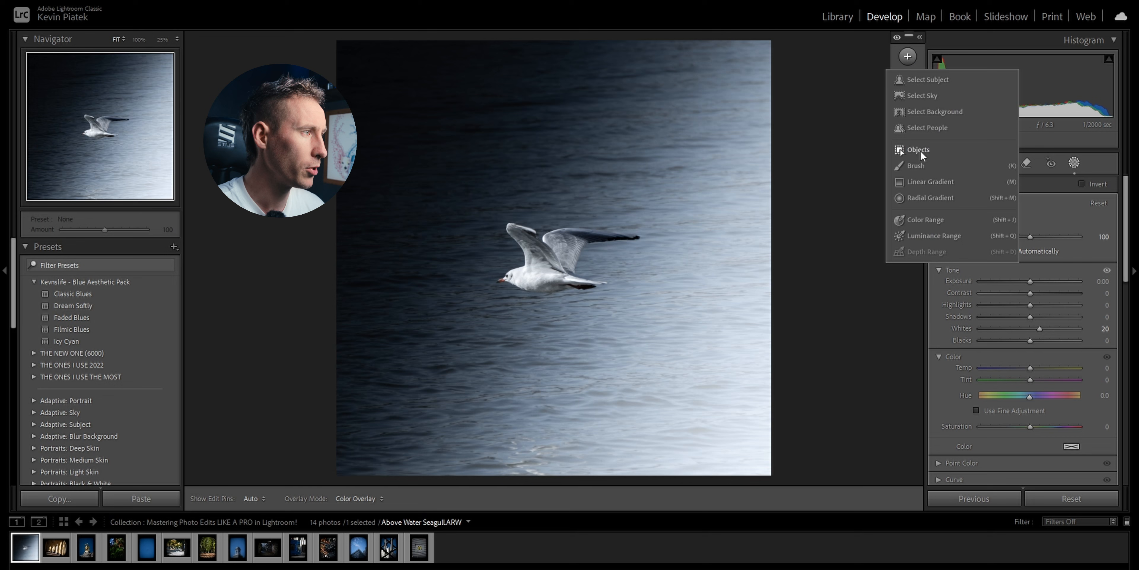
{"action": "left_click", "coordinate": [916, 166]}
{"action": "left_click", "coordinate": [80, 134]}
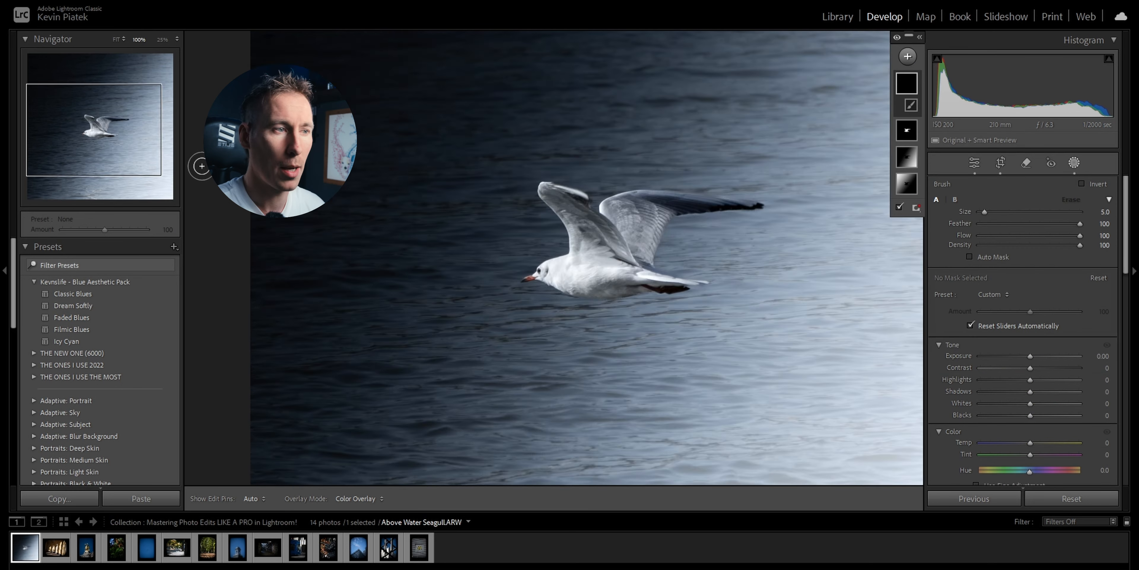
{"action": "left_click_drag", "start_coordinate": [594, 273], "coordinate": [585, 273]}
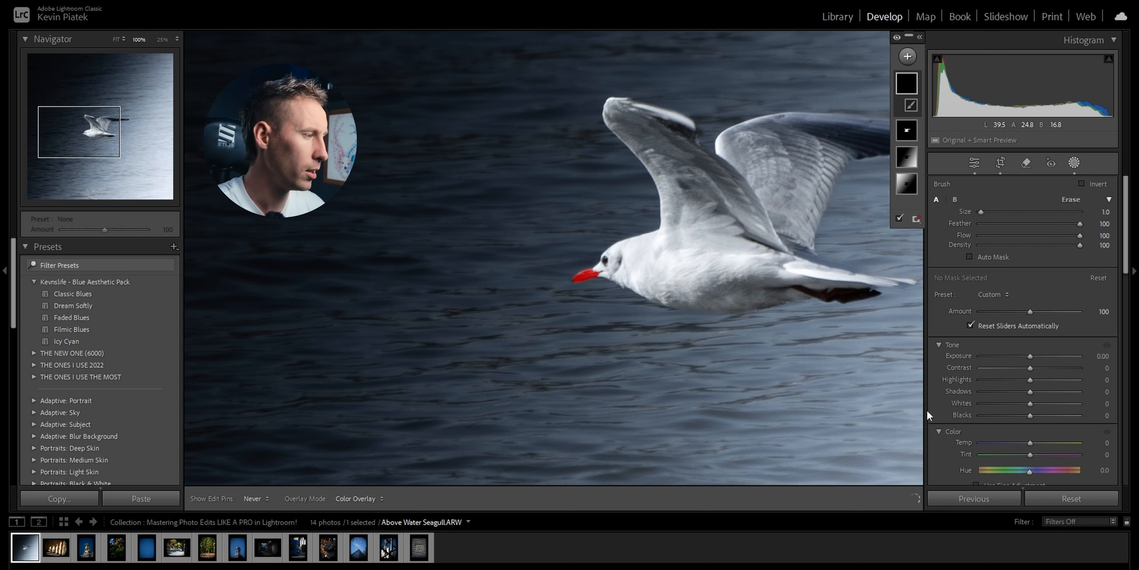
{"action": "left_click_drag", "start_coordinate": [1030, 443], "coordinate": [1035, 443]}
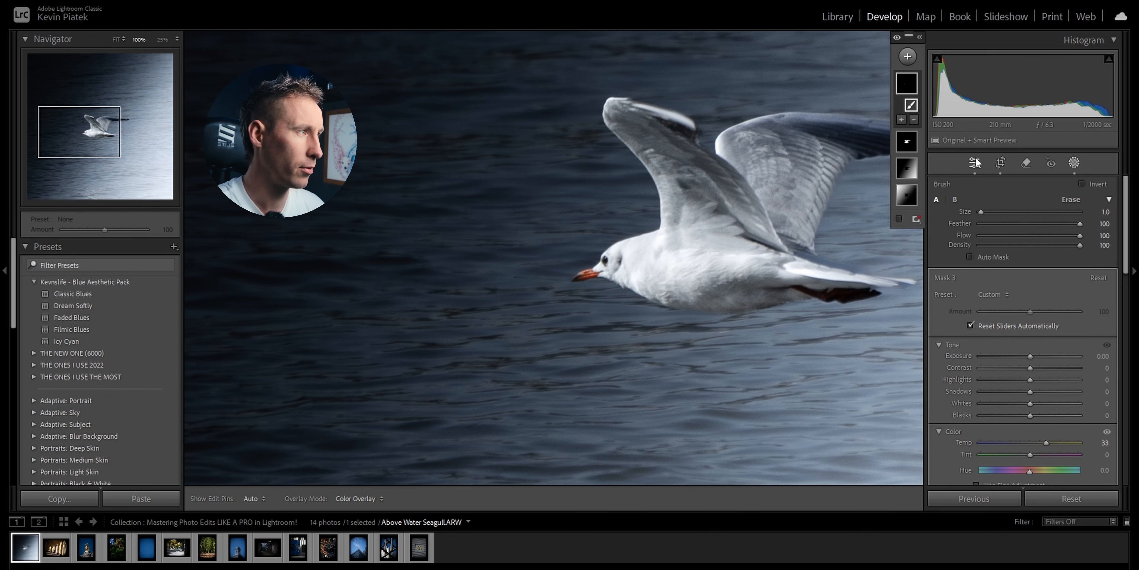
{"action": "left_click", "coordinate": [1076, 162]}
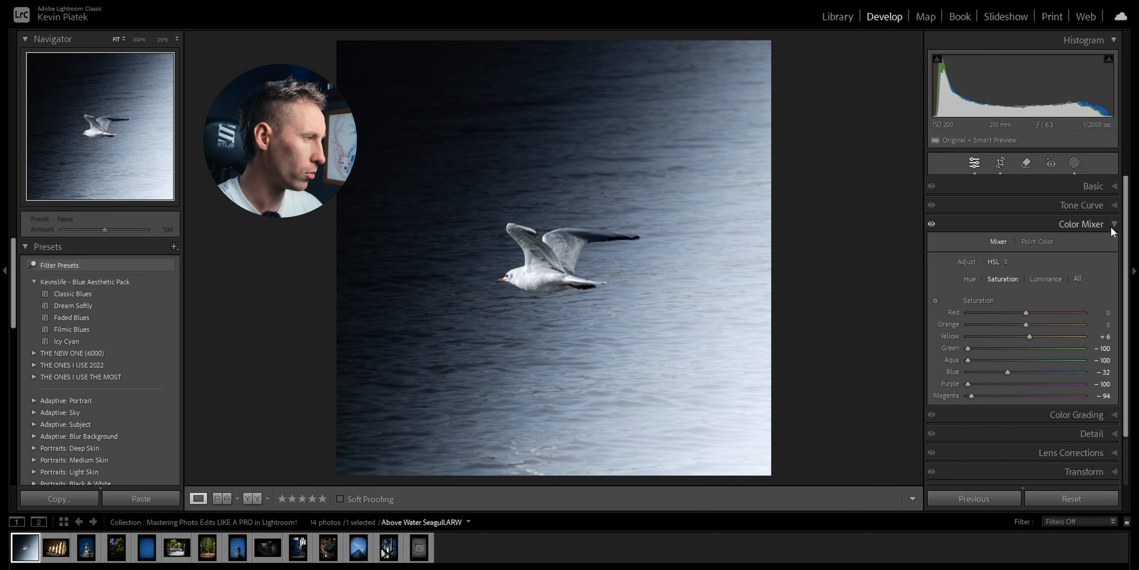
Set the blue hue to -5 in the Color Mixer, and return to its saturation adjustments.
{"action": "left_click", "coordinate": [971, 279]}
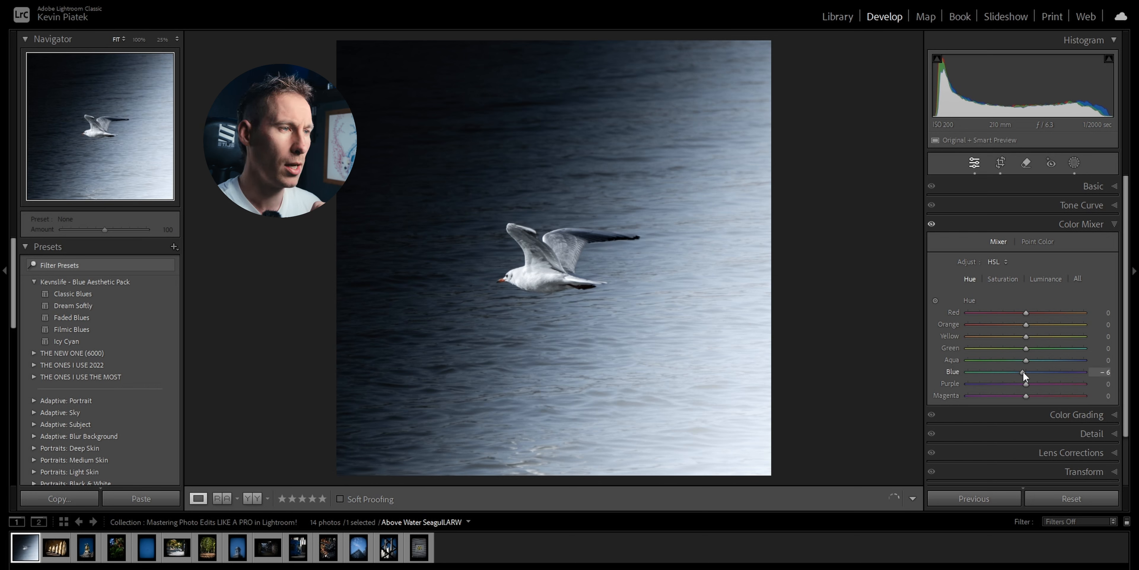
{"action": "left_click_drag", "start_coordinate": [1024, 371], "coordinate": [1024, 372]}
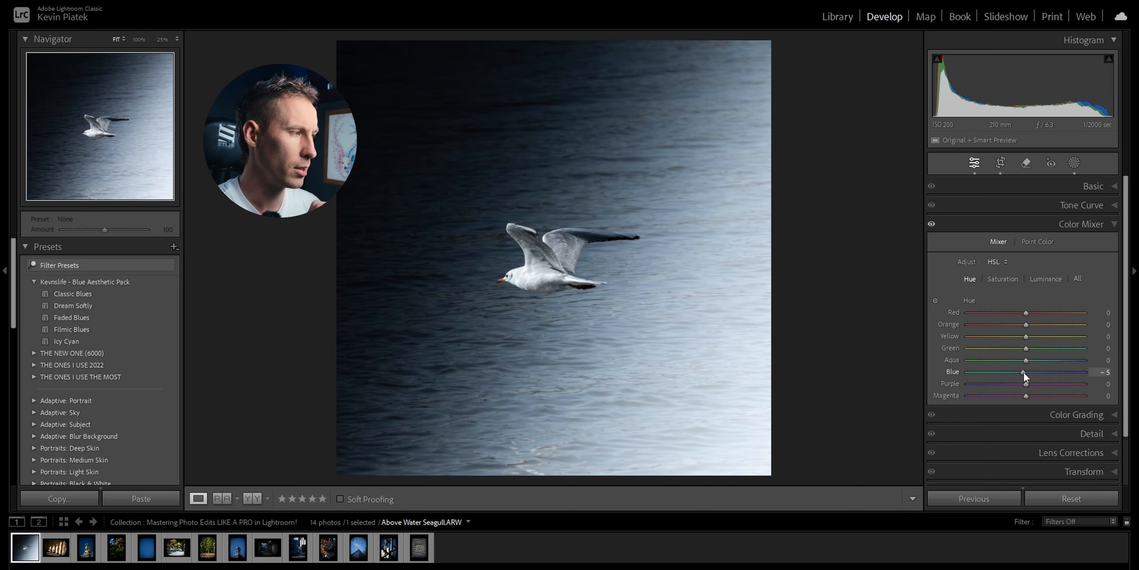
{"action": "left_click", "coordinate": [1004, 279]}
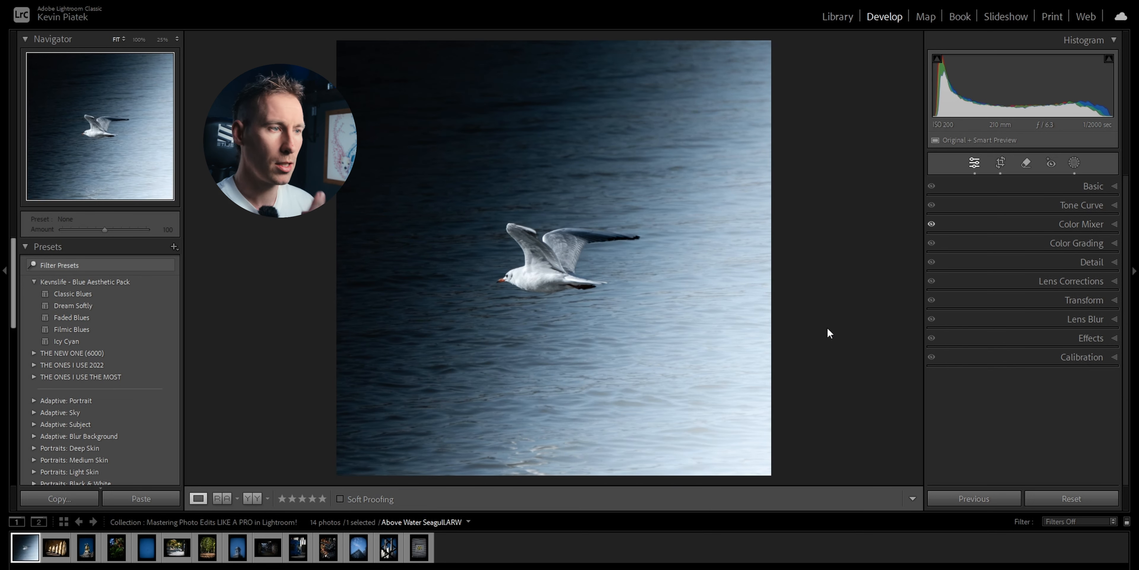
Compare the edited seagull photo with its original version several times.
{"action": "key", "text": "backslash"}
{"action": "key", "text": "backslash"}
{"action": "key", "text": "backslash"}
{"action": "key", "text": "backslash"}
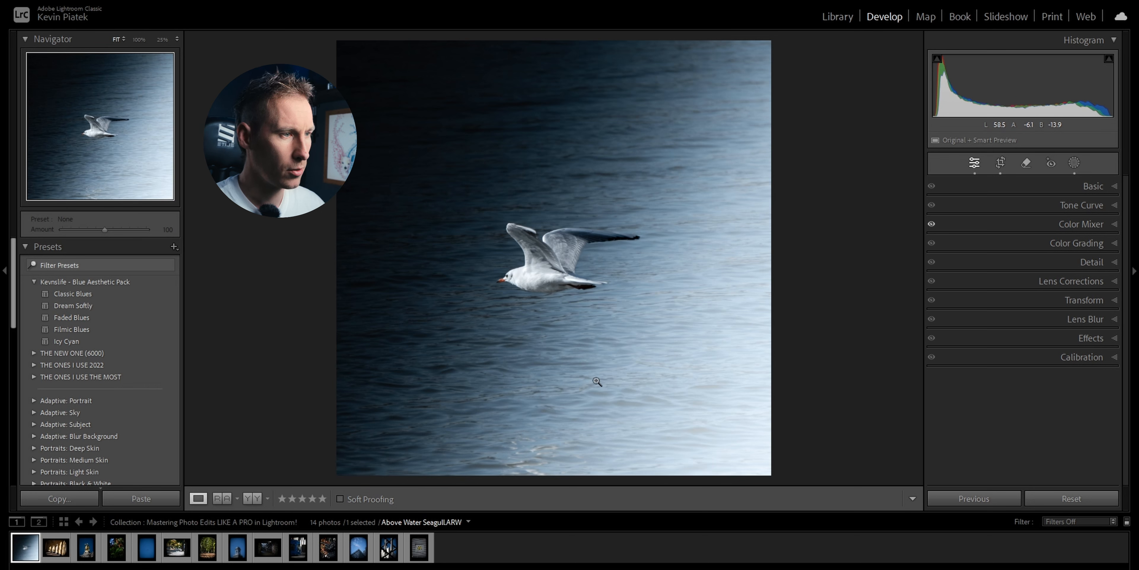
{"action": "key", "text": "backslash"}
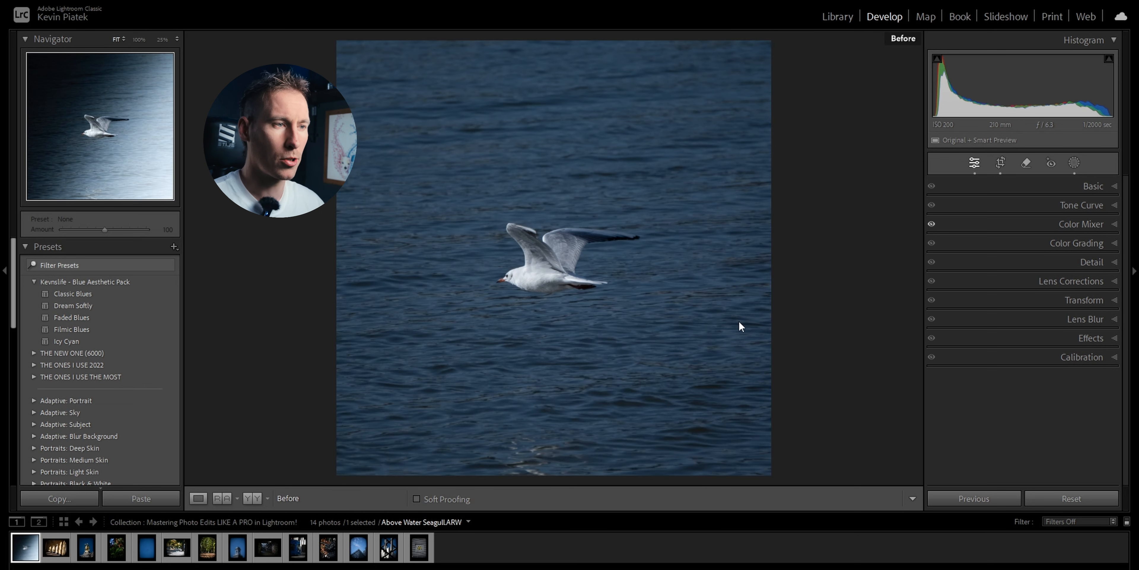
{"action": "key", "text": "backslash"}
Open the next photo, Shadows.ARW, crop it to a 16 x 9 aspect ratio, and tighten the frame around the lit wall.
{"action": "key", "text": "Right"}
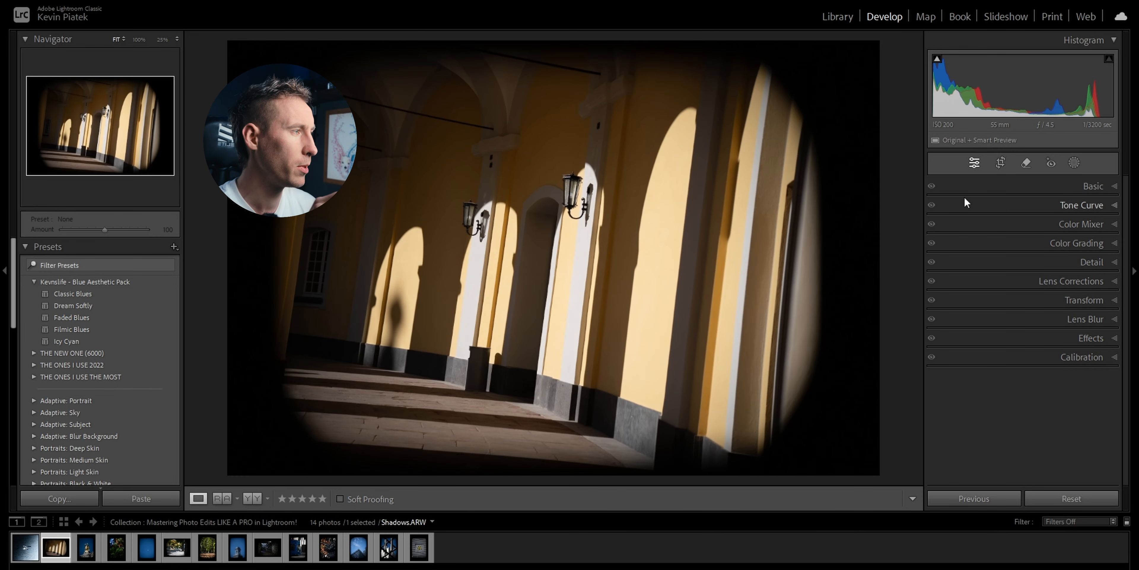
{"action": "left_click", "coordinate": [1001, 163]}
{"action": "left_click", "coordinate": [1079, 207]}
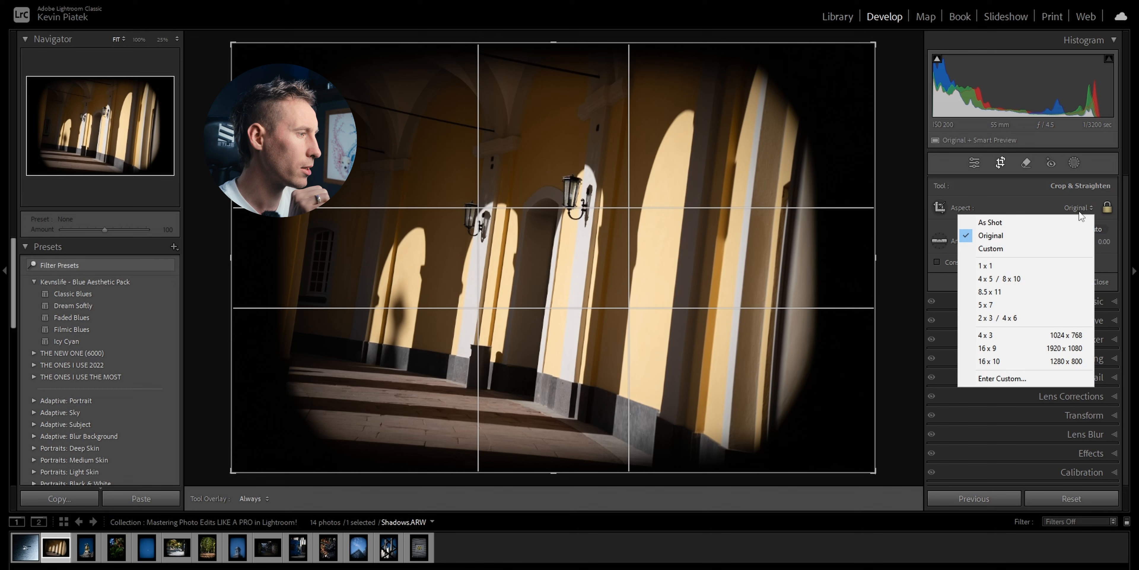
{"action": "left_click", "coordinate": [1027, 348]}
{"action": "left_click_drag", "start_coordinate": [873, 79], "coordinate": [796, 111]}
{"action": "left_click_drag", "start_coordinate": [839, 162], "coordinate": [845, 197]}
Straighten the photo to -7.12 degrees along a vertical wall edge near the lamp, and reposition the image within the crop.
{"action": "left_click", "coordinate": [939, 241]}
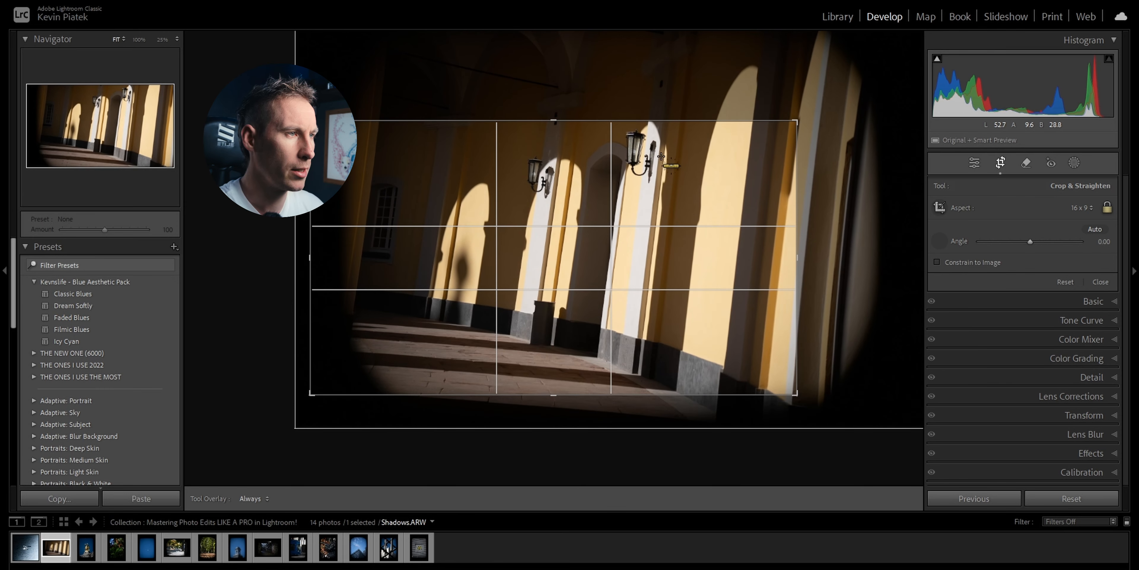
{"action": "left_click_drag", "start_coordinate": [661, 145], "coordinate": [637, 339]}
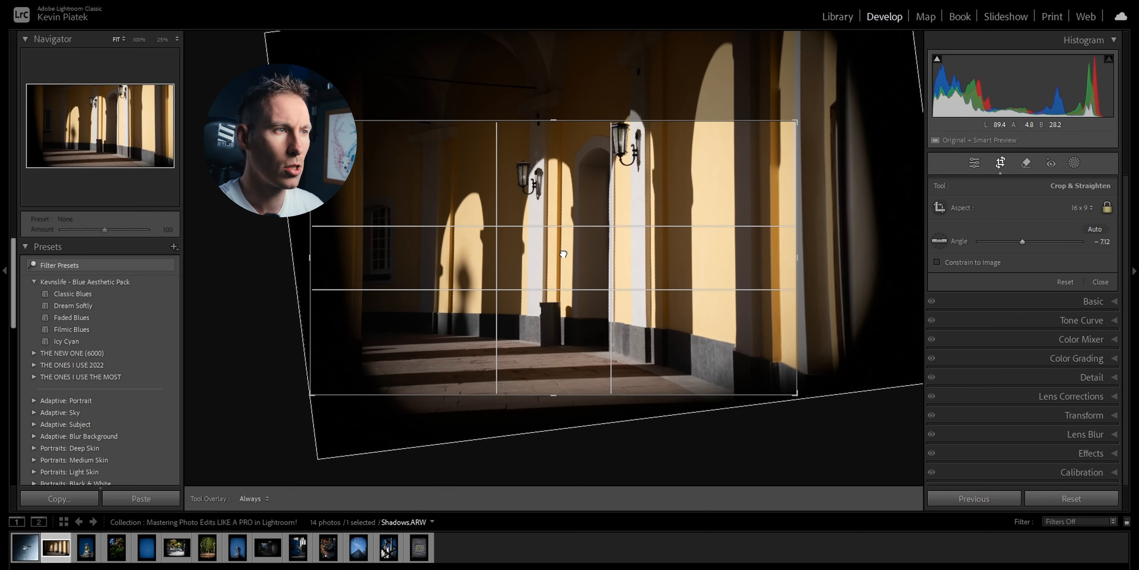
{"action": "left_click_drag", "start_coordinate": [543, 279], "coordinate": [529, 293]}
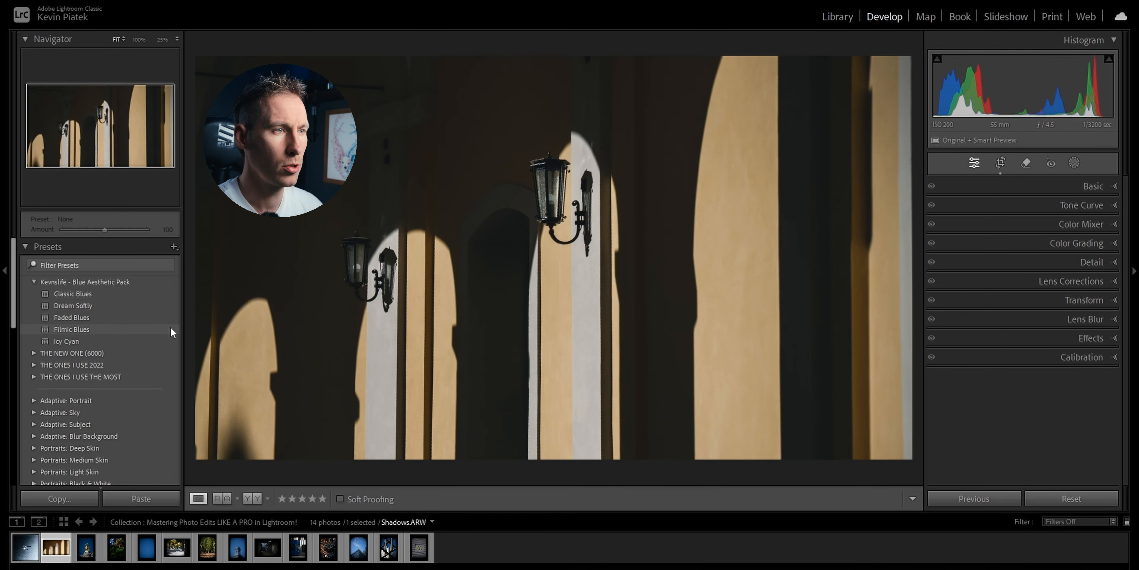
Apply the Filmic Blues preset, lower the tone curve's black point to output 10, and pull its shadow point slightly down.
{"action": "left_click", "coordinate": [170, 328]}
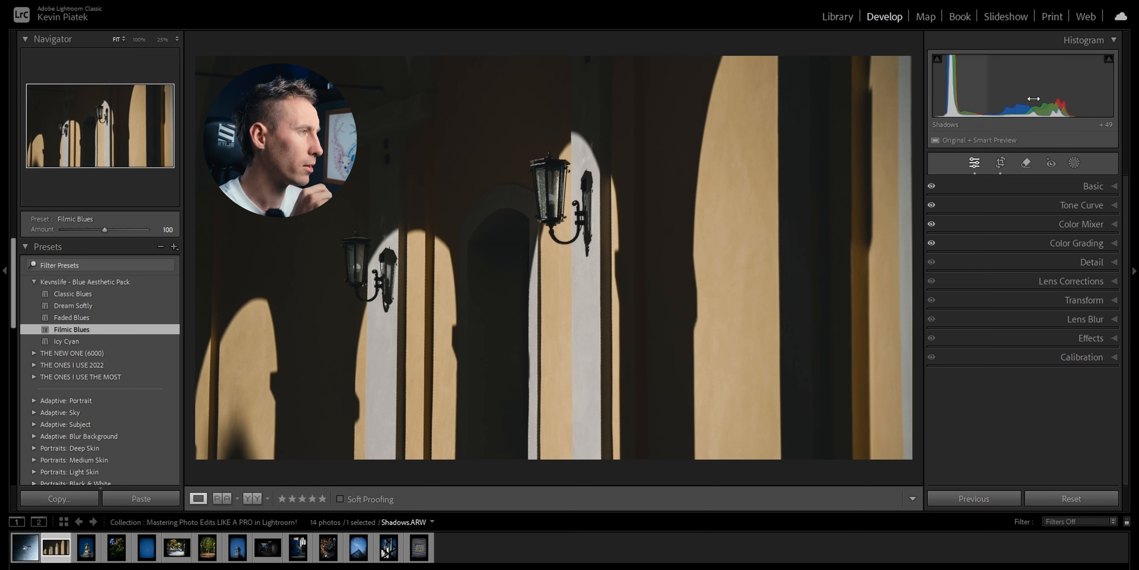
{"action": "left_click", "coordinate": [1082, 204]}
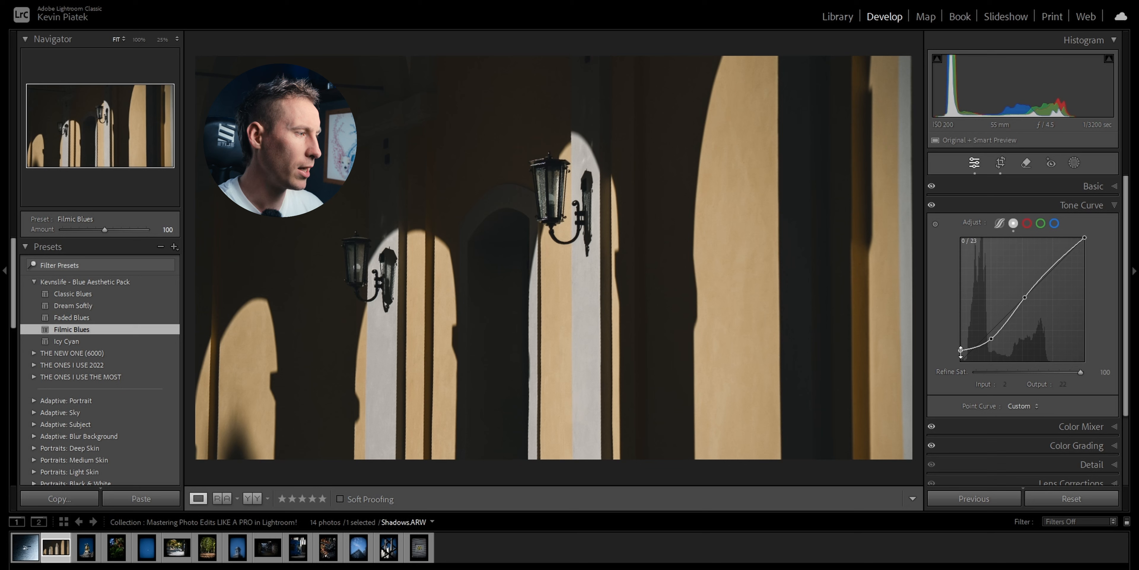
{"action": "left_click_drag", "start_coordinate": [961, 351], "coordinate": [960, 355]}
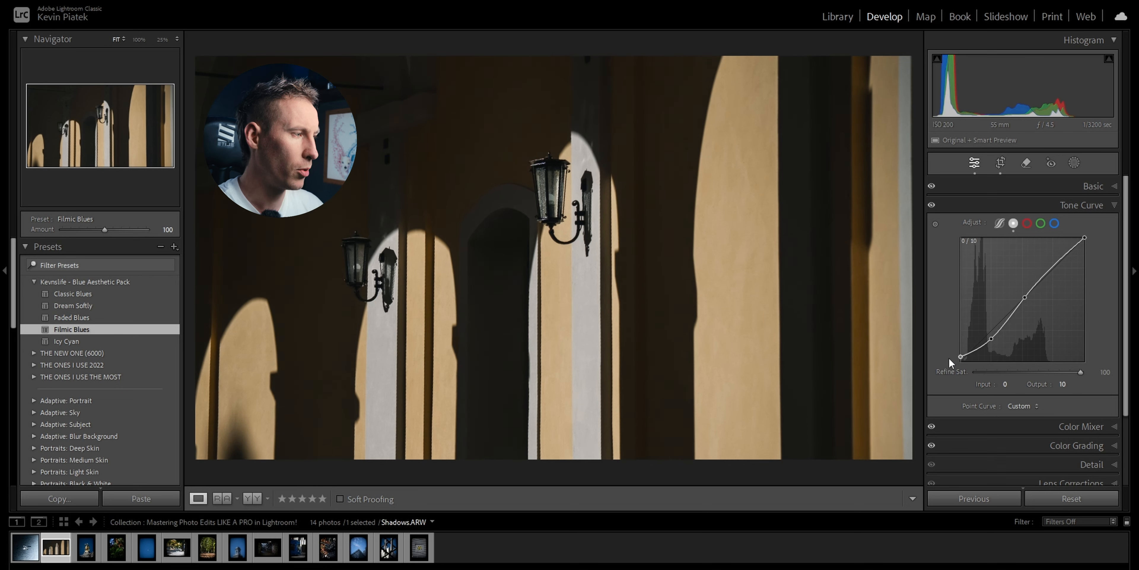
{"action": "left_click_drag", "start_coordinate": [991, 339], "coordinate": [991, 341]}
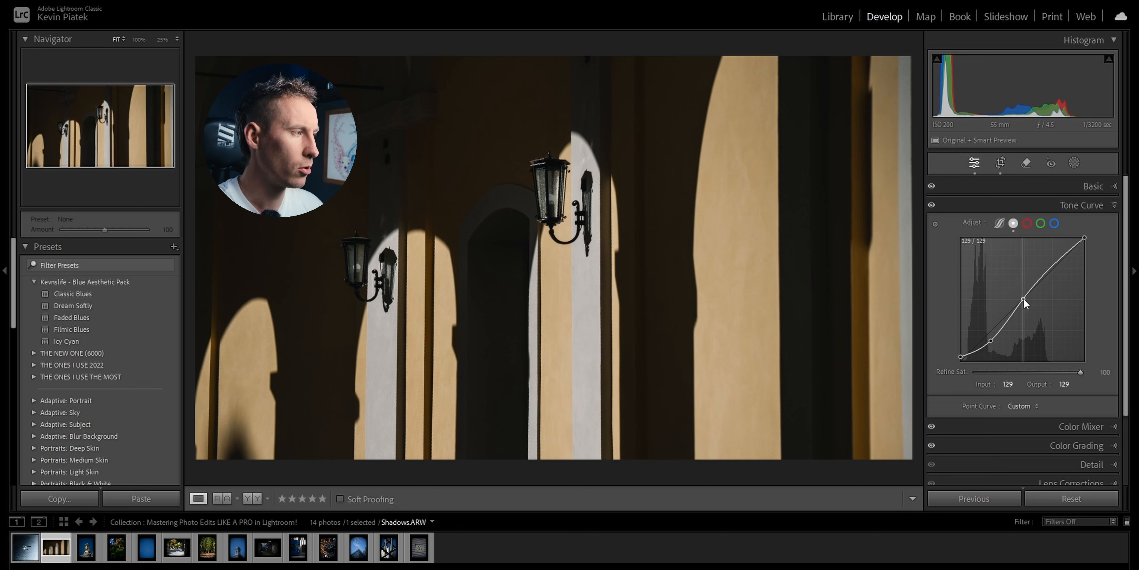
Add a point in the highlights of the tone curve and raise it slightly.
{"action": "left_click", "coordinate": [1053, 266]}
{"action": "left_click_drag", "start_coordinate": [1053, 268], "coordinate": [1053, 257]}
{"action": "left_click", "coordinate": [1081, 205]}
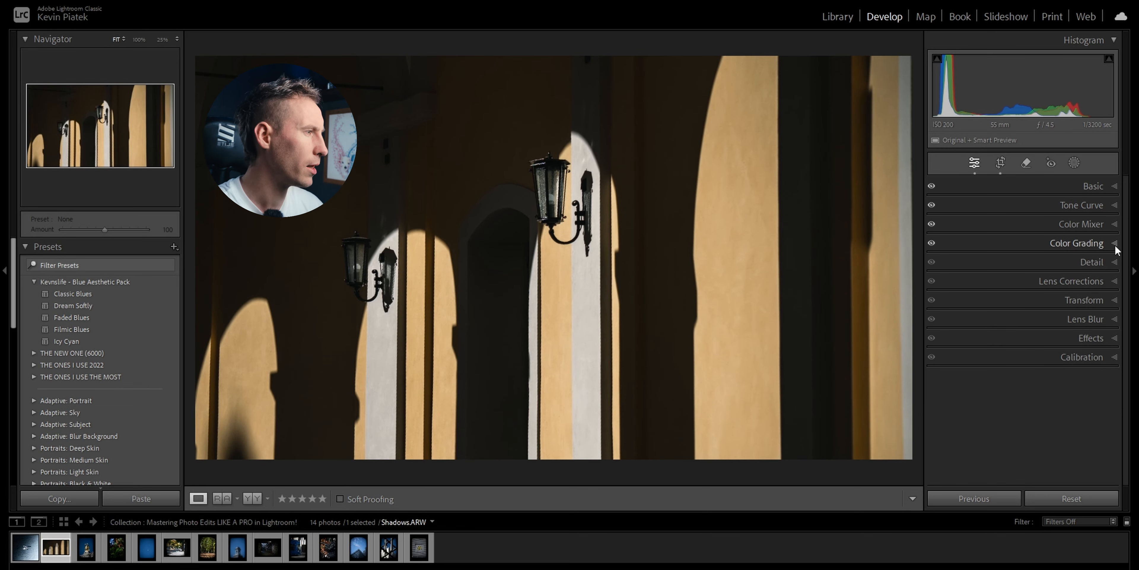
Set the saturation of all eight colours, from red to magenta, to -100 in the Color Mixer.
{"action": "left_click", "coordinate": [1113, 225]}
{"action": "left_click_drag", "start_coordinate": [1026, 313], "coordinate": [967, 336]}
{"action": "left_click_drag", "start_coordinate": [1020, 348], "coordinate": [967, 348]}
{"action": "left_click_drag", "start_coordinate": [1026, 360], "coordinate": [967, 360]}
{"action": "left_click_drag", "start_coordinate": [999, 372], "coordinate": [967, 371]}
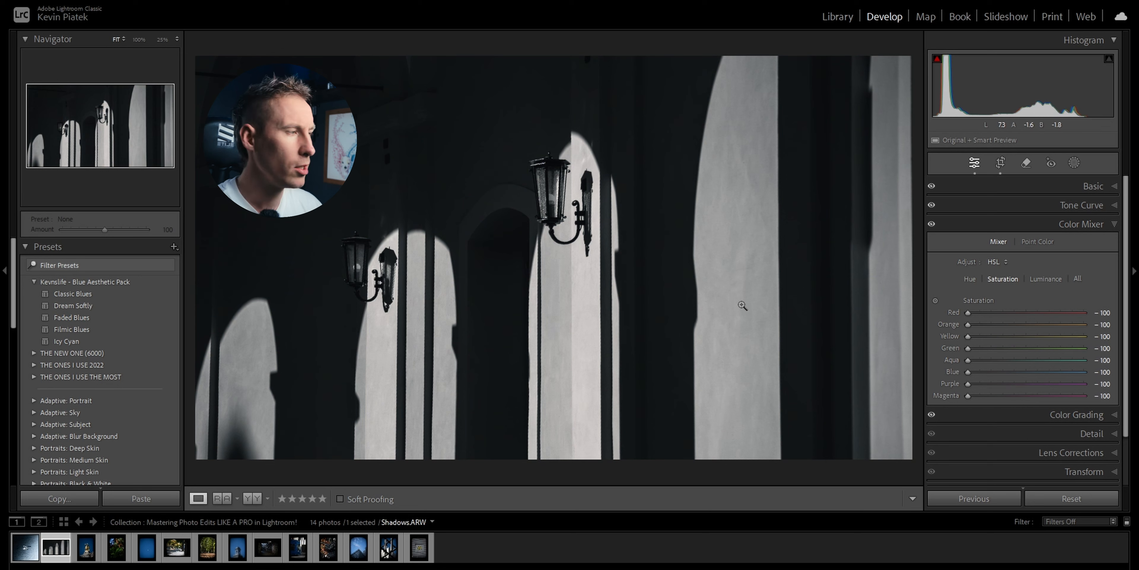
Set the saturation of orange to -20 and yellow to -37, and set the hue of both to -21.
{"action": "left_click_drag", "start_coordinate": [966, 336], "coordinate": [1015, 325]}
{"action": "left_click_drag", "start_coordinate": [1004, 336], "coordinate": [1005, 336]}
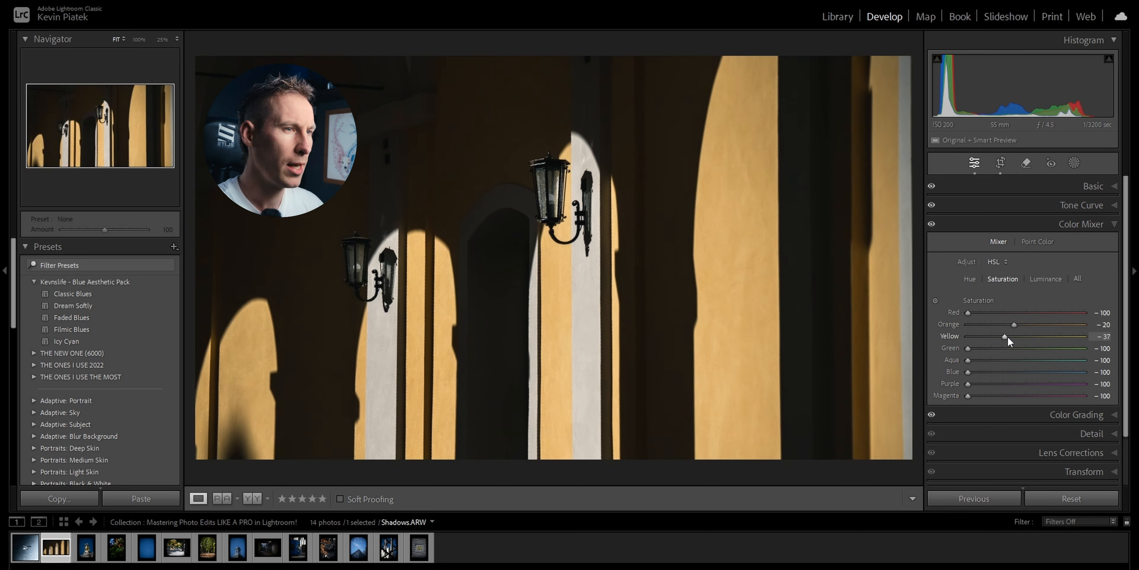
{"action": "left_click", "coordinate": [969, 278]}
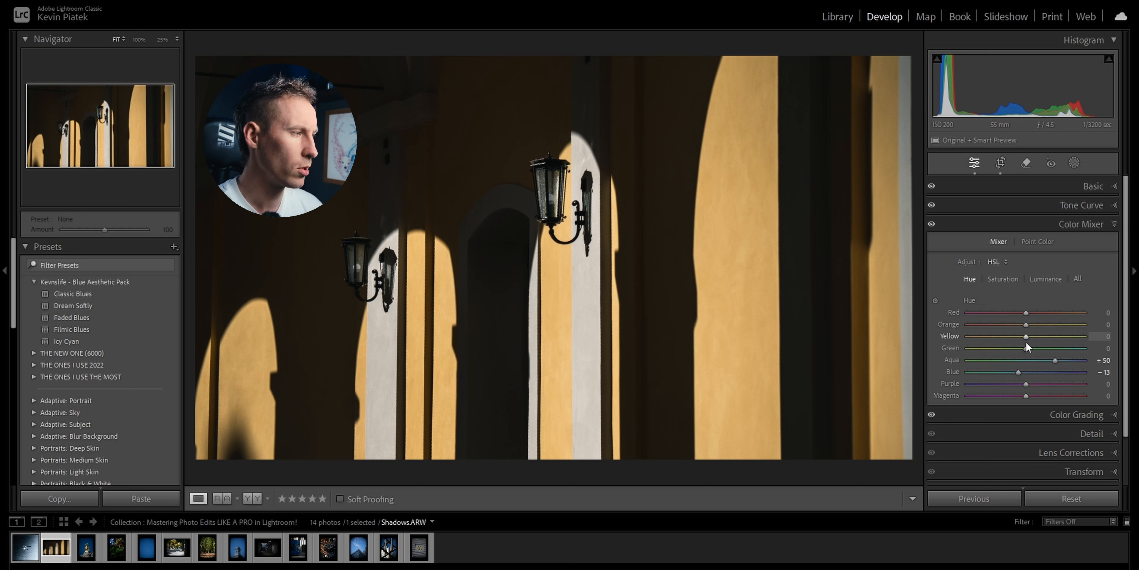
{"action": "mouse_move", "coordinate": [1025, 325]}
{"action": "left_mouse_down"}
{"action": "mouse_move", "coordinate": [1002, 325]}
{"action": "mouse_move", "coordinate": [1023, 326]}
{"action": "mouse_move", "coordinate": [1014, 326]}
{"action": "left_mouse_up"}
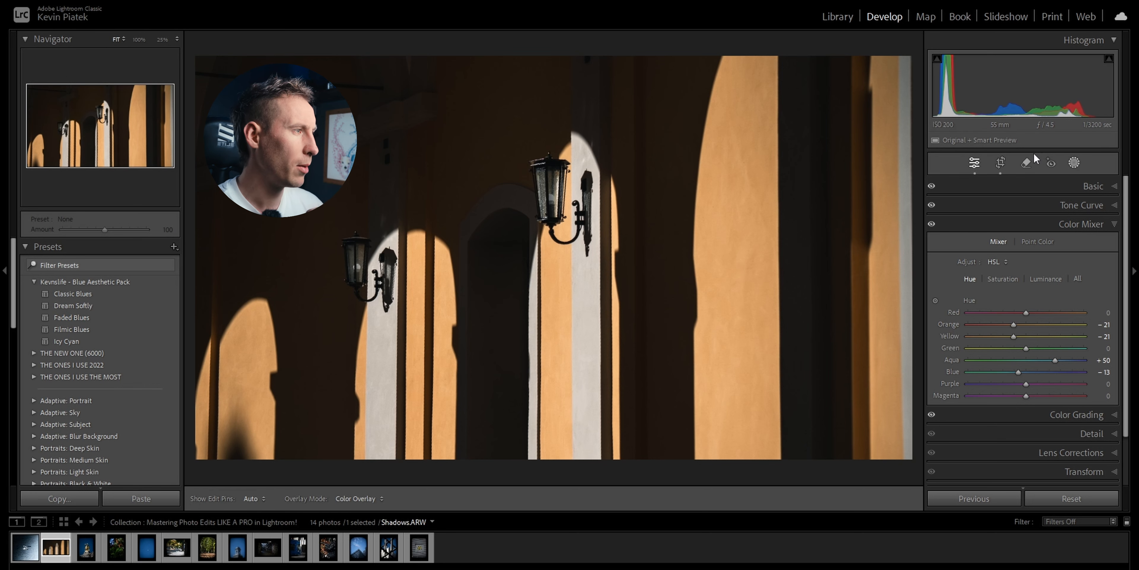
Add a linear gradient mask running diagonally from the photo's upper-left corner and set its exposure to -1.17.
{"action": "left_click", "coordinate": [1074, 162]}
{"action": "left_click", "coordinate": [1013, 211]}
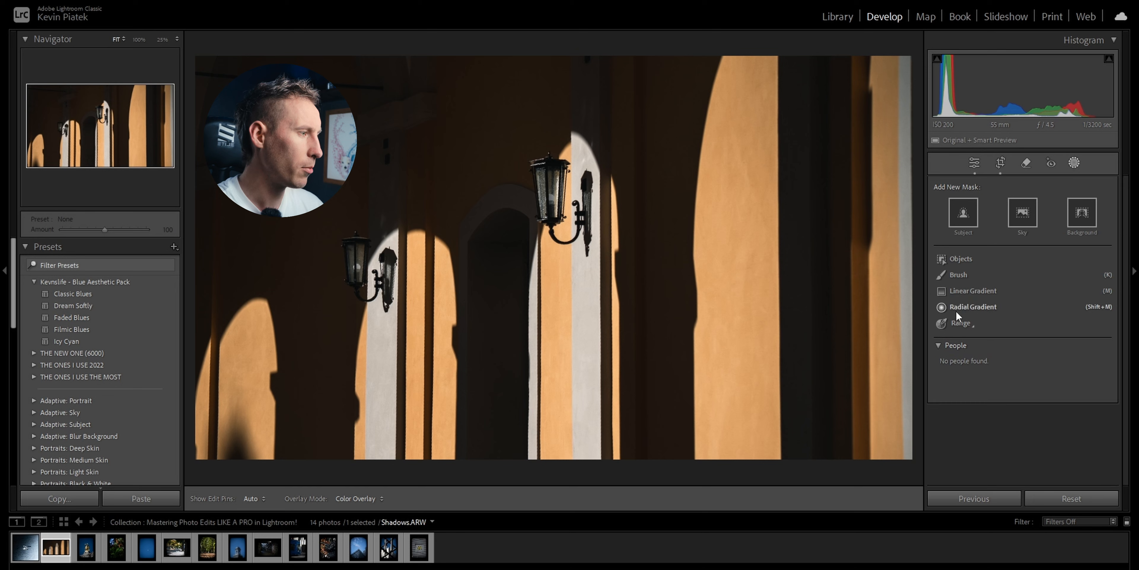
{"action": "left_click", "coordinate": [958, 311]}
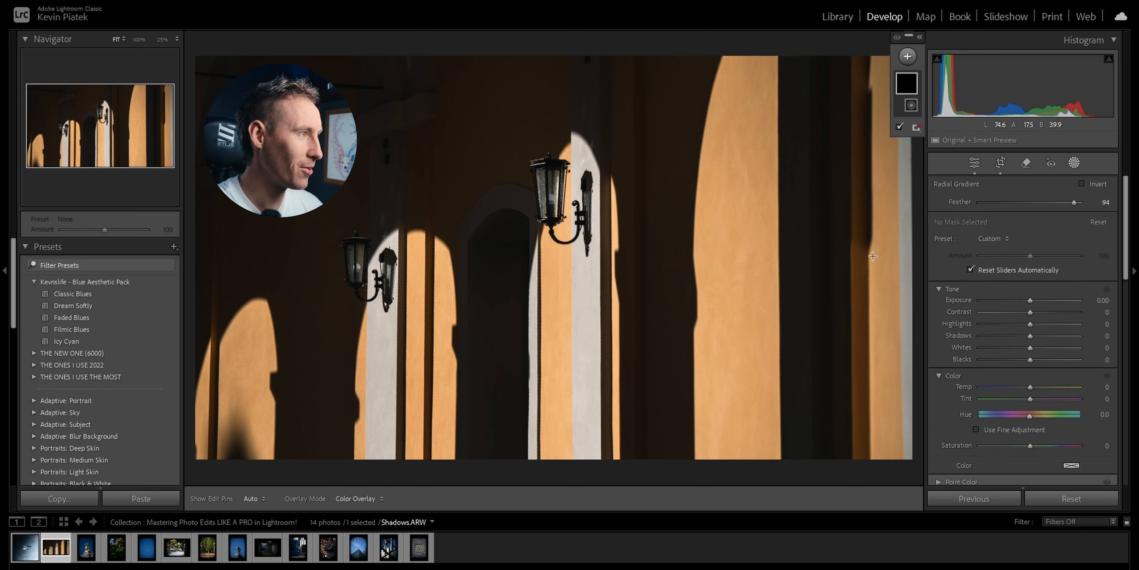
{"action": "left_click", "coordinate": [907, 56]}
{"action": "left_click", "coordinate": [926, 186]}
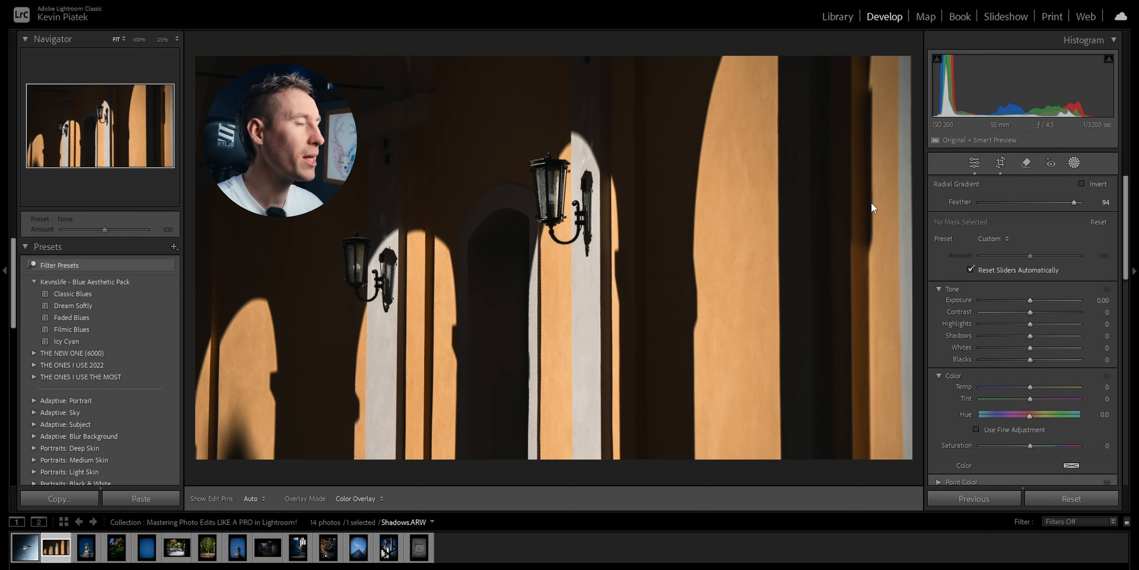
{"action": "left_click_drag", "start_coordinate": [204, 68], "coordinate": [463, 375]}
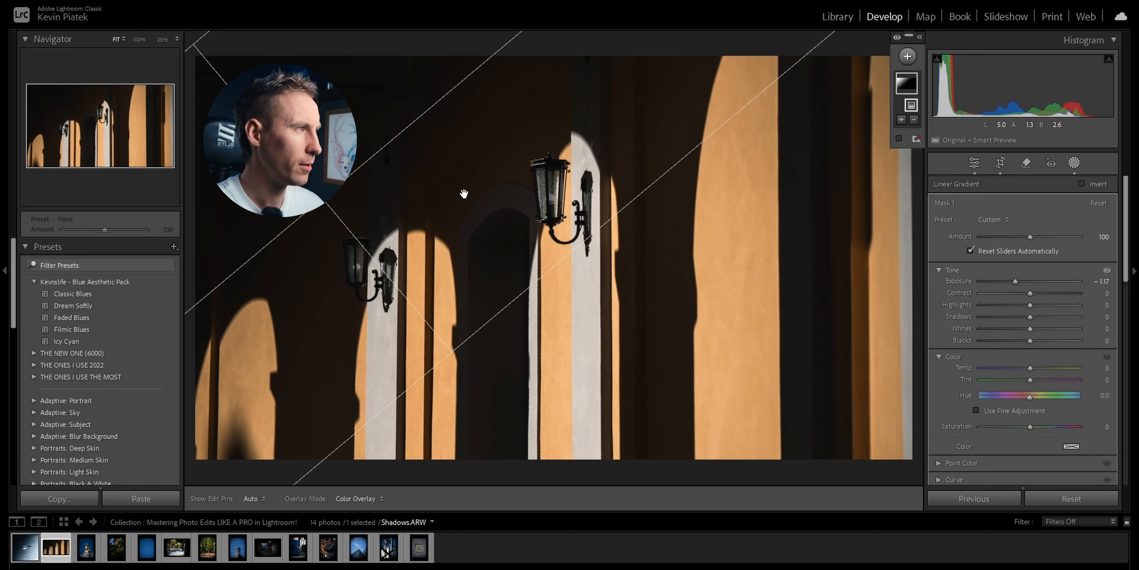
Add a linear gradient mask inward from the photo's right edge, with whites at 41 and highlights at 7.
{"action": "left_click", "coordinate": [907, 56]}
{"action": "left_click", "coordinate": [945, 190]}
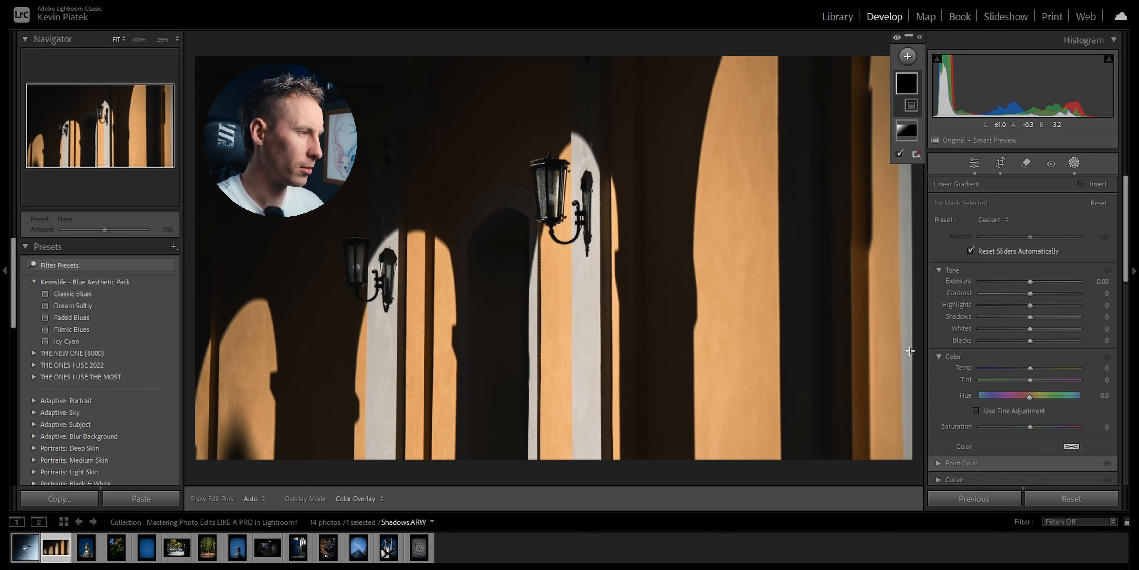
{"action": "left_click_drag", "start_coordinate": [903, 349], "coordinate": [804, 352]}
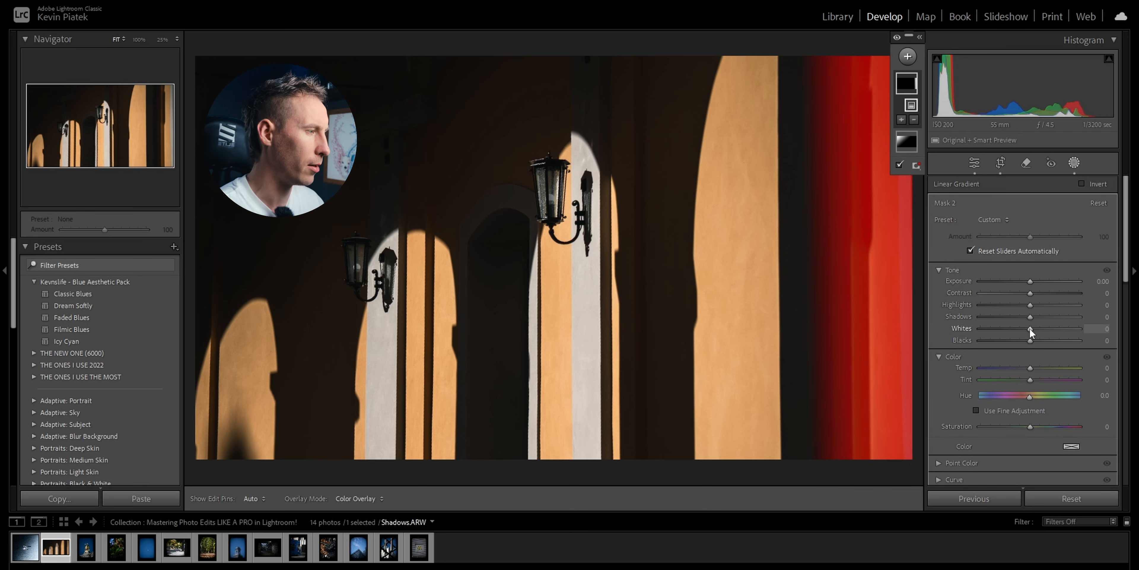
{"action": "left_click_drag", "start_coordinate": [1029, 329], "coordinate": [1032, 307]}
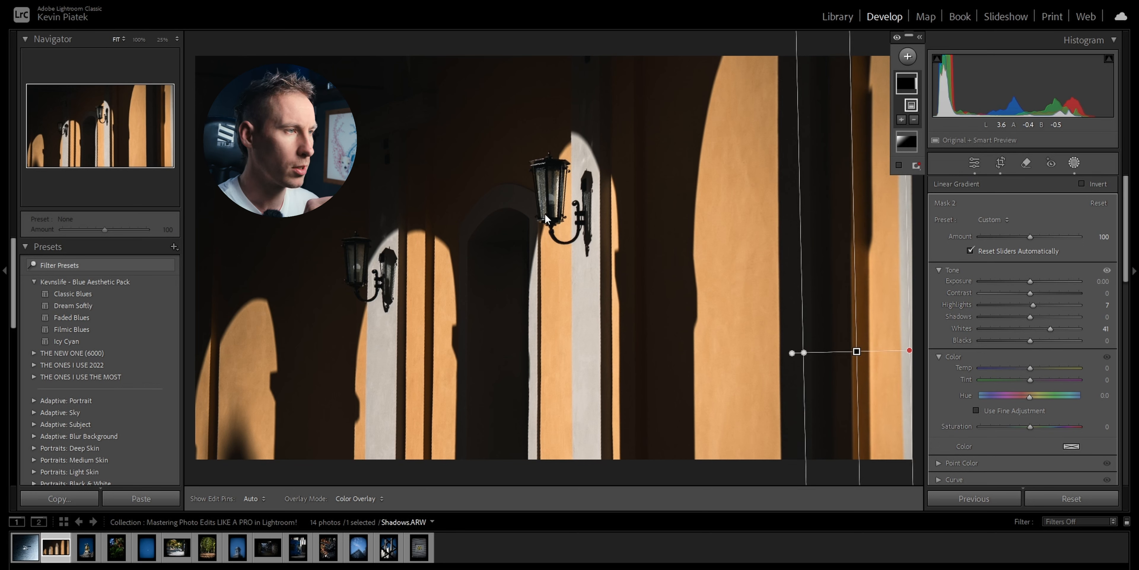
Create two separate object masks, one for the large lamp and one for the smaller lamp to its left.
{"action": "left_click", "coordinate": [910, 58]}
{"action": "left_click", "coordinate": [922, 150]}
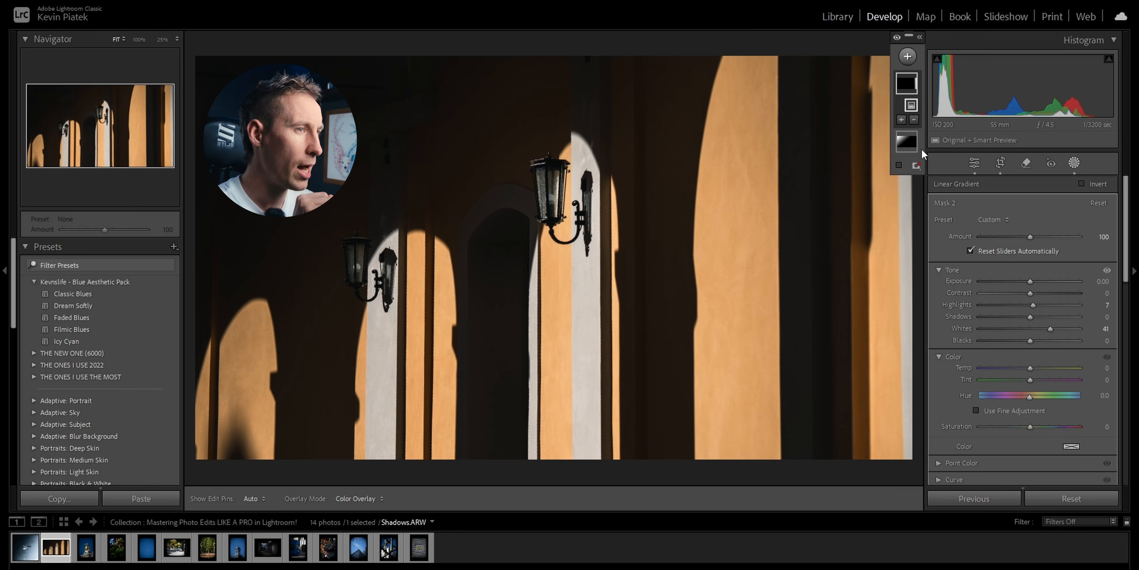
{"action": "left_click_drag", "start_coordinate": [528, 157], "coordinate": [545, 233]}
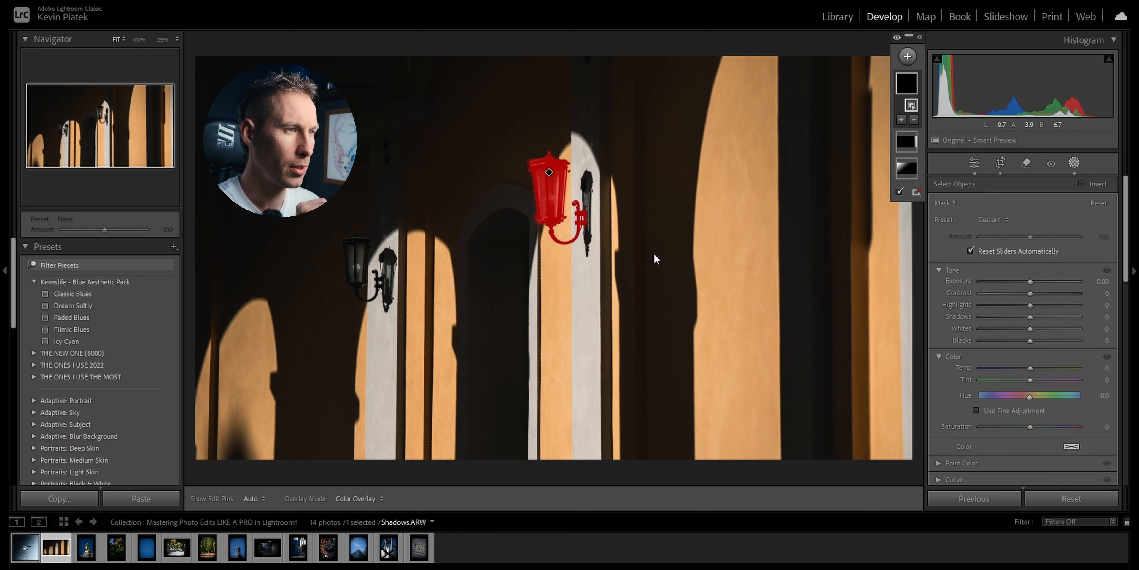
{"action": "left_click", "coordinate": [907, 56]}
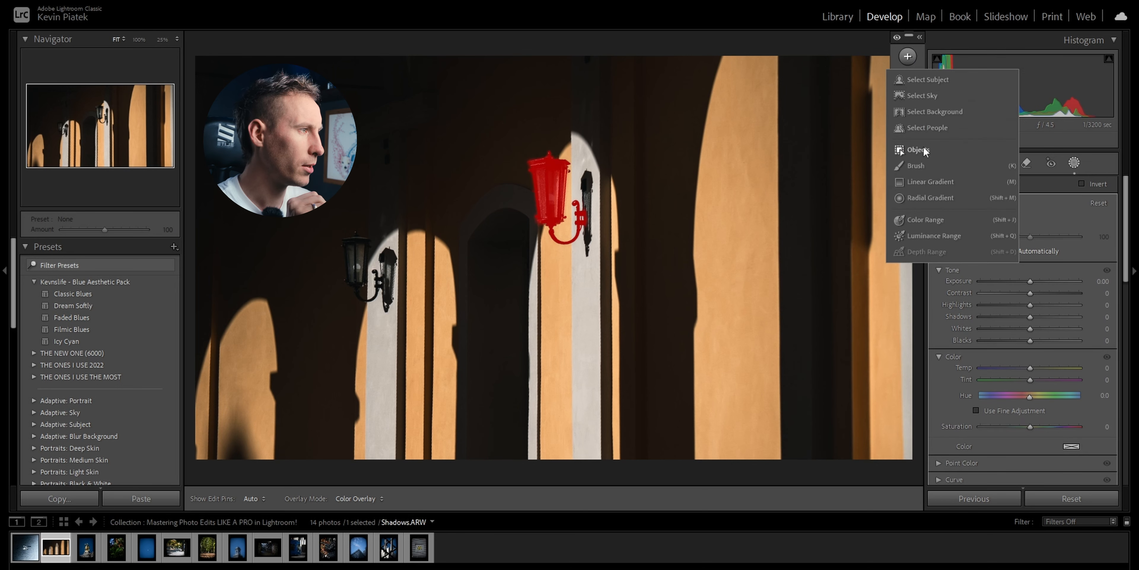
{"action": "left_click", "coordinate": [918, 152]}
{"action": "left_click", "coordinate": [349, 241]}
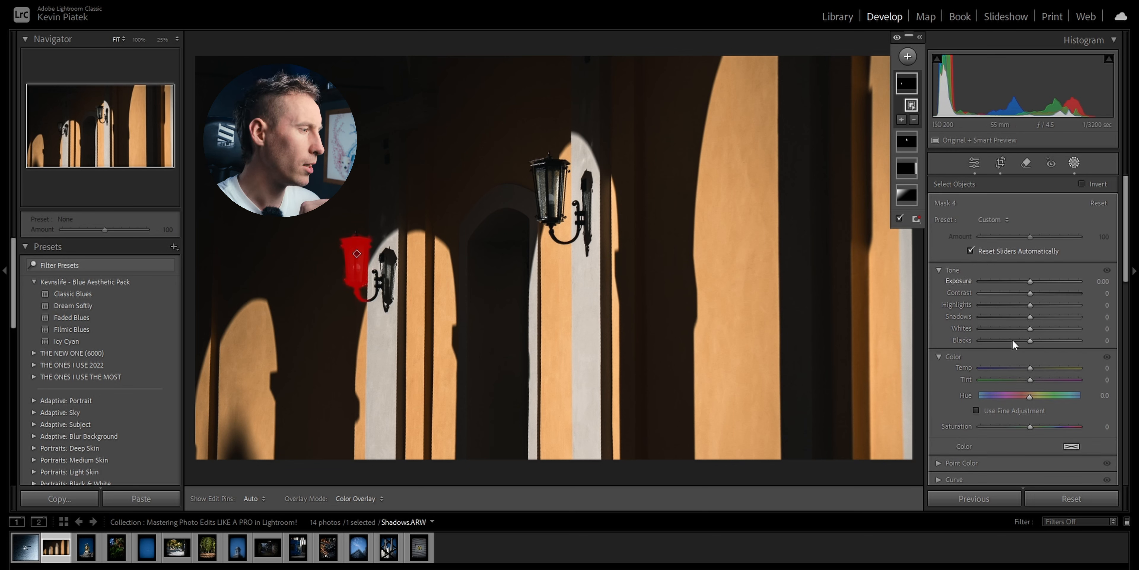
Brighten the smaller lamp's mask with shadows at 41, exposure at 0.36 and whites at 58.
{"action": "mouse_move", "coordinate": [1032, 318]}
{"action": "left_mouse_down"}
{"action": "mouse_move", "coordinate": [1062, 317]}
{"action": "mouse_move", "coordinate": [1050, 317]}
{"action": "left_mouse_up"}
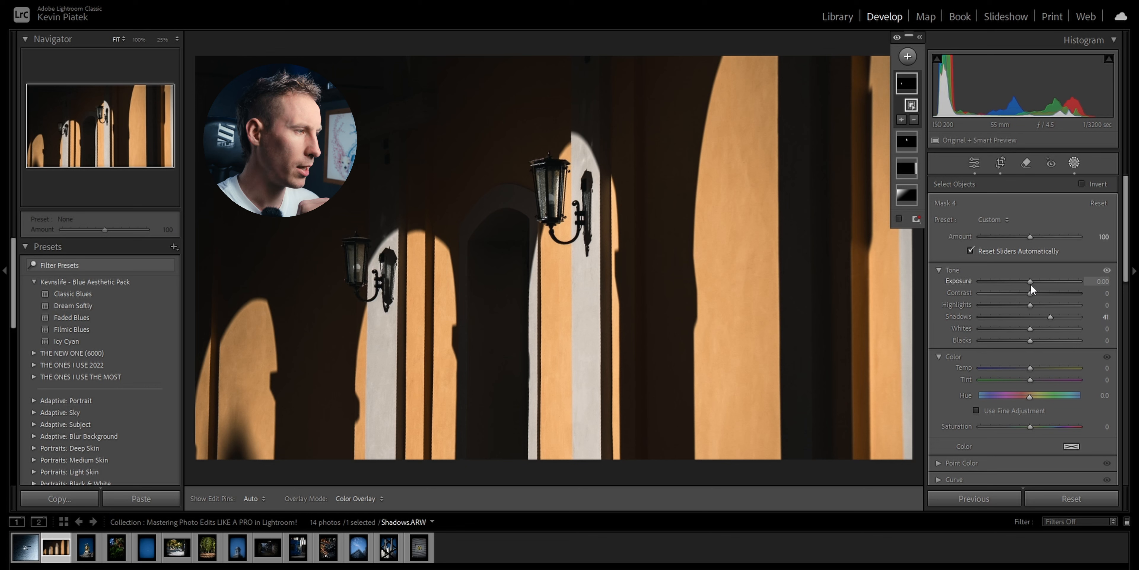
{"action": "left_click_drag", "start_coordinate": [1031, 281], "coordinate": [1035, 281]}
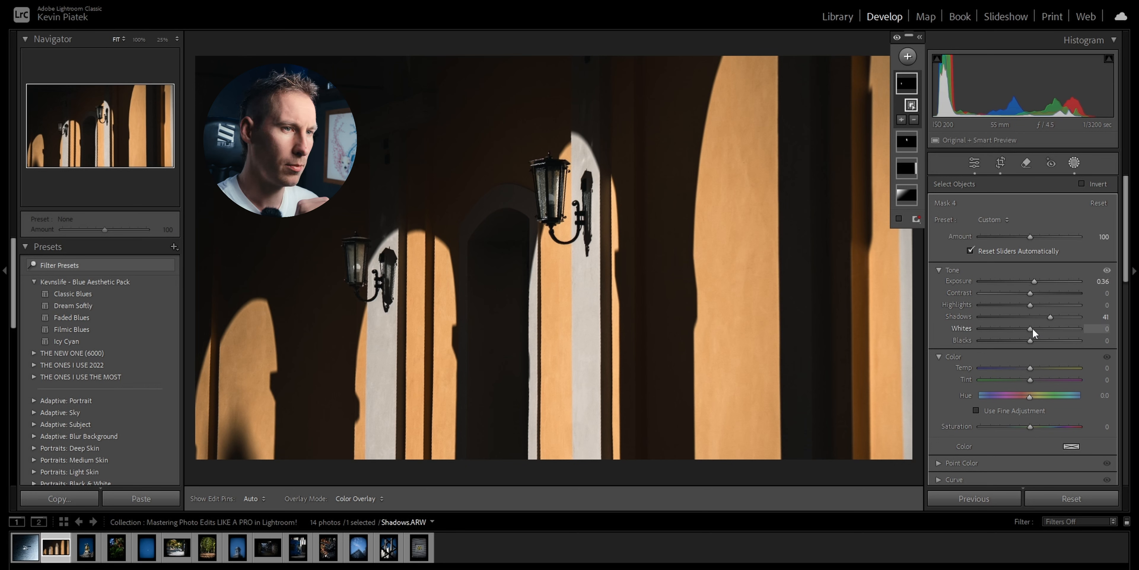
{"action": "left_click_drag", "start_coordinate": [1059, 327], "coordinate": [1060, 327]}
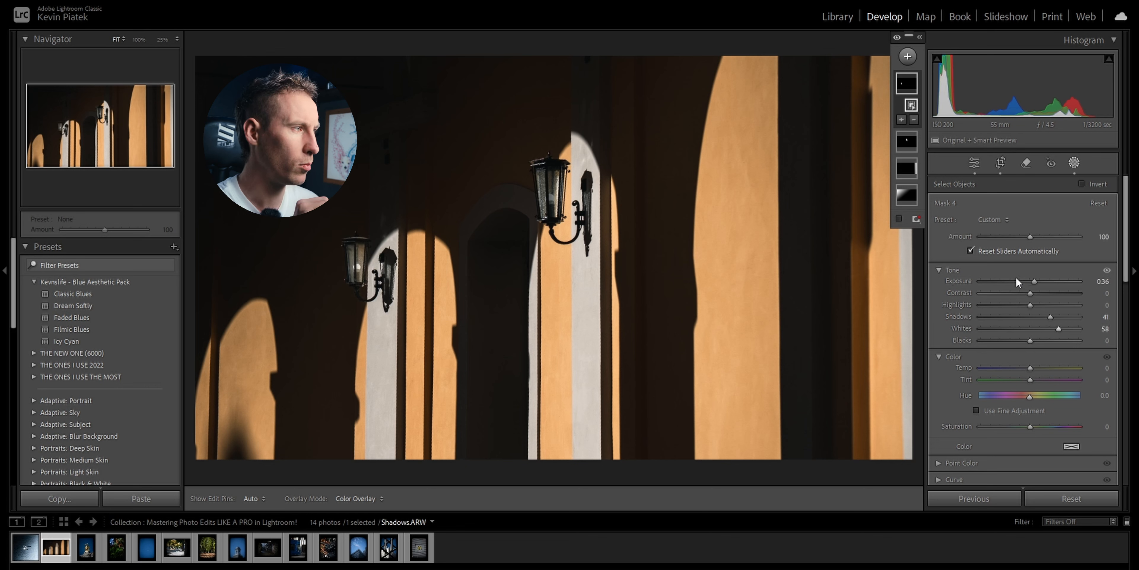
Set the large lamp's mask to exposure 0.41, shadows 16, whites 20 and temperature -29, and lower its saturation.
{"action": "left_click", "coordinate": [909, 138]}
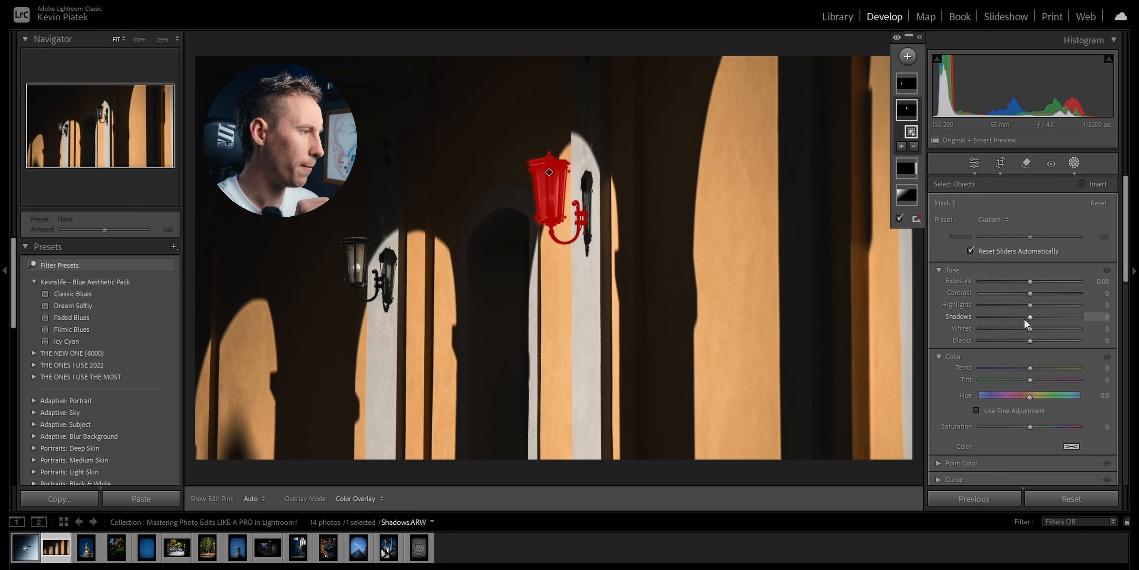
{"action": "left_click_drag", "start_coordinate": [1030, 368], "coordinate": [1020, 366]}
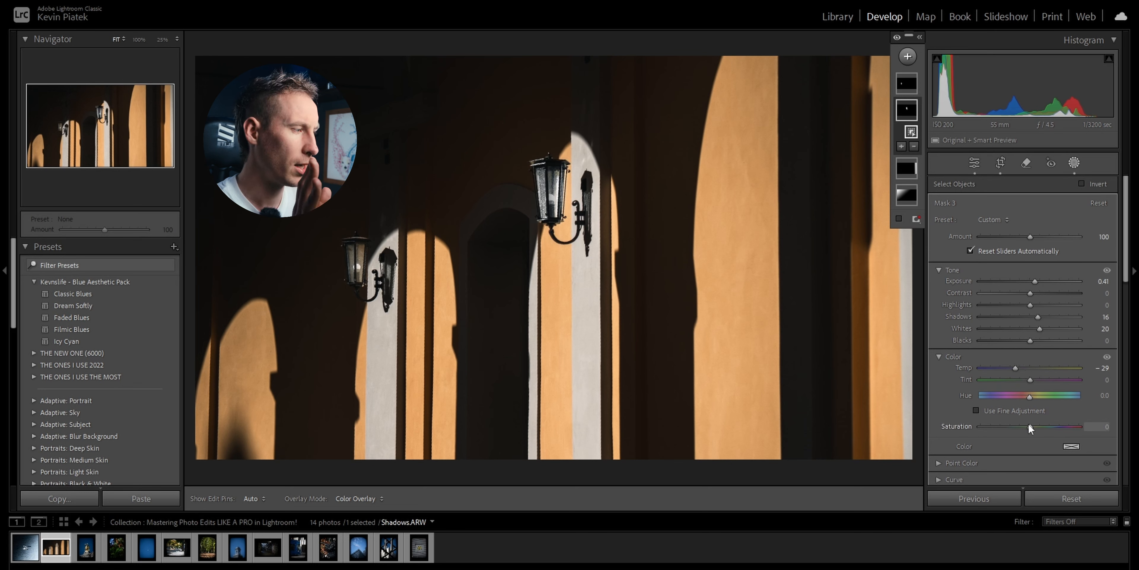
{"action": "left_click_drag", "start_coordinate": [1028, 425], "coordinate": [1010, 427]}
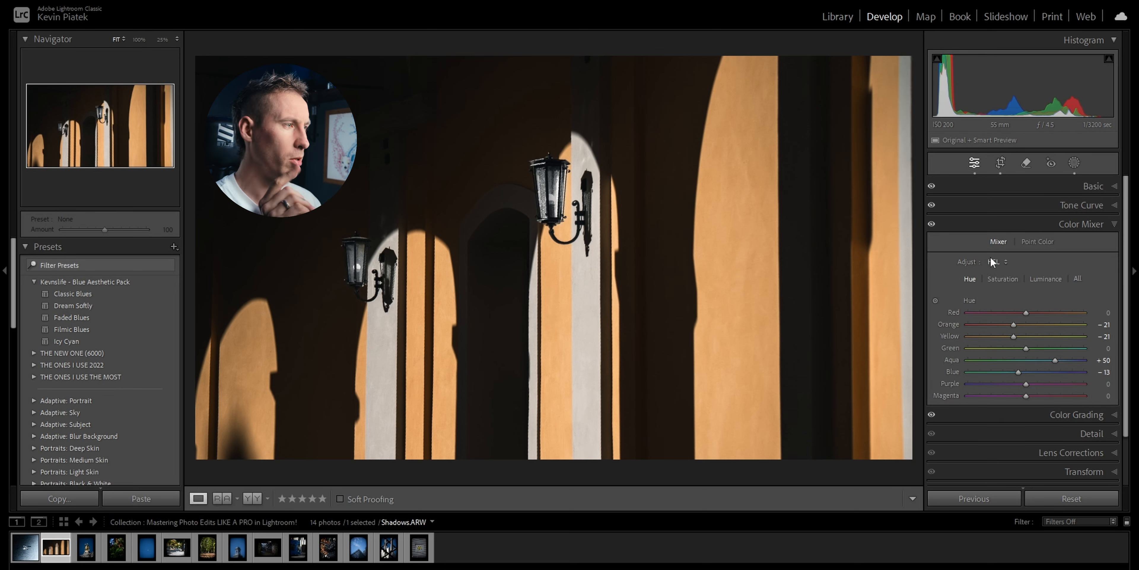
Compare the edited Shadows.ARW photo with its original version several times.
{"action": "key", "text": "backslash"}
{"action": "key", "text": "backslash"}
{"action": "key", "text": "backslash"}
{"action": "key", "text": "backslash"}
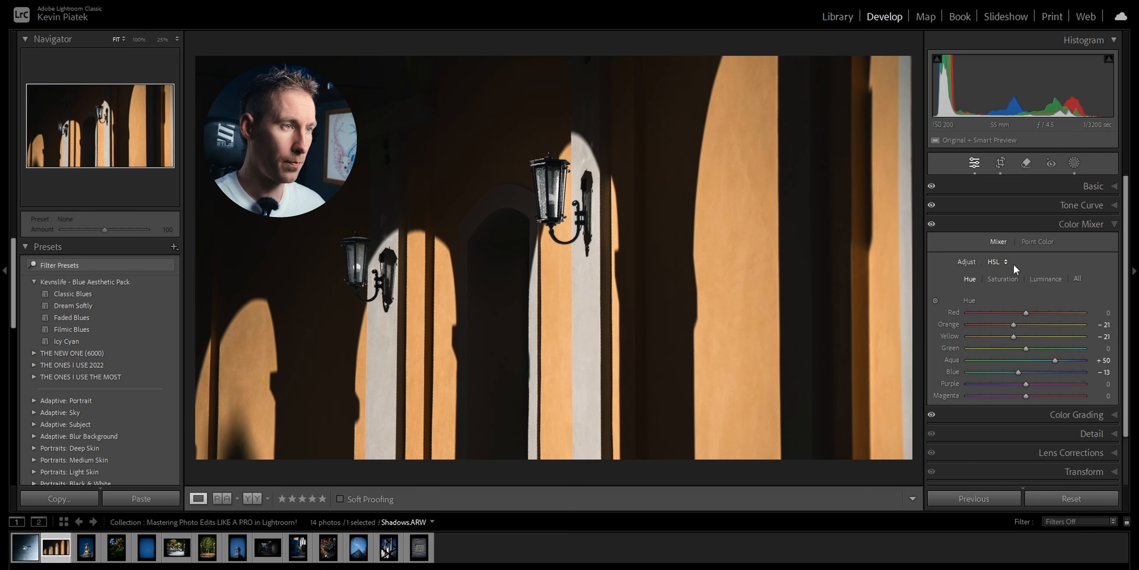
{"action": "key", "text": "backslash"}
{"action": "key", "text": "backslash"}
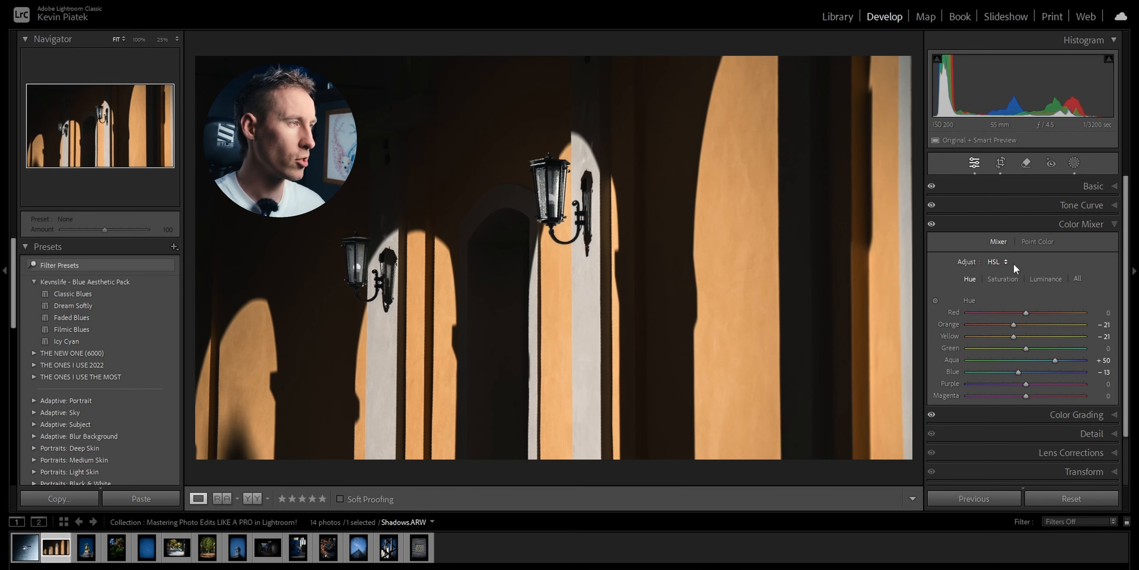
Open the Golden Statue.ARW photo, inspect the shield and armour up close, and return to the full view.
{"action": "left_click", "coordinate": [86, 547]}
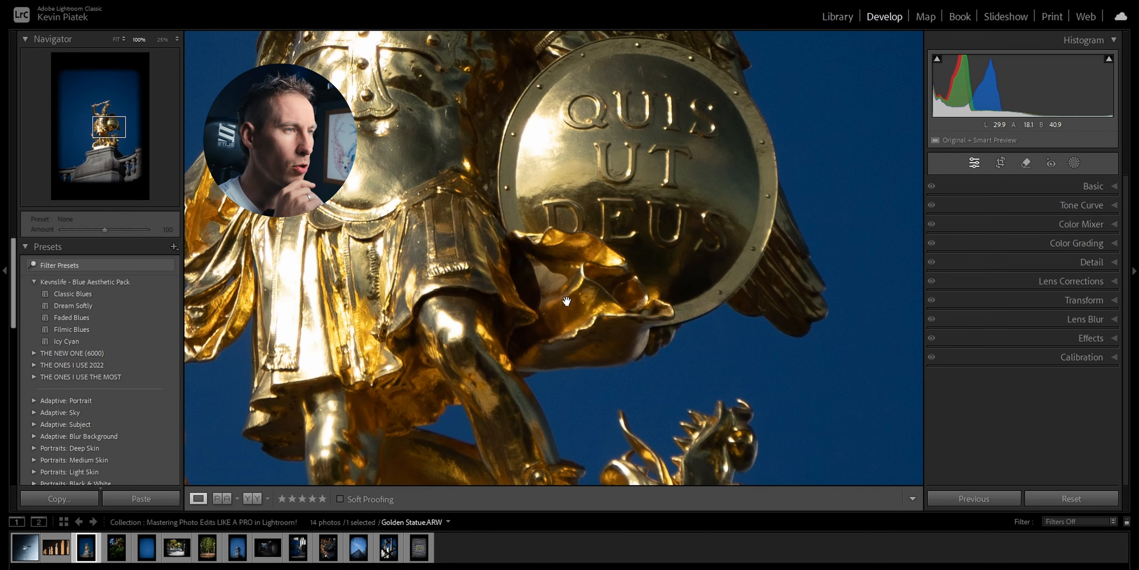
{"action": "left_click_drag", "start_coordinate": [583, 217], "coordinate": [633, 224]}
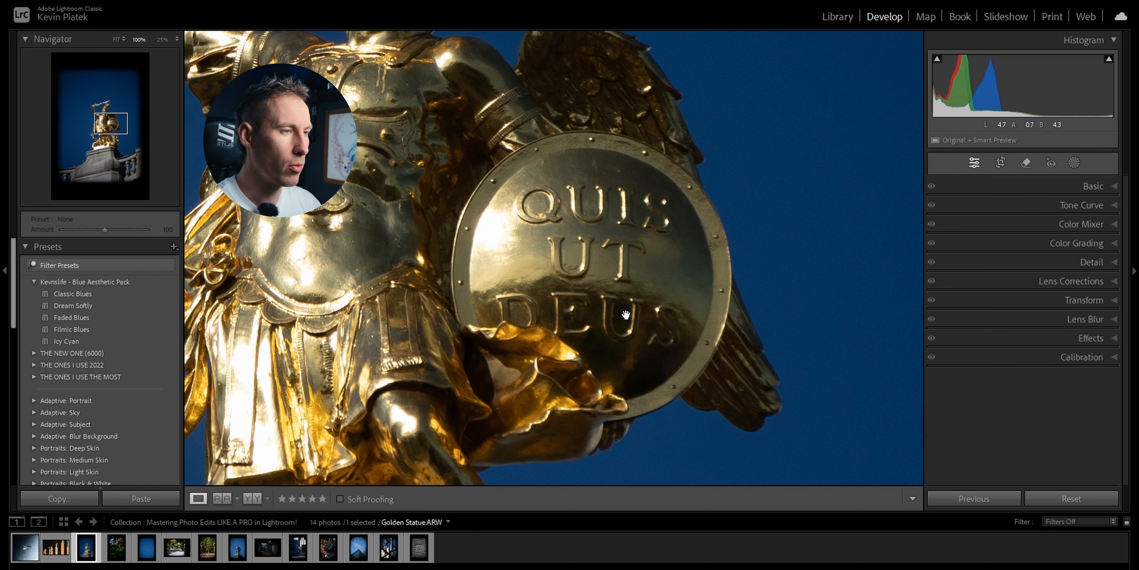
{"action": "left_click", "coordinate": [565, 273]}
Crop the statue photo to a vertical 16 x 9 frame, tightened around the golden figure and centred on it.
{"action": "left_click", "coordinate": [1000, 163]}
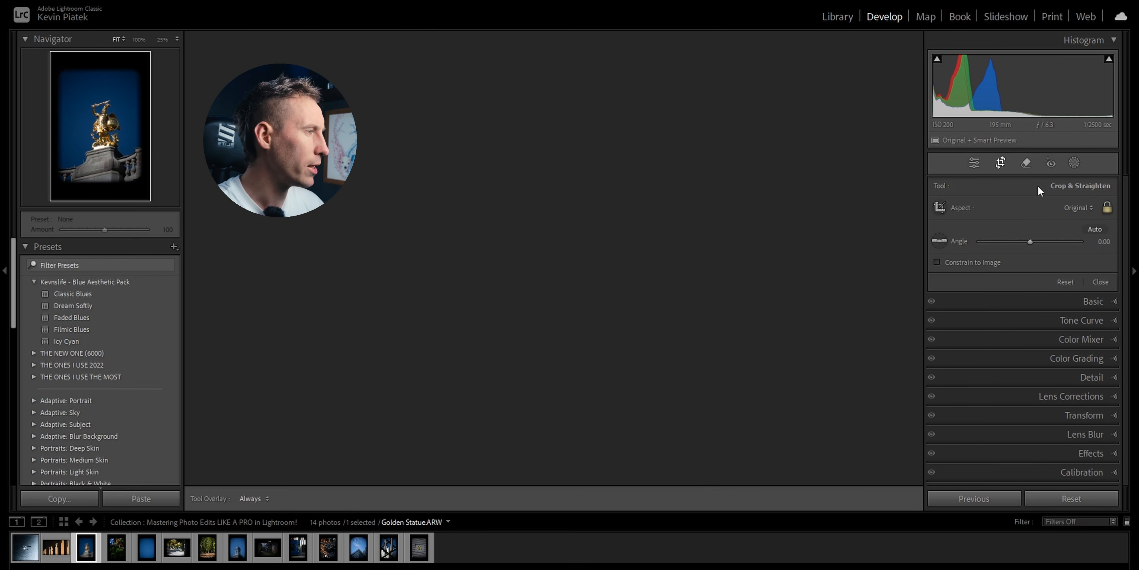
{"action": "left_click", "coordinate": [1079, 208]}
{"action": "left_click", "coordinate": [1039, 278]}
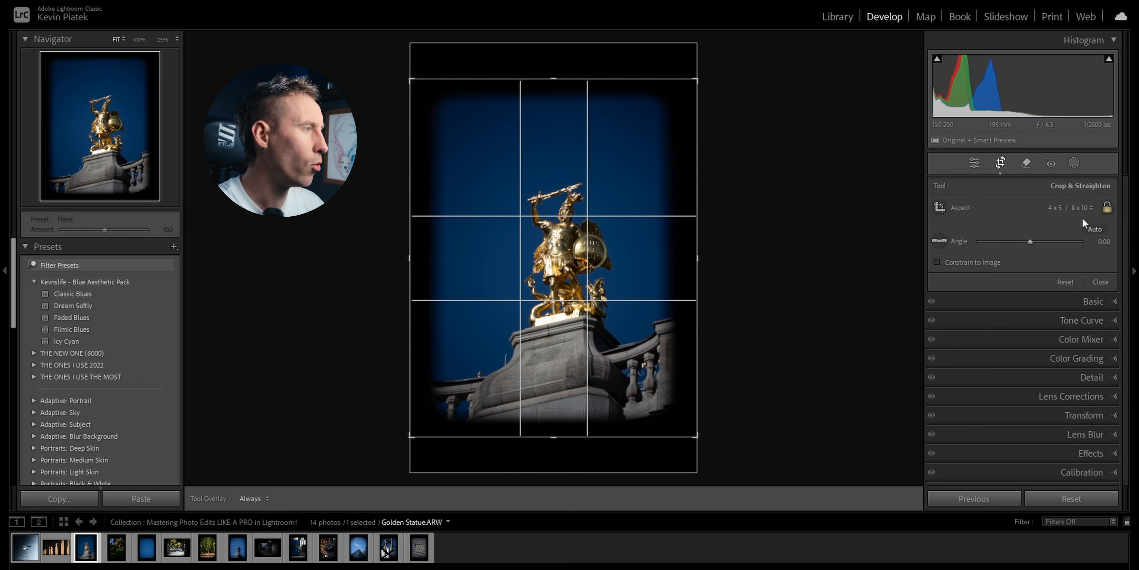
{"action": "left_click", "coordinate": [1082, 209]}
{"action": "left_click", "coordinate": [1035, 348]}
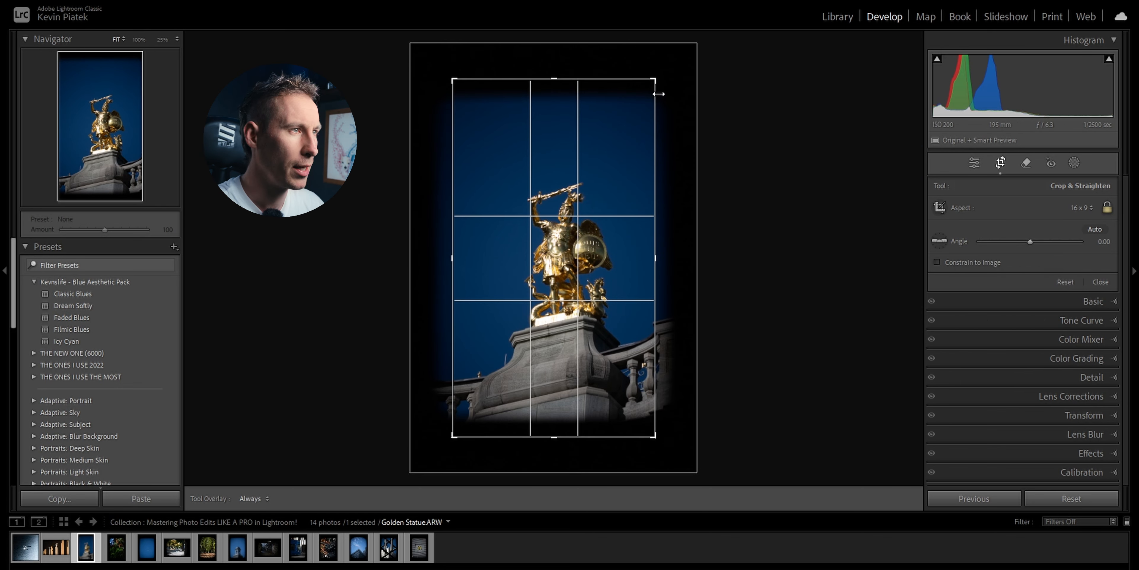
{"action": "left_click_drag", "start_coordinate": [651, 78], "coordinate": [630, 105]}
{"action": "left_click_drag", "start_coordinate": [571, 202], "coordinate": [534, 243]}
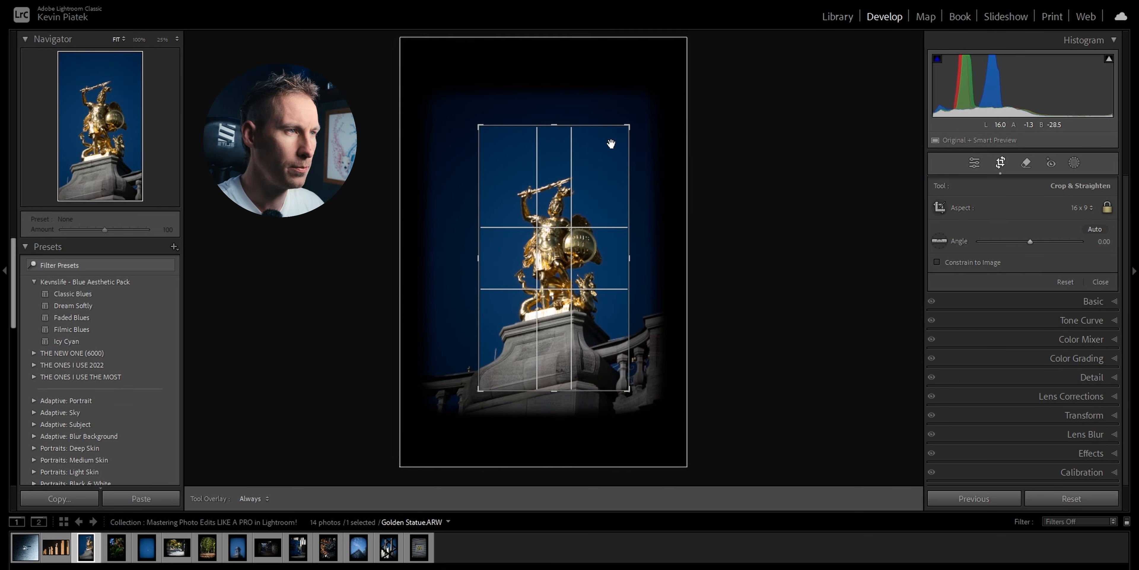
{"action": "left_click_drag", "start_coordinate": [628, 126], "coordinate": [615, 151]}
{"action": "left_click_drag", "start_coordinate": [596, 179], "coordinate": [579, 215]}
{"action": "key", "text": "Return"}
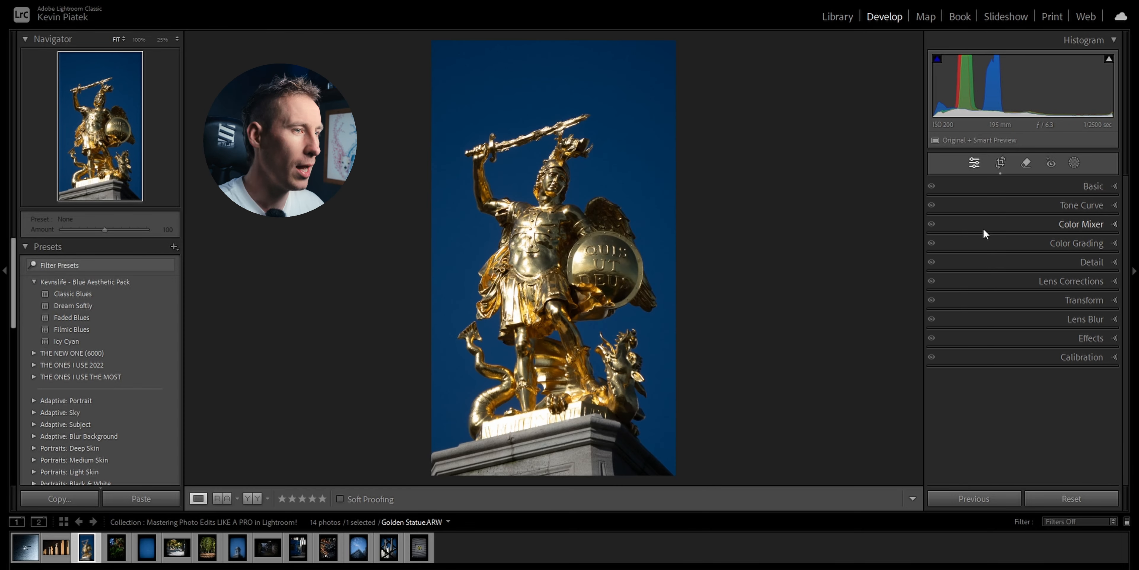
Set the saturation of every colour to -100 in the Color Mixer, except blue at +6.
{"action": "left_click", "coordinate": [1113, 243]}
{"action": "left_click", "coordinate": [1062, 223]}
{"action": "left_click_drag", "start_coordinate": [1026, 313], "coordinate": [962, 337]}
{"action": "left_click_drag", "start_coordinate": [1025, 348], "coordinate": [945, 368]}
{"action": "left_click_drag", "start_coordinate": [1026, 372], "coordinate": [950, 385]}
{"action": "left_click_drag", "start_coordinate": [1025, 396], "coordinate": [942, 394]}
{"action": "left_click_drag", "start_coordinate": [996, 372], "coordinate": [1028, 368]}
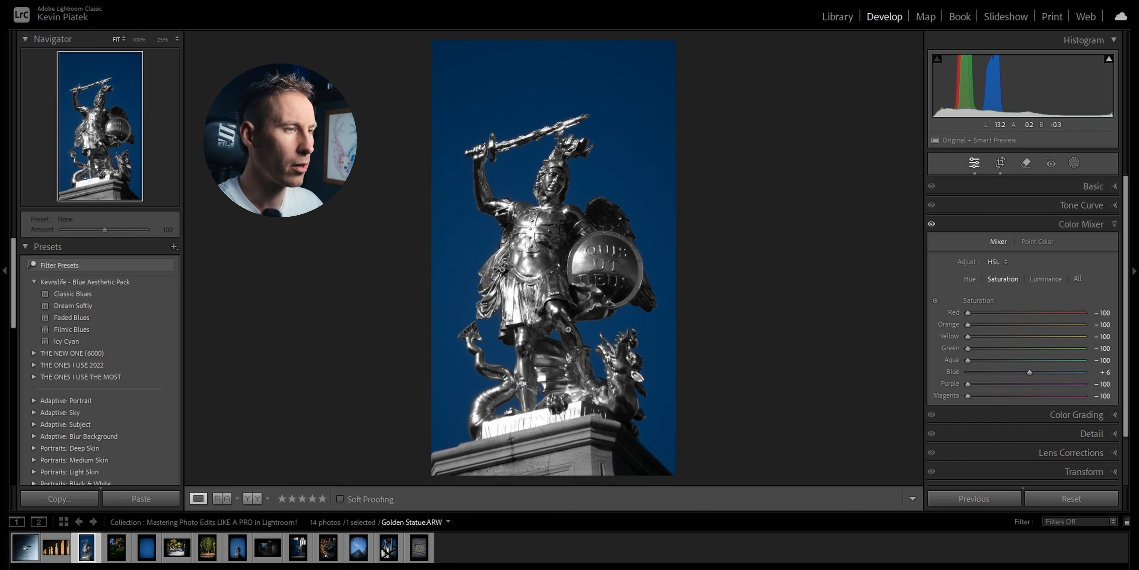
{"action": "left_click", "coordinate": [1079, 163]}
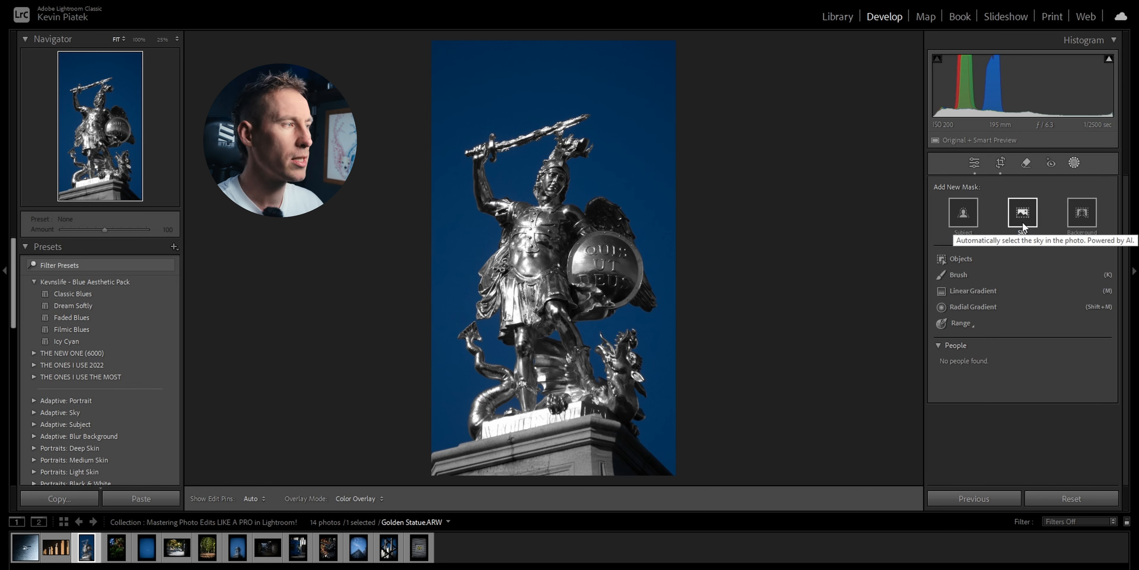
{"action": "left_click", "coordinate": [1023, 224]}
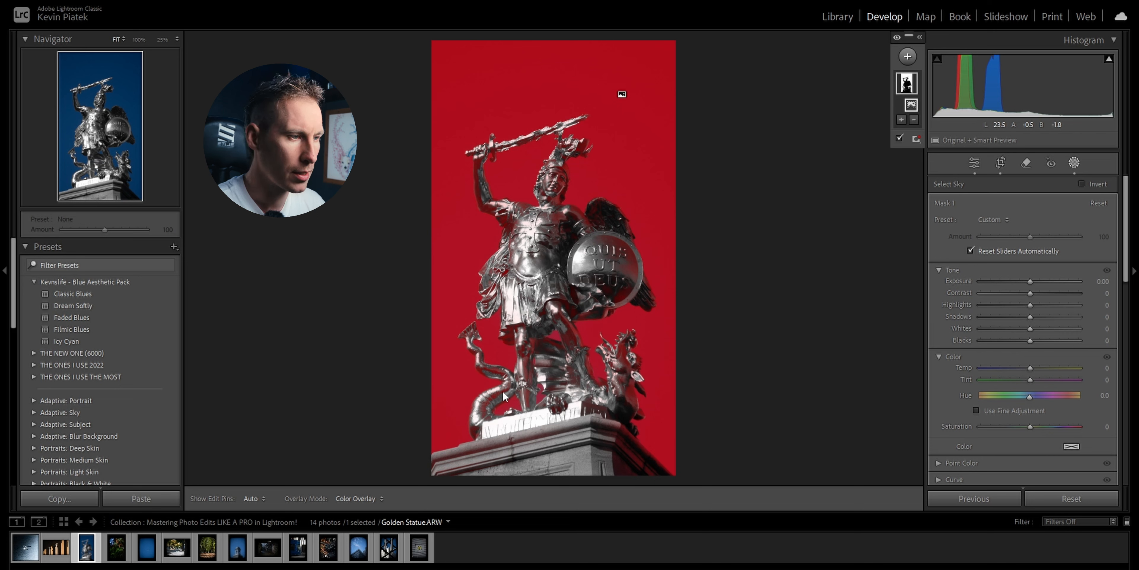
{"action": "right_click", "coordinate": [907, 92]}
{"action": "left_click", "coordinate": [974, 175]}
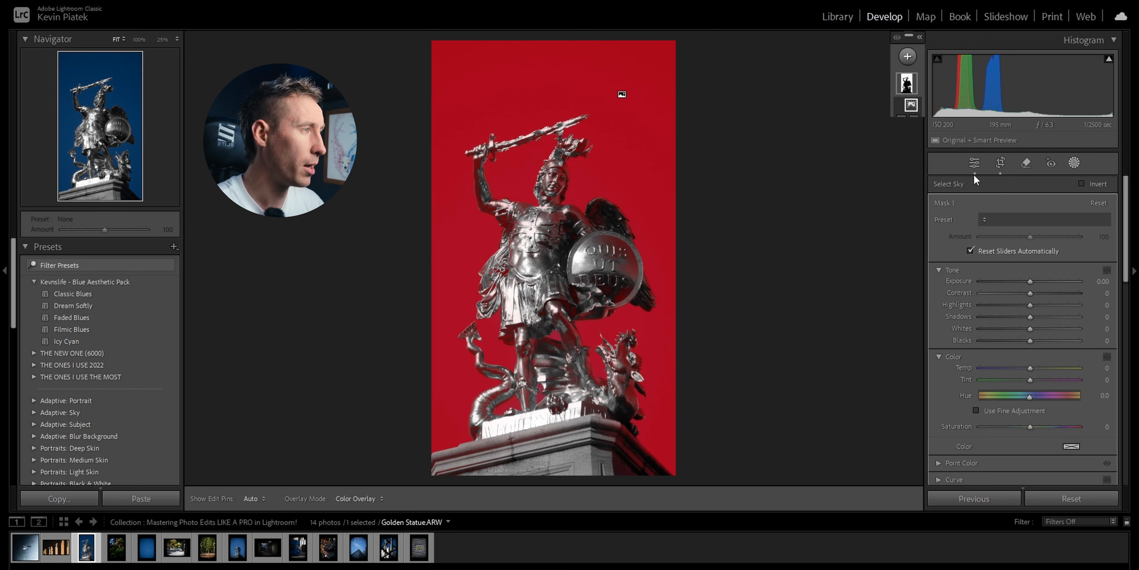
Create a Color Range mask sampled from the blue sky beside the statue's head and set its Refine amount to 13.
{"action": "left_click", "coordinate": [968, 326]}
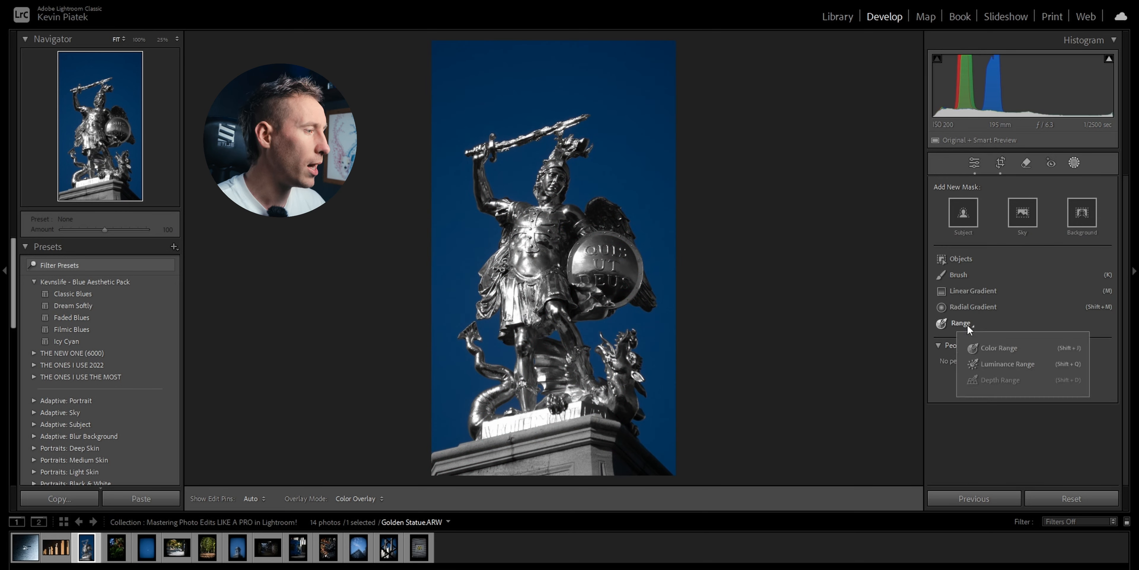
{"action": "left_click", "coordinate": [983, 349]}
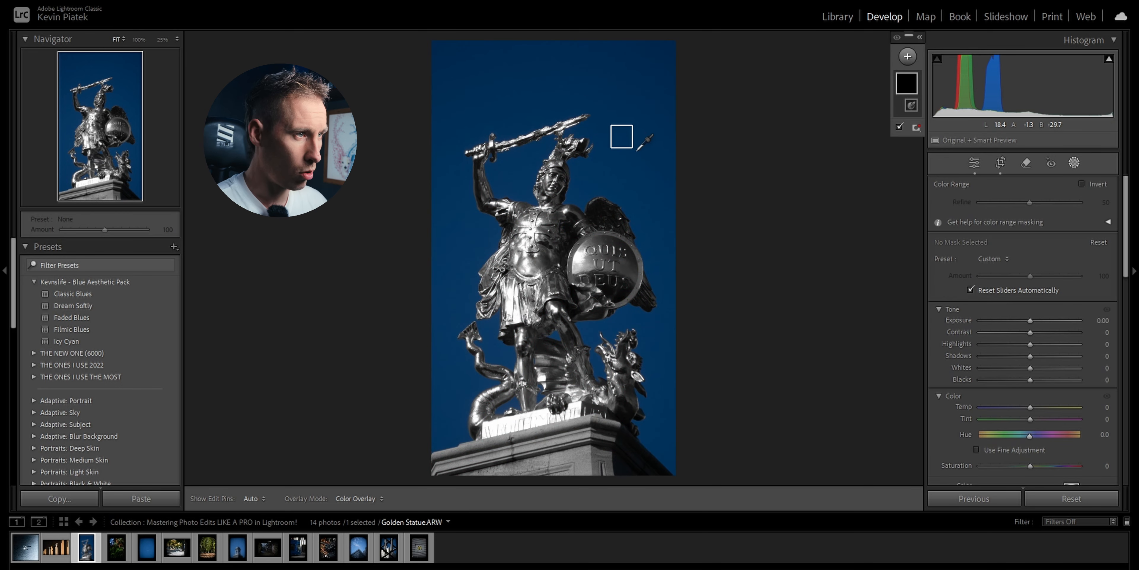
{"action": "left_click_drag", "start_coordinate": [637, 150], "coordinate": [638, 151]}
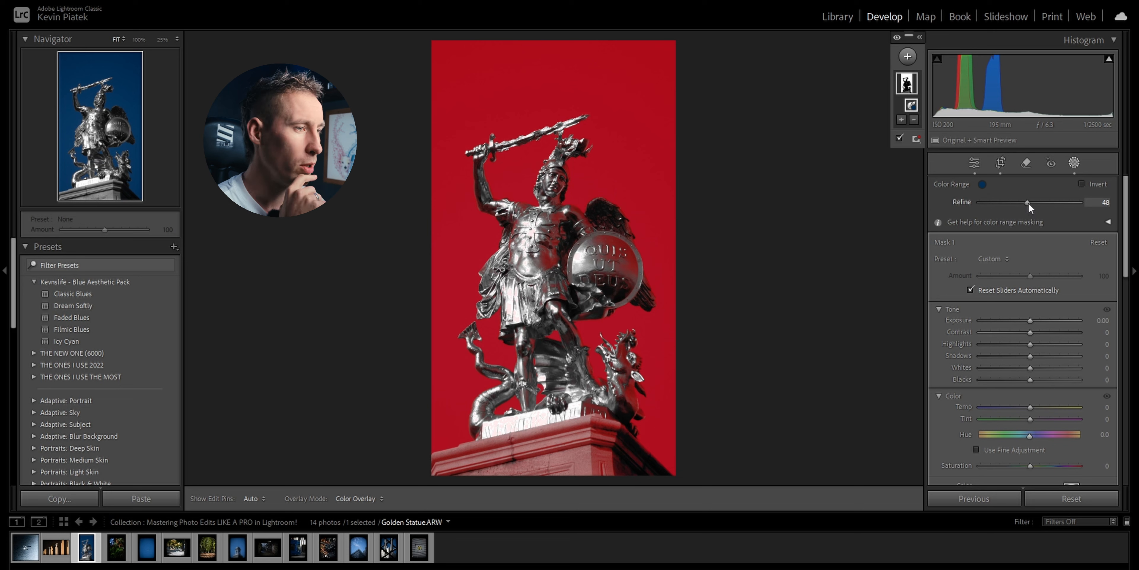
{"action": "left_click_drag", "start_coordinate": [1029, 203], "coordinate": [1005, 204]}
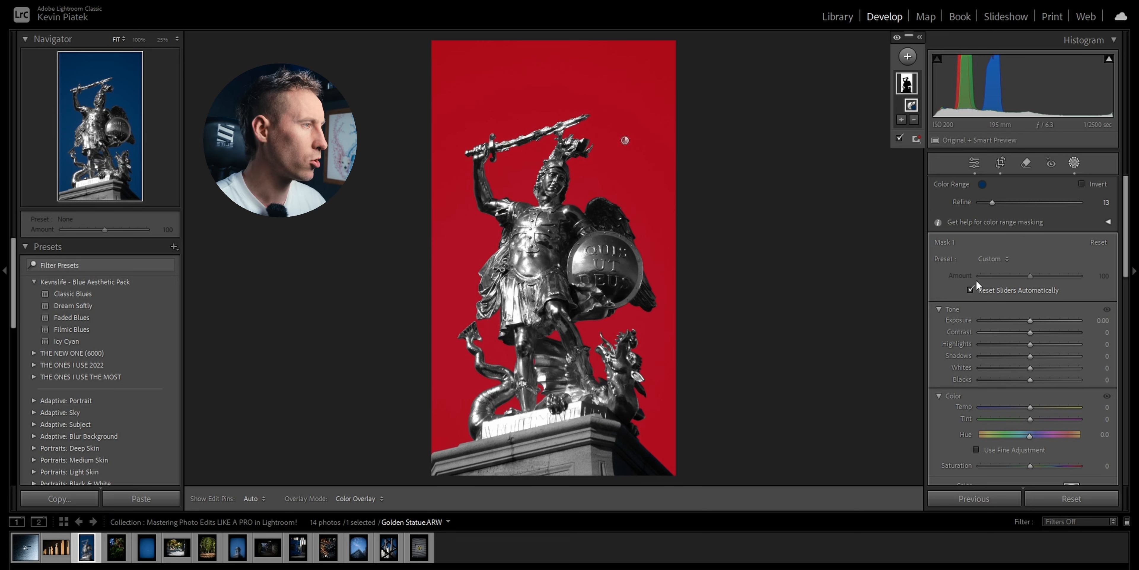
Intersect the sky mask with a horizontal linear gradient that is strongest on the photo's left side and fades out at its right edge.
{"action": "right_click", "coordinate": [907, 87]}
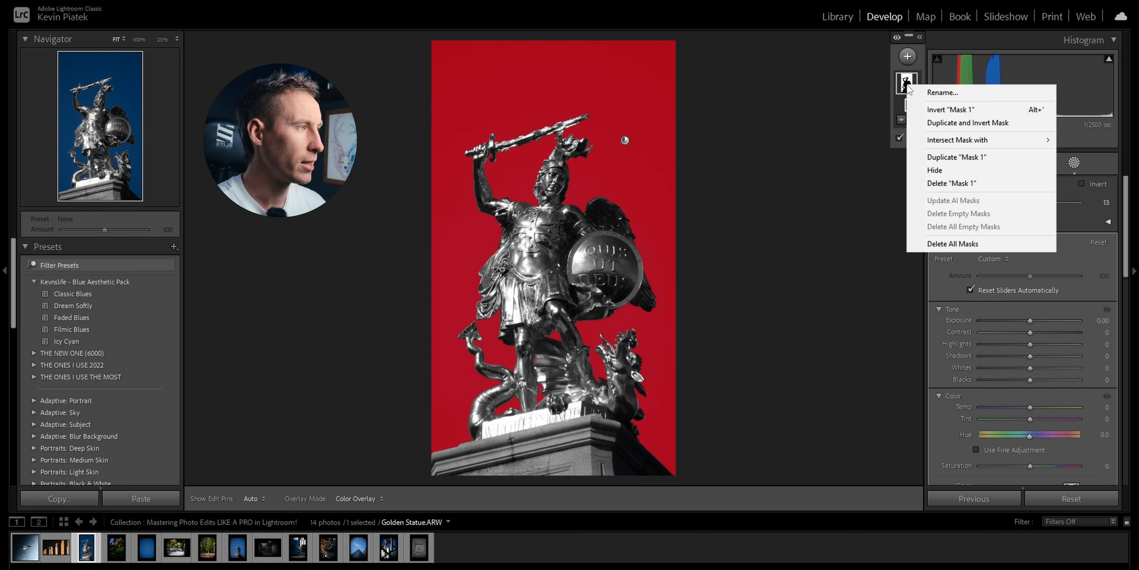
{"action": "mouse_move", "coordinate": [949, 141]}
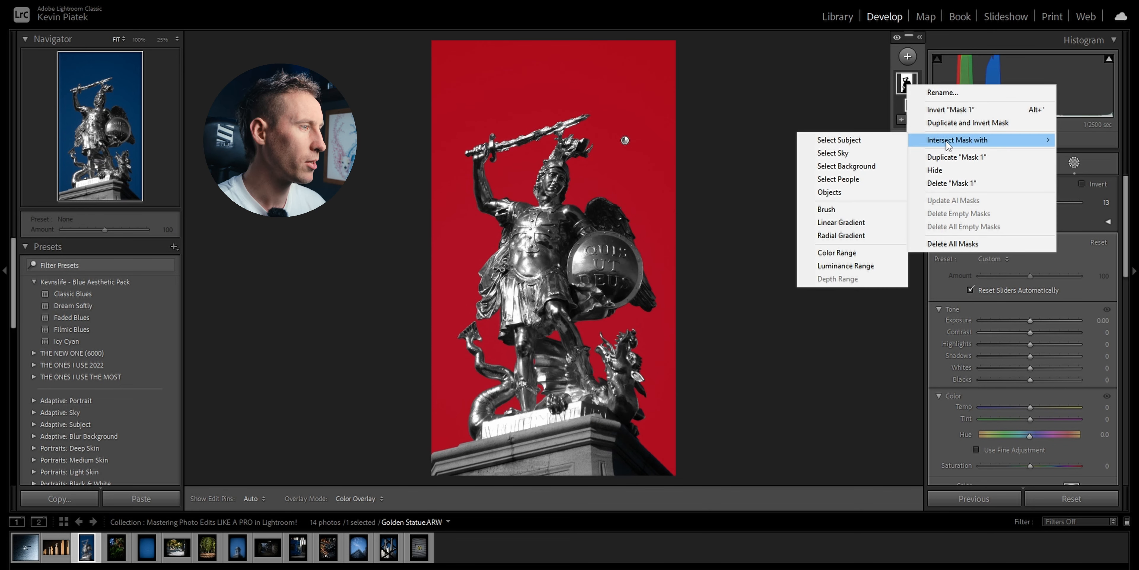
{"action": "left_click", "coordinate": [862, 223]}
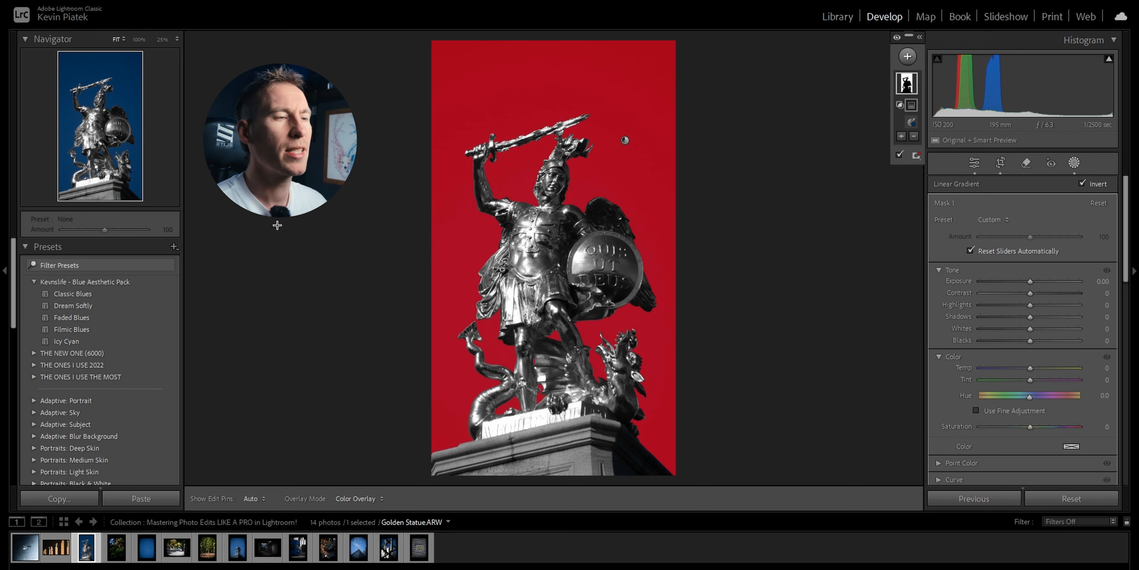
{"action": "left_click_drag", "start_coordinate": [276, 235], "coordinate": [671, 236]}
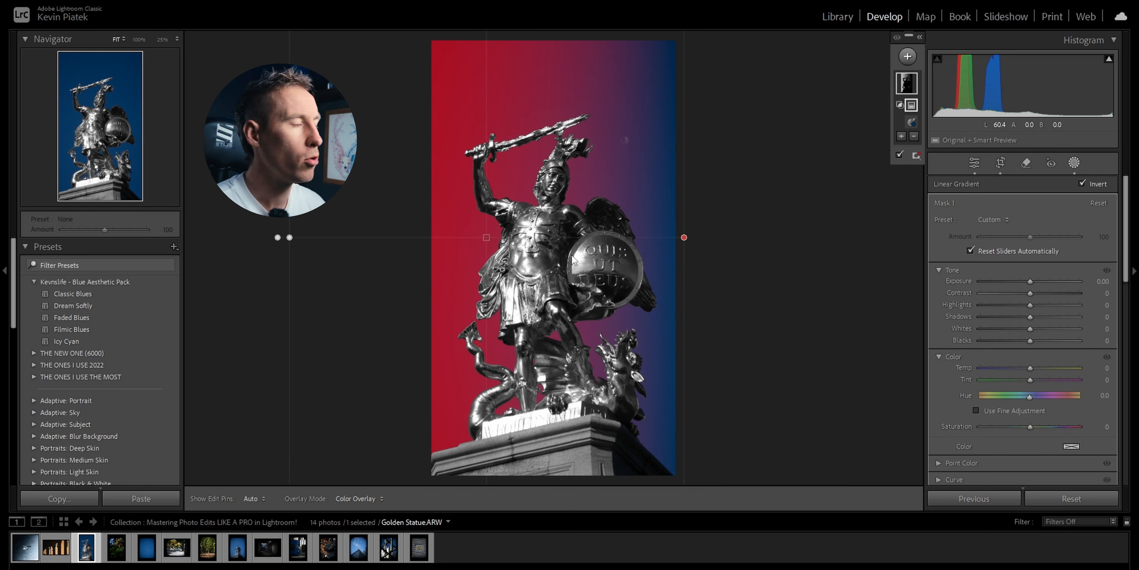
Darken the left side of the sky by setting the mask's exposure to -3.23.
{"action": "mouse_move", "coordinate": [1031, 281]}
{"action": "left_mouse_down"}
{"action": "mouse_move", "coordinate": [1050, 281]}
{"action": "mouse_move", "coordinate": [1031, 280]}
{"action": "left_mouse_up"}
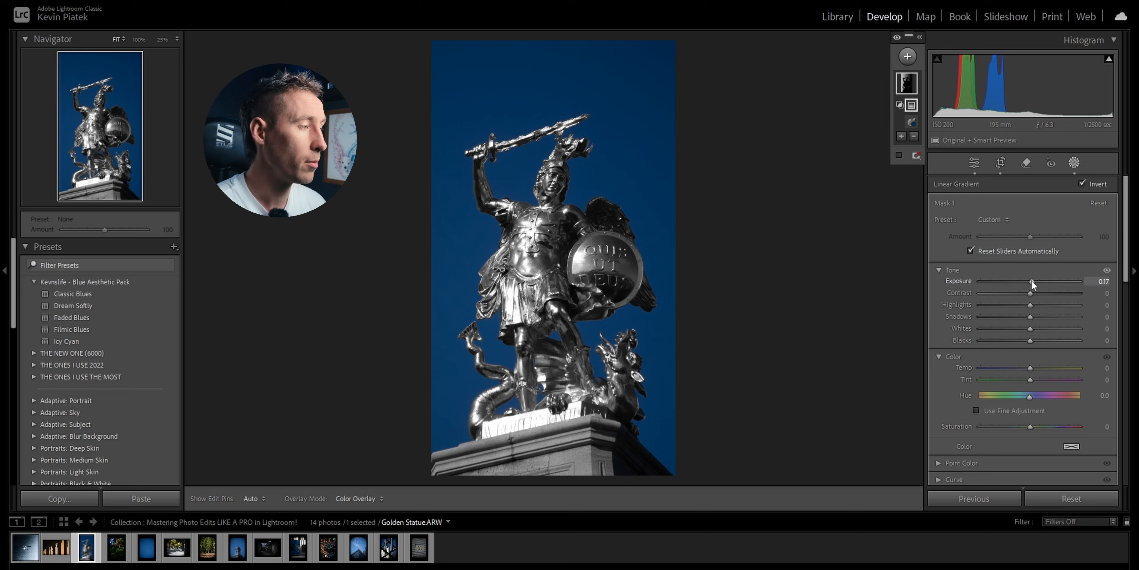
{"action": "double_click", "coordinate": [1031, 281]}
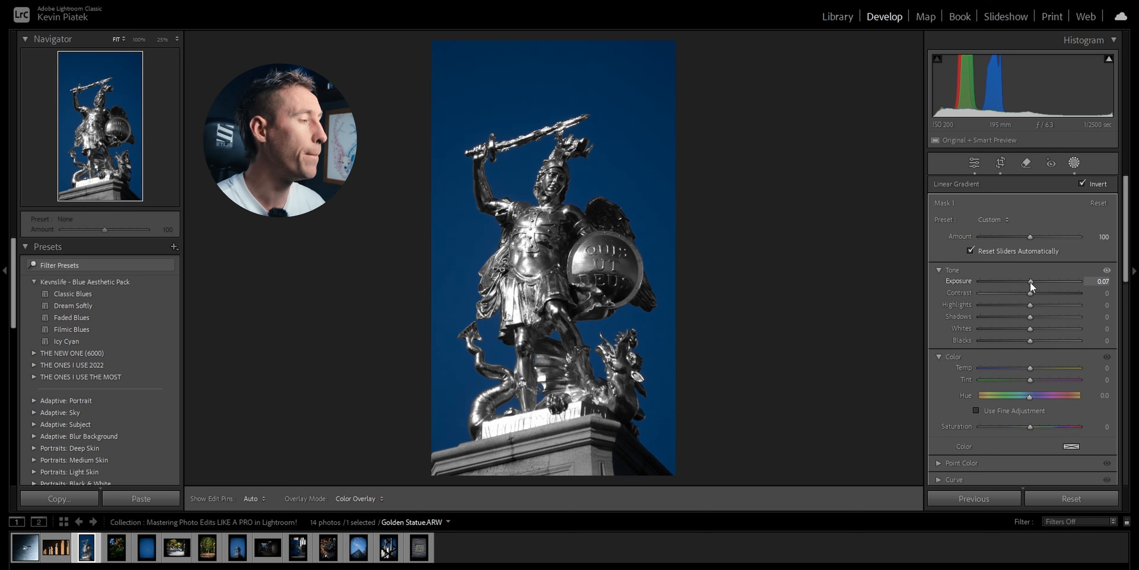
{"action": "left_click_drag", "start_coordinate": [1031, 281], "coordinate": [990, 281]}
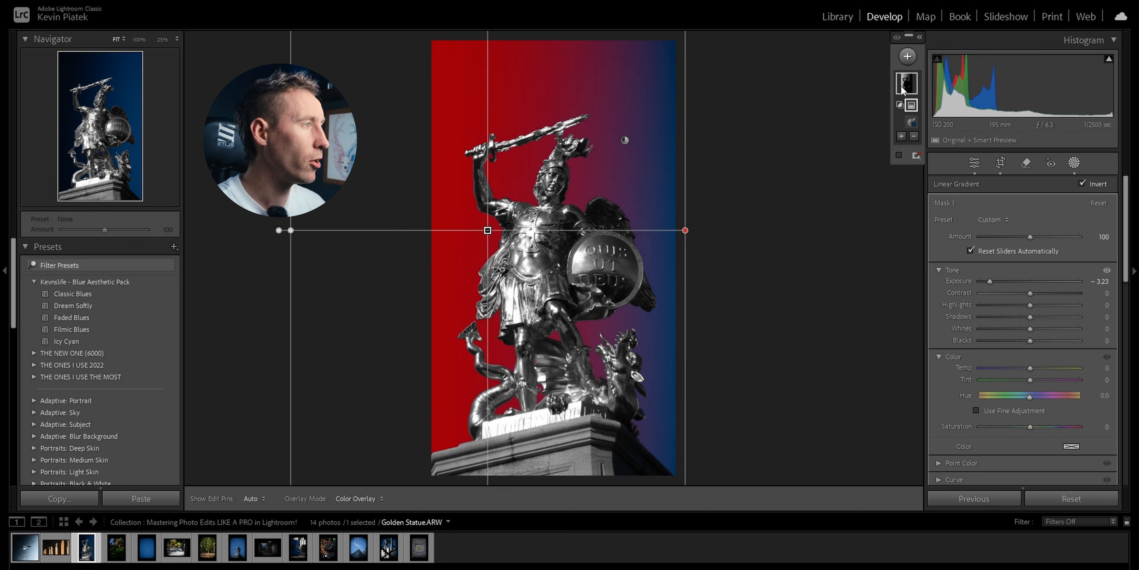
Duplicate the sky mask, reset the copy's exposure to 0, and turn its linear gradient around to cover the right side of the sky.
{"action": "right_click", "coordinate": [912, 85]}
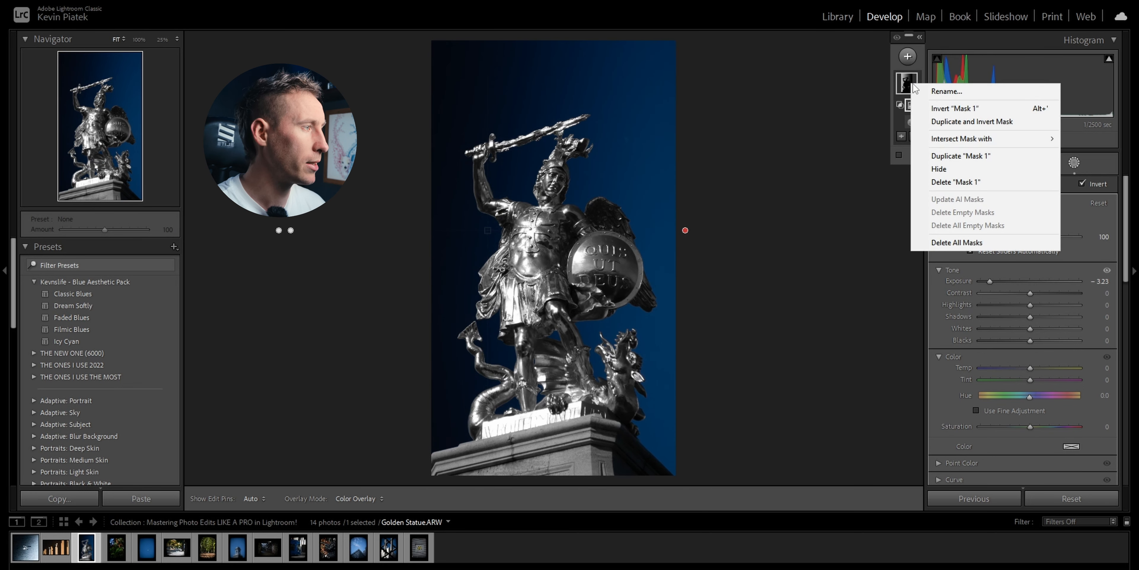
{"action": "left_click", "coordinate": [955, 160]}
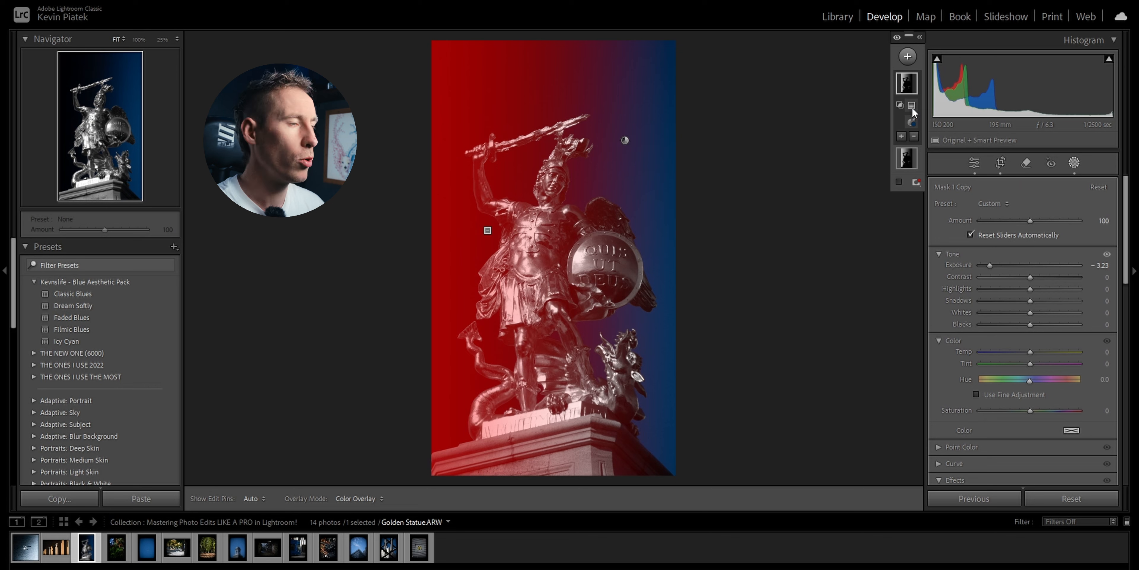
{"action": "left_click", "coordinate": [912, 106]}
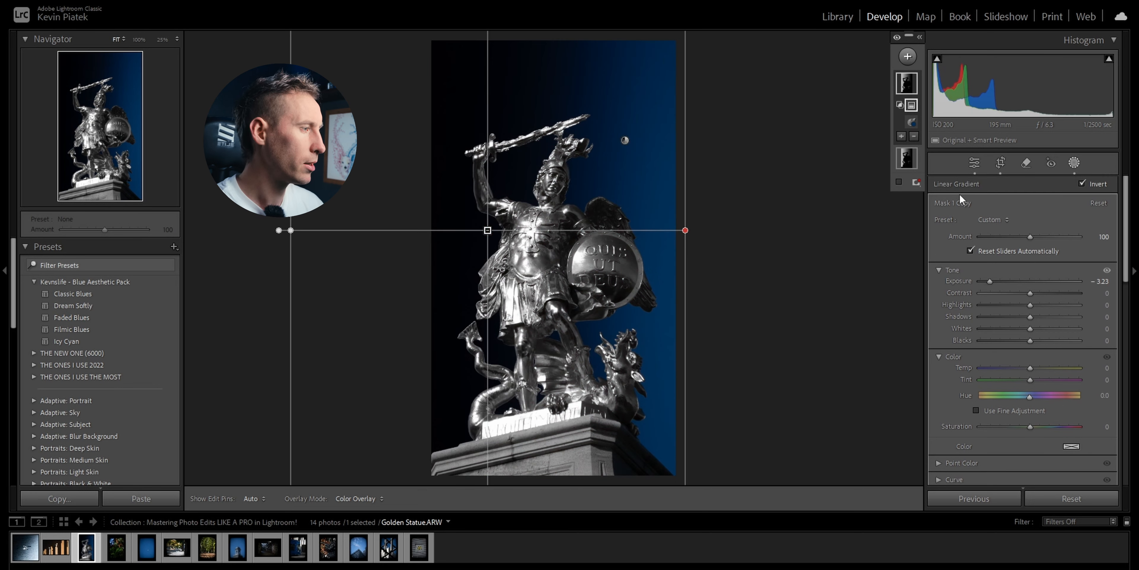
{"action": "double_click", "coordinate": [962, 281]}
{"action": "key", "text": "o"}
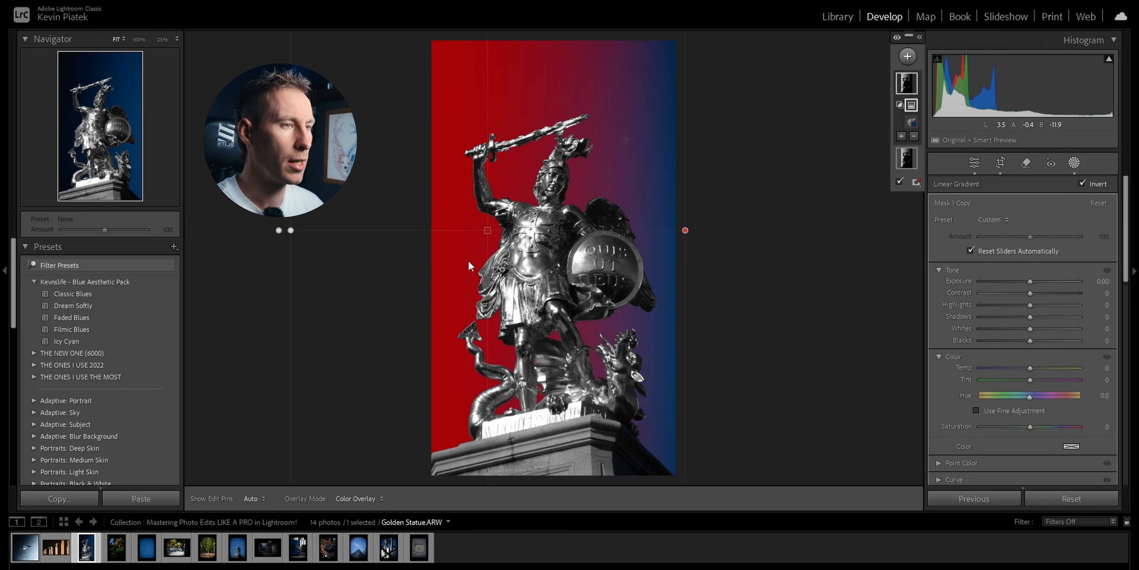
{"action": "left_click_drag", "start_coordinate": [488, 230], "coordinate": [606, 396]}
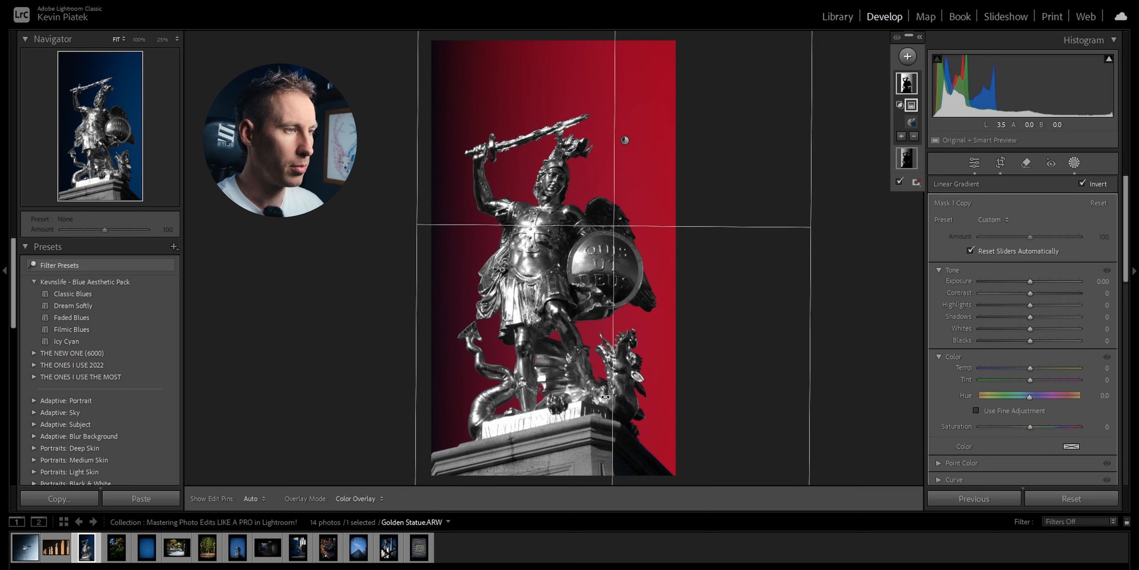
Give the right side of the sky a bright haze with contrast -70, reduced Dehaze and a strongly raised exposure in the copied mask.
{"action": "left_click", "coordinate": [1008, 293]}
{"action": "scroll", "coordinate": [991, 336], "scroll_direction": "down", "scroll_amount": 3}
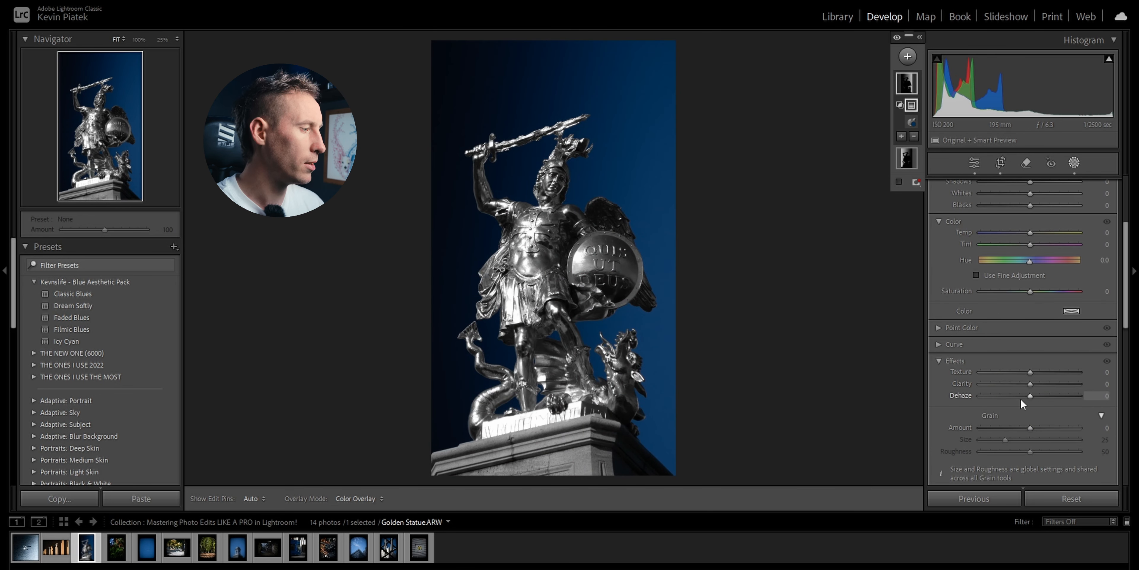
{"action": "left_click_drag", "start_coordinate": [991, 394], "coordinate": [1018, 383]}
{"action": "scroll", "coordinate": [1007, 304], "scroll_direction": "up", "scroll_amount": 3}
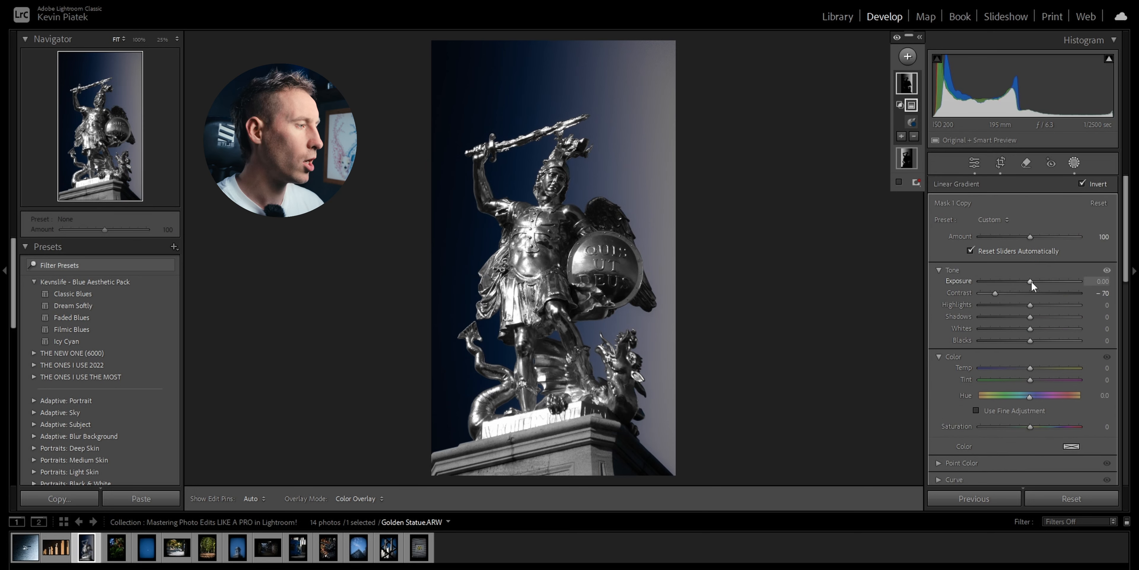
{"action": "mouse_move", "coordinate": [1031, 282]}
{"action": "left_mouse_down"}
{"action": "mouse_move", "coordinate": [1060, 281]}
{"action": "mouse_move", "coordinate": [1032, 281]}
{"action": "left_mouse_up"}
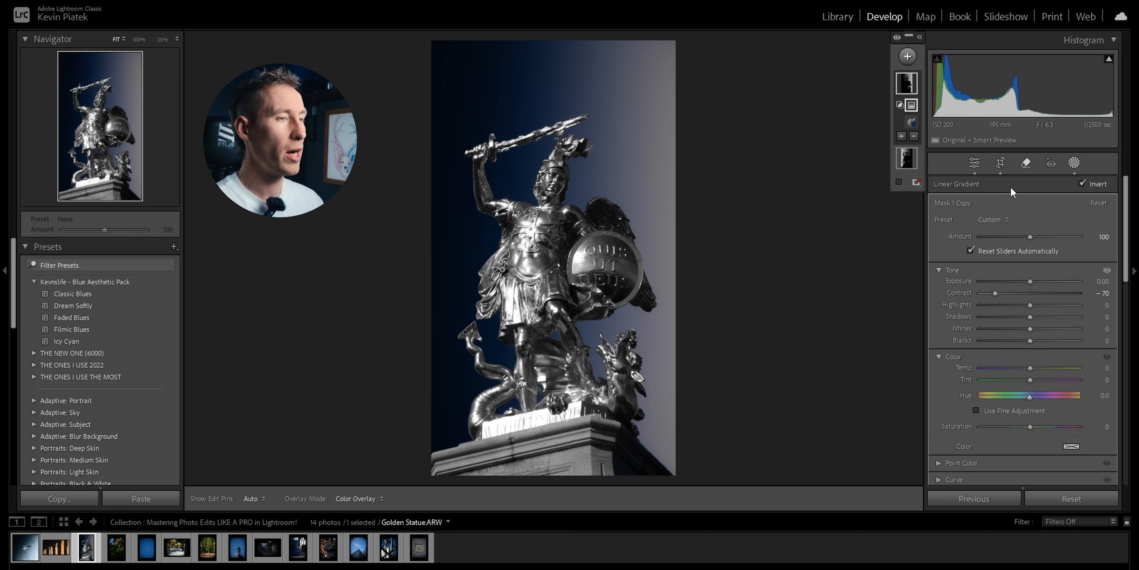
{"action": "mouse_move", "coordinate": [651, 271]}
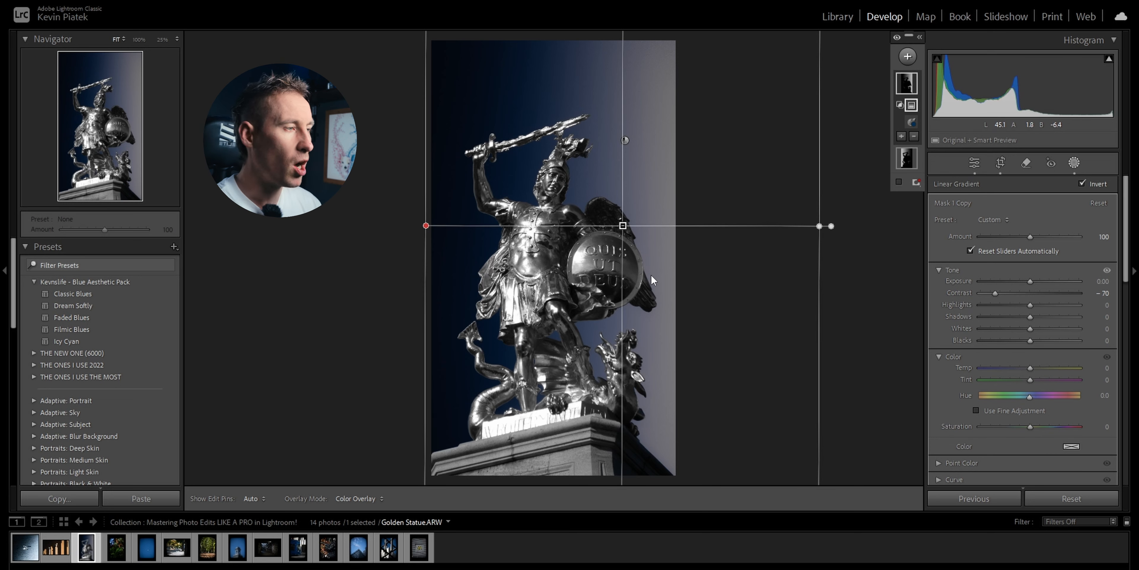
{"action": "left_click_drag", "start_coordinate": [1032, 282], "coordinate": [1069, 280]}
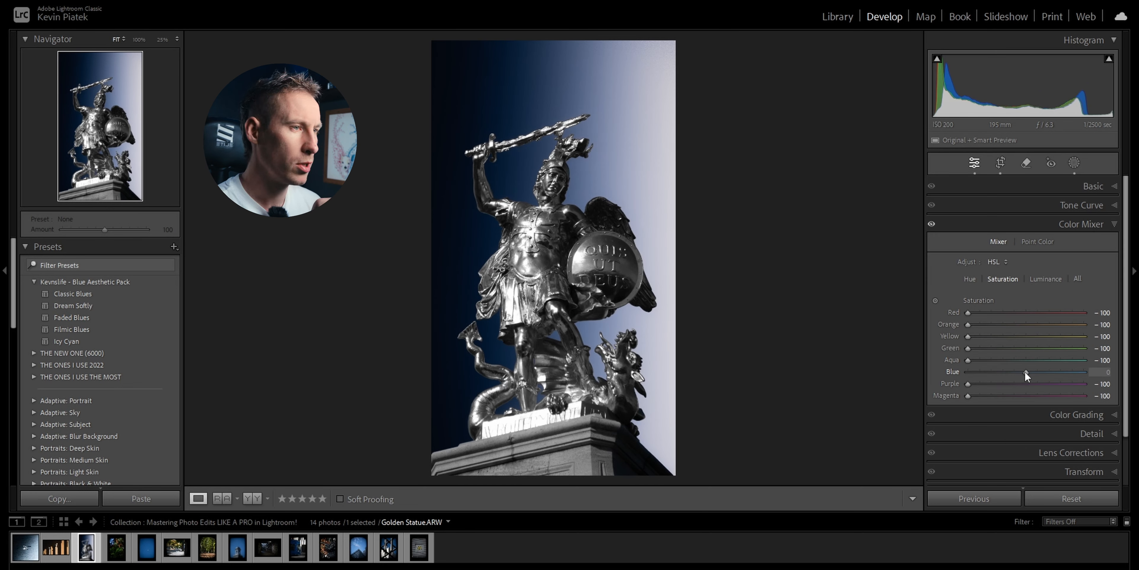
In the Color Mixer, set blue hue to -8 and saturation to -23, yellow hue to -15 and saturation to -6, and orange saturation to -19.
{"action": "left_click", "coordinate": [970, 279]}
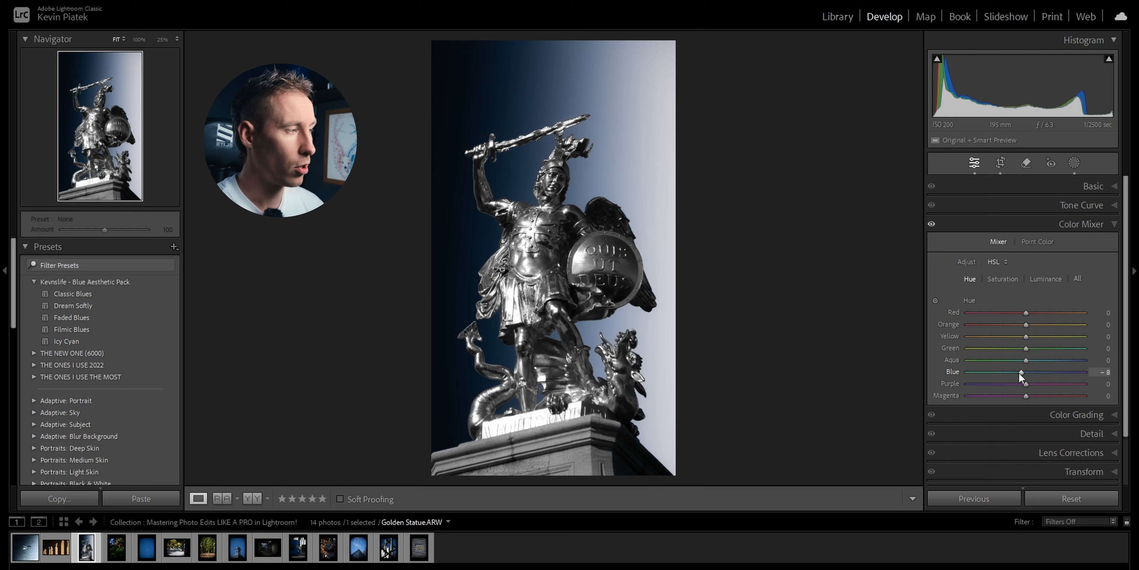
{"action": "left_click", "coordinate": [1002, 278]}
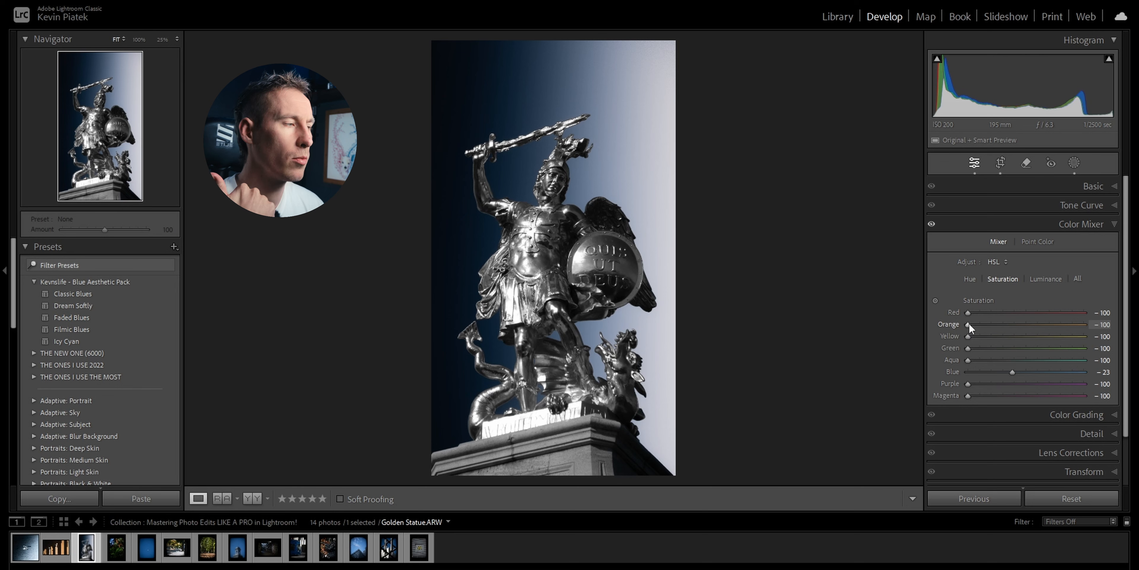
{"action": "left_click_drag", "start_coordinate": [969, 326], "coordinate": [997, 325]}
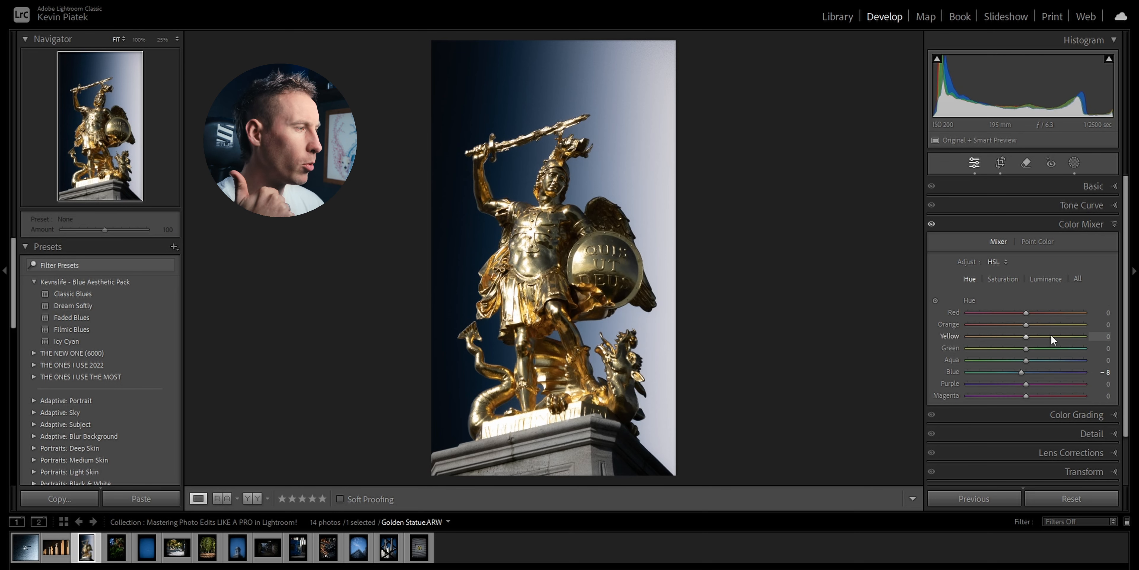
{"action": "left_click_drag", "start_coordinate": [1009, 336], "coordinate": [1018, 336]}
Reposition the crop so the statue sits slightly lower in the frame, and set blue saturation to -30 and yellow saturation to +38.
{"action": "key", "text": "r"}
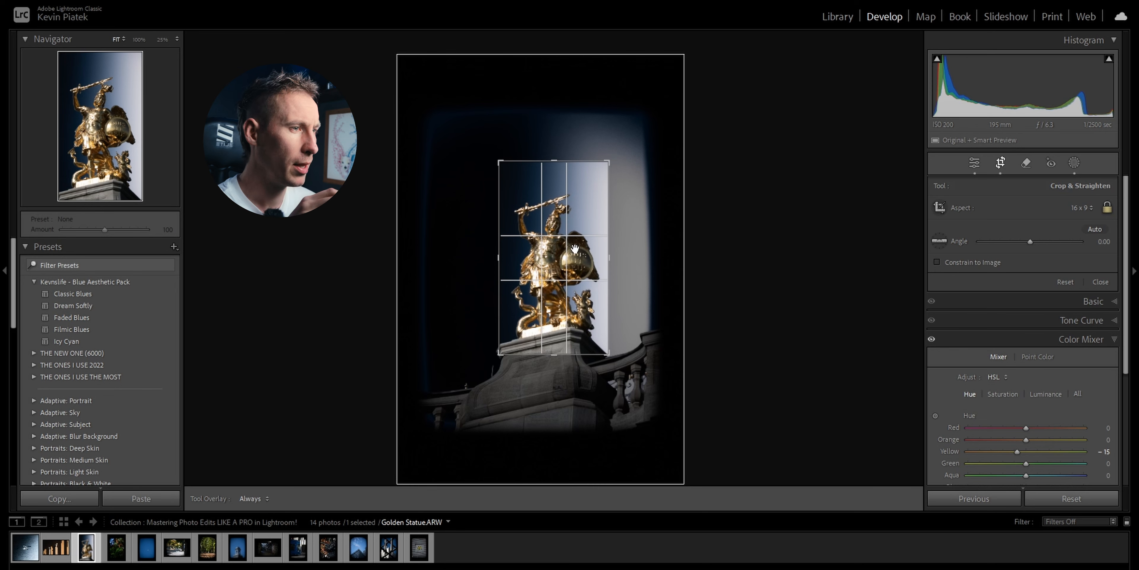
{"action": "left_click_drag", "start_coordinate": [567, 248], "coordinate": [567, 230]}
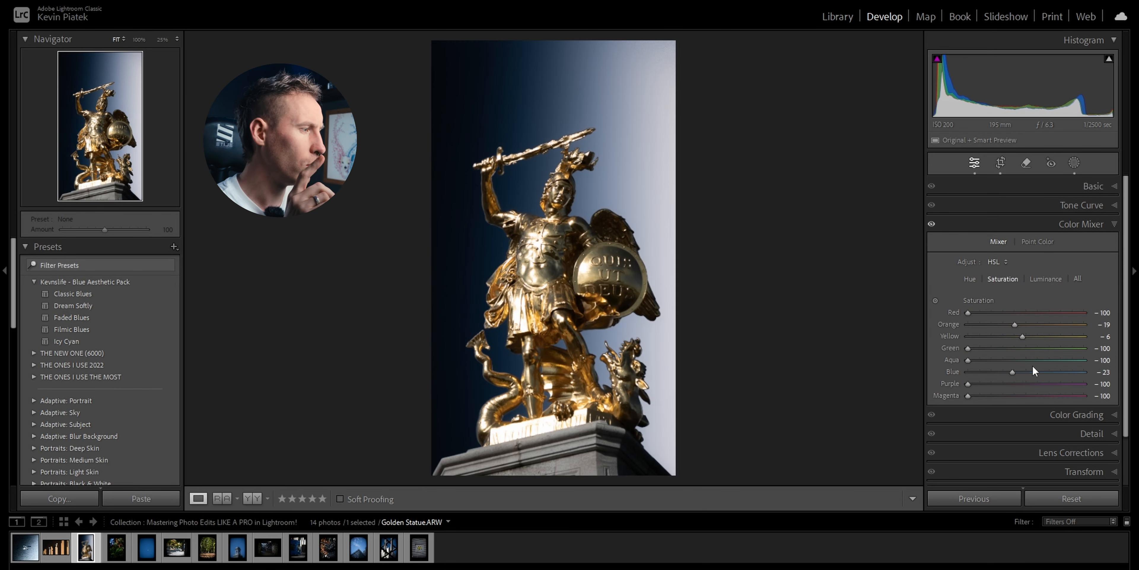
{"action": "left_click_drag", "start_coordinate": [1011, 371], "coordinate": [1009, 371]}
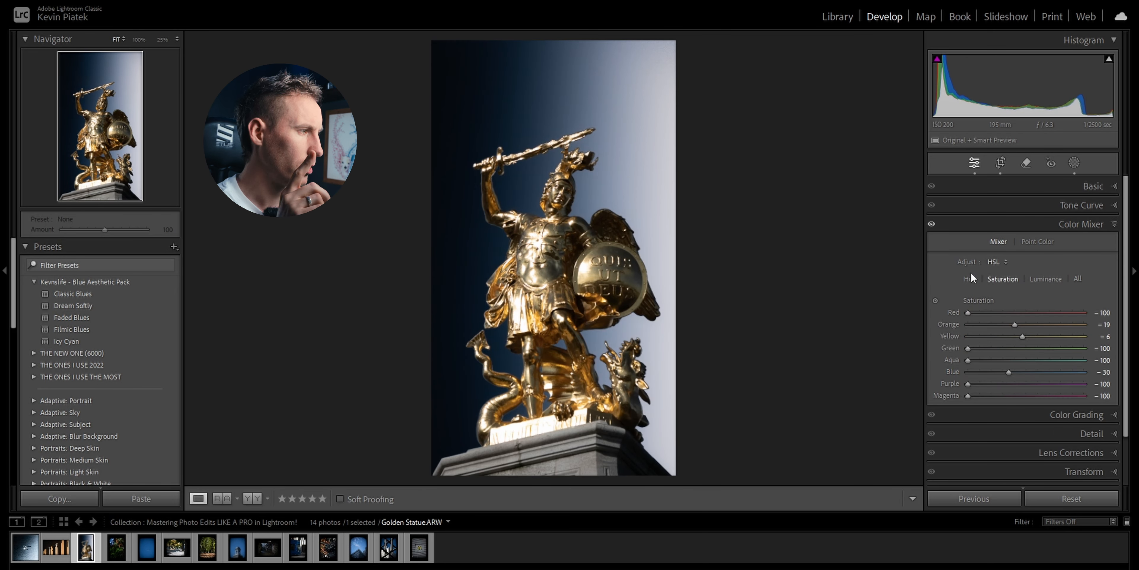
{"action": "left_click_drag", "start_coordinate": [1022, 336], "coordinate": [1046, 335]}
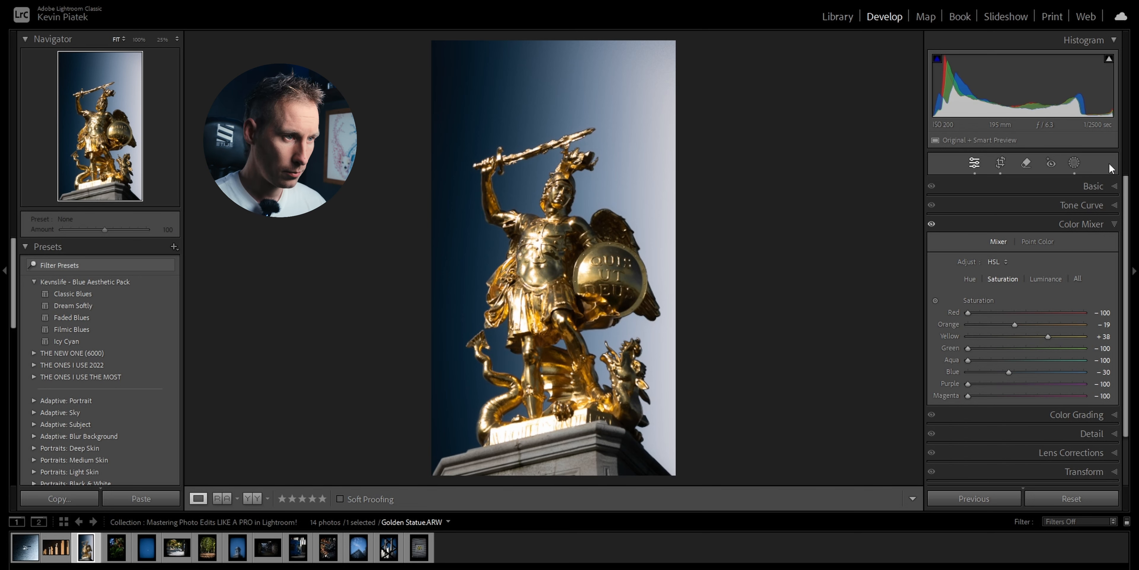
Compare the edited Golden Statue.ARW photo with its original version several times.
{"action": "key", "text": "backslash"}
{"action": "key", "text": "backslash"}
{"action": "key", "text": "backslash"}
{"action": "key", "text": "backslash"}
{"action": "key", "text": "backslash"}
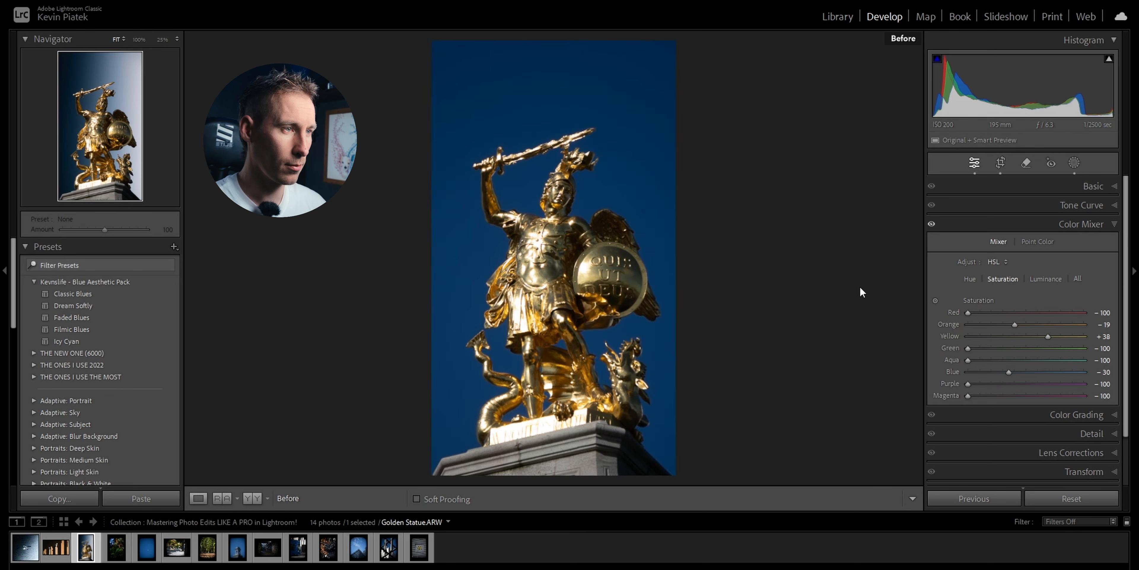
{"action": "key", "text": "backslash"}
{"action": "key", "text": "backslash"}
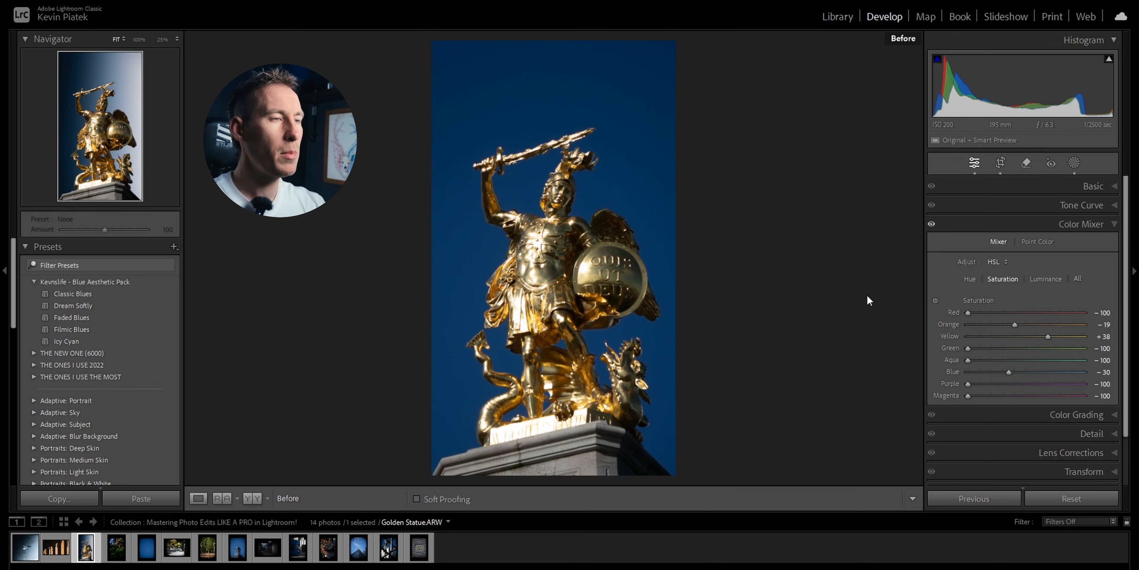
{"action": "key", "text": "backslash"}
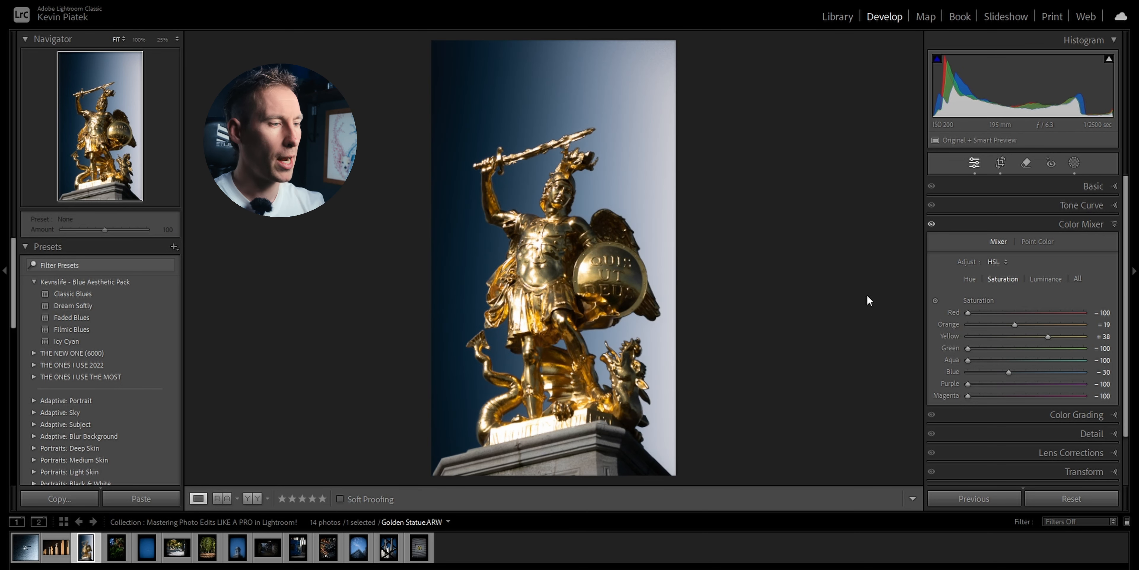
Open the Pine Needles.ARW photo.
{"action": "key", "text": "Right"}
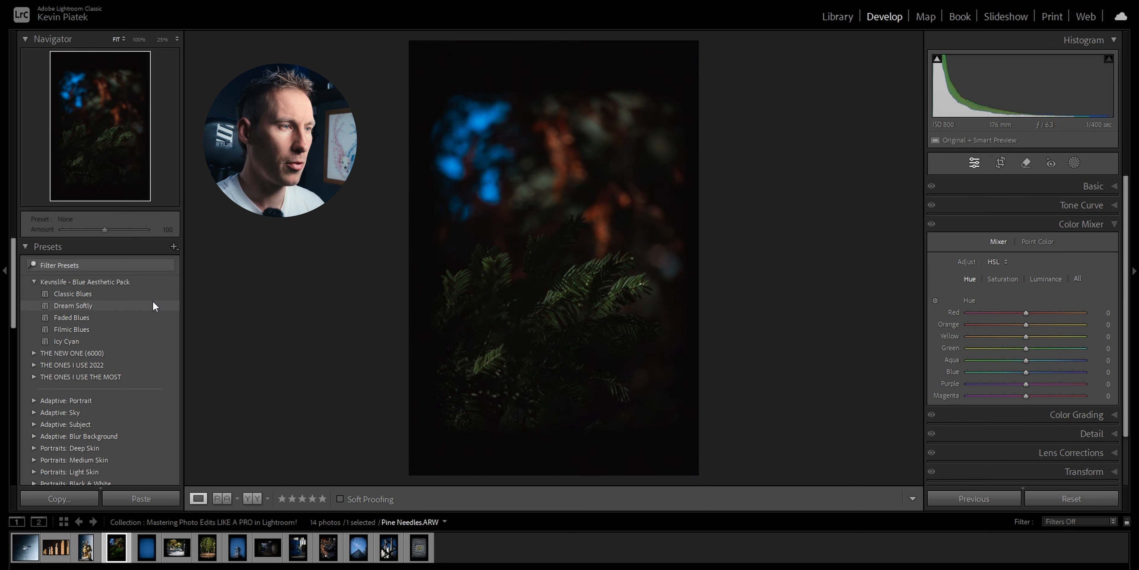
Apply the Icy Cyan preset and crop the photo tightly around the pine branches at a 4 x 5 aspect.
{"action": "left_click", "coordinate": [147, 343]}
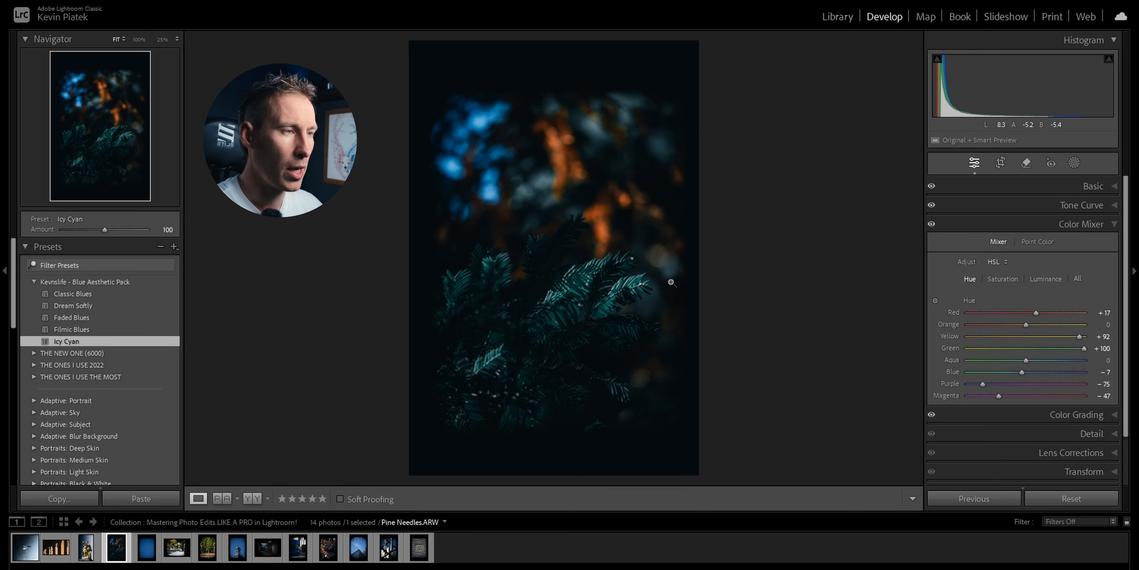
{"action": "left_click", "coordinate": [1000, 162]}
{"action": "left_click", "coordinate": [1070, 207]}
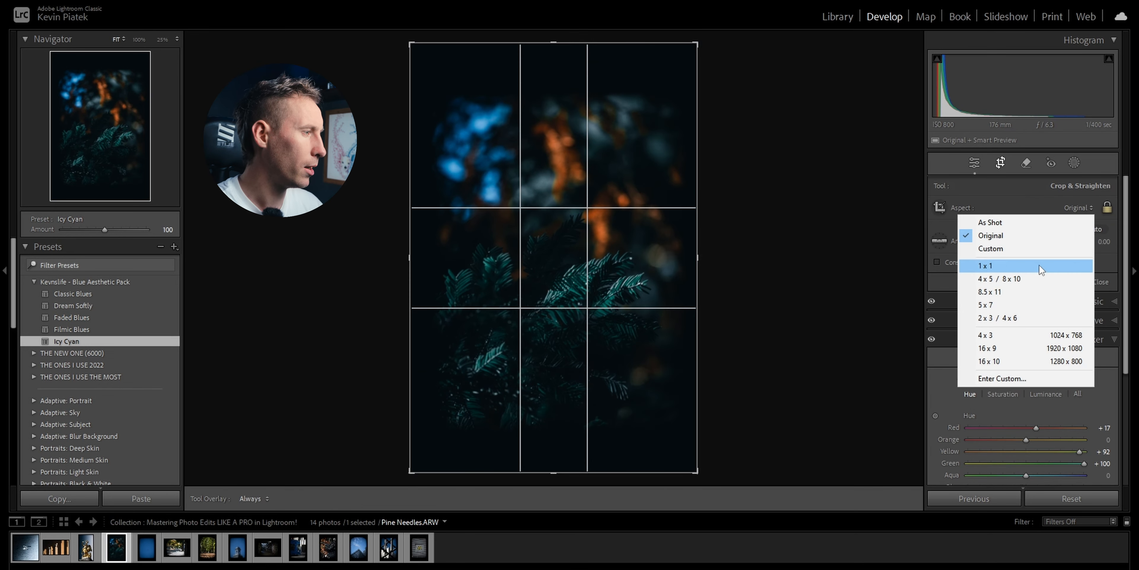
{"action": "left_click", "coordinate": [991, 264]}
{"action": "left_click_drag", "start_coordinate": [698, 86], "coordinate": [648, 112]}
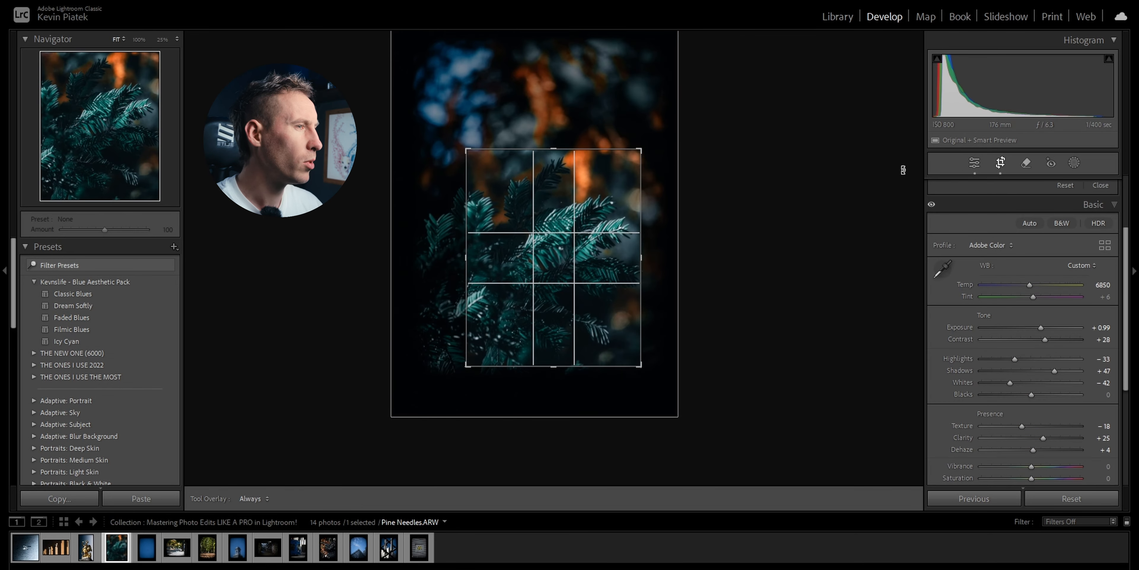
{"action": "left_click", "coordinate": [1001, 162]}
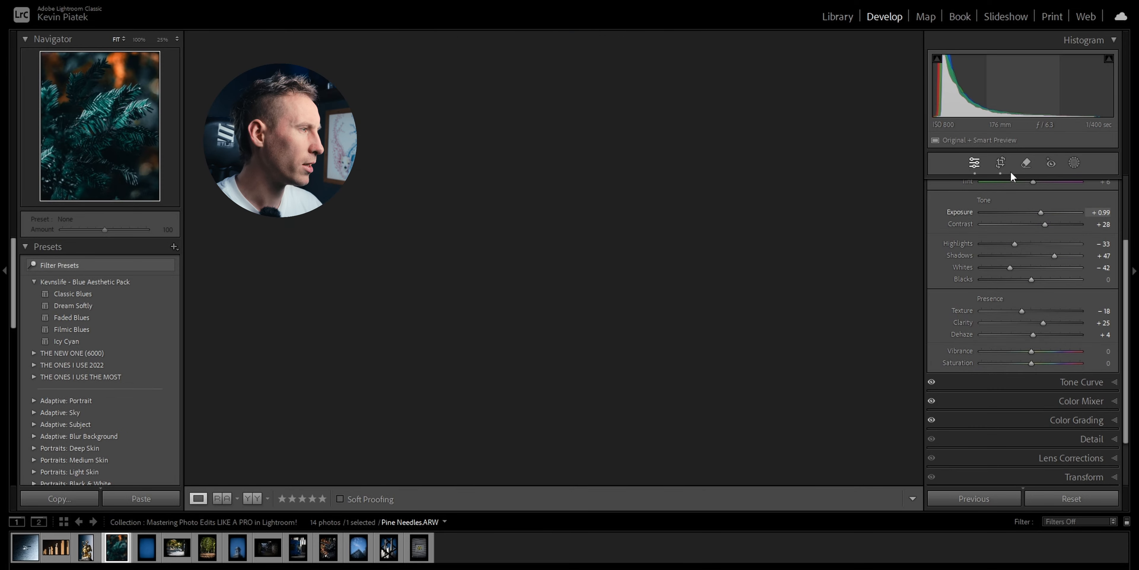
Change the crop to a landscape 16 x 9 frame around the brightest pine branches and set the temperature to 16867.
{"action": "left_click", "coordinate": [1001, 162]}
{"action": "left_click", "coordinate": [1070, 207]}
{"action": "left_click", "coordinate": [987, 348]}
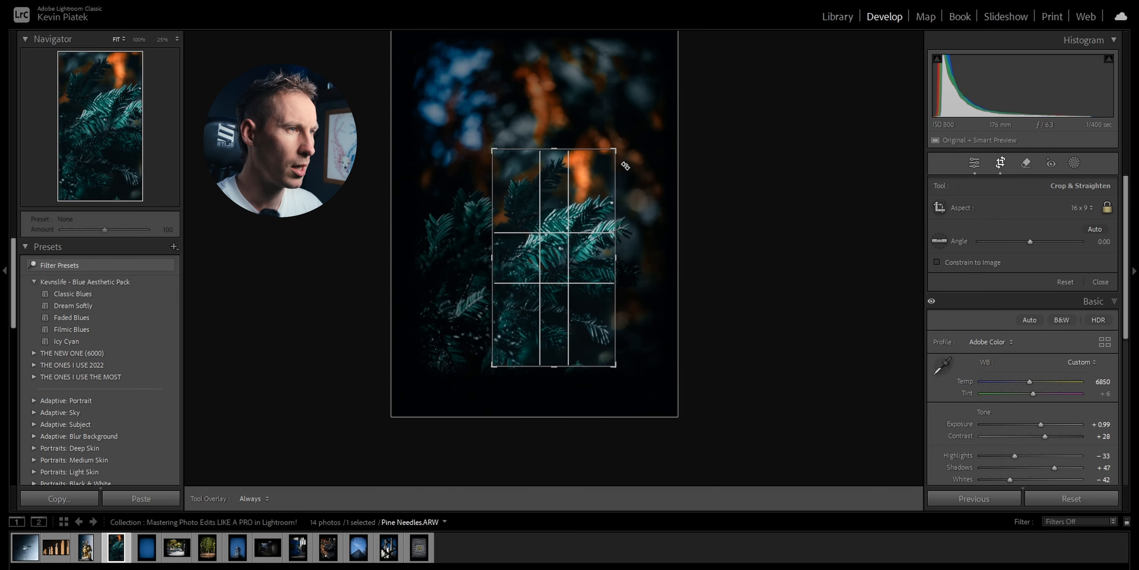
{"action": "key", "text": "x"}
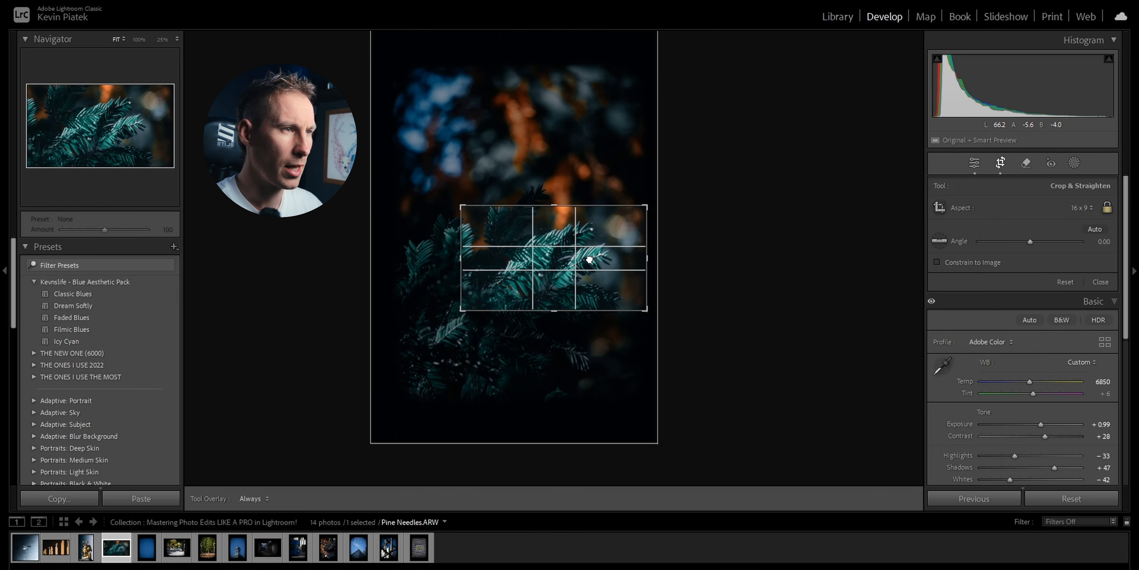
{"action": "left_click", "coordinate": [997, 166]}
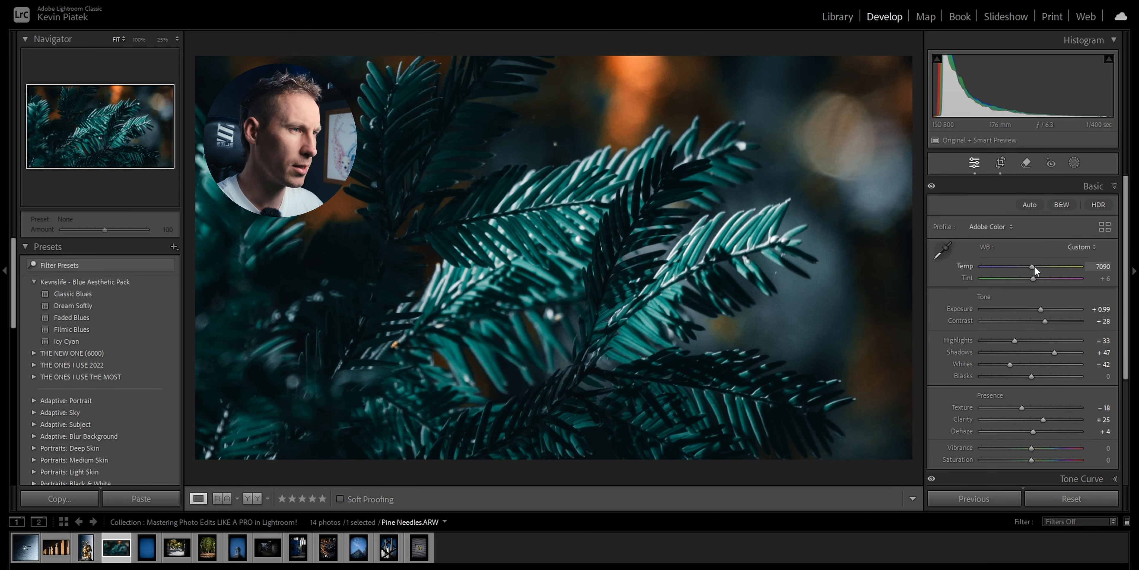
{"action": "left_click_drag", "start_coordinate": [1035, 265], "coordinate": [1064, 266]}
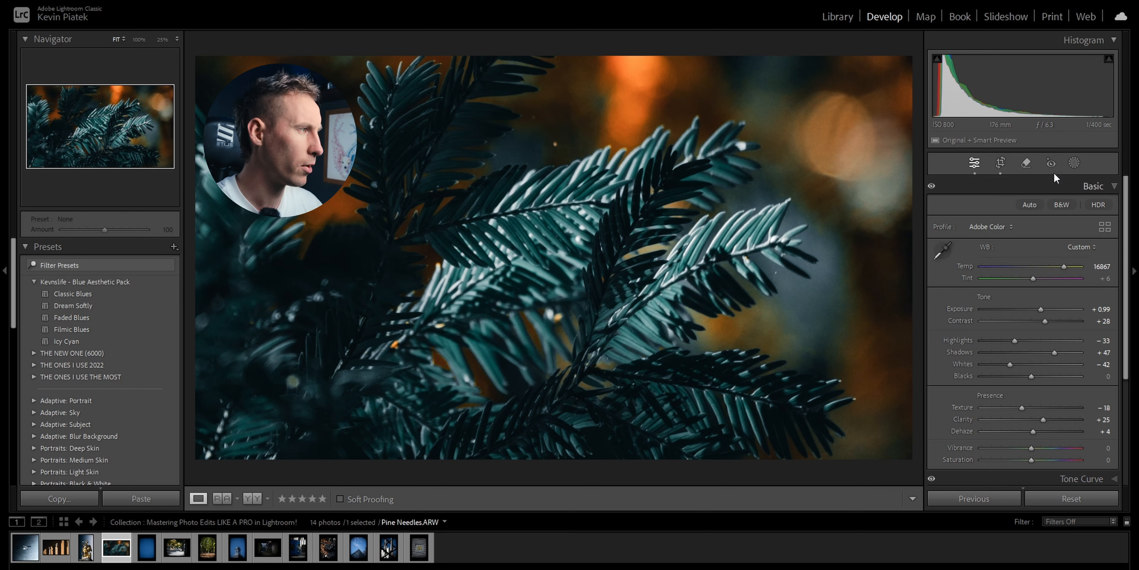
Add a linear gradient mask running down from the upper right background, with Dehaze -49, Clarity -25 and slightly raised exposure.
{"action": "left_click", "coordinate": [1074, 163]}
{"action": "left_click", "coordinate": [982, 292]}
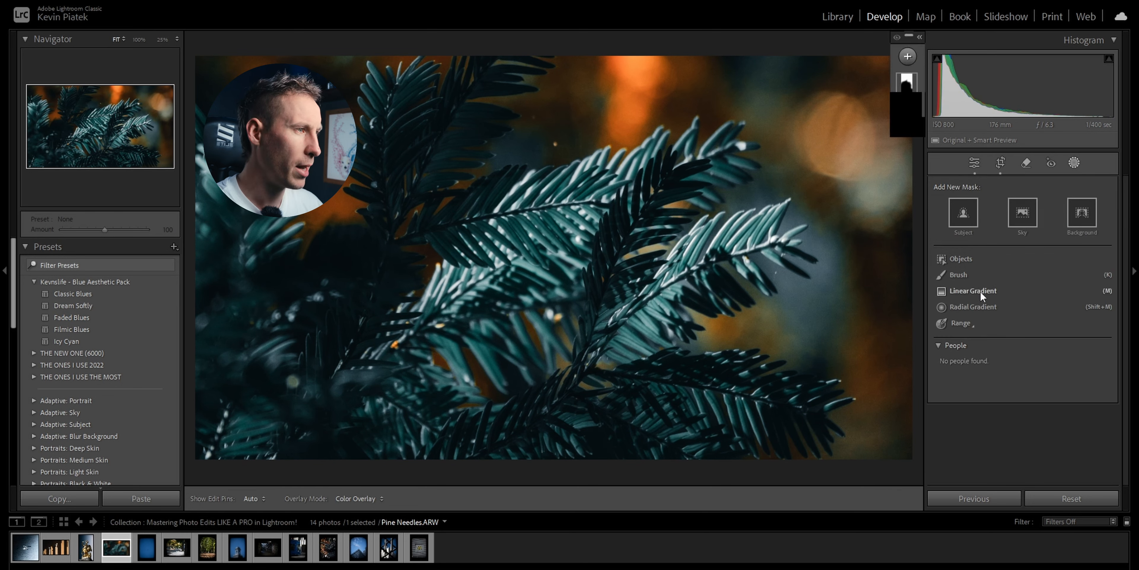
{"action": "left_click_drag", "start_coordinate": [860, 93], "coordinate": [717, 477]}
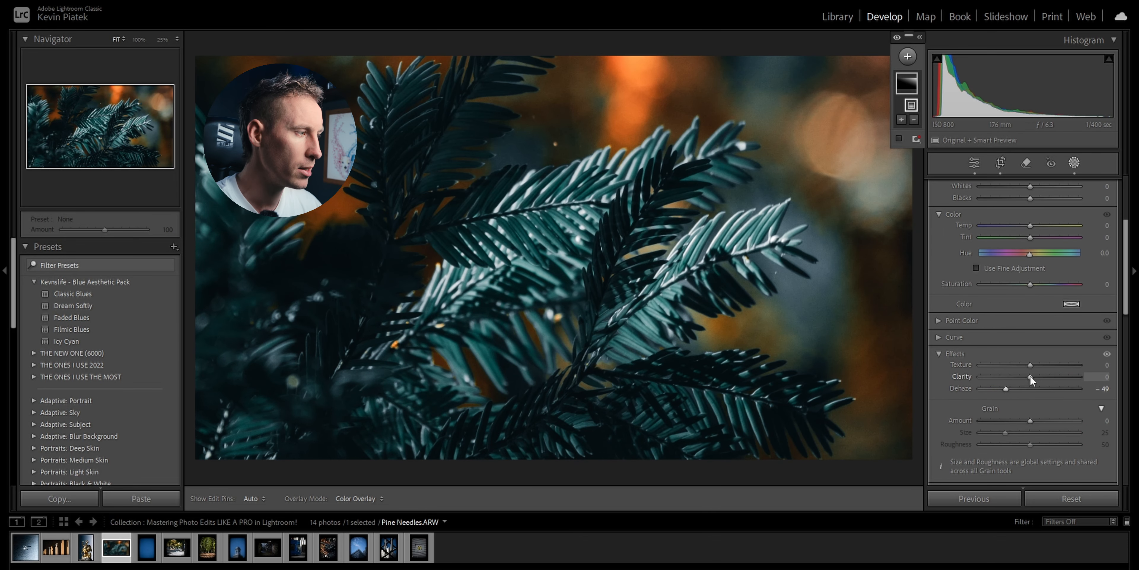
{"action": "left_click_drag", "start_coordinate": [1031, 376], "coordinate": [1018, 376]}
{"action": "scroll", "coordinate": [1017, 287], "scroll_direction": "up", "scroll_amount": 2}
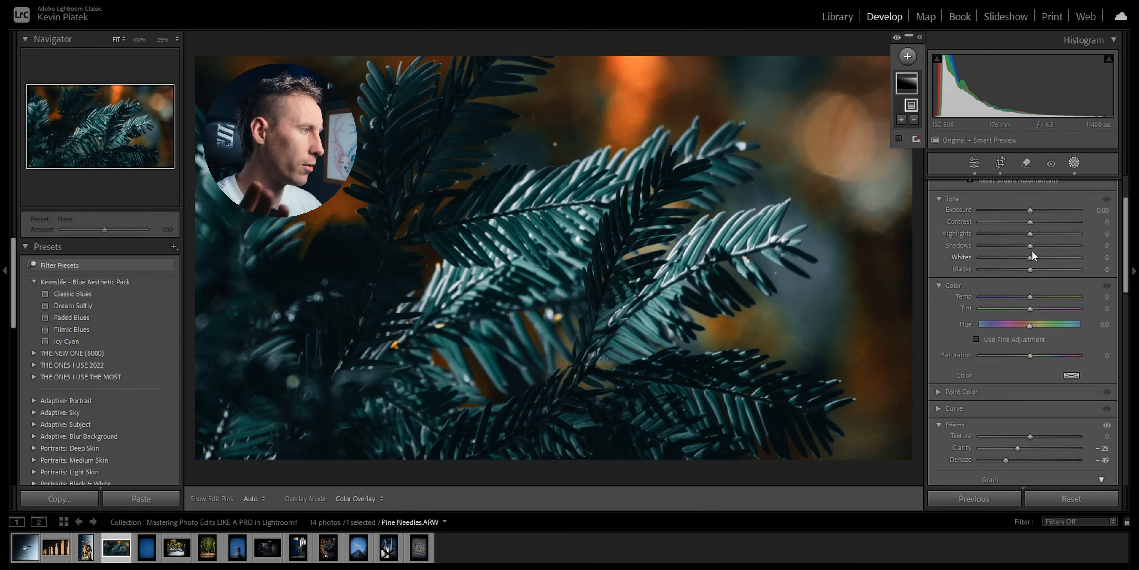
{"action": "left_click_drag", "start_coordinate": [1033, 209], "coordinate": [1041, 209]}
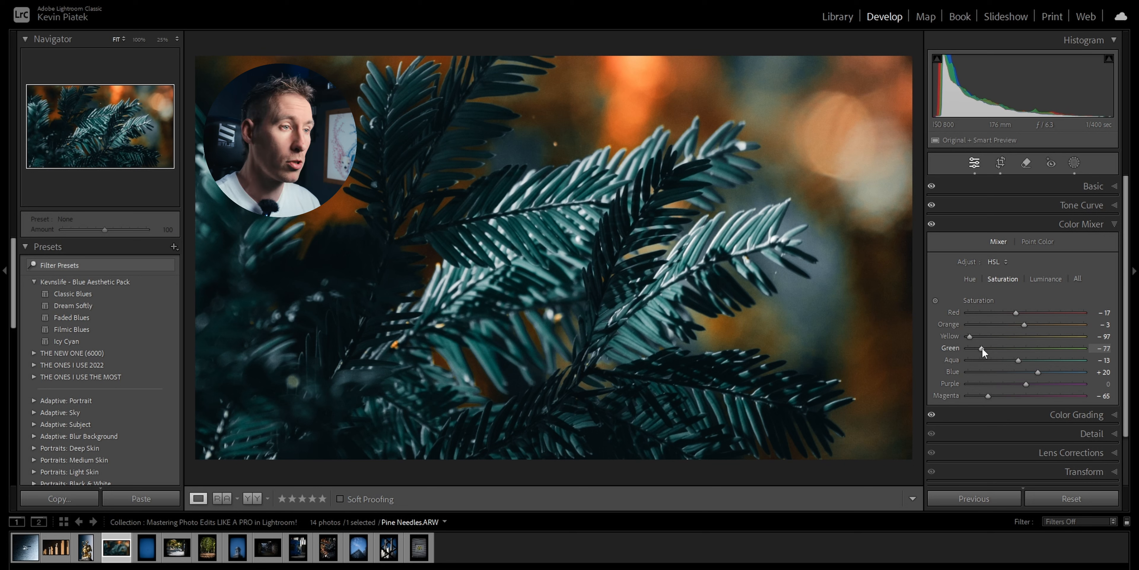
In the Color Mixer, set green saturation to -64, yellow saturation to -95 and orange saturation to +4.
{"action": "left_click_drag", "start_coordinate": [983, 348], "coordinate": [989, 348]}
{"action": "left_click_drag", "start_coordinate": [970, 337], "coordinate": [976, 339]}
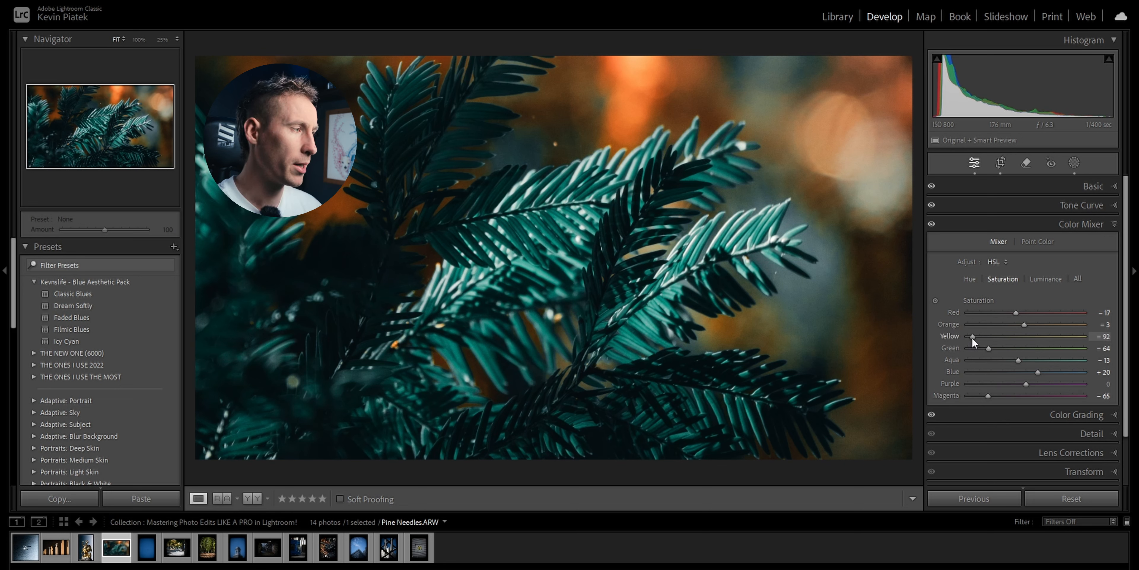
Add a second linear gradient mask from the photo's lower left corner toward the centre and lower its exposure.
{"action": "key", "text": "shift+w"}
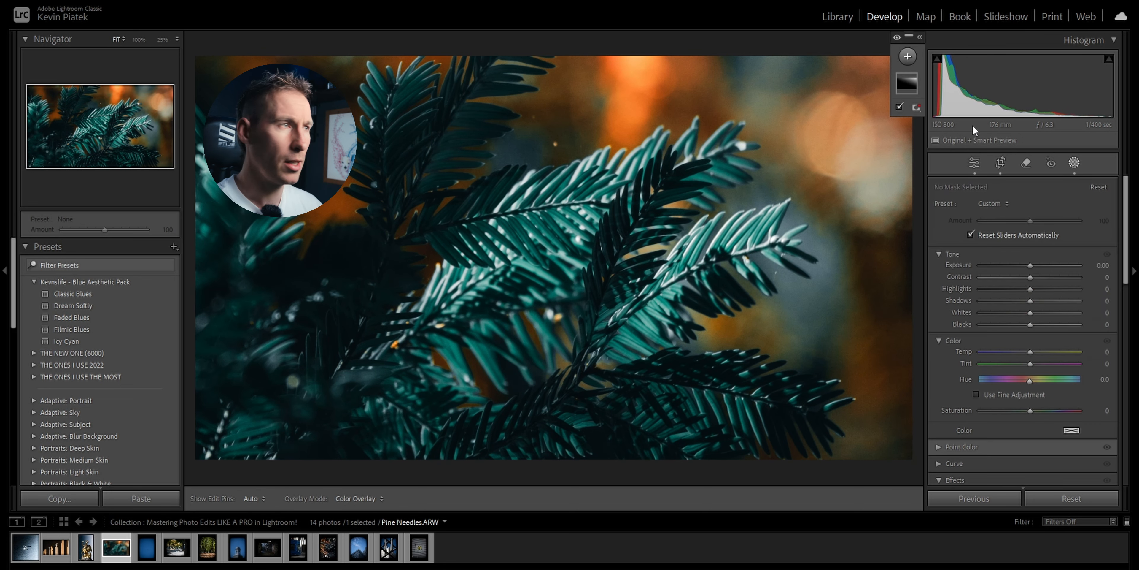
{"action": "left_click", "coordinate": [908, 56]}
{"action": "left_click", "coordinate": [947, 182]}
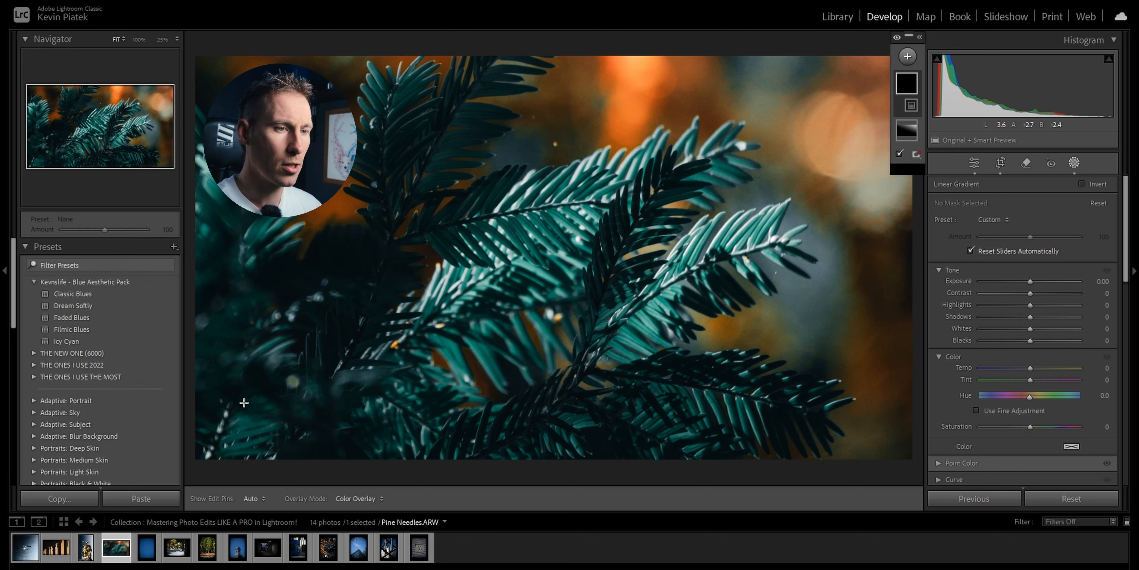
{"action": "left_click_drag", "start_coordinate": [244, 402], "coordinate": [499, 212]}
{"action": "left_click_drag", "start_coordinate": [1030, 281], "coordinate": [1008, 281]}
{"action": "key", "text": "shift+w"}
Compare the edited Pine Needles.ARW photo with its original version and open the Magpie.ARW photo.
{"action": "key", "text": "backslash"}
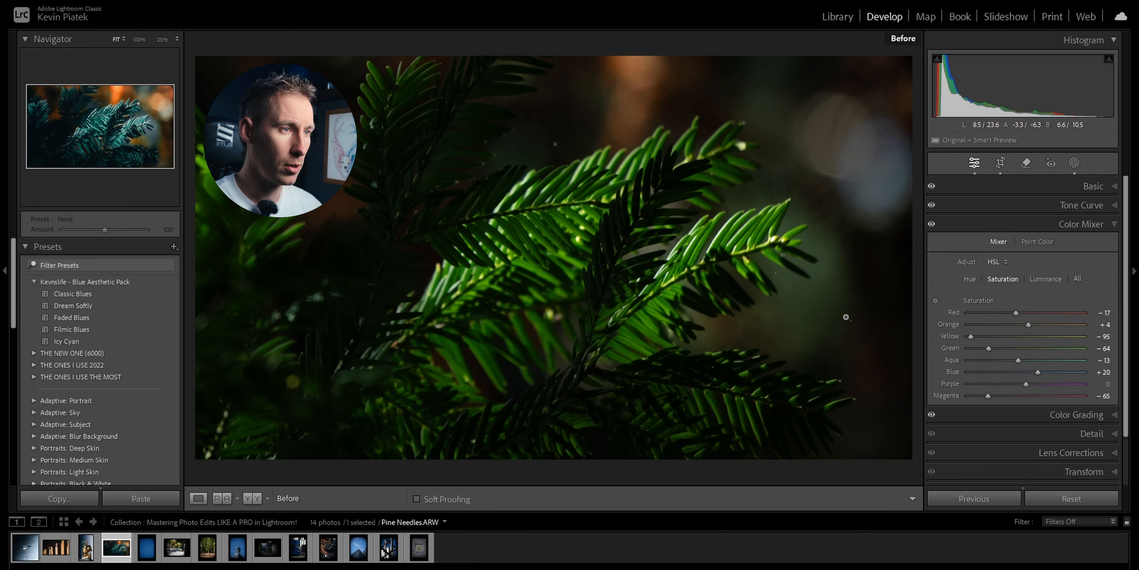
{"action": "key", "text": "backslash"}
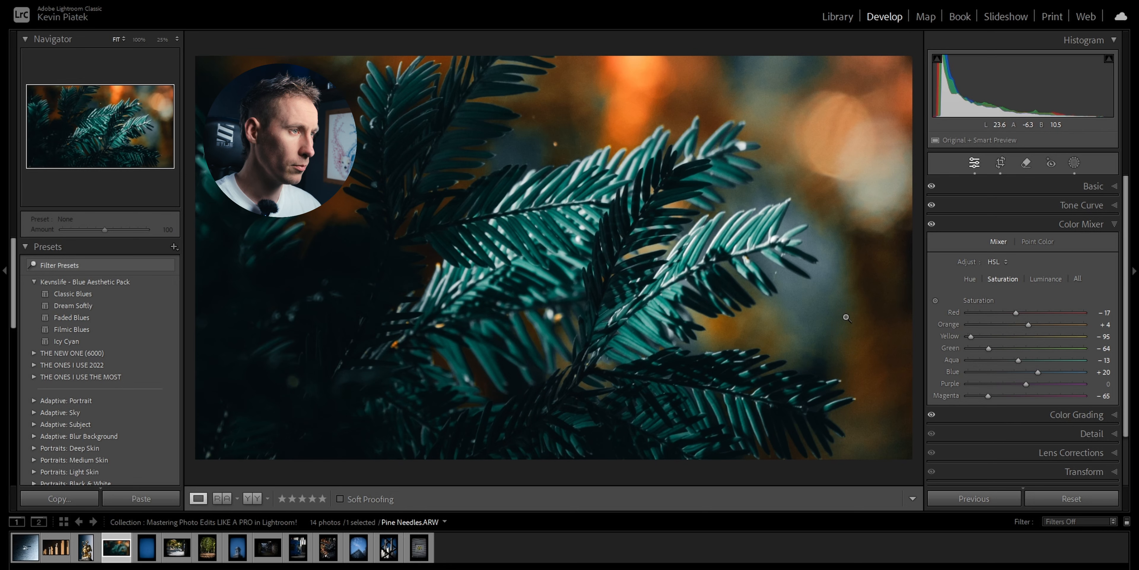
{"action": "key", "text": "Right"}
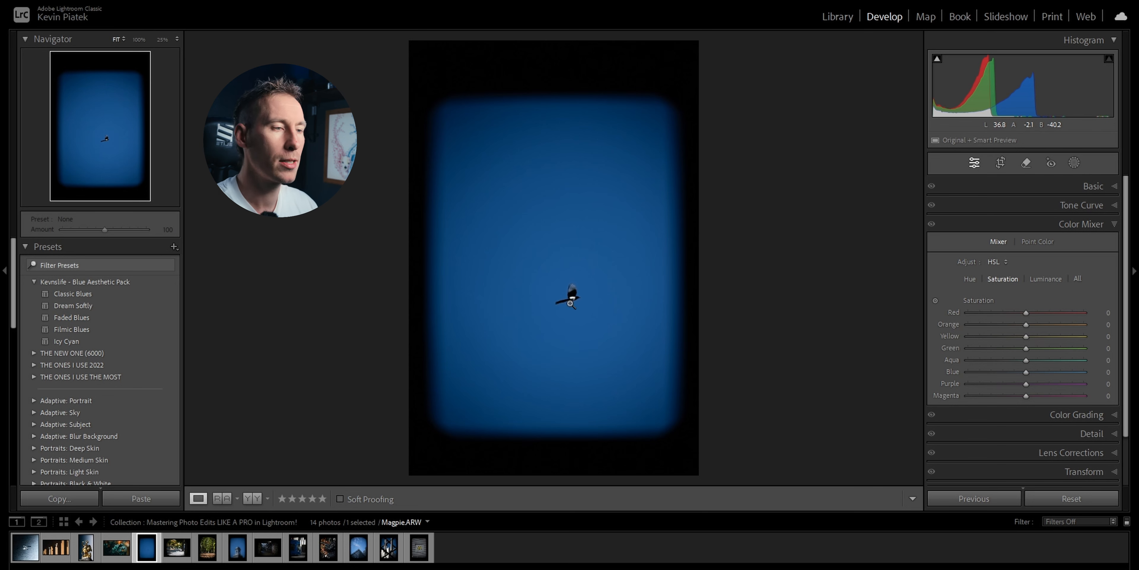
Crop the photo to a 4 x 5 aspect with the magpie centred and rotate it to an angle of -17.60.
{"action": "key", "text": "r"}
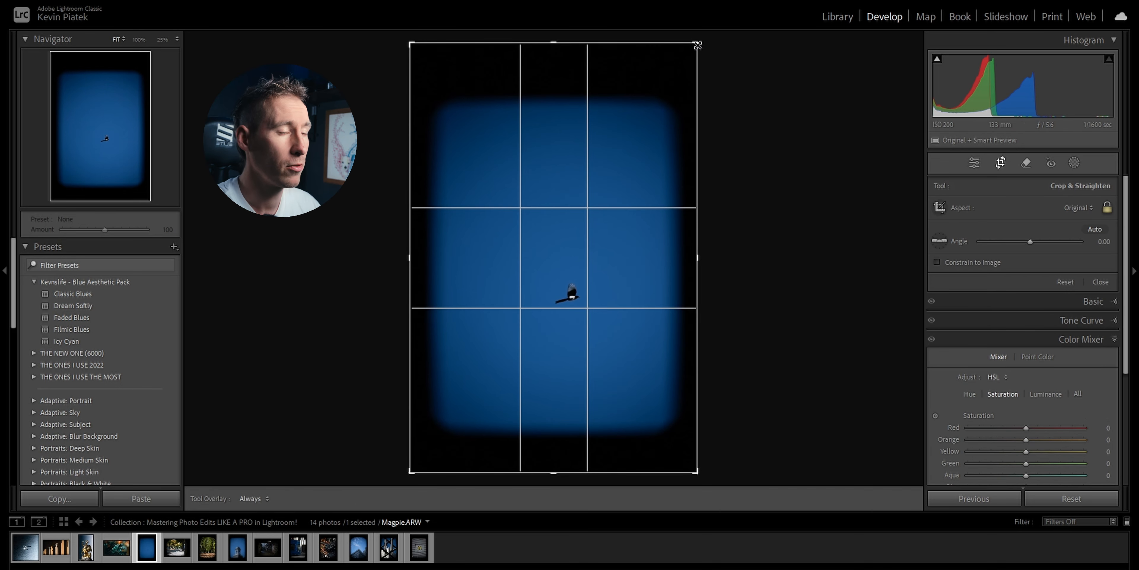
{"action": "left_click_drag", "start_coordinate": [698, 43], "coordinate": [619, 88]}
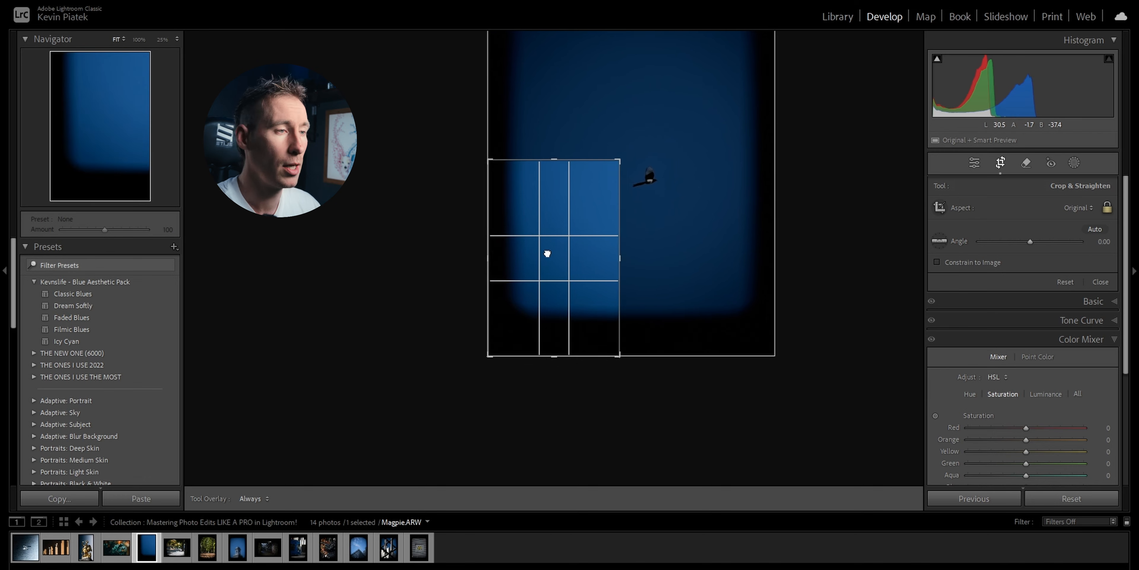
{"action": "left_click_drag", "start_coordinate": [547, 253], "coordinate": [520, 284]}
{"action": "left_click", "coordinate": [1075, 207]}
{"action": "left_click", "coordinate": [1022, 277]}
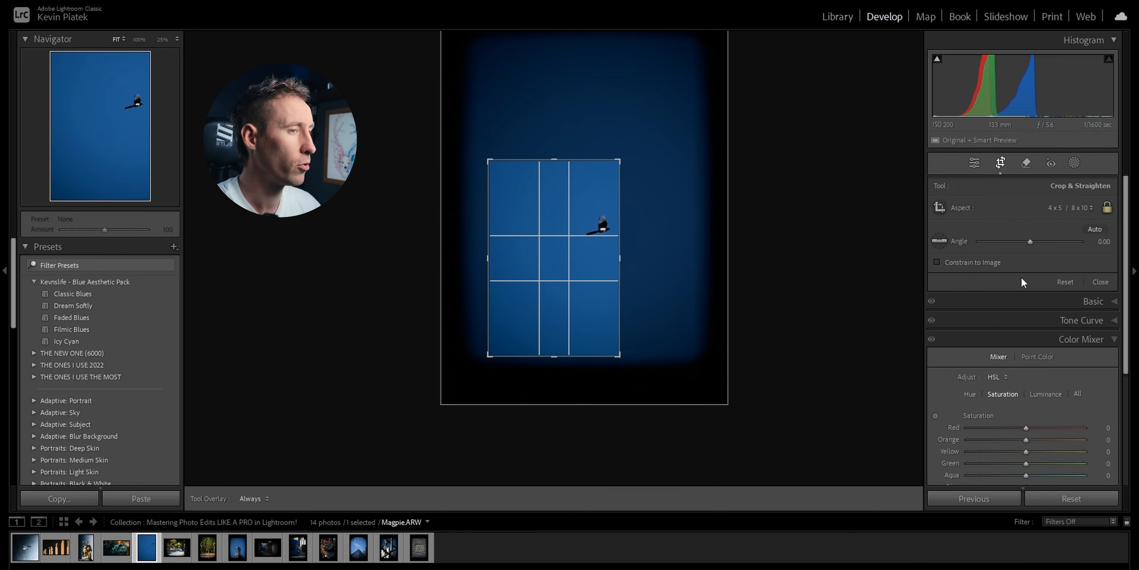
{"action": "left_click_drag", "start_coordinate": [639, 249], "coordinate": [652, 208]}
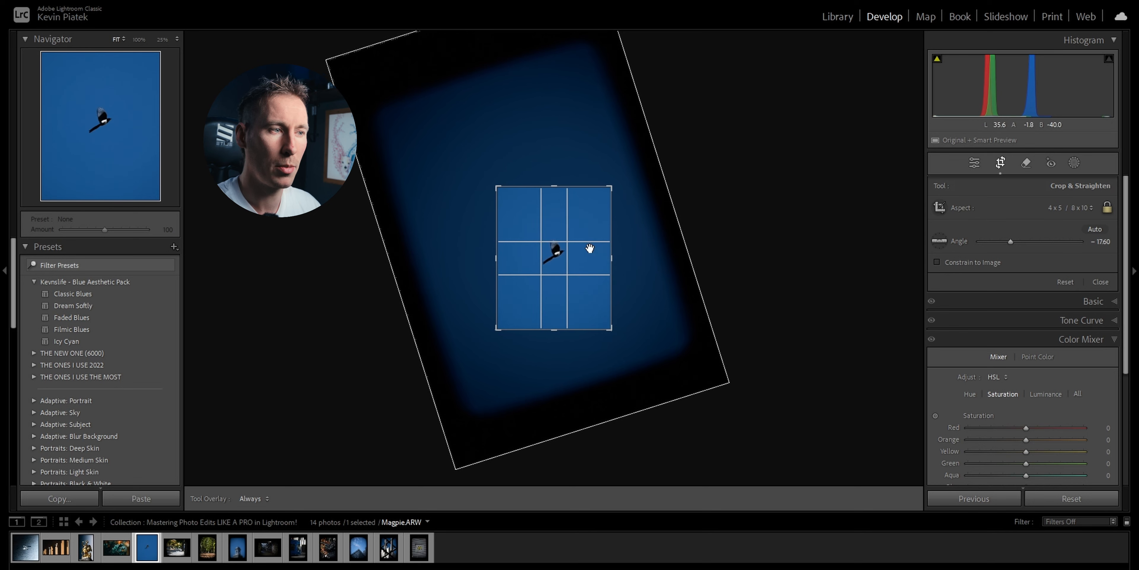
{"action": "key", "text": "Return"}
In the Color Mixer, set the saturation of all eight colours to -100.
{"action": "left_click", "coordinate": [564, 257]}
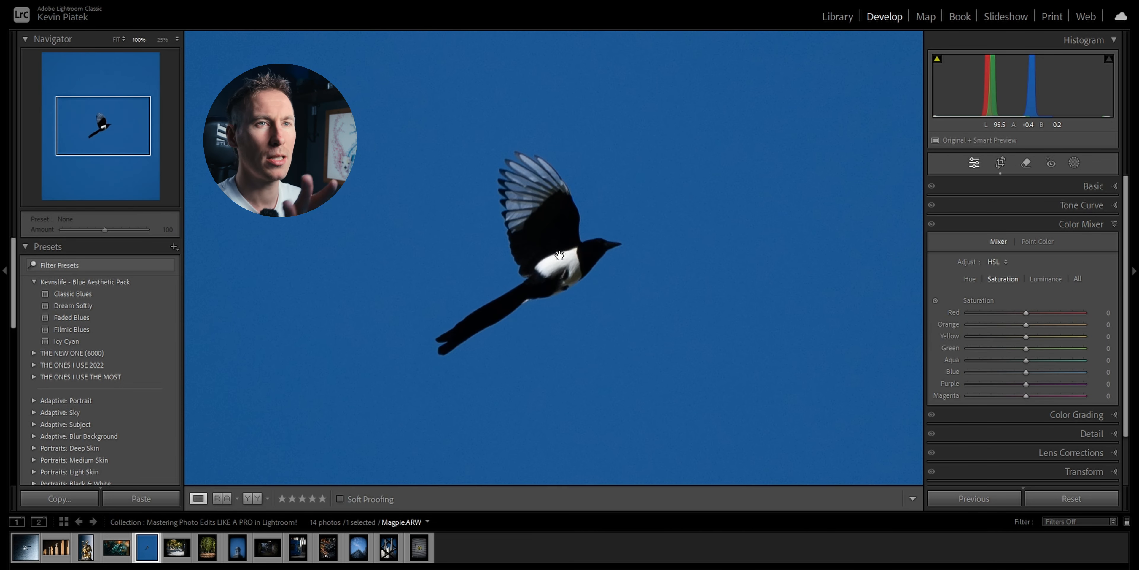
{"action": "left_click", "coordinate": [559, 256]}
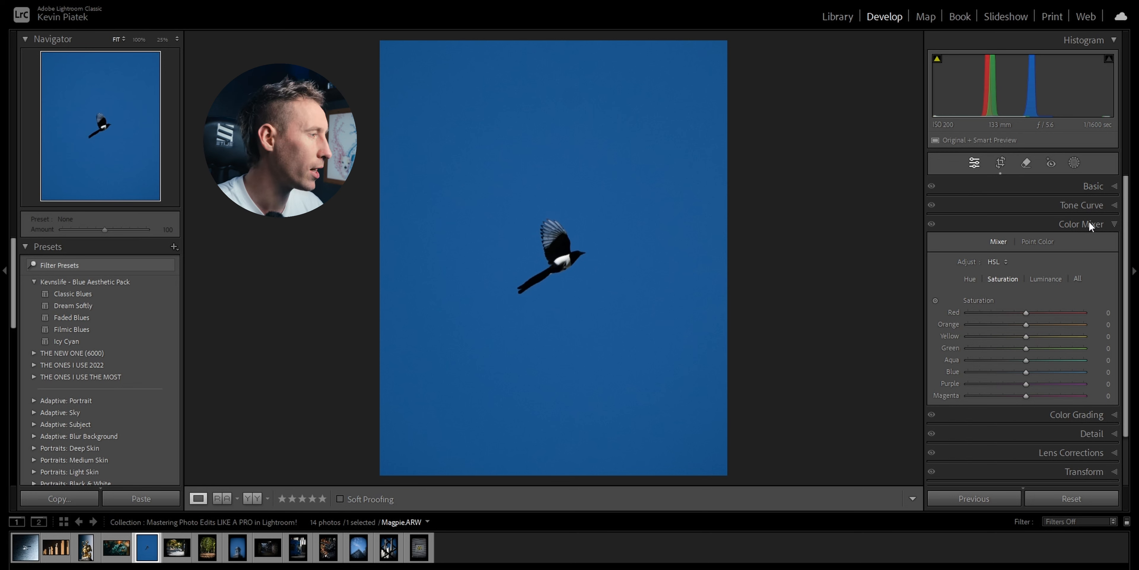
{"action": "left_click_drag", "start_coordinate": [1026, 312], "coordinate": [946, 316]}
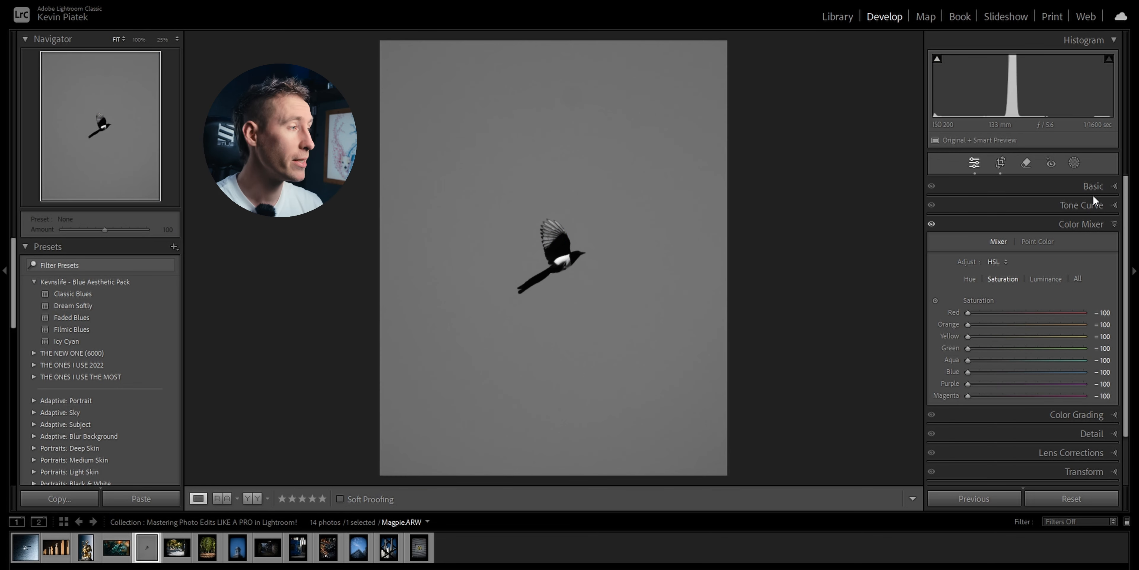
Create an object selection mask around the flying magpie.
{"action": "left_click", "coordinate": [1075, 163]}
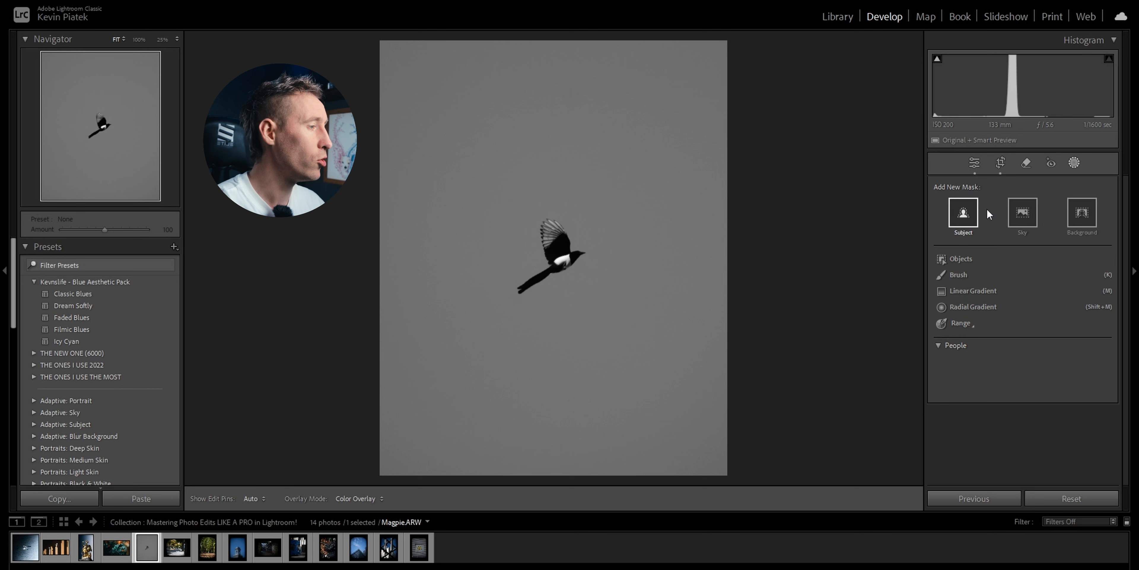
{"action": "left_click", "coordinate": [963, 258]}
{"action": "mouse_move", "coordinate": [517, 292]}
{"action": "left_mouse_down"}
{"action": "mouse_move", "coordinate": [583, 252]}
{"action": "mouse_move", "coordinate": [553, 219]}
{"action": "mouse_move", "coordinate": [550, 240]}
{"action": "left_mouse_up"}
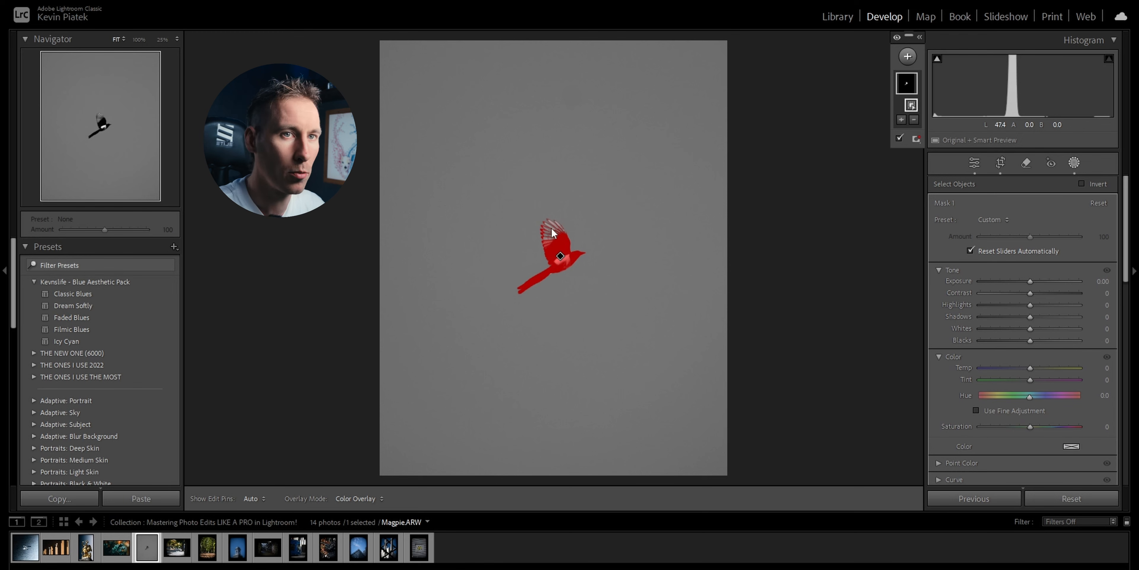
Add the unselected wing feathers to the magpie mask with a brush, reducing its size to 0.1.
{"action": "key", "text": "z"}
{"action": "left_click", "coordinate": [902, 119]}
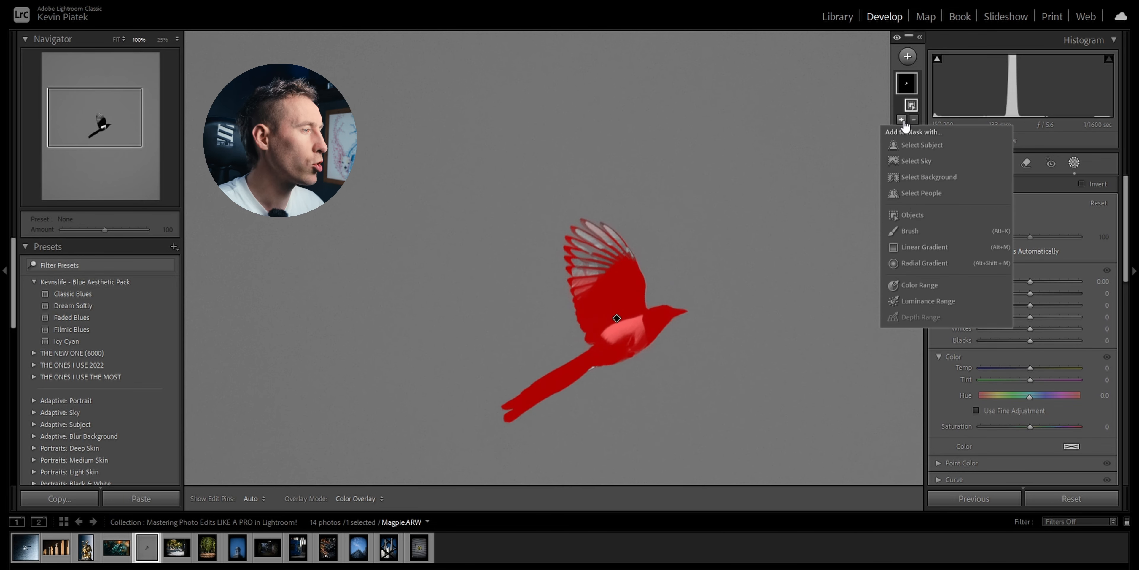
{"action": "left_click", "coordinate": [911, 230]}
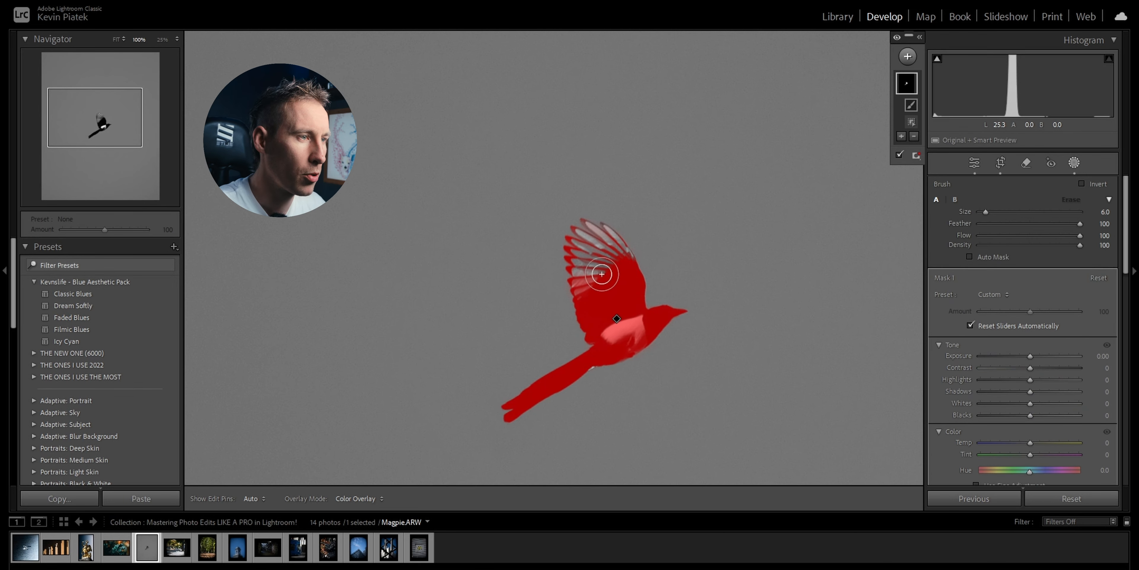
{"action": "scroll", "coordinate": [602, 274], "scroll_direction": "down", "scroll_amount": 5}
{"action": "mouse_move", "coordinate": [604, 271]}
{"action": "left_mouse_down"}
{"action": "mouse_move", "coordinate": [573, 259]}
{"action": "mouse_move", "coordinate": [614, 237]}
{"action": "mouse_move", "coordinate": [635, 262]}
{"action": "mouse_move", "coordinate": [581, 219]}
{"action": "left_mouse_up"}
{"action": "scroll", "coordinate": [581, 219], "scroll_direction": "down", "scroll_amount": 3}
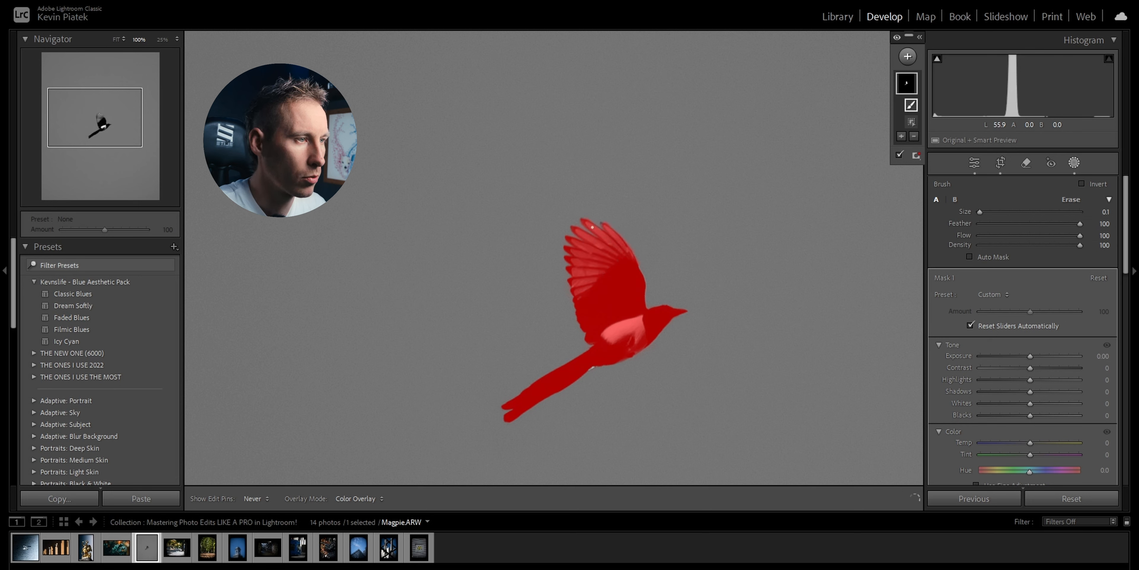
{"action": "key", "text": "h"}
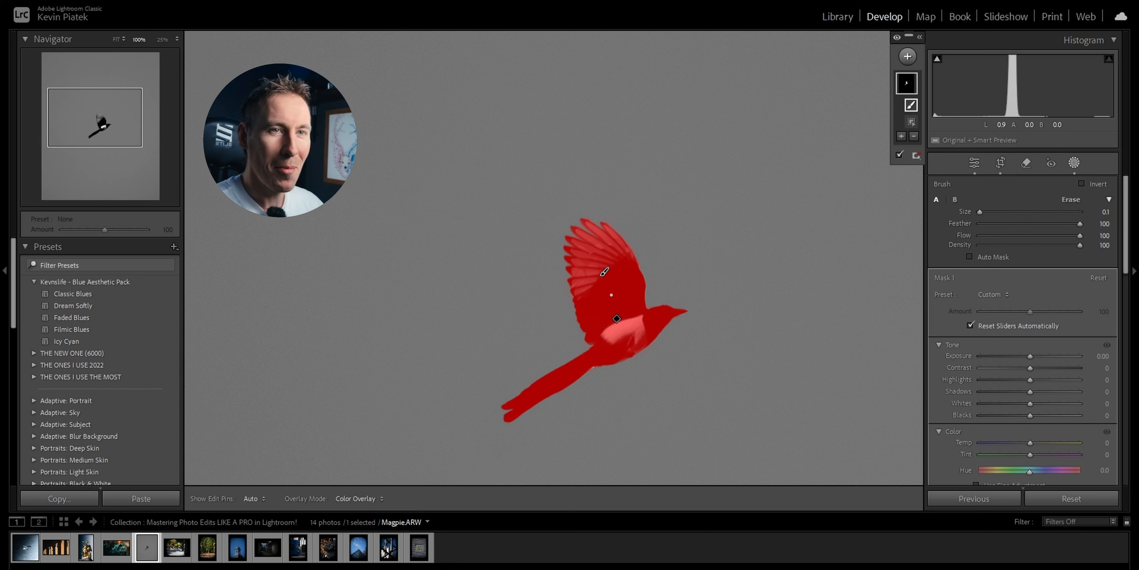
Duplicate and invert the magpie mask, and subtract a spot on the wing from the inverted copy with a brush, enlarging its size to 1.0.
{"action": "right_click", "coordinate": [904, 86]}
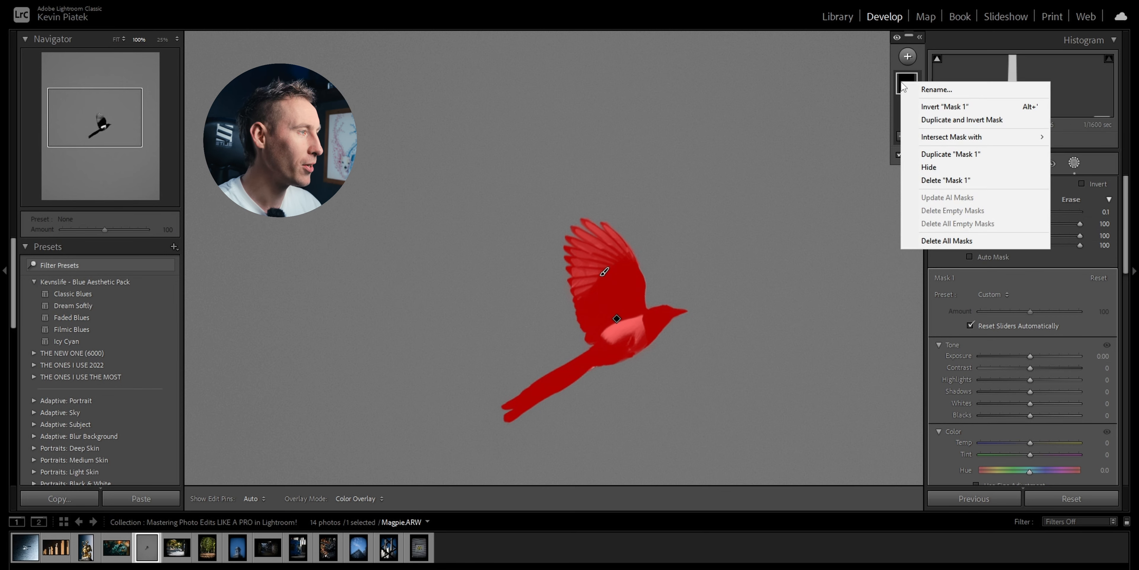
{"action": "left_click", "coordinate": [935, 121]}
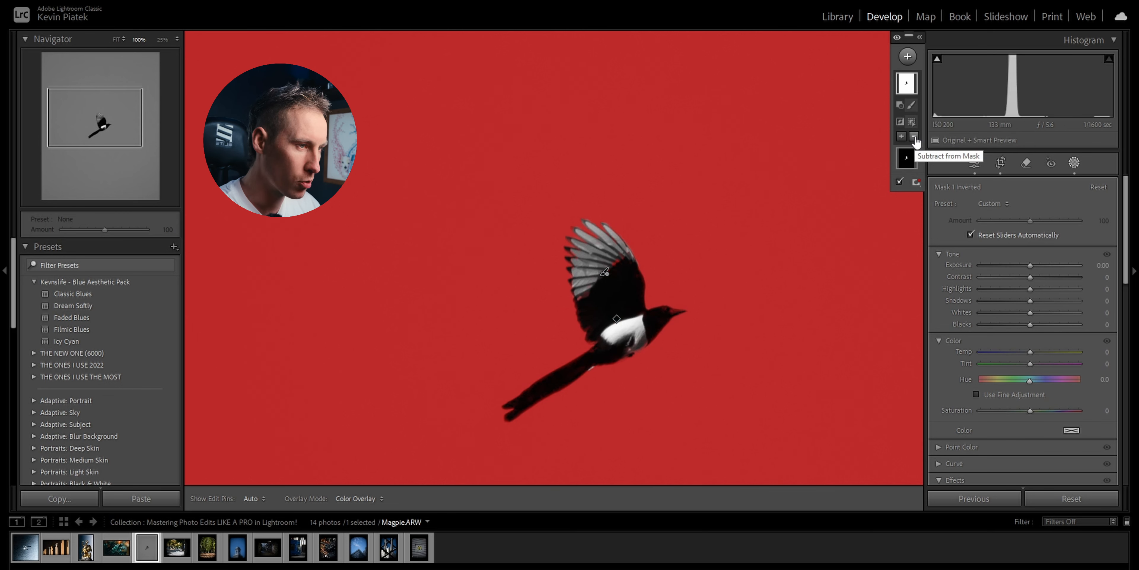
{"action": "left_click", "coordinate": [914, 137]}
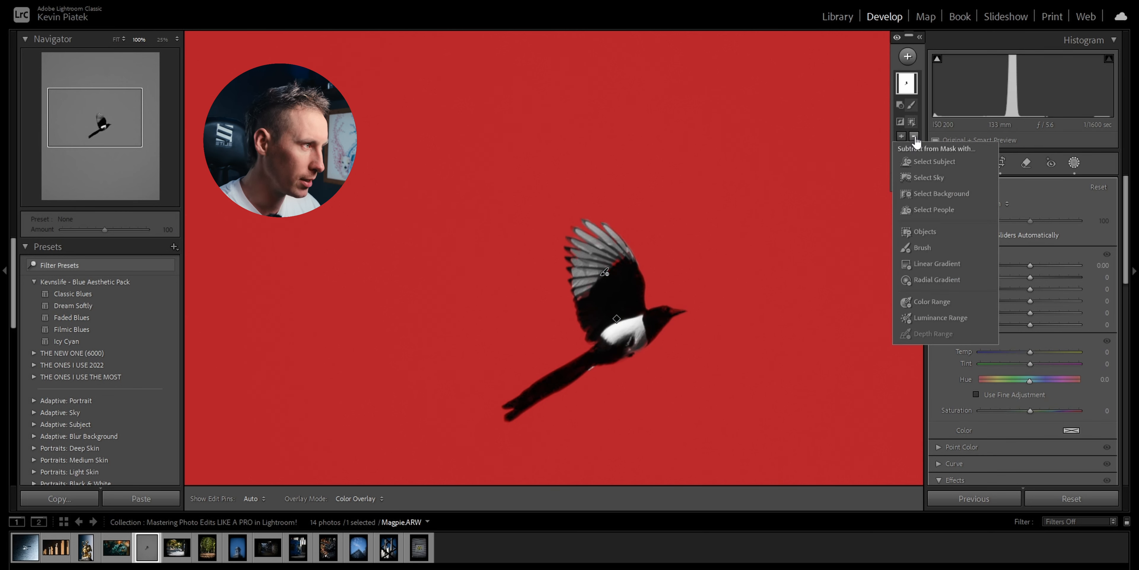
{"action": "left_click", "coordinate": [919, 246]}
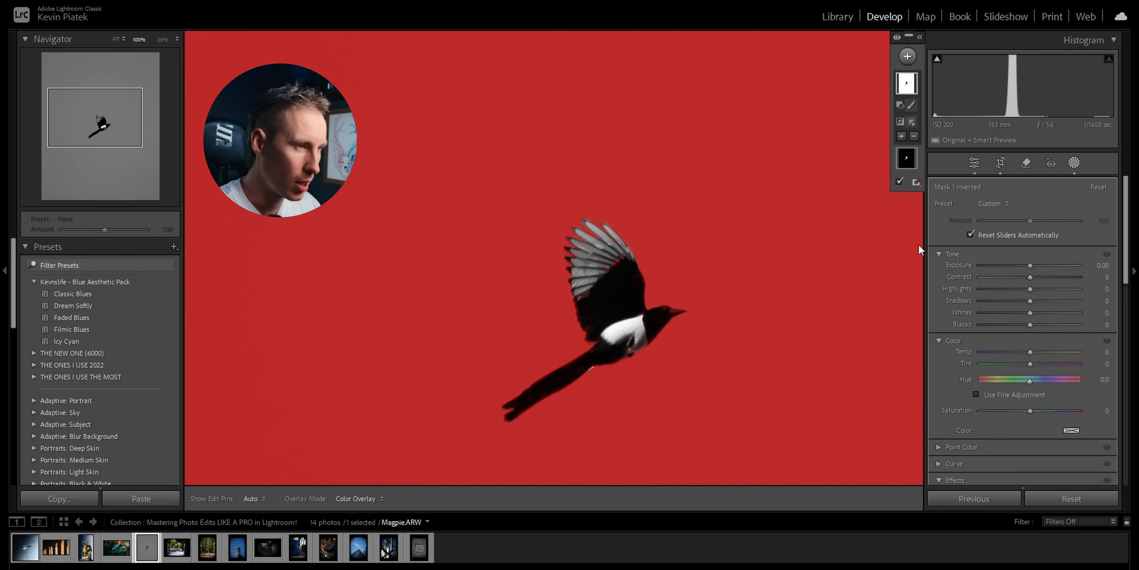
{"action": "left_click", "coordinate": [619, 276]}
{"action": "scroll", "coordinate": [618, 276], "scroll_direction": "down", "scroll_amount": 5}
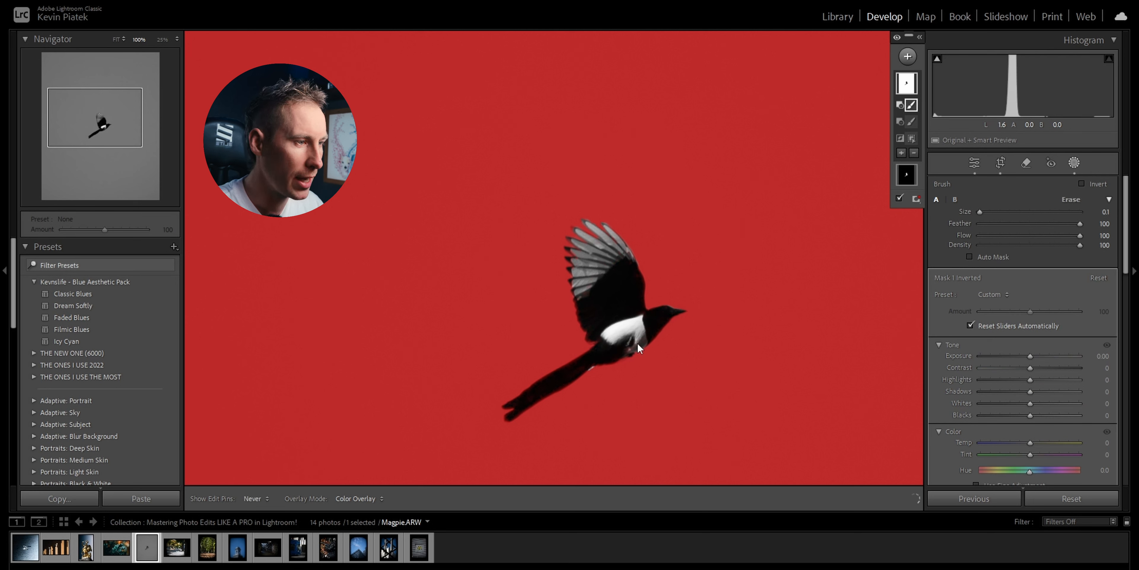
{"action": "scroll", "coordinate": [649, 332], "scroll_direction": "up", "scroll_amount": 3}
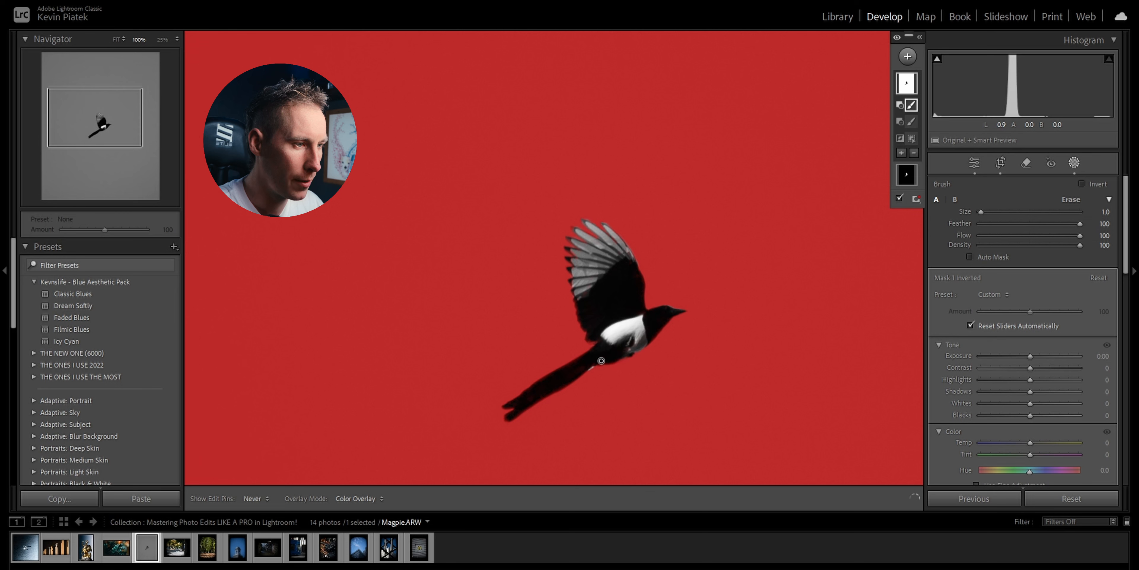
Intersect the inverted mask with a diagonal linear gradient covering the upper-right sky and set its exposure to -3.71.
{"action": "right_click", "coordinate": [907, 87]}
{"action": "mouse_move", "coordinate": [952, 139]}
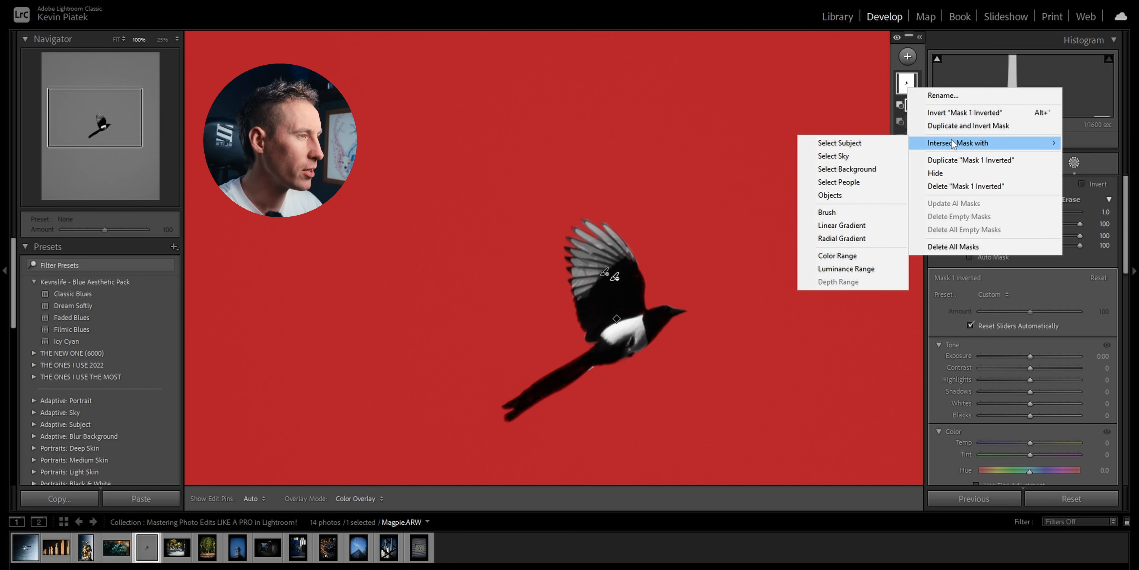
{"action": "left_click", "coordinate": [841, 225]}
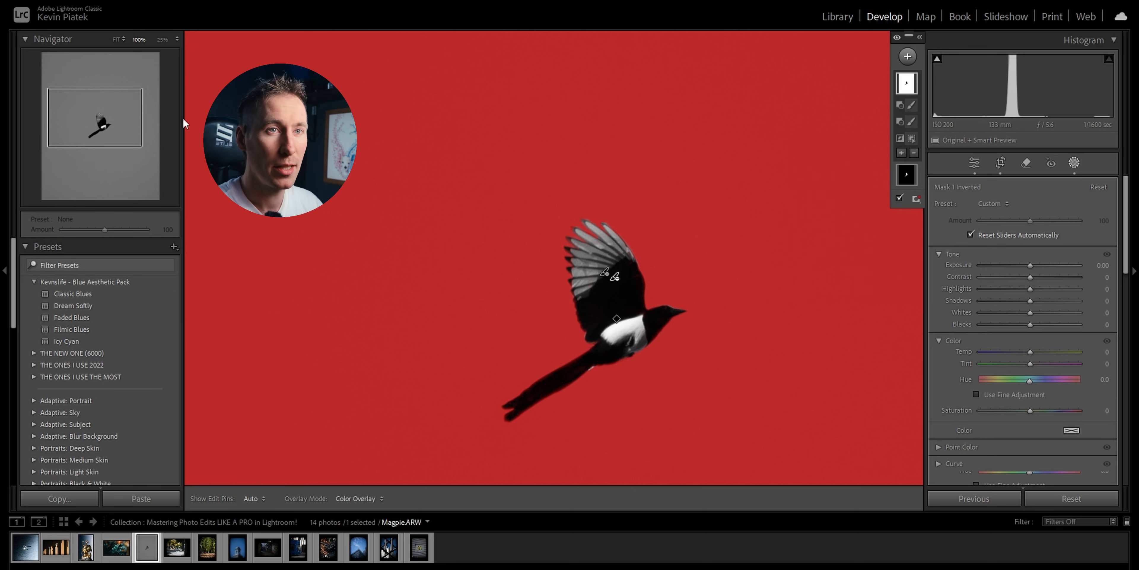
{"action": "left_click", "coordinate": [117, 40]}
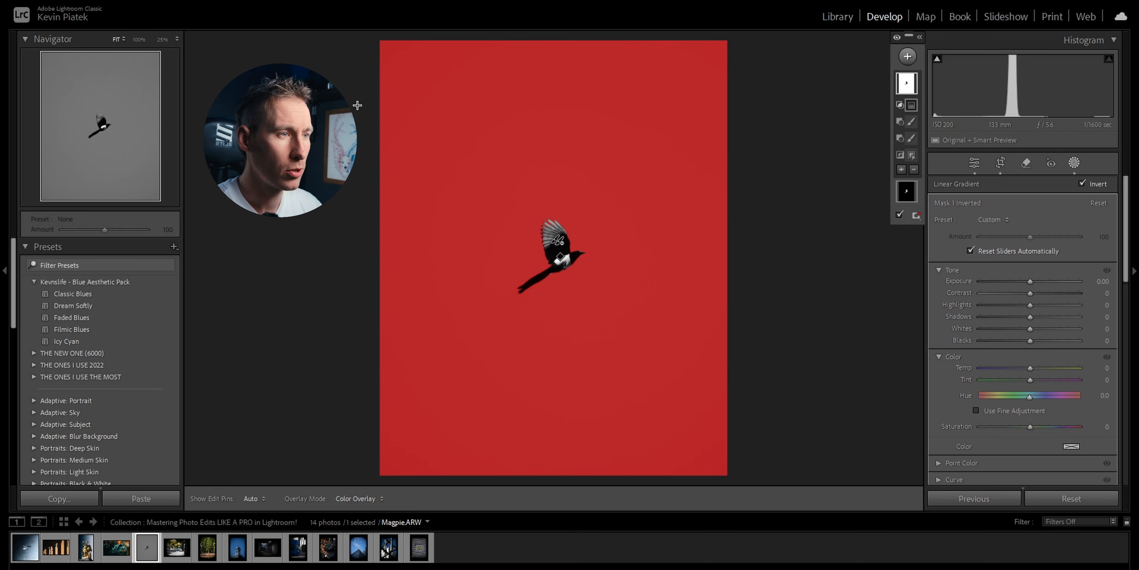
{"action": "left_click_drag", "start_coordinate": [357, 99], "coordinate": [726, 404]}
{"action": "left_click_drag", "start_coordinate": [1030, 281], "coordinate": [988, 281]}
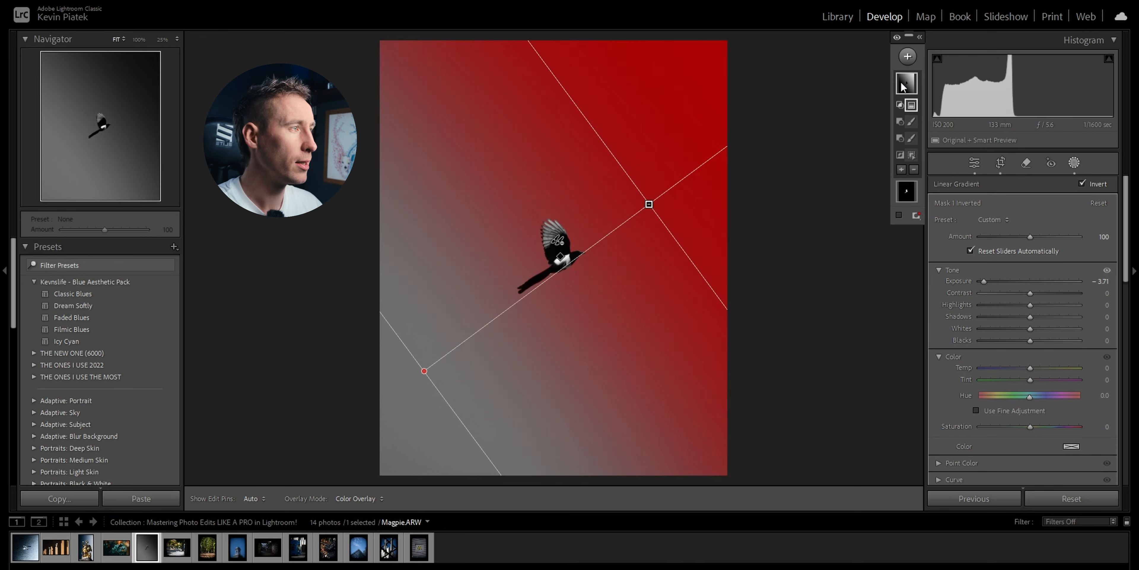
Duplicate the darkened sky gradient mask, reset the copy's exposure to 0 and show its overlay.
{"action": "right_click", "coordinate": [903, 84]}
{"action": "left_click", "coordinate": [932, 155]}
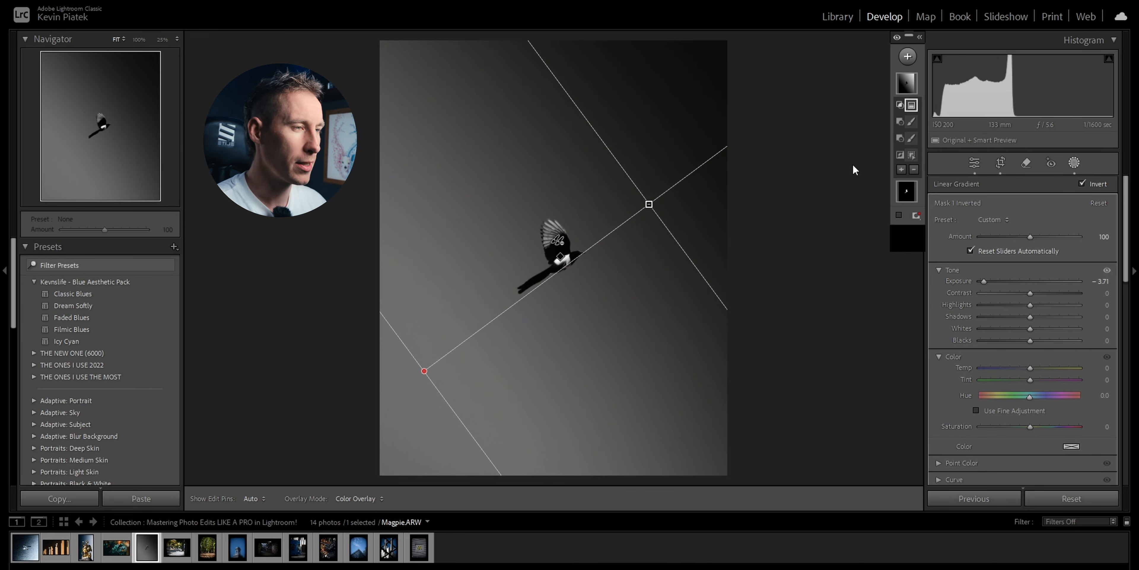
{"action": "left_click", "coordinate": [913, 109]}
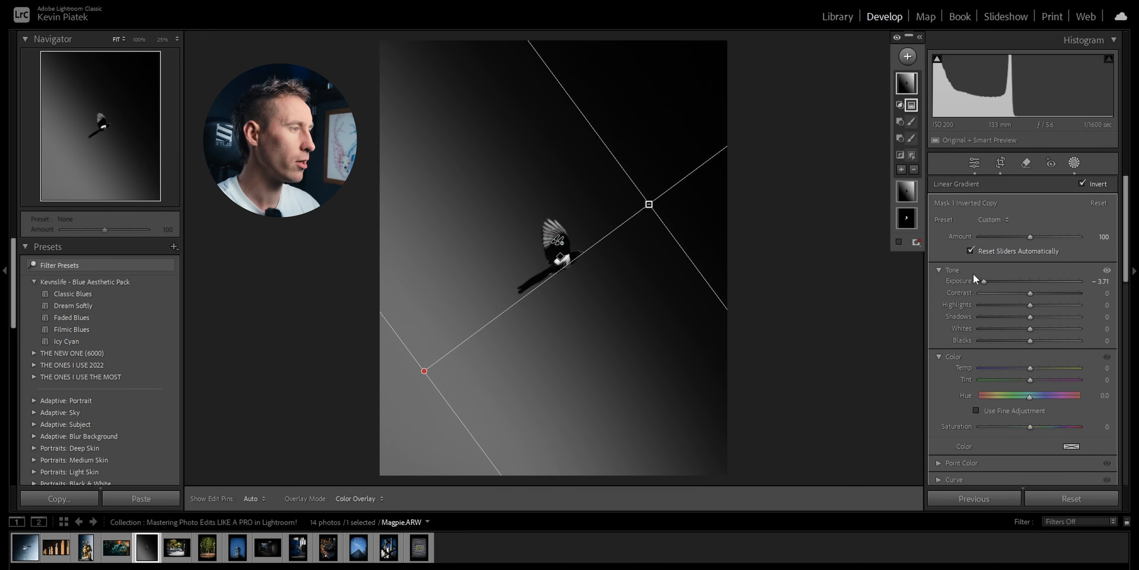
{"action": "double_click", "coordinate": [964, 282]}
{"action": "key", "text": "o"}
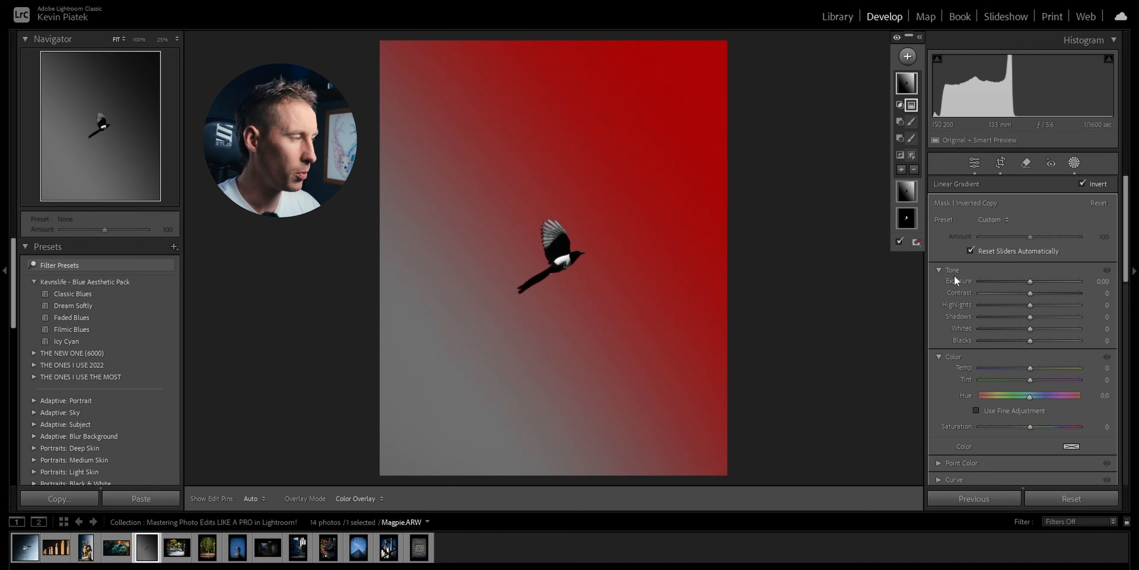
Reverse the copied mask's linear gradient to cover the lower-left sky and lower its Dehaze to brighten that area.
{"action": "left_click_drag", "start_coordinate": [649, 204], "coordinate": [454, 237]}
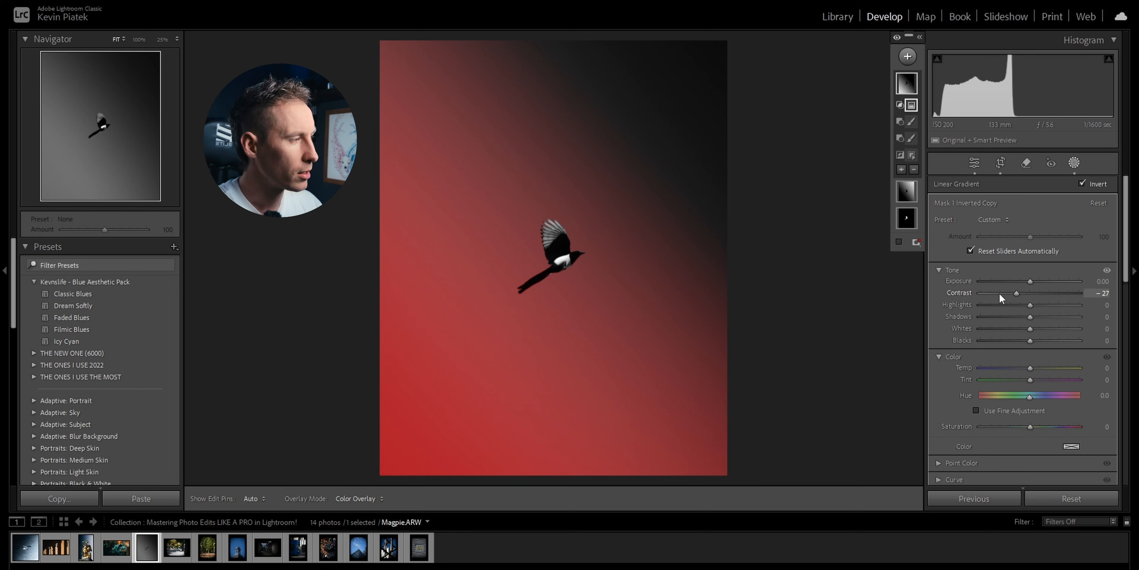
{"action": "scroll", "coordinate": [959, 345], "scroll_direction": "down", "scroll_amount": 3}
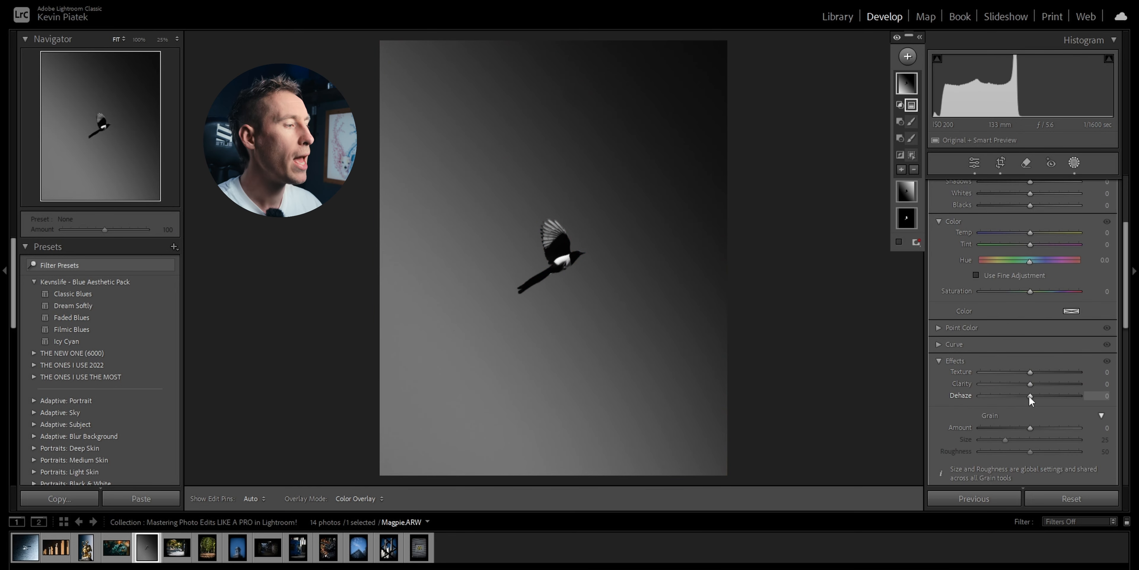
{"action": "left_click_drag", "start_coordinate": [1029, 396], "coordinate": [992, 391]}
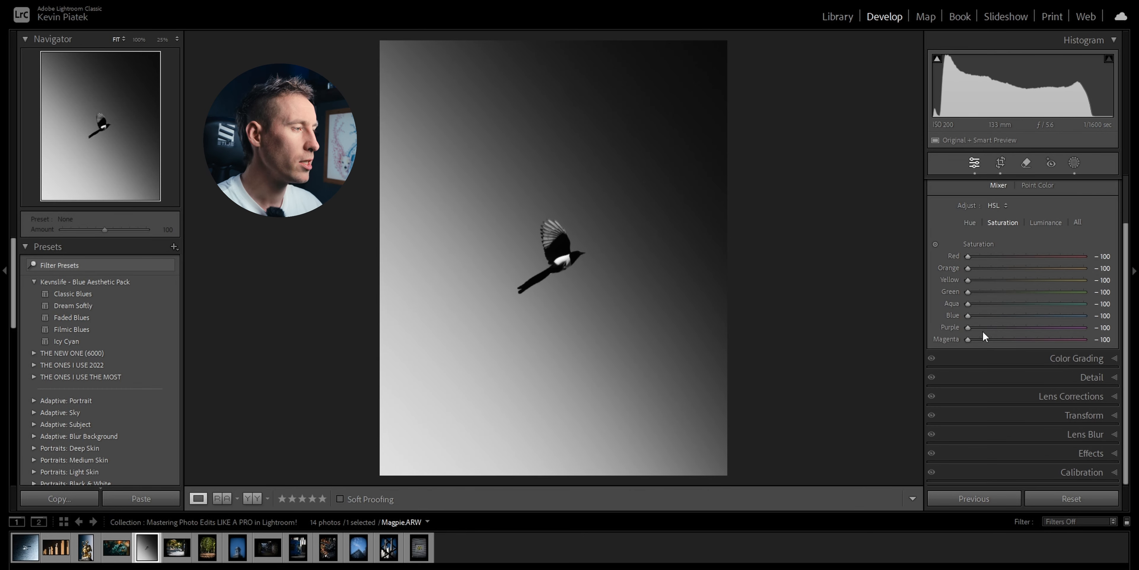
In the Color Mixer, set the blue saturation to -51 and the blue hue to -5.
{"action": "left_click_drag", "start_coordinate": [969, 315], "coordinate": [995, 315]}
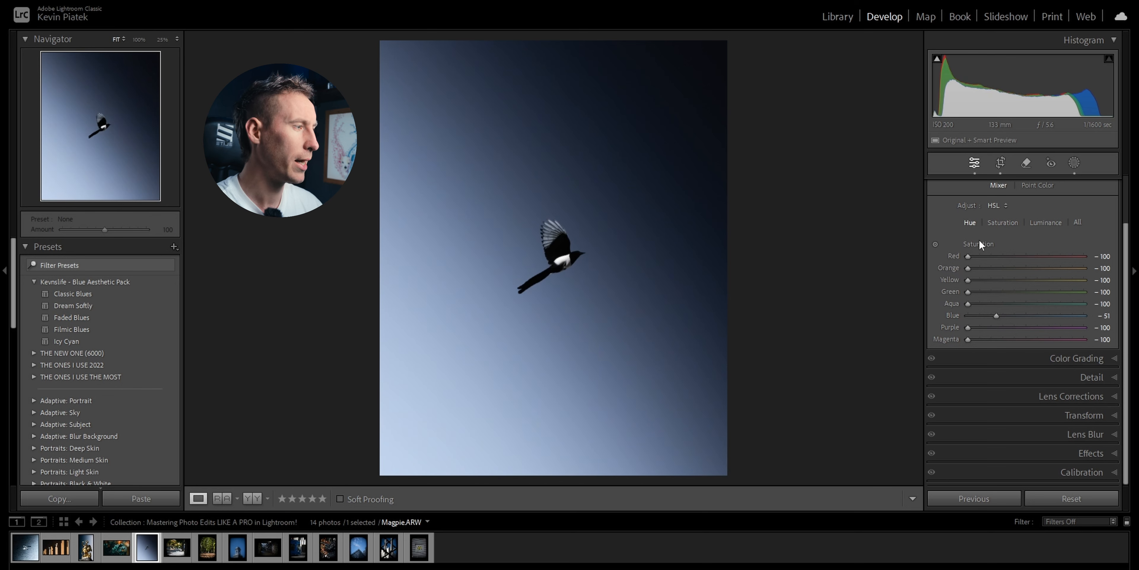
{"action": "left_click", "coordinate": [970, 222]}
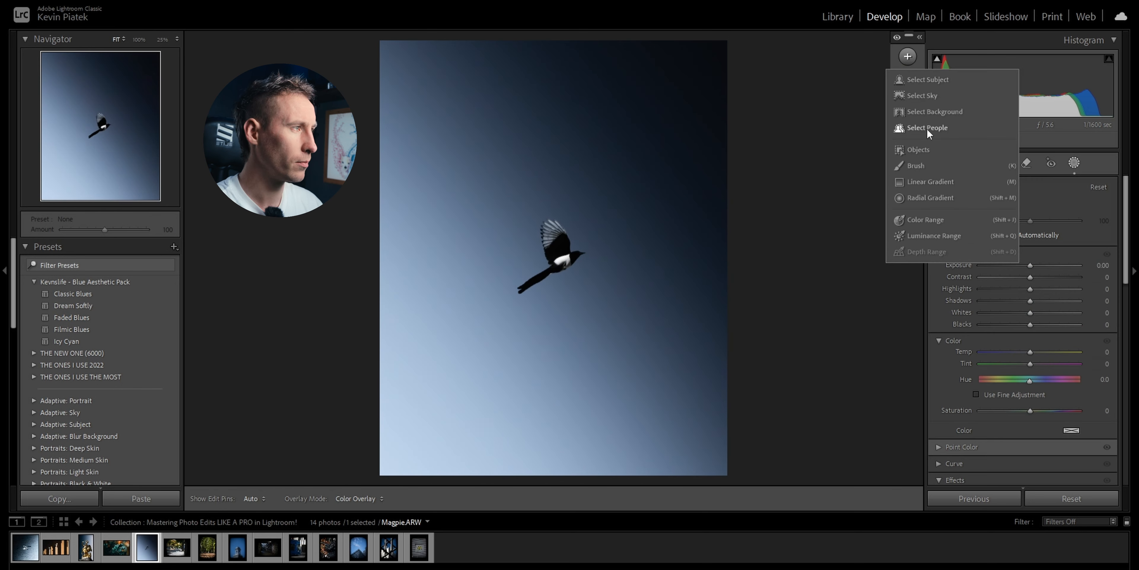
In the magpie mask, set Shadows to 39, Clarity to 19 and Whites to 45.
{"action": "left_click", "coordinate": [908, 56]}
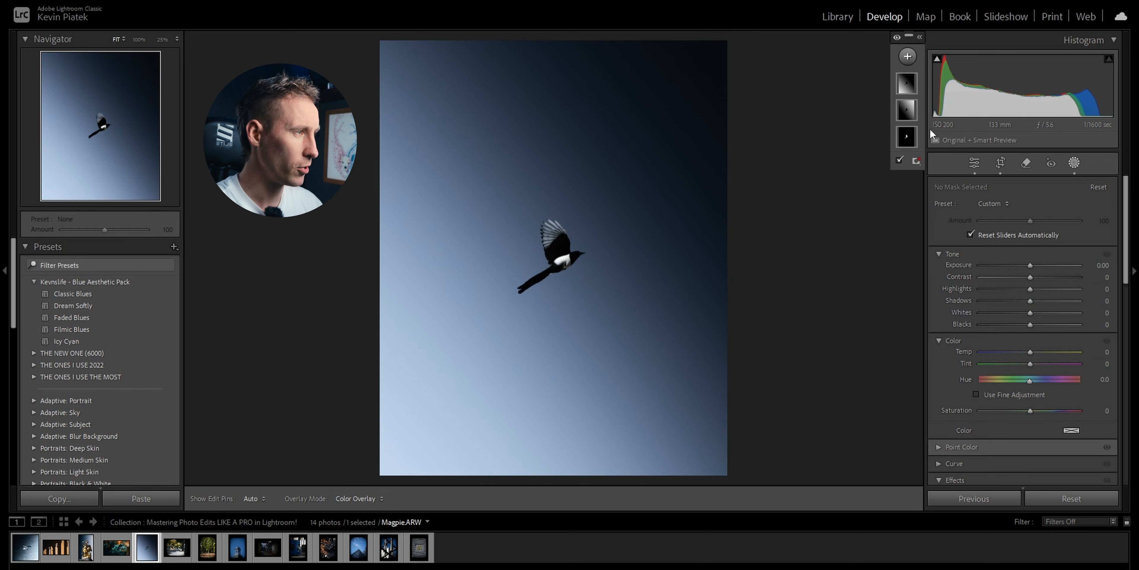
{"action": "left_click", "coordinate": [907, 138]}
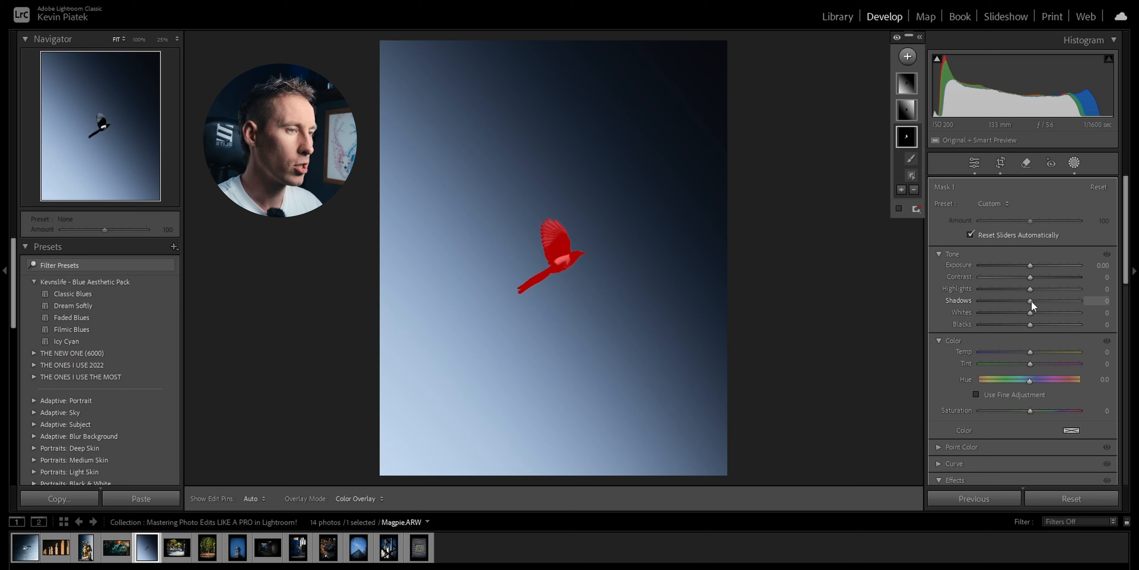
{"action": "left_click_drag", "start_coordinate": [1031, 301], "coordinate": [1063, 299]}
{"action": "scroll", "coordinate": [1063, 298], "scroll_direction": "down", "scroll_amount": 3}
{"action": "left_click_drag", "start_coordinate": [1031, 435], "coordinate": [1039, 436]}
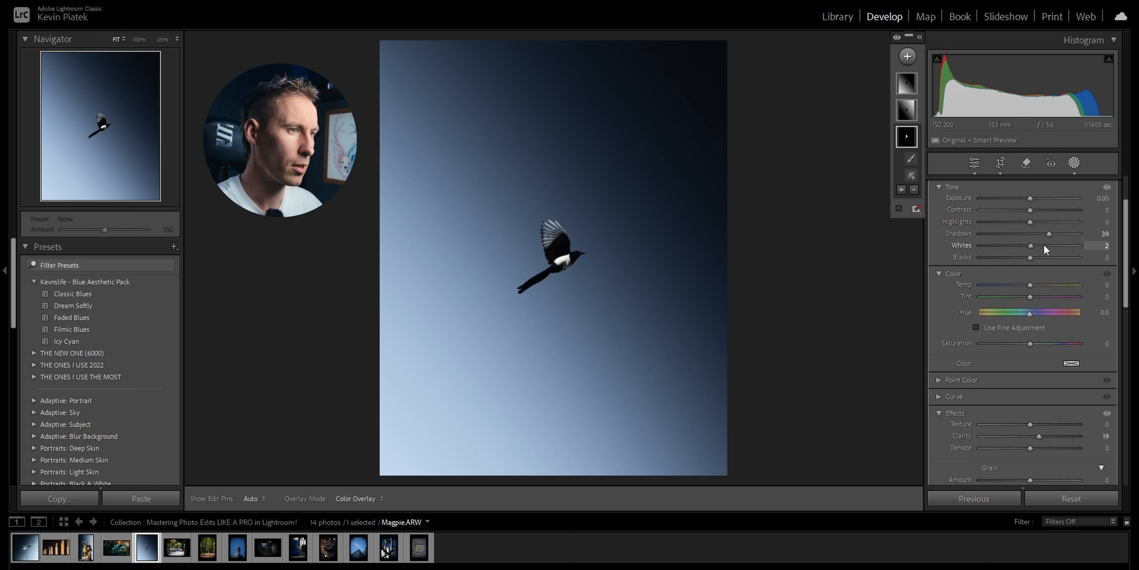
{"action": "left_click_drag", "start_coordinate": [1047, 245], "coordinate": [1068, 244]}
Try a warmer temperature on the magpie mask, return it to 0 and set the mask's saturation to -13.
{"action": "left_click", "coordinate": [97, 116]}
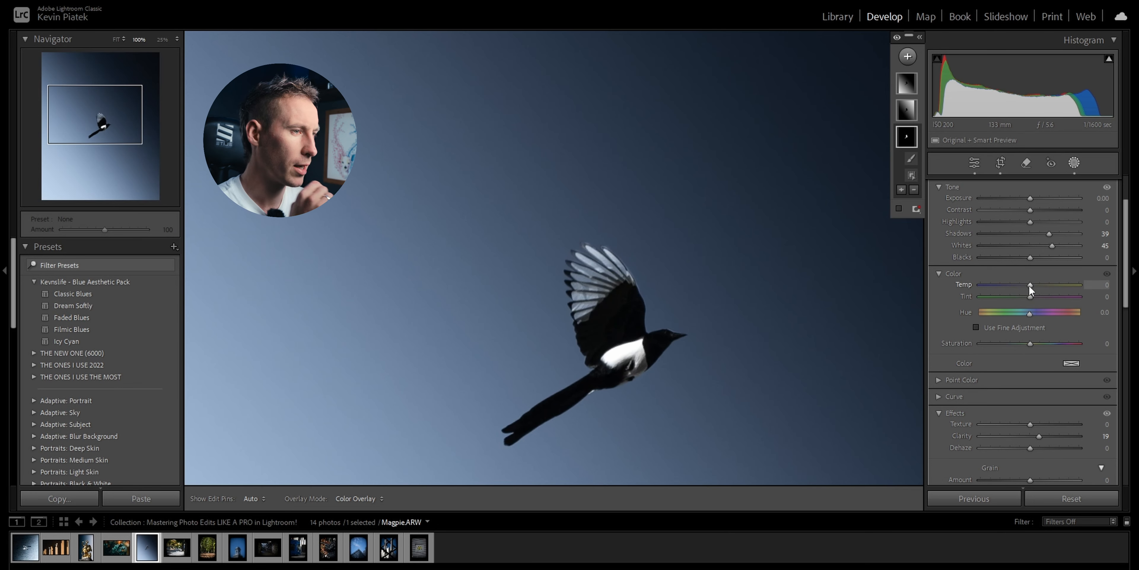
{"action": "left_click_drag", "start_coordinate": [1029, 285], "coordinate": [1035, 285]}
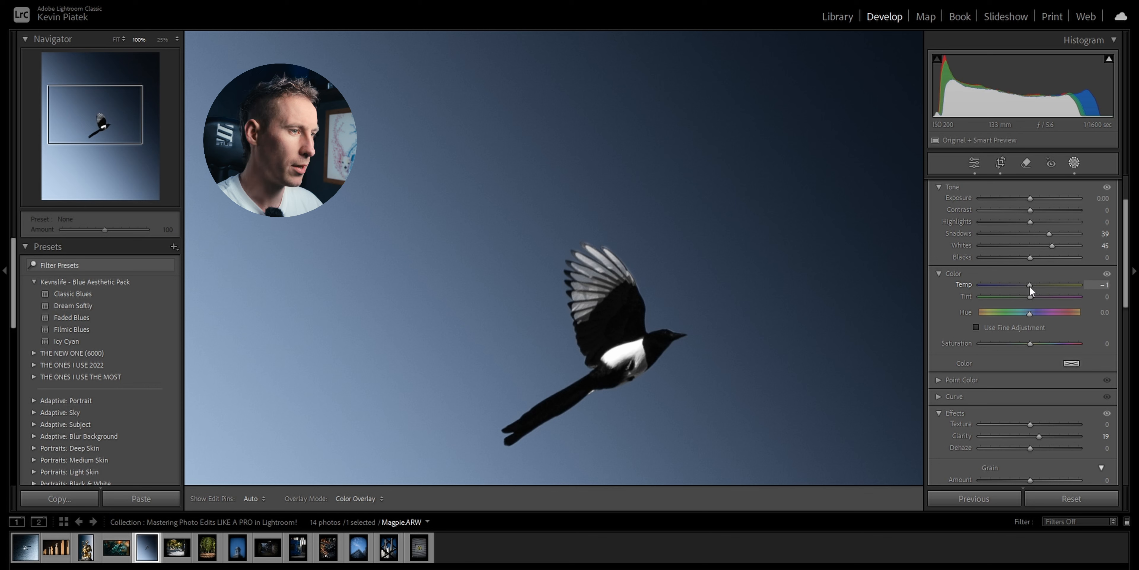
{"action": "left_click_drag", "start_coordinate": [1030, 286], "coordinate": [1030, 286]}
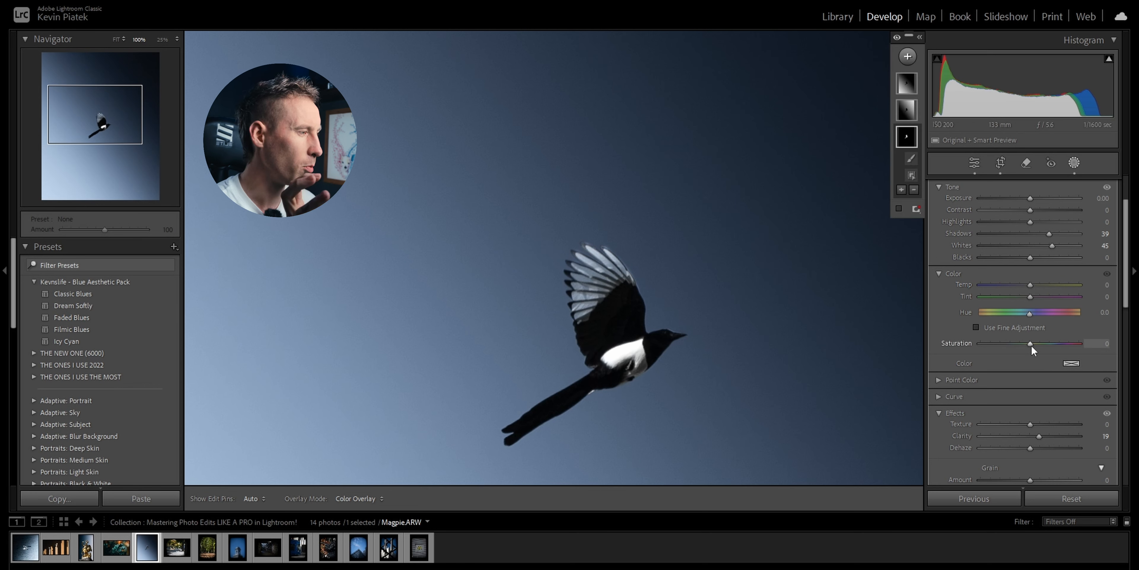
{"action": "mouse_move", "coordinate": [1028, 344]}
{"action": "left_mouse_down"}
{"action": "mouse_move", "coordinate": [1011, 343]}
{"action": "mouse_move", "coordinate": [1026, 342]}
{"action": "left_mouse_up"}
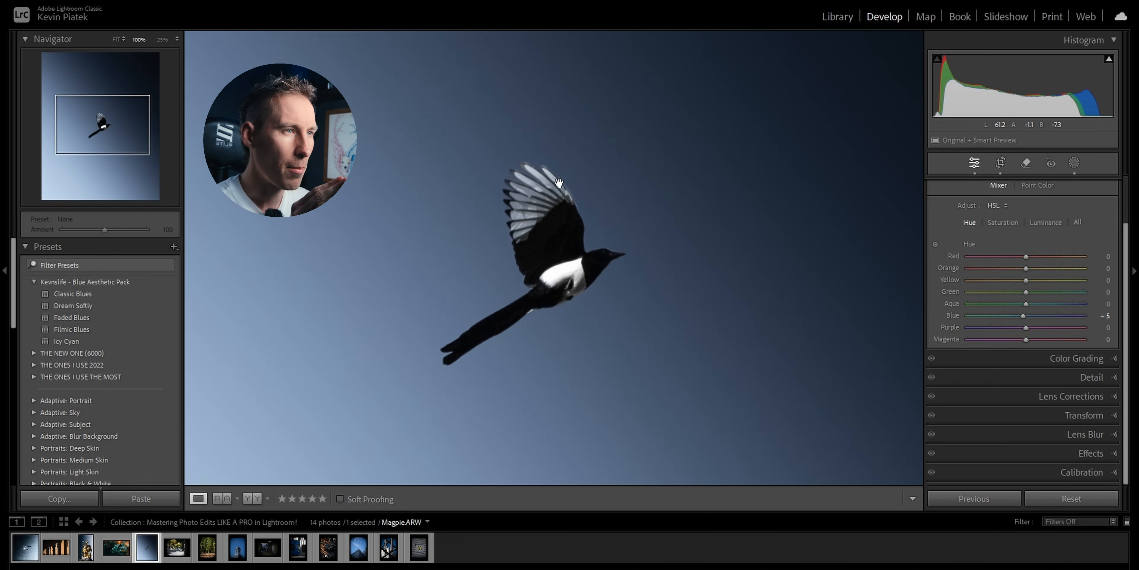
Add a diagonal linear gradient mask over the lower-left sky and reduce its saturation.
{"action": "left_click", "coordinate": [116, 38]}
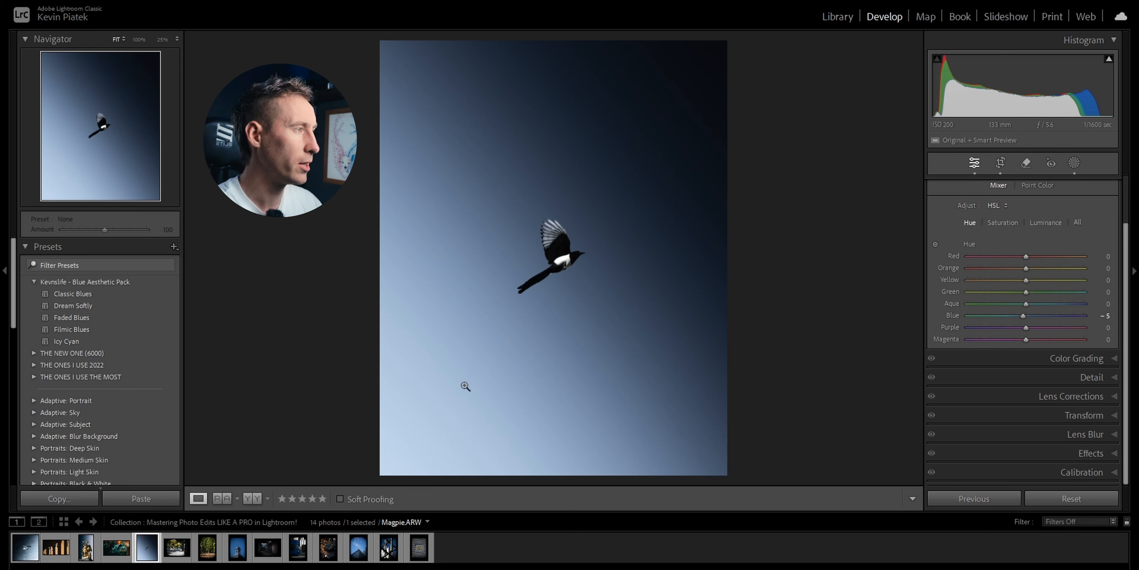
{"action": "left_click", "coordinate": [1056, 166]}
{"action": "left_click", "coordinate": [907, 56]}
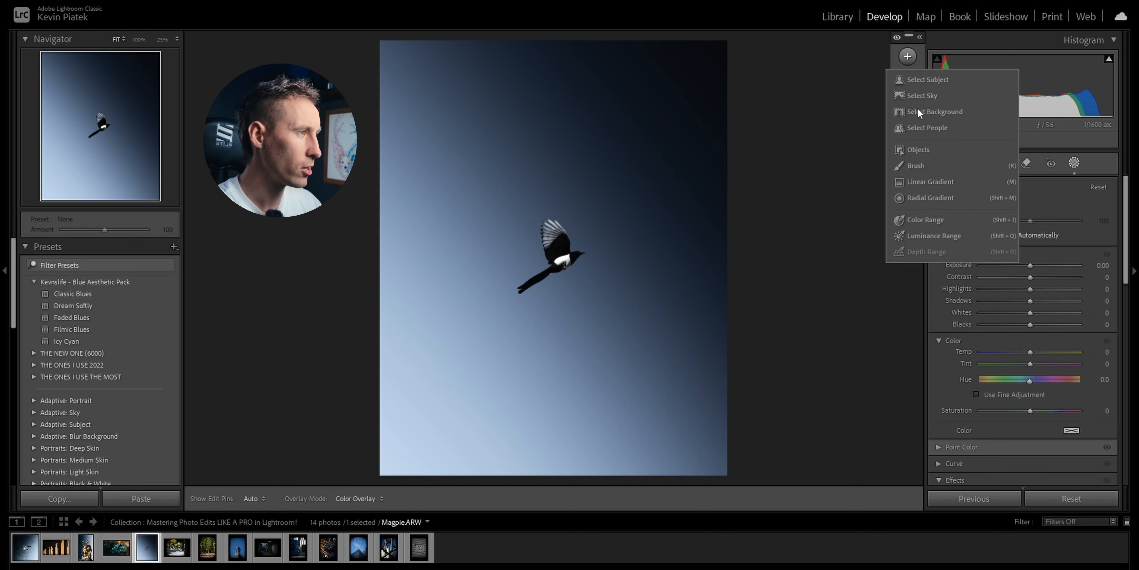
{"action": "left_click", "coordinate": [923, 184]}
{"action": "left_click_drag", "start_coordinate": [373, 458], "coordinate": [570, 223]}
{"action": "left_click_drag", "start_coordinate": [470, 341], "coordinate": [455, 381]}
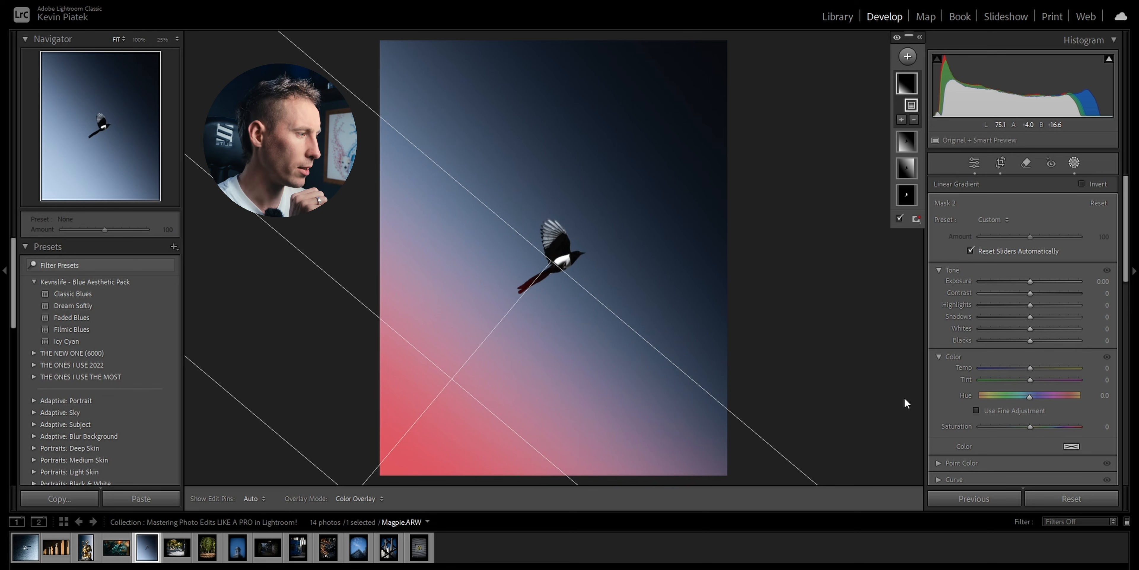
{"action": "left_click_drag", "start_coordinate": [1030, 427], "coordinate": [1013, 426]}
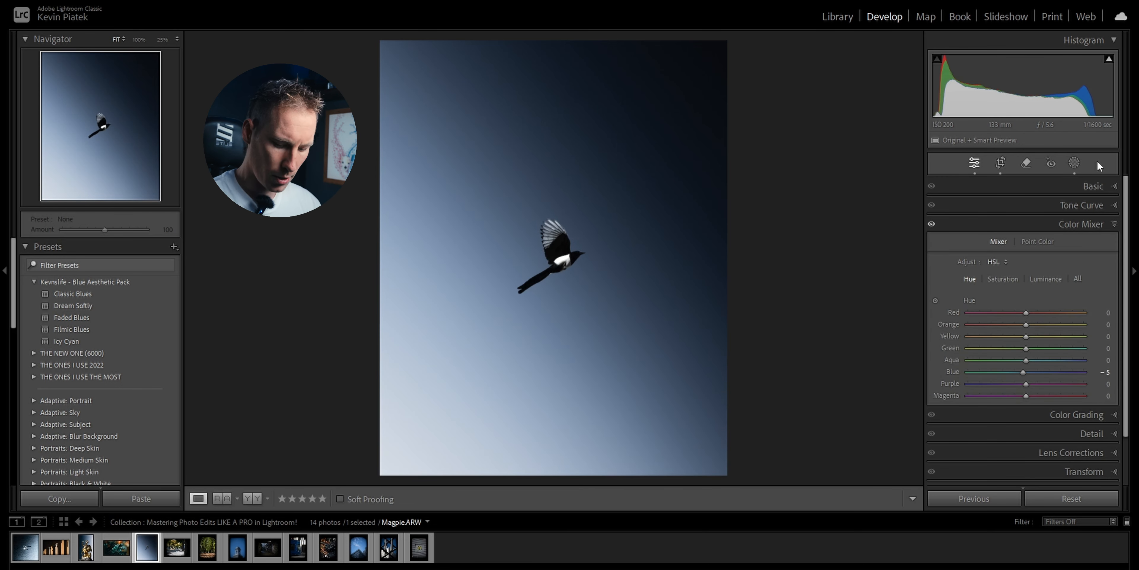
Compare the edited magpie photo with its original state.
{"action": "key", "text": "backslash"}
{"action": "key", "text": "backslash"}
{"action": "key", "text": "backslash"}
{"action": "key", "text": "backslash"}
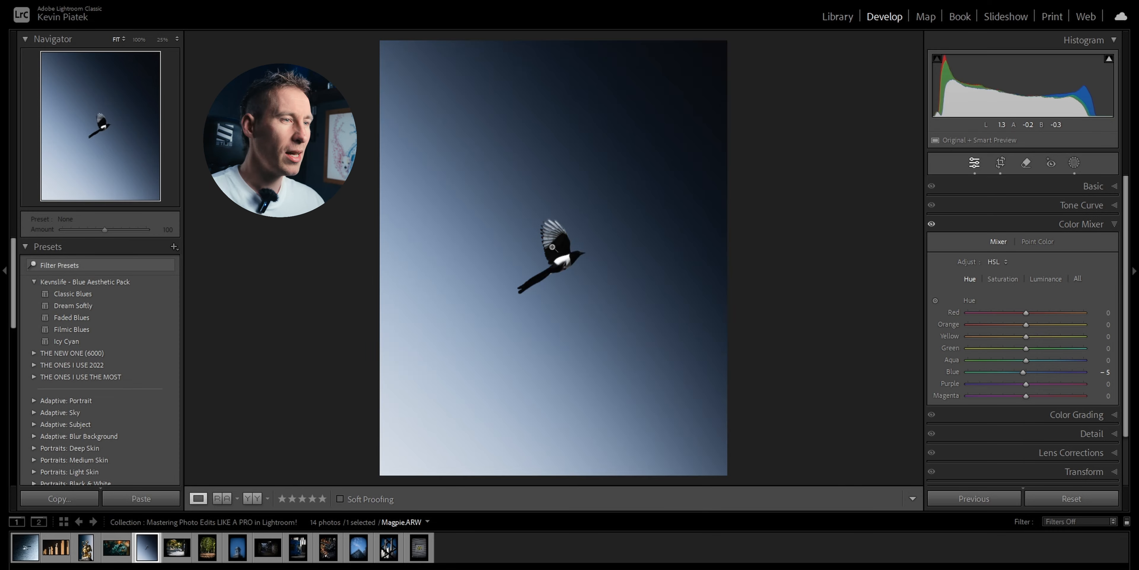
Set the magpie mask's shadows to 66 and compare the bird before and after editing.
{"action": "left_click", "coordinate": [599, 264]}
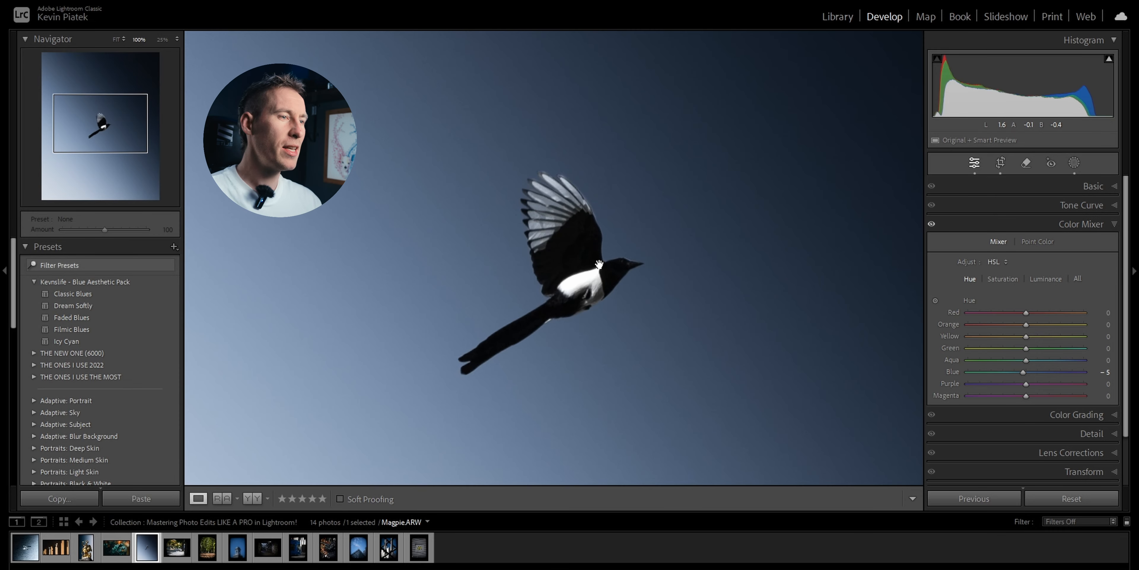
{"action": "left_click", "coordinate": [1074, 163]}
{"action": "left_click", "coordinate": [909, 165]}
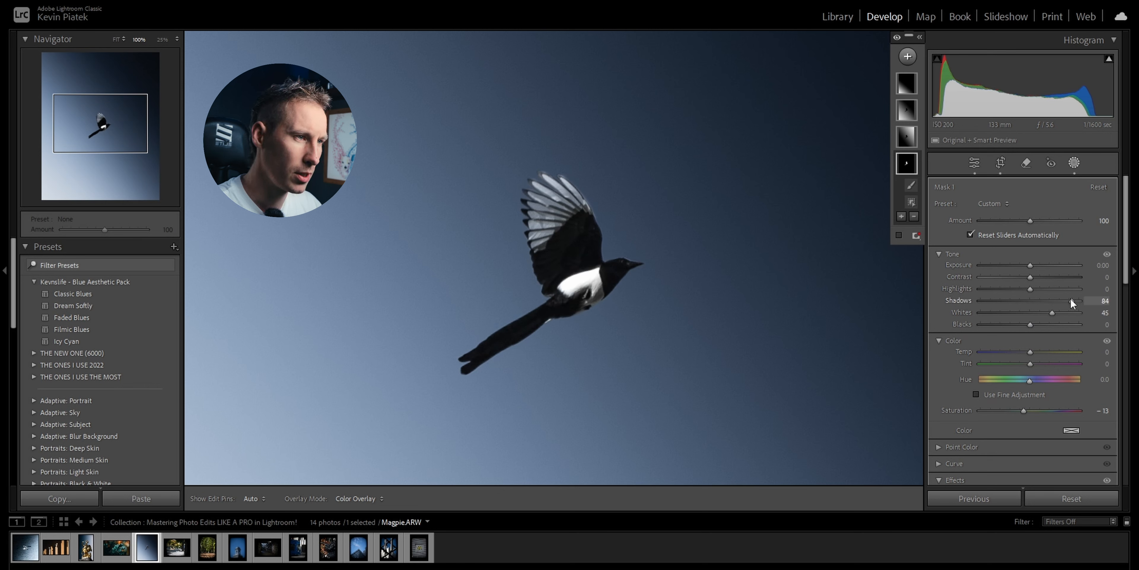
{"action": "left_click_drag", "start_coordinate": [1070, 299], "coordinate": [1062, 301]}
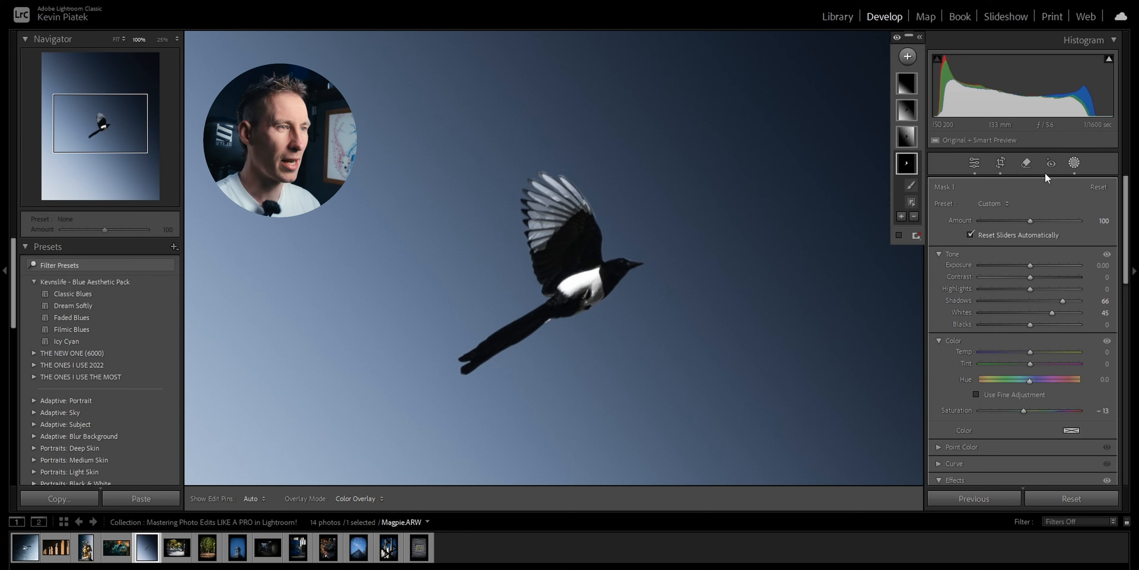
{"action": "key", "text": "backslash"}
{"action": "key", "text": "backslash"}
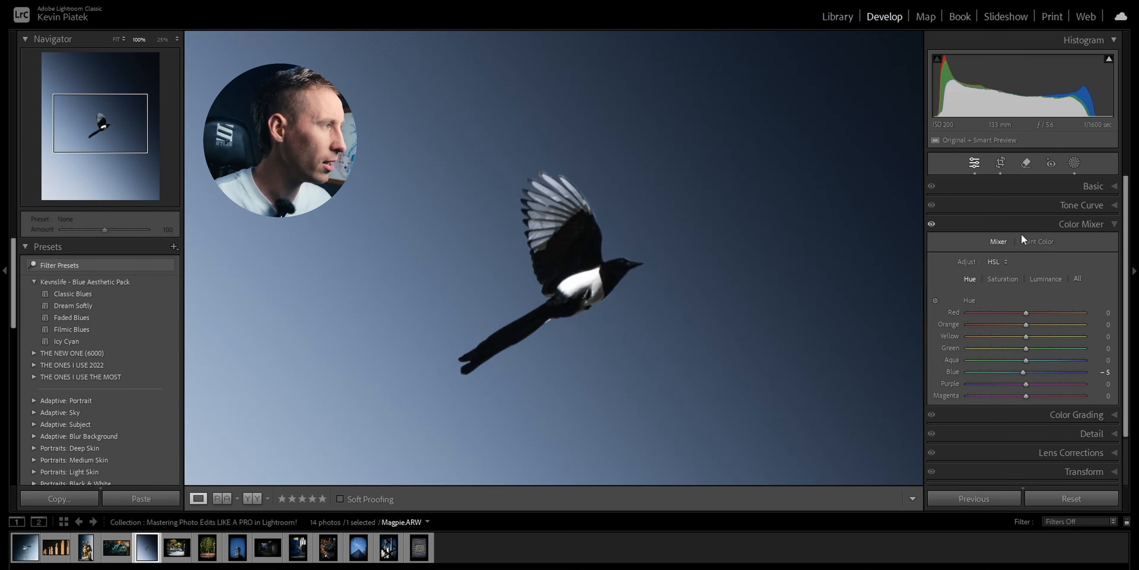
Set the magpie photo's Color Mixer saturation to -100 for every colour except Blue, which gets -35.
{"action": "key", "text": "z"}
{"action": "left_click", "coordinate": [1005, 278]}
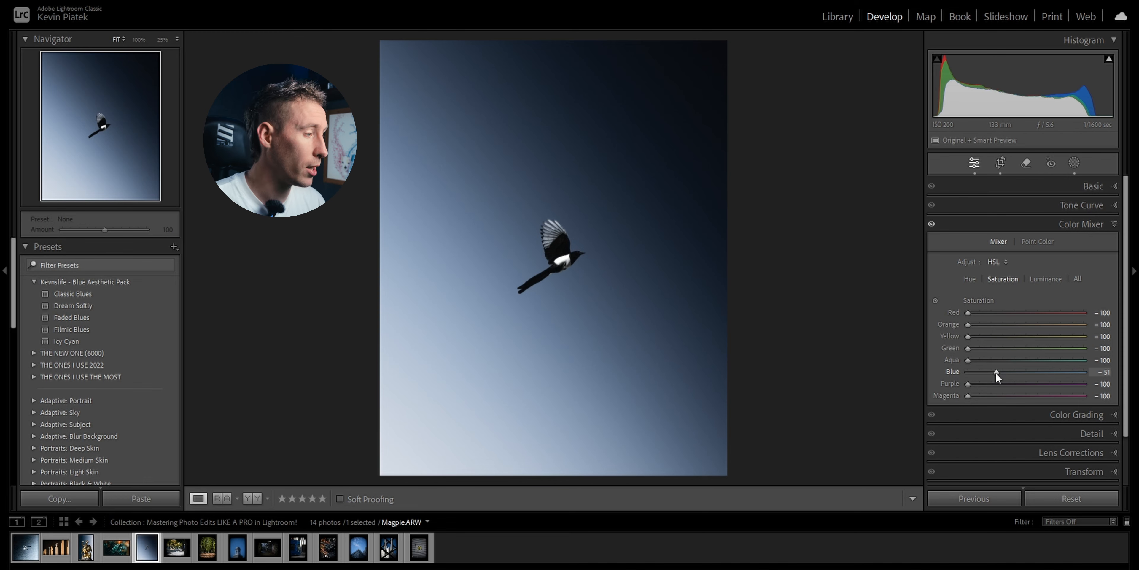
{"action": "left_click_drag", "start_coordinate": [996, 373], "coordinate": [1006, 370]}
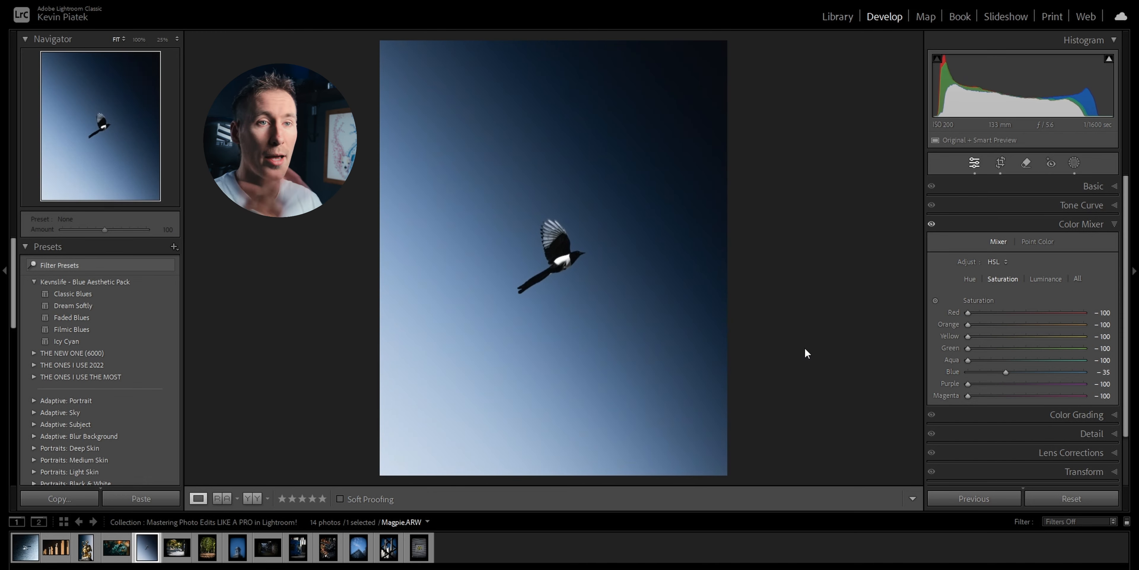
Open Path with Trees.ARW and crop it to 16 x 9, leaving out the dark frame around the tree avenue.
{"action": "key", "text": "Right"}
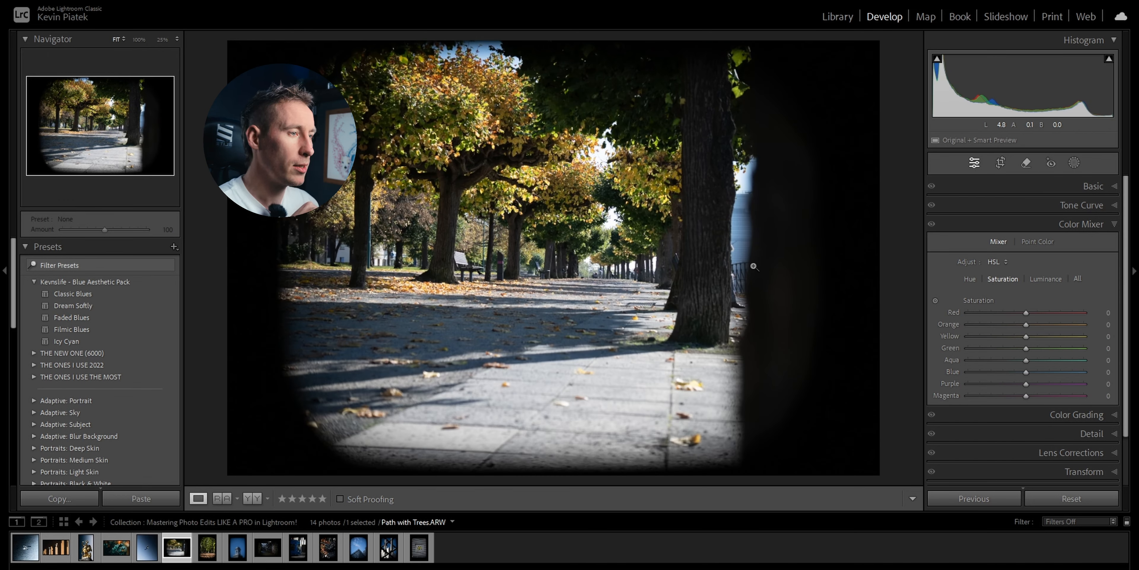
{"action": "left_click", "coordinate": [1000, 163]}
{"action": "left_click", "coordinate": [1074, 207]}
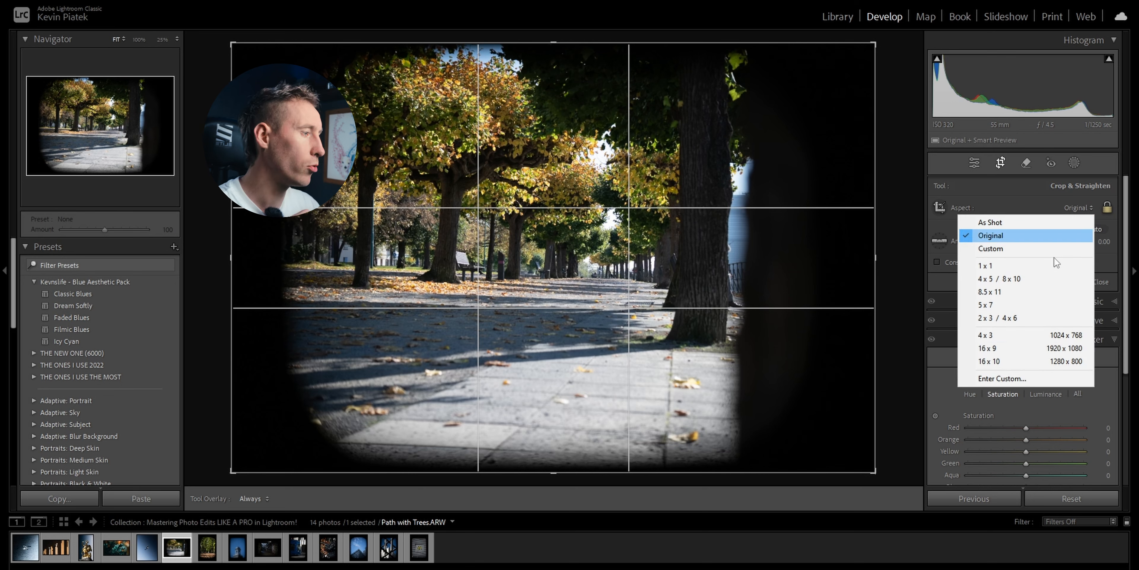
{"action": "left_click", "coordinate": [1015, 351]}
{"action": "left_click_drag", "start_coordinate": [896, 213], "coordinate": [898, 203]}
{"action": "left_click", "coordinate": [939, 241]}
{"action": "left_click_drag", "start_coordinate": [617, 276], "coordinate": [528, 277]}
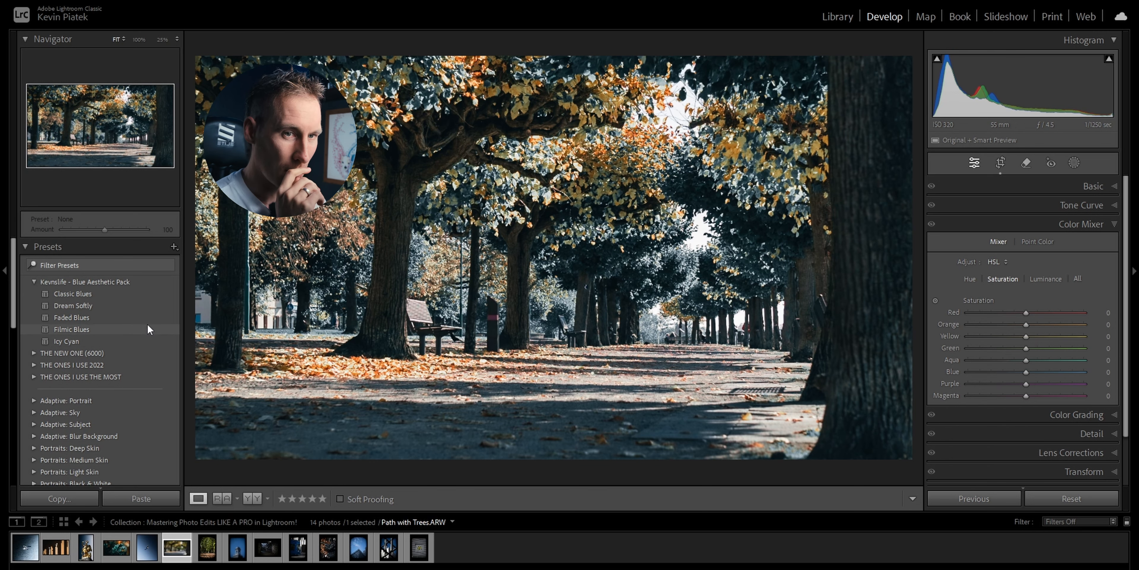
Apply the Dream Softly preset to the tree path photo and set the exposure to +0.45.
{"action": "left_click", "coordinate": [150, 306]}
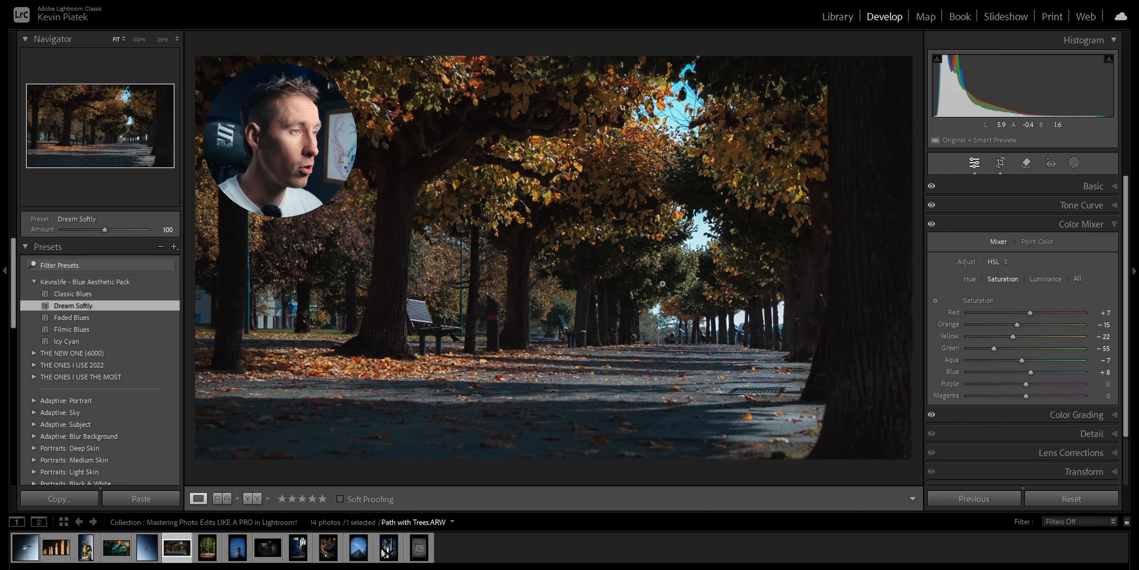
{"action": "left_click", "coordinate": [1110, 187]}
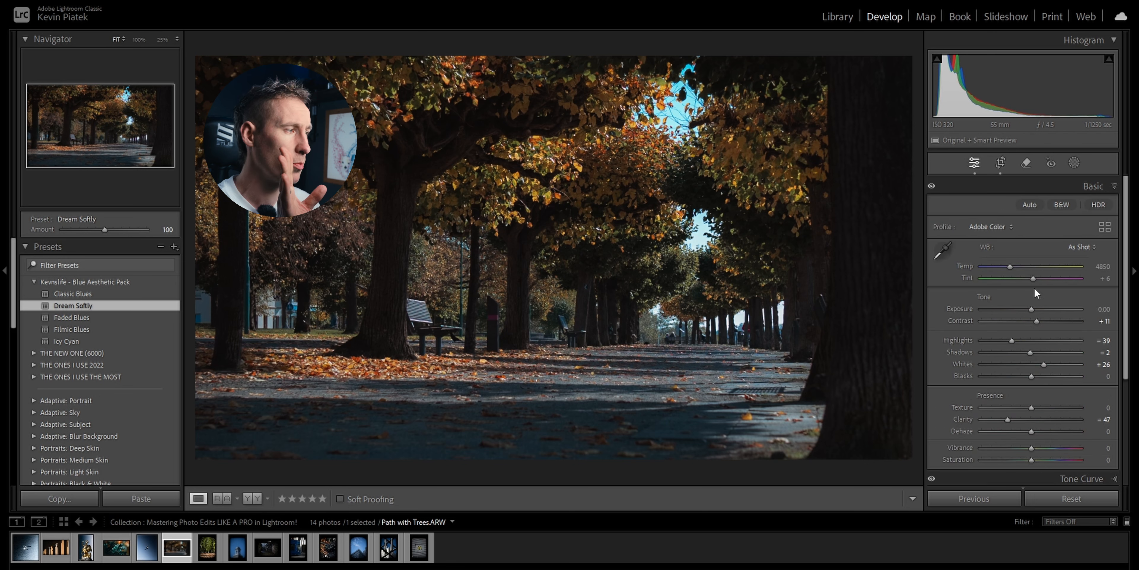
{"action": "left_click_drag", "start_coordinate": [1033, 312], "coordinate": [1035, 312]}
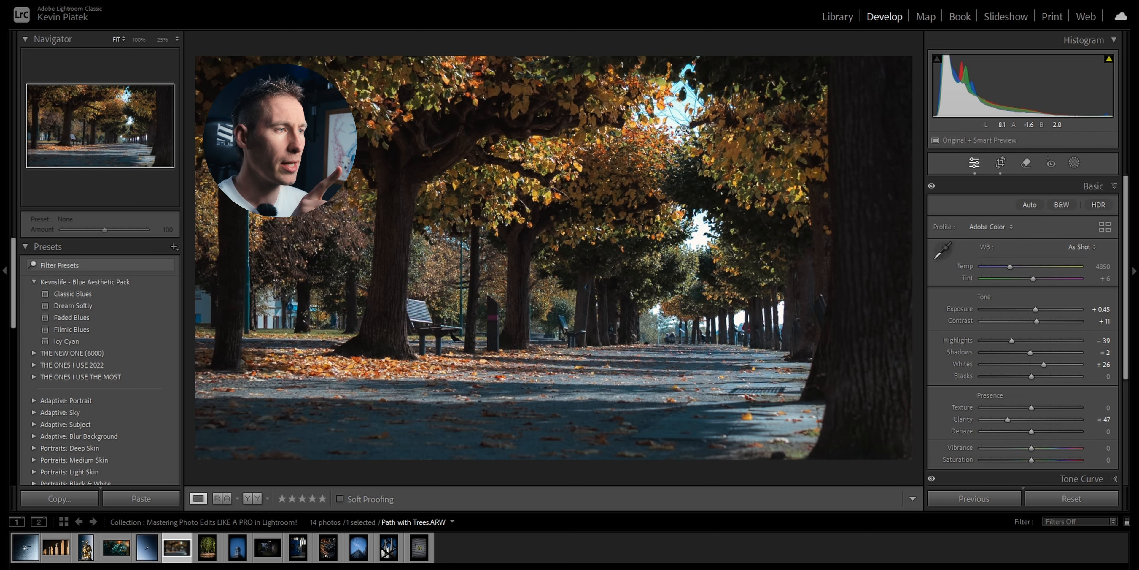
Set the saturation of all eight Color Mixer colours to -100.
{"action": "left_click", "coordinate": [1114, 186]}
{"action": "left_click", "coordinate": [1081, 224]}
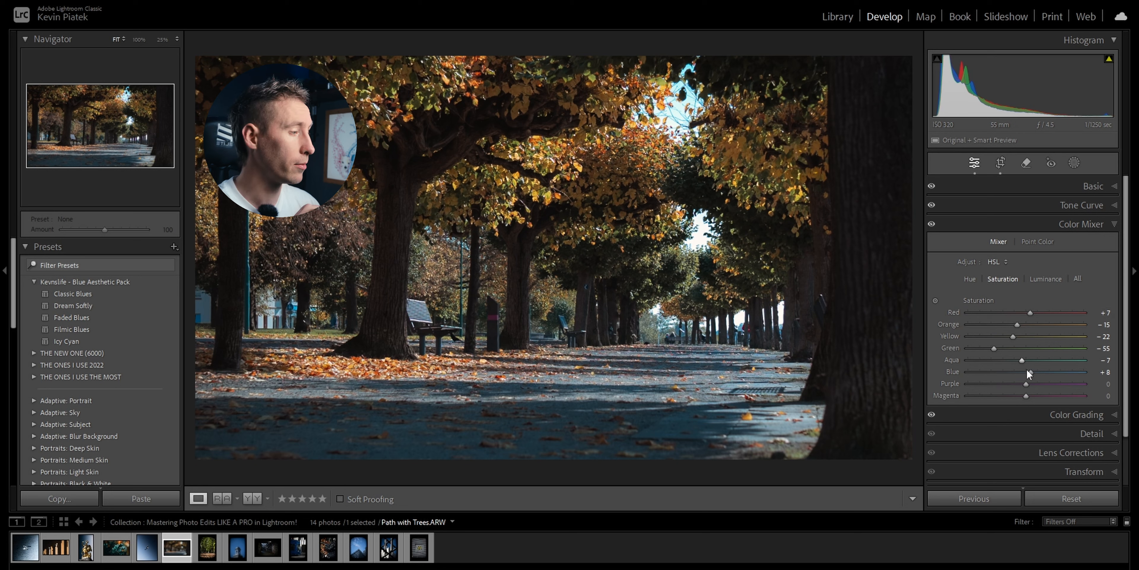
{"action": "left_click_drag", "start_coordinate": [1031, 372], "coordinate": [967, 372]}
{"action": "left_click_drag", "start_coordinate": [1022, 360], "coordinate": [968, 360]}
{"action": "left_click_drag", "start_coordinate": [993, 348], "coordinate": [968, 313]}
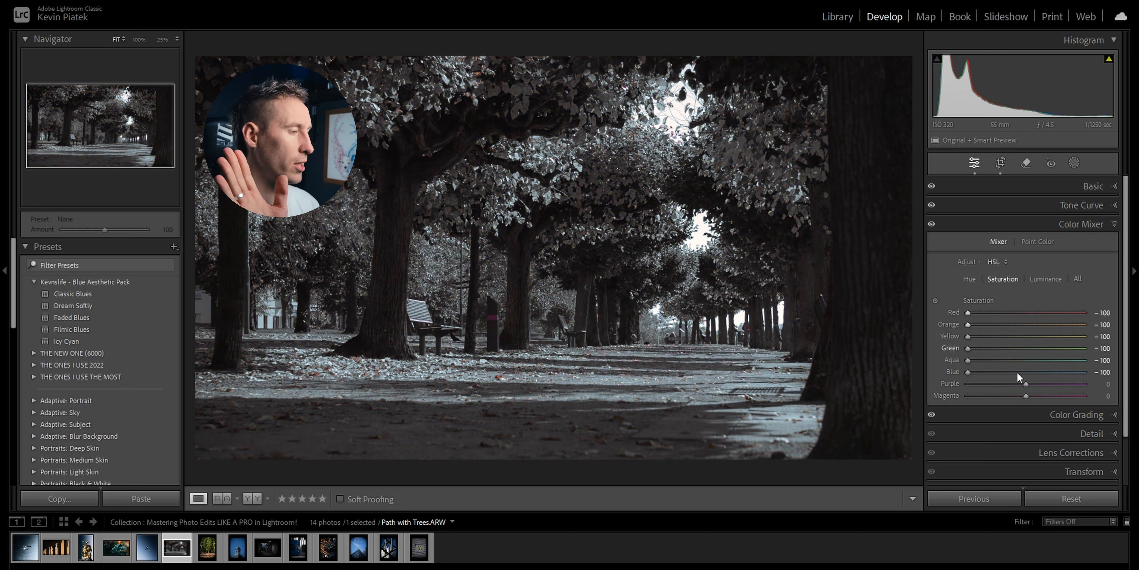
{"action": "left_click_drag", "start_coordinate": [984, 396], "coordinate": [968, 396]}
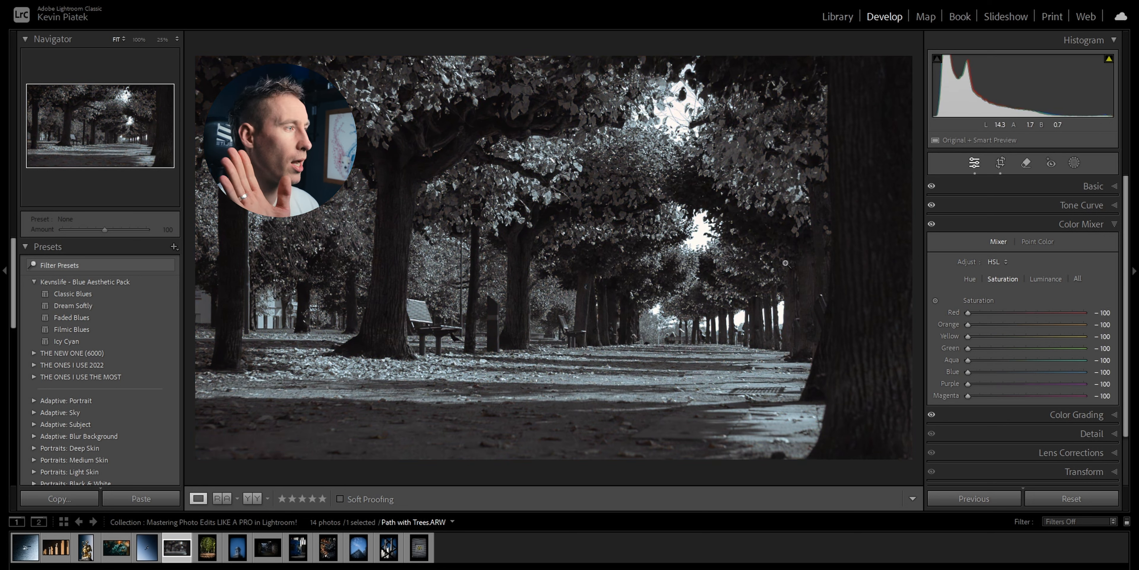
Examine the Color Mixer hue settings and the individual colour channels of the tone curve.
{"action": "left_click", "coordinate": [1110, 225]}
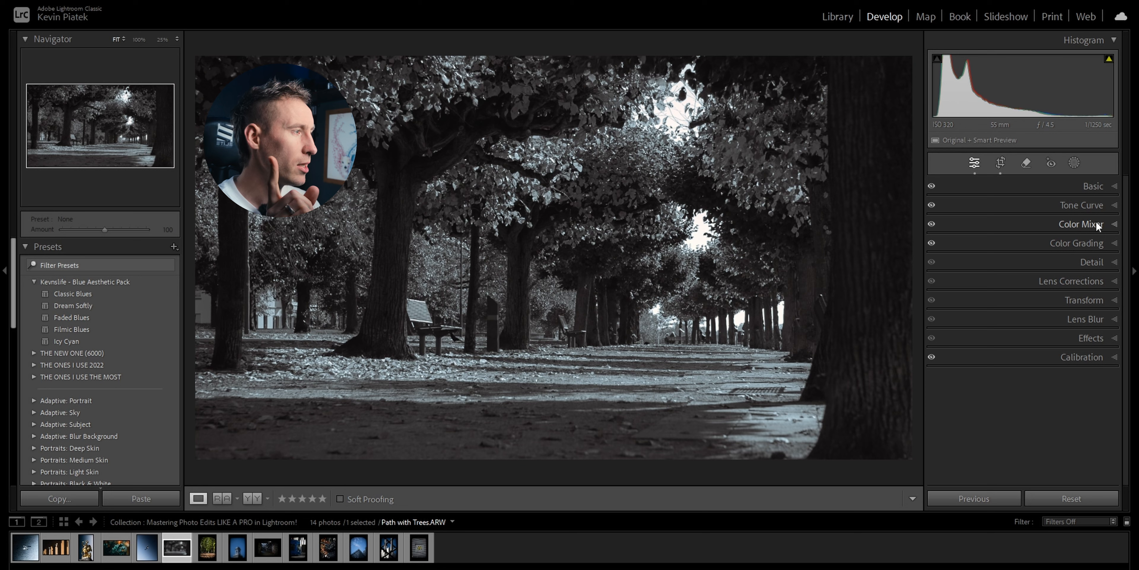
{"action": "left_click", "coordinate": [1106, 242]}
{"action": "left_click", "coordinate": [1093, 224]}
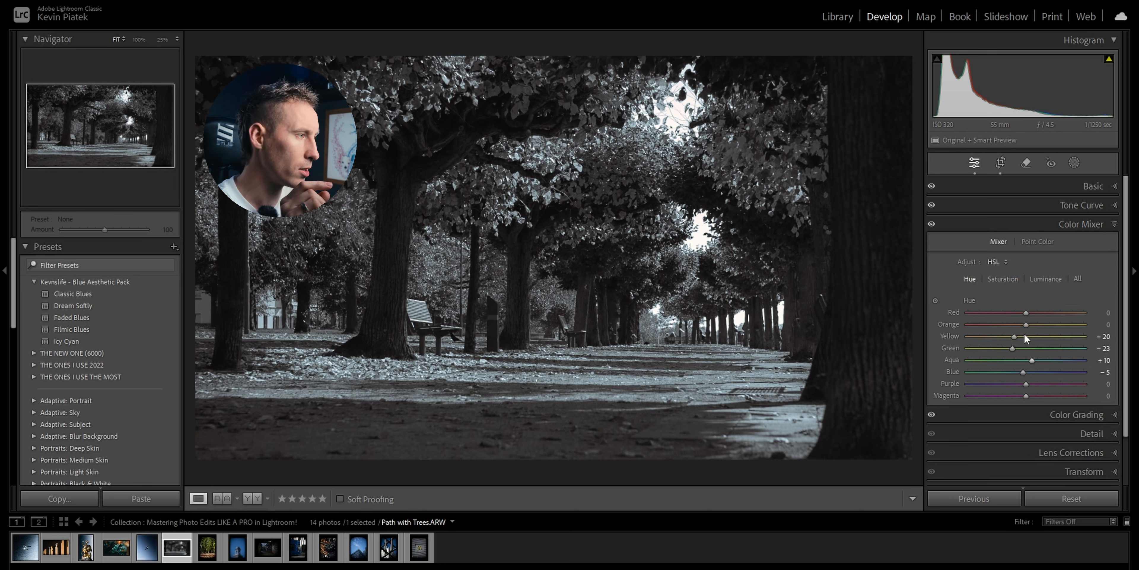
{"action": "left_click", "coordinate": [1109, 224]}
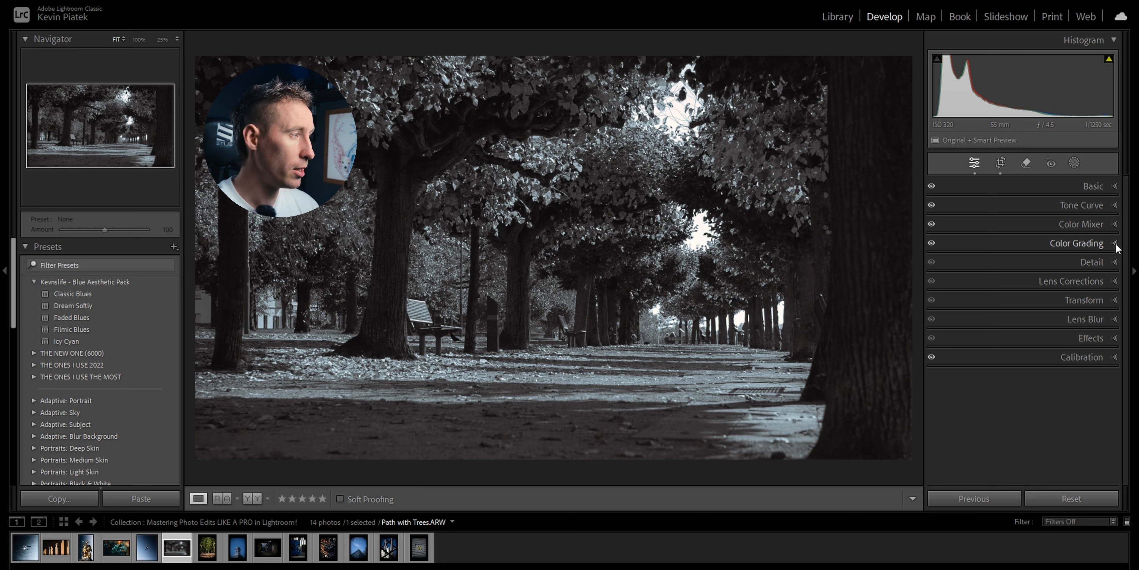
{"action": "left_click", "coordinate": [1116, 205]}
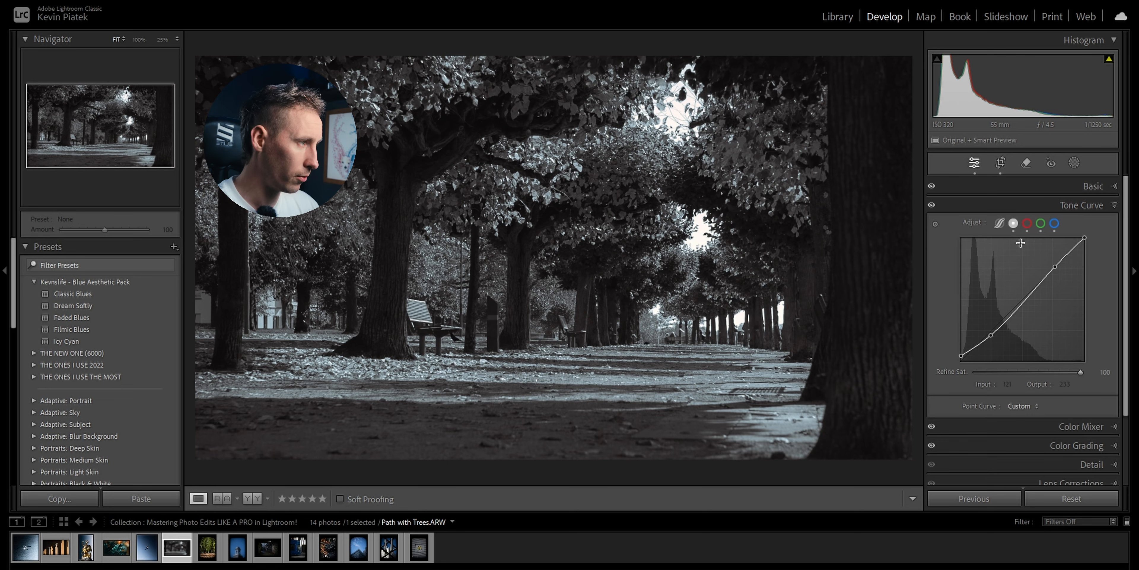
{"action": "left_click", "coordinate": [1041, 223]}
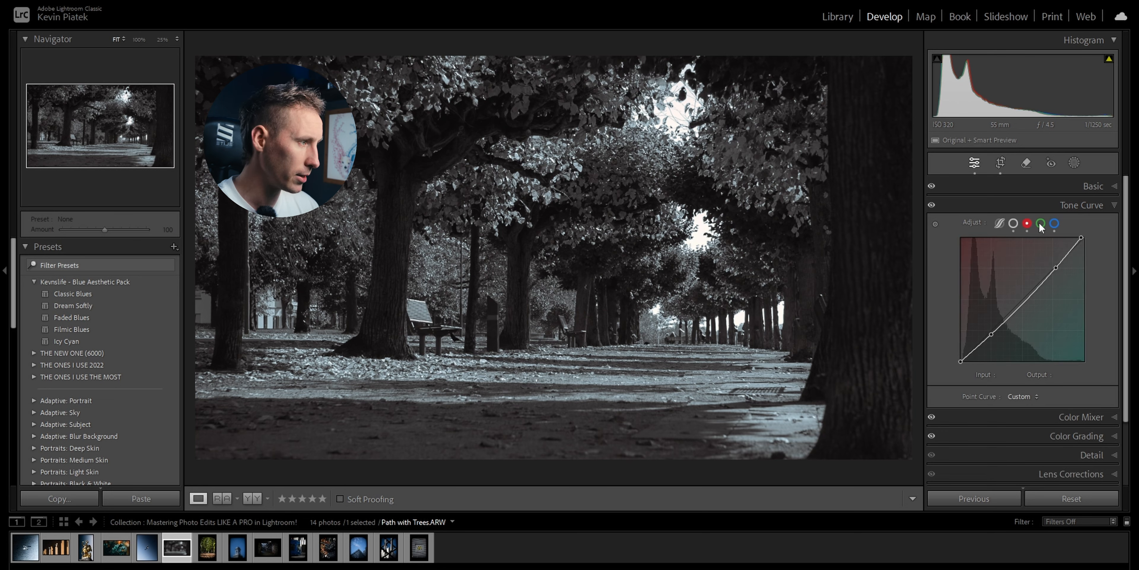
{"action": "left_click", "coordinate": [1056, 225]}
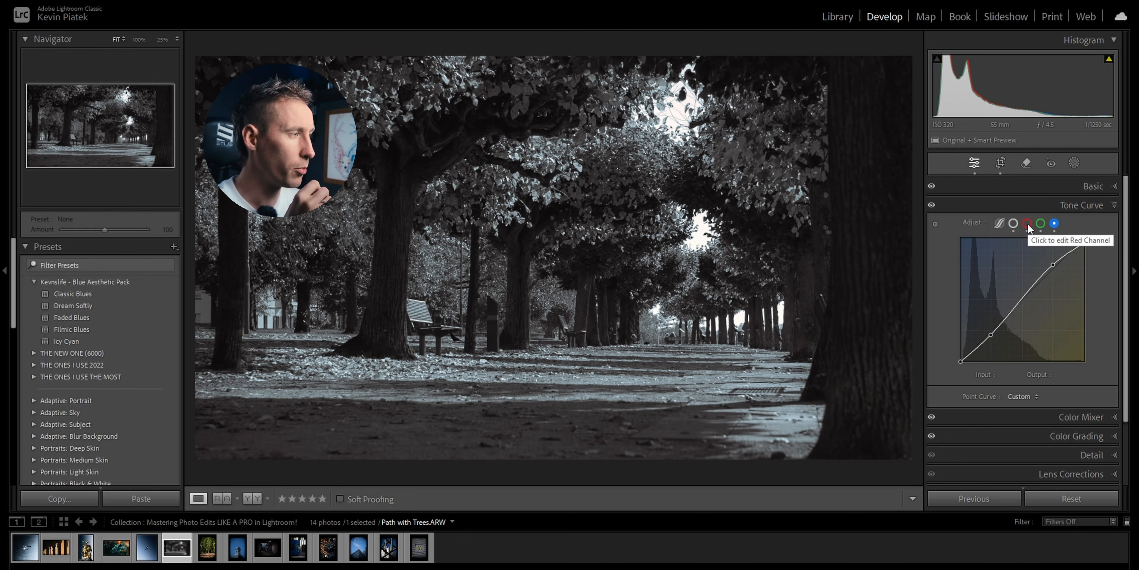
{"action": "left_click", "coordinate": [1028, 223]}
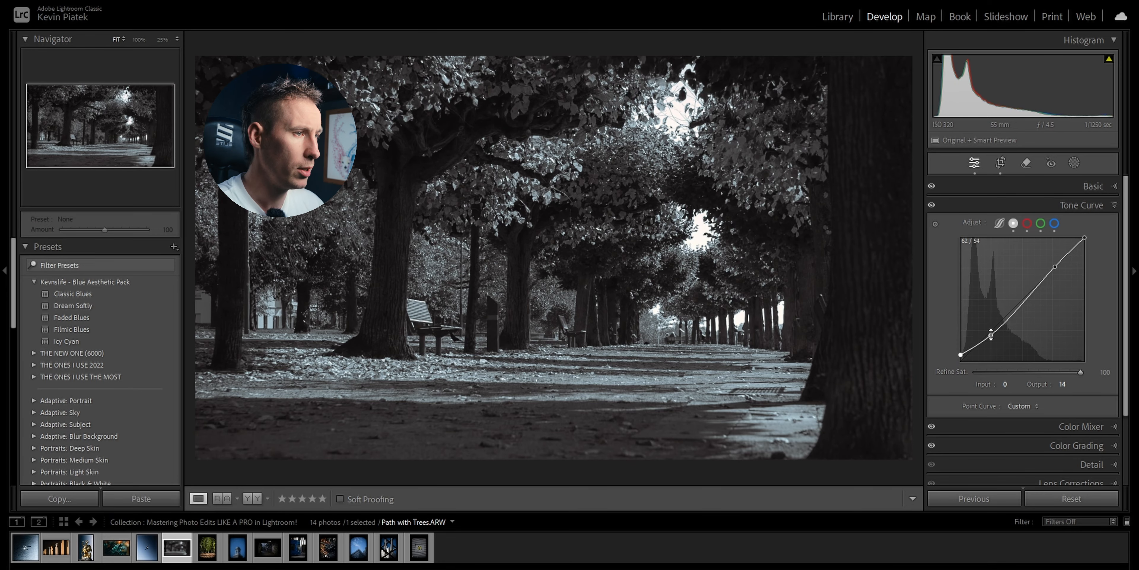
Shape the main tone curve: lower the shadow point to 61/48, add a midpoint at 129/130 and lift the highlight point slightly.
{"action": "left_click_drag", "start_coordinate": [990, 336], "coordinate": [990, 338]}
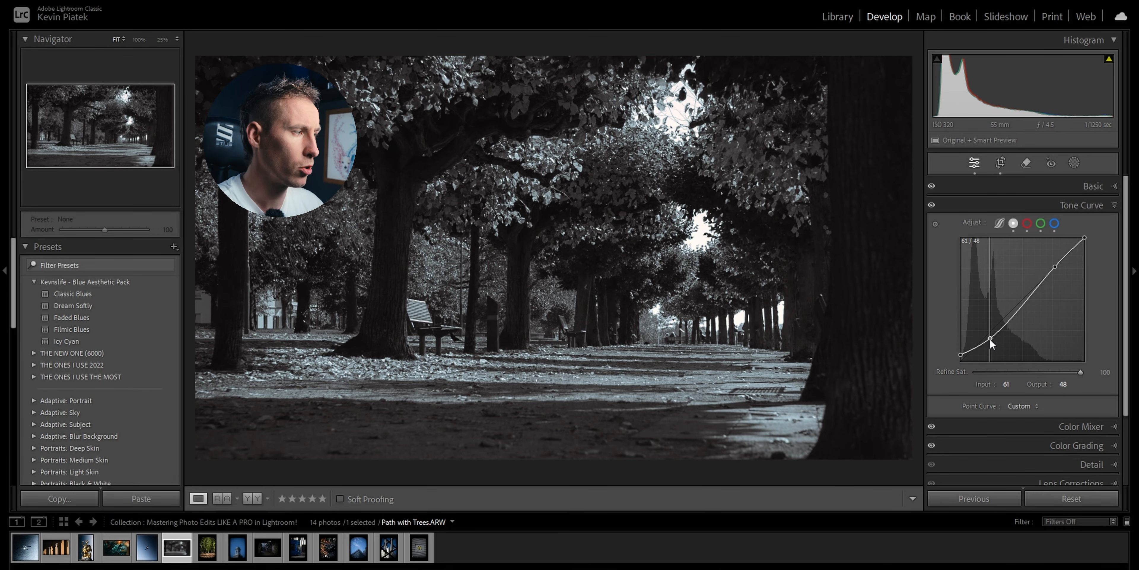
{"action": "left_click", "coordinate": [1023, 304]}
{"action": "left_click_drag", "start_coordinate": [1023, 303], "coordinate": [1023, 298]}
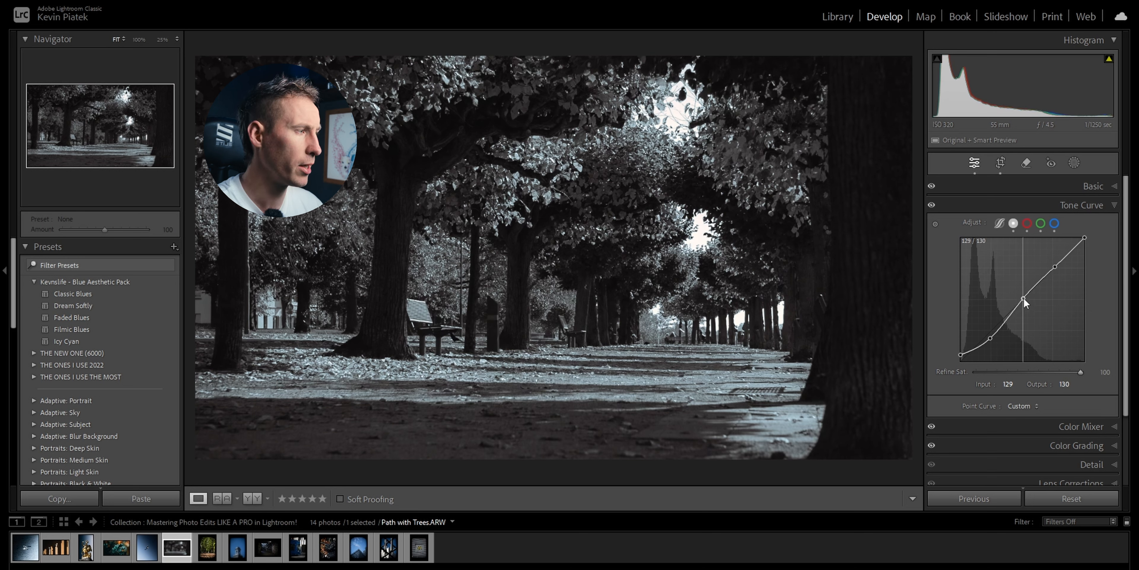
{"action": "left_click_drag", "start_coordinate": [1054, 267], "coordinate": [1053, 265]}
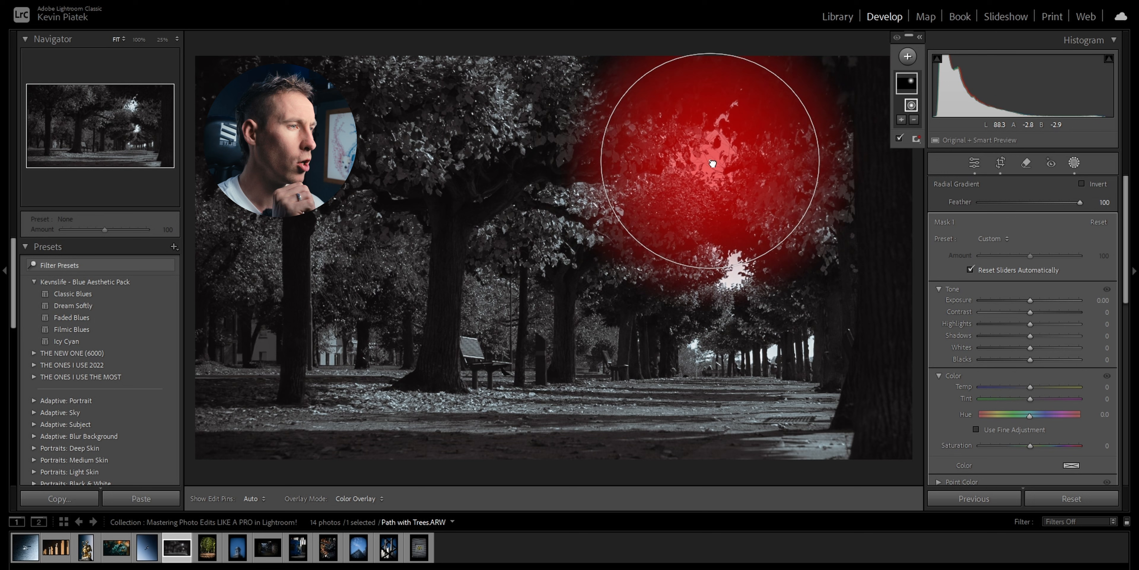
Position a radial gradient over the upper bright sky gap and set contrast -40, clarity -22, dehaze -72 and exposure 0.89.
{"action": "left_click_drag", "start_coordinate": [713, 163], "coordinate": [712, 163]}
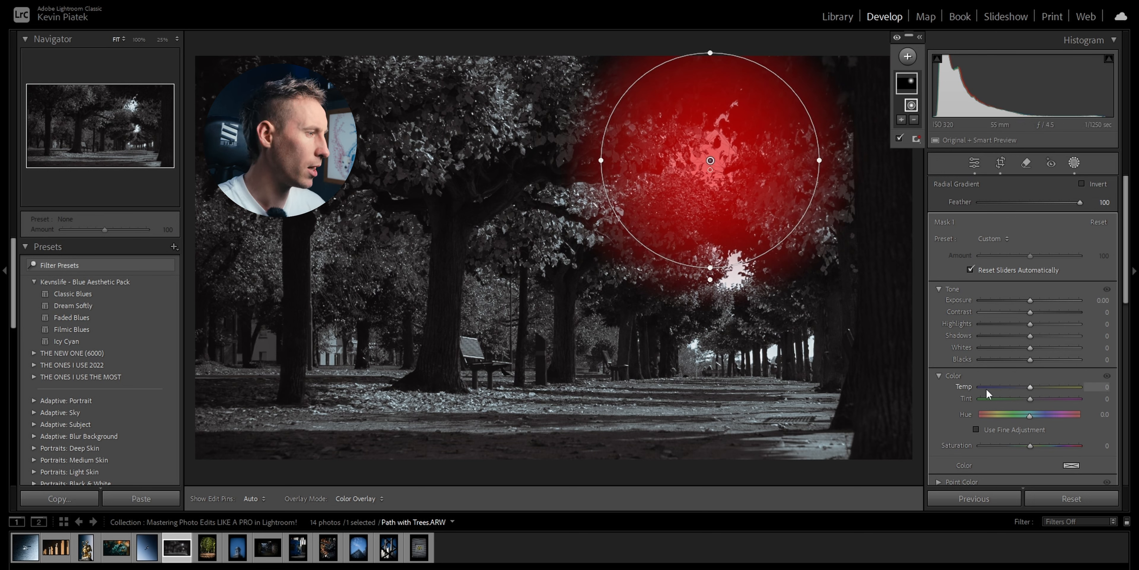
{"action": "left_click_drag", "start_coordinate": [1030, 312], "coordinate": [1011, 312]}
{"action": "scroll", "coordinate": [993, 376], "scroll_direction": "down", "scroll_amount": 5}
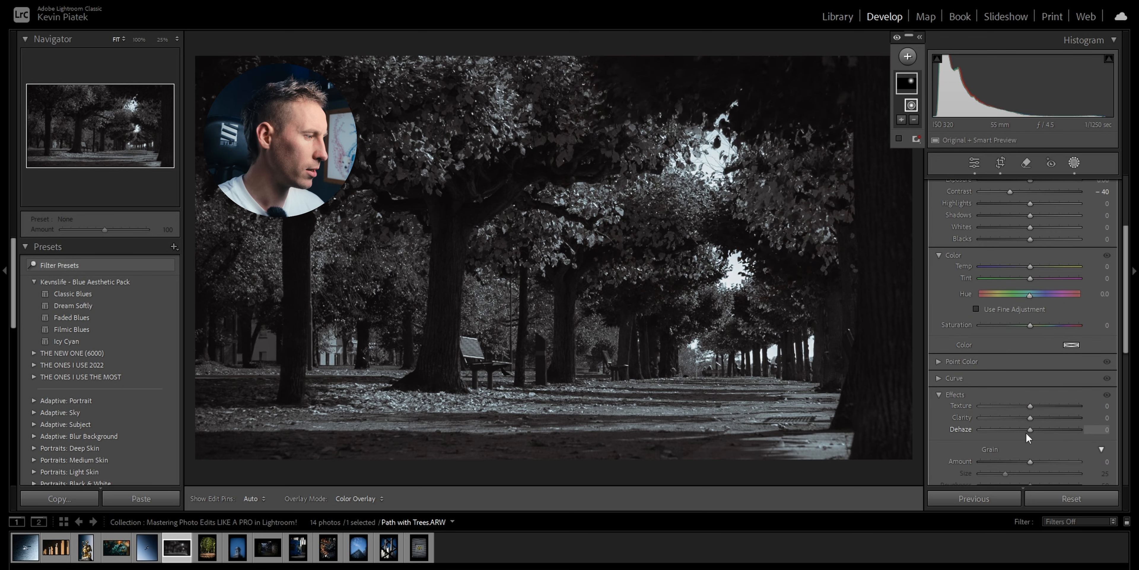
{"action": "mouse_move", "coordinate": [1027, 429]}
{"action": "left_mouse_down"}
{"action": "mouse_move", "coordinate": [995, 428]}
{"action": "mouse_move", "coordinate": [1018, 417]}
{"action": "left_mouse_up"}
{"action": "scroll", "coordinate": [1018, 405], "scroll_direction": "up", "scroll_amount": 3}
{"action": "left_click_drag", "start_coordinate": [1033, 240], "coordinate": [1043, 239]}
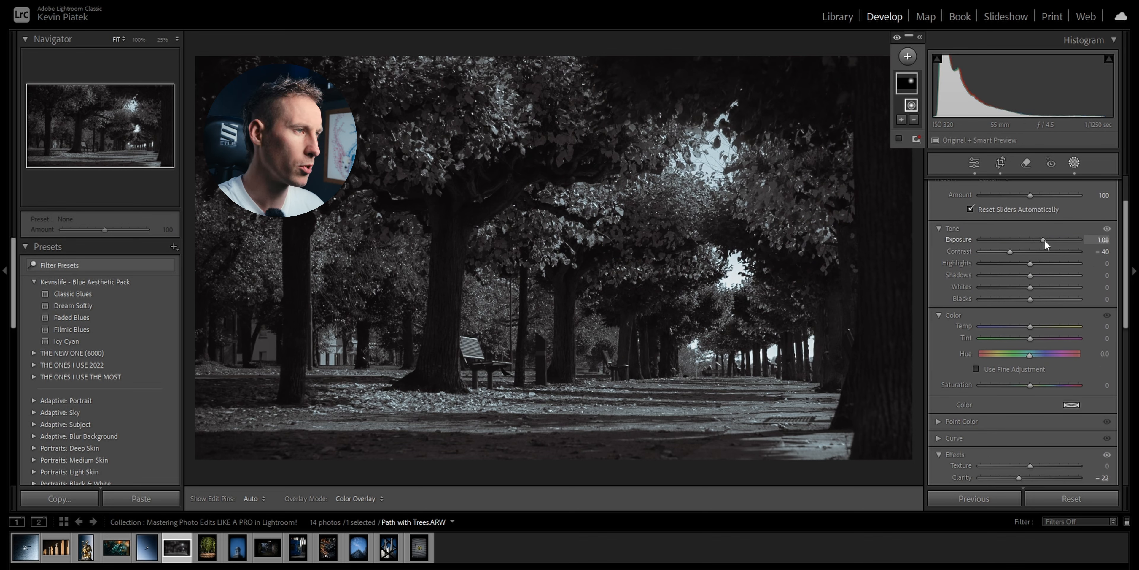
Duplicate the radial glow mask, move the copy onto the smaller sky gap below and shrink it to fit.
{"action": "mouse_move", "coordinate": [901, 94]}
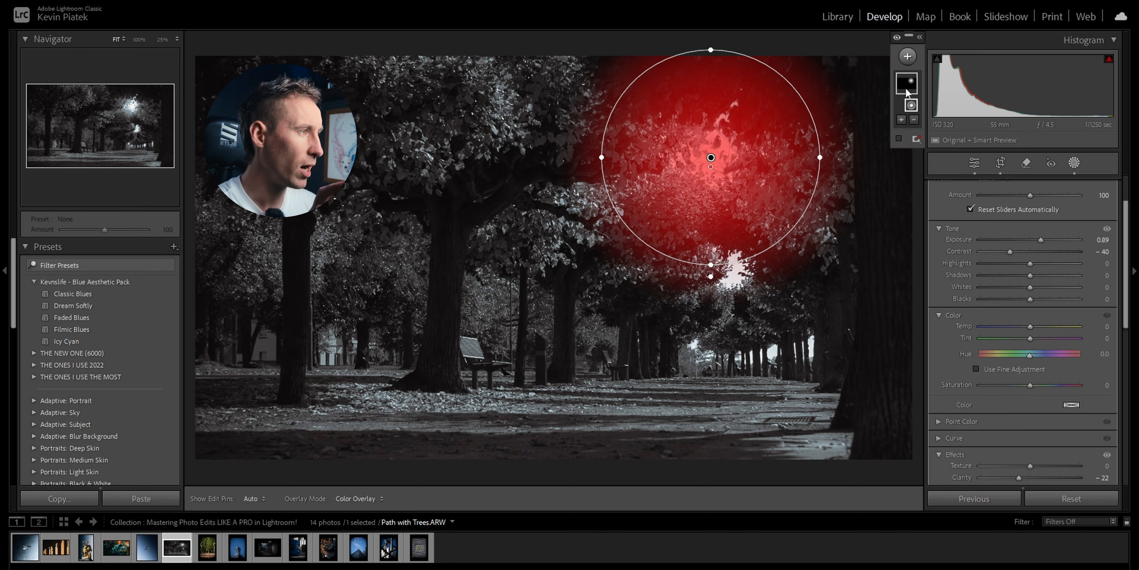
{"action": "right_click", "coordinate": [905, 93]}
{"action": "left_click", "coordinate": [951, 155]}
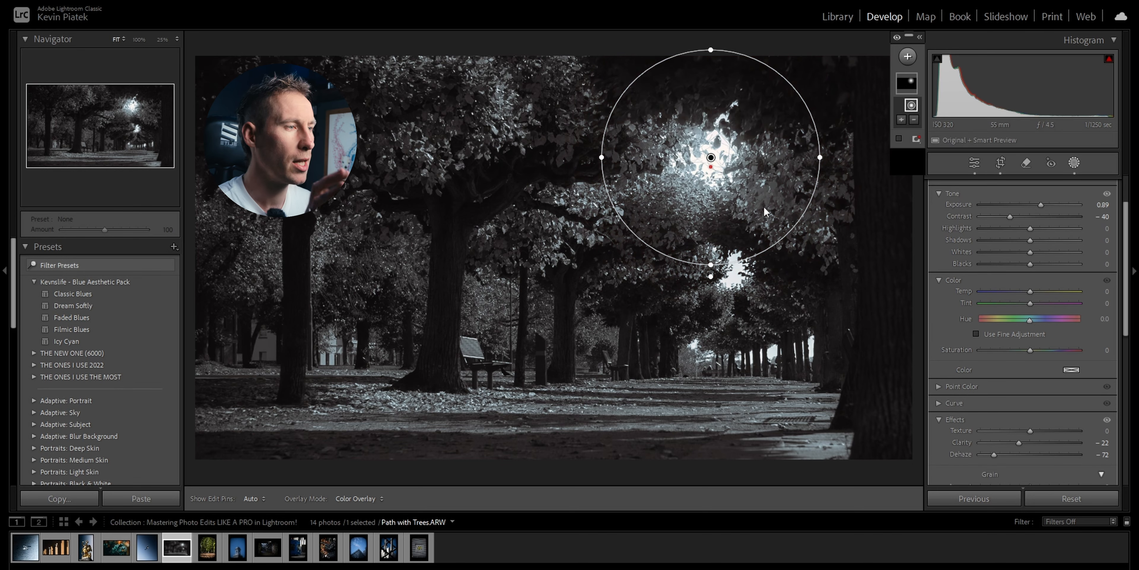
{"action": "left_click_drag", "start_coordinate": [711, 160], "coordinate": [733, 267]}
{"action": "left_click_drag", "start_coordinate": [839, 262], "coordinate": [780, 267]}
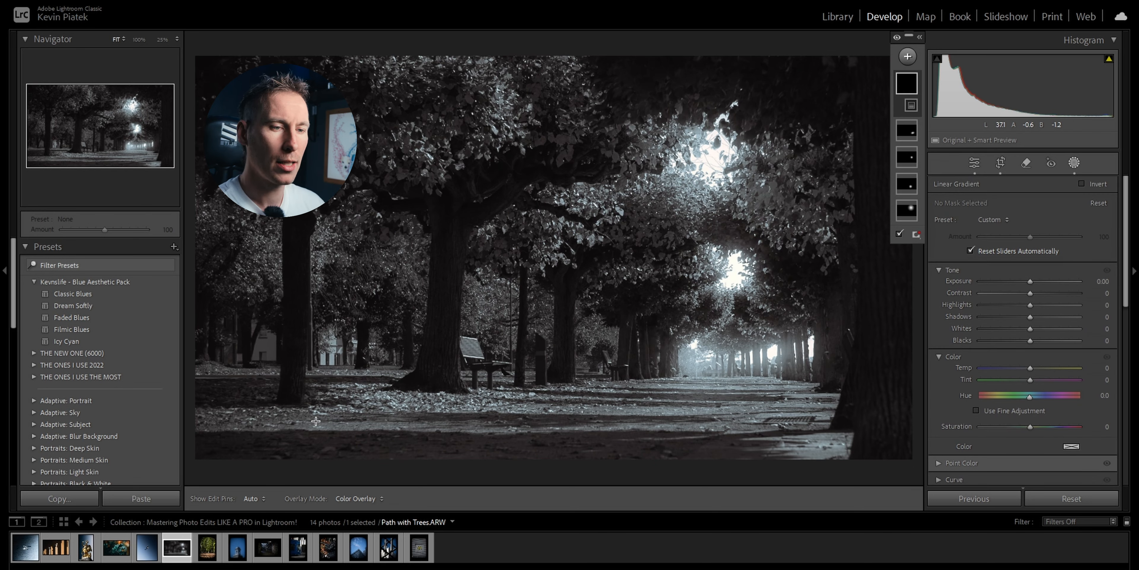
Discard a trial diagonal linear gradient and draw a large radial gradient over the tree avenue instead.
{"action": "left_click_drag", "start_coordinate": [235, 433], "coordinate": [631, 165]}
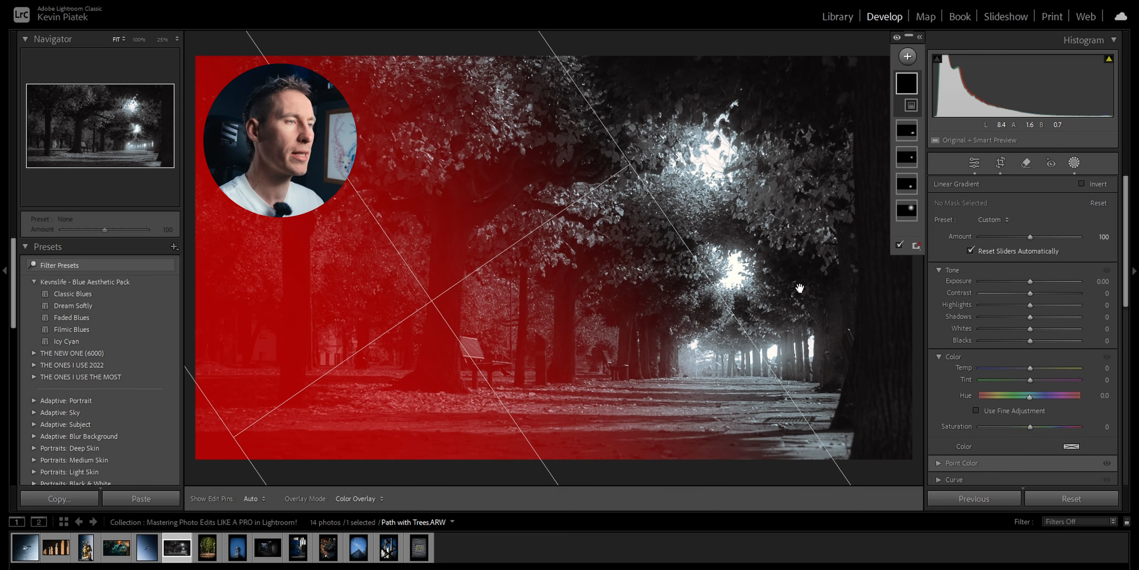
{"action": "key", "text": "Delete"}
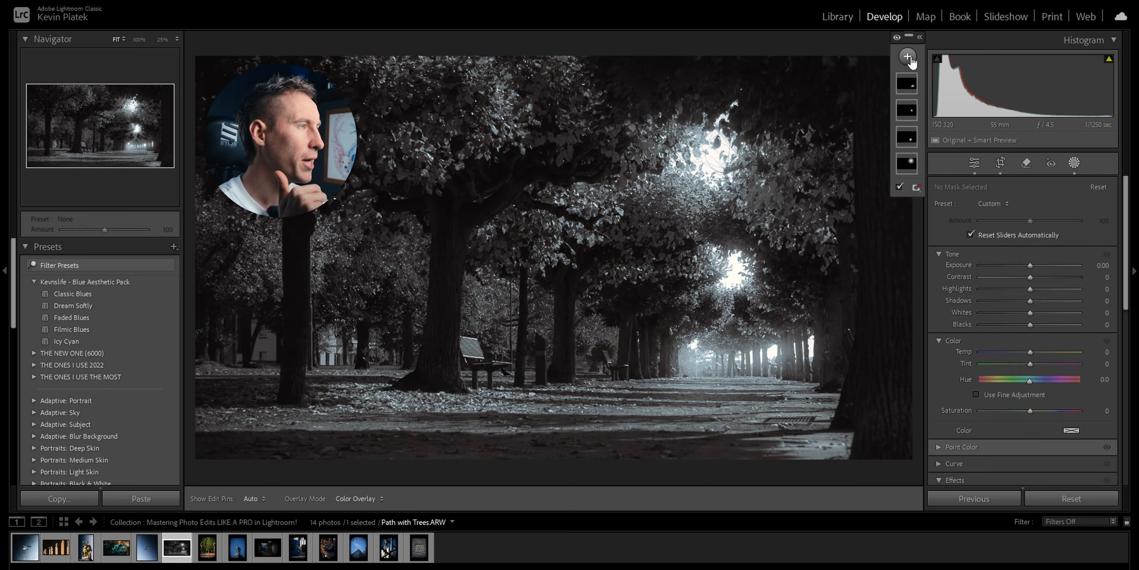
{"action": "left_click", "coordinate": [908, 58]}
{"action": "left_click", "coordinate": [940, 203]}
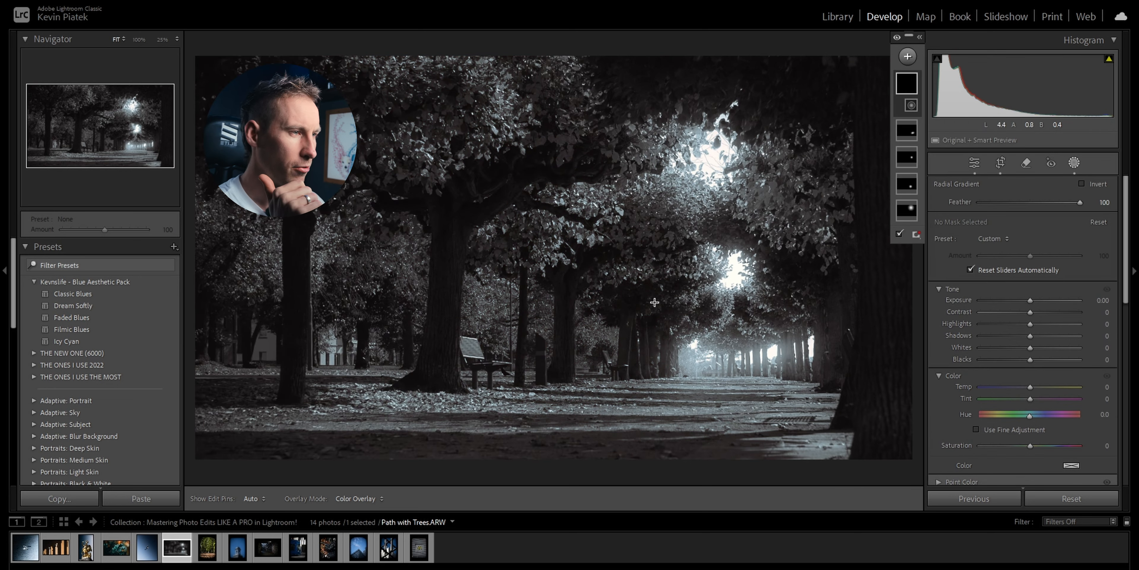
{"action": "left_click_drag", "start_coordinate": [675, 260], "coordinate": [1013, 567]}
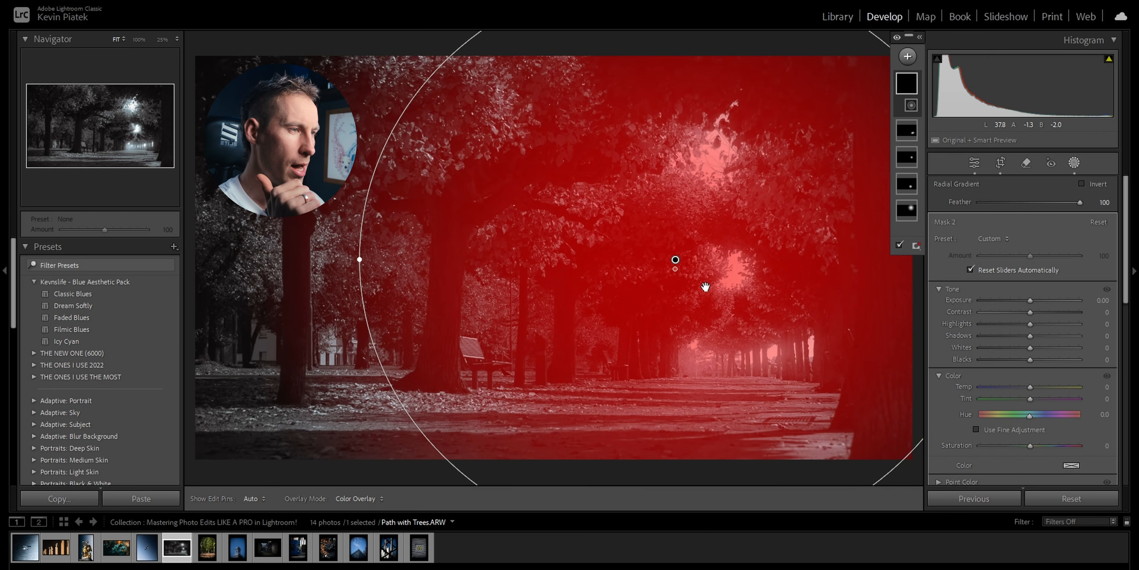
Reposition the large radial gradient around the bright end of the path, with a feather of 60 and an exposure of -1.65.
{"action": "left_click_drag", "start_coordinate": [694, 264], "coordinate": [726, 381]}
{"action": "left_click_drag", "start_coordinate": [727, 284], "coordinate": [736, 287]}
{"action": "left_click_drag", "start_coordinate": [731, 383], "coordinate": [732, 393]}
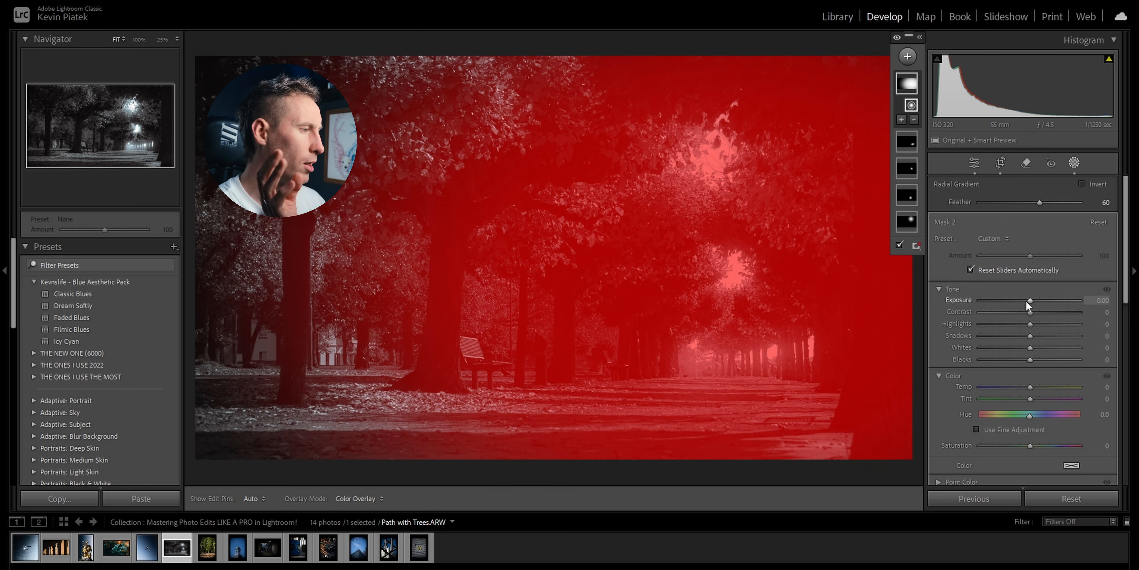
{"action": "left_click_drag", "start_coordinate": [1027, 300], "coordinate": [1005, 297]}
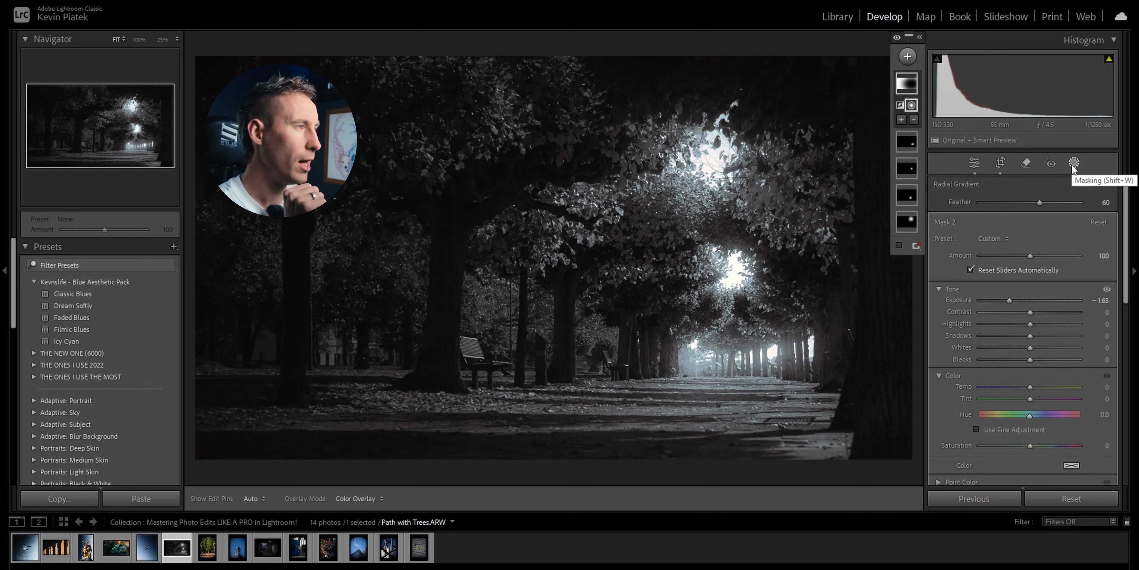
Leave masking and reset the Orange saturation to 0 in the Color Mixer.
{"action": "mouse_move", "coordinate": [913, 85]}
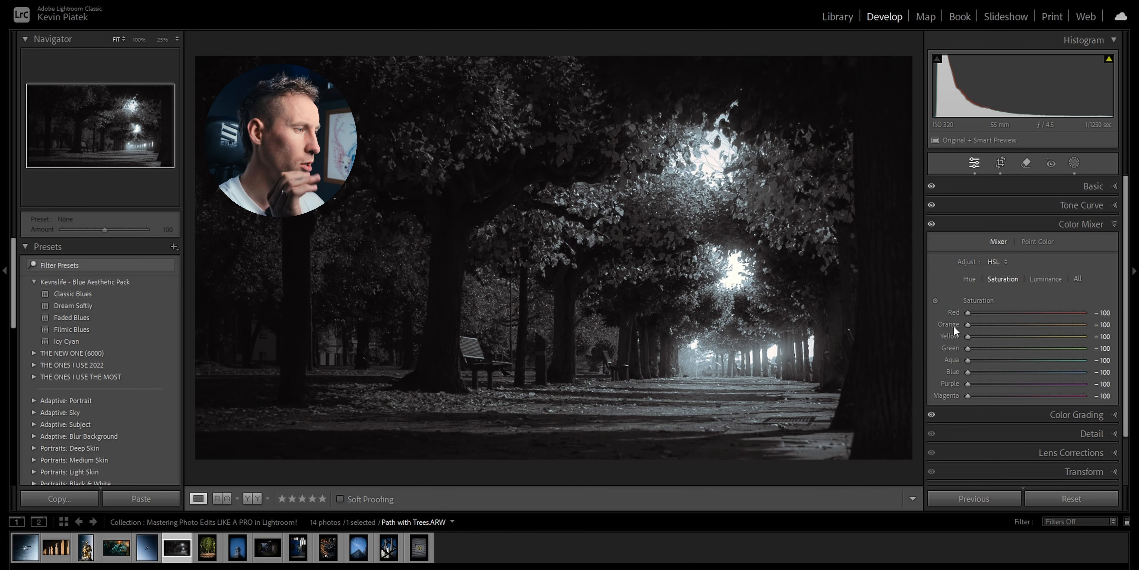
{"action": "double_click", "coordinate": [951, 326]}
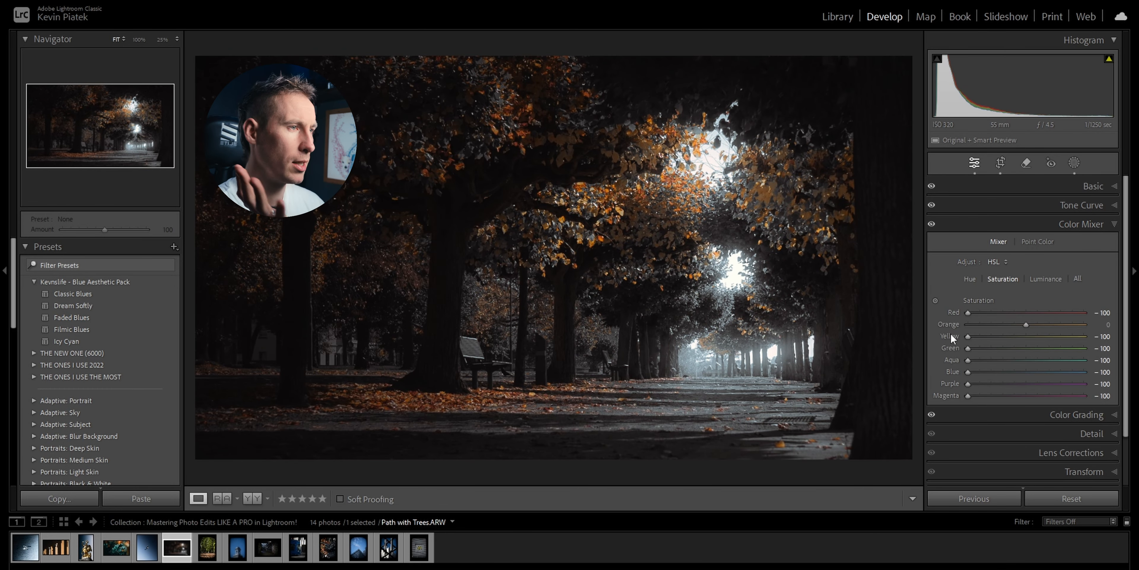
Reset the Yellow, Red and Green saturation to 0 in the Color Mixer.
{"action": "double_click", "coordinate": [950, 334]}
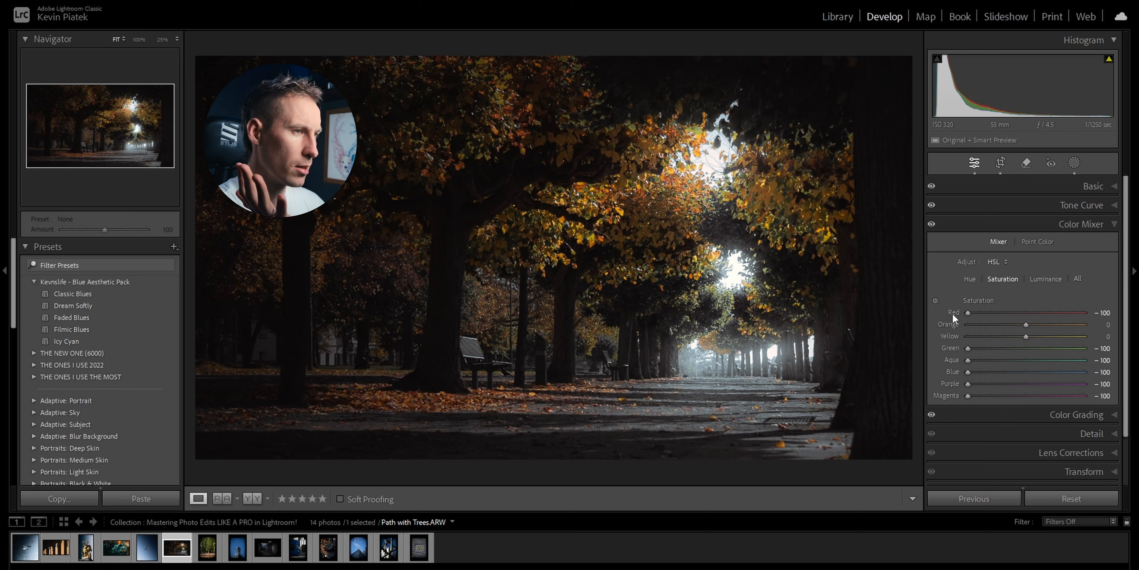
{"action": "double_click", "coordinate": [952, 313]}
{"action": "double_click", "coordinate": [951, 348]}
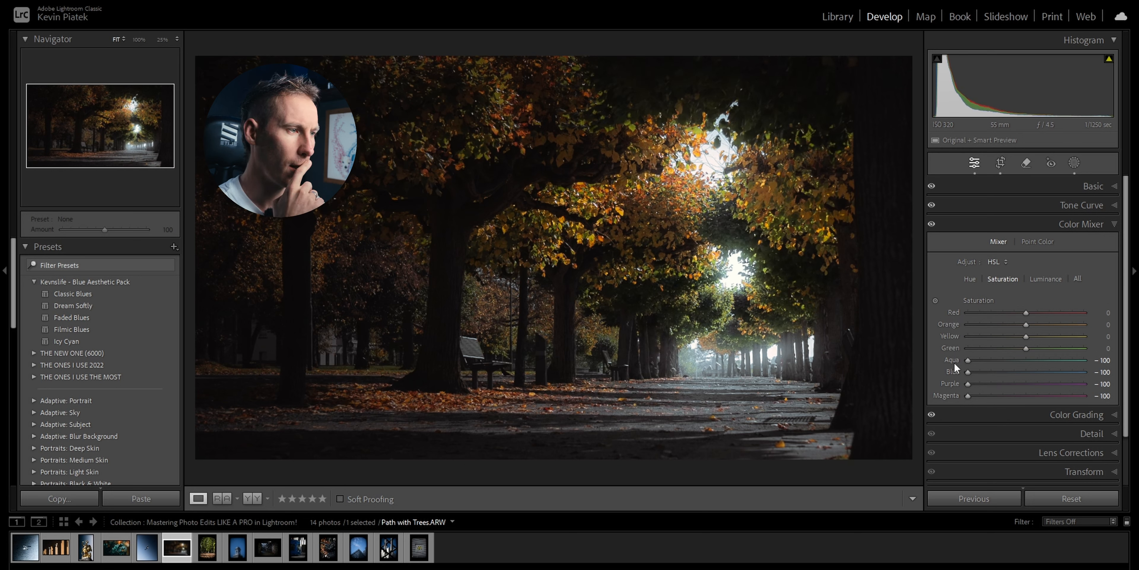
Shift the foliage hues toward red: set Green hue to -93 and Yellow hue to -68, and strongly lower the Orange hue.
{"action": "left_click", "coordinate": [967, 279]}
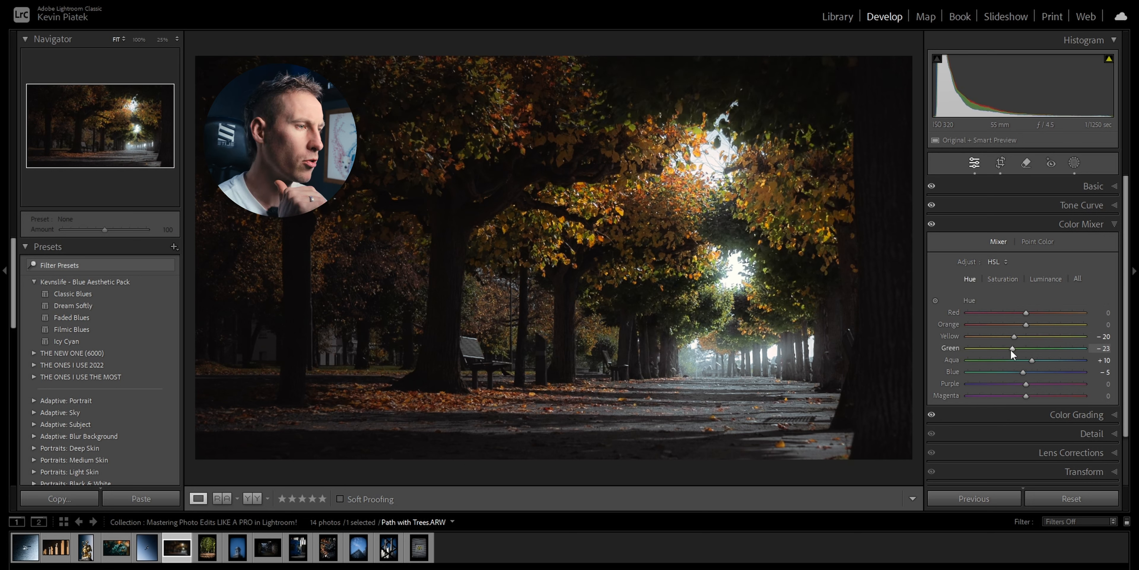
{"action": "left_click_drag", "start_coordinate": [1010, 349], "coordinate": [987, 350]}
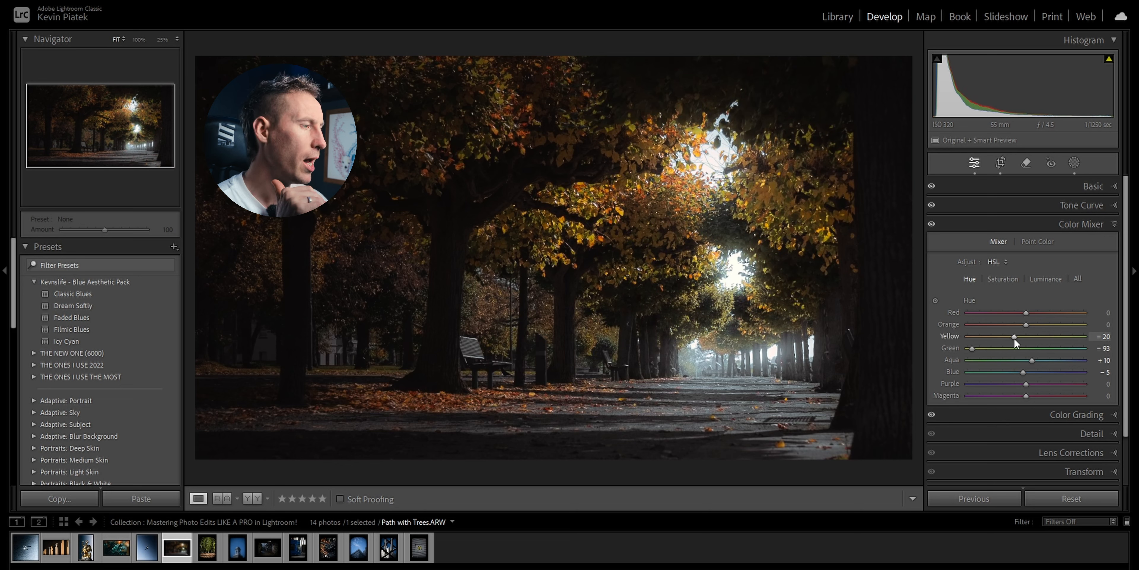
{"action": "left_click_drag", "start_coordinate": [1016, 337], "coordinate": [1006, 336]}
{"action": "mouse_move", "coordinate": [995, 341]}
{"action": "left_mouse_down"}
{"action": "mouse_move", "coordinate": [1012, 325]}
{"action": "mouse_move", "coordinate": [979, 328]}
{"action": "left_mouse_up"}
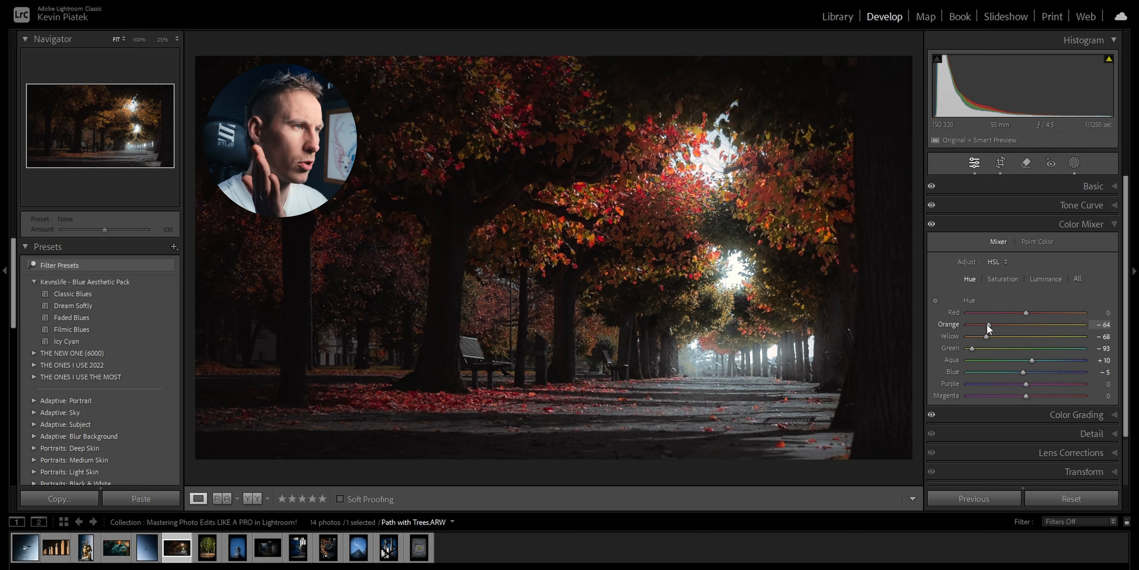
Raise the Orange saturation to +9, try the Blue saturation at +46 and return it to -100.
{"action": "left_click", "coordinate": [1003, 280]}
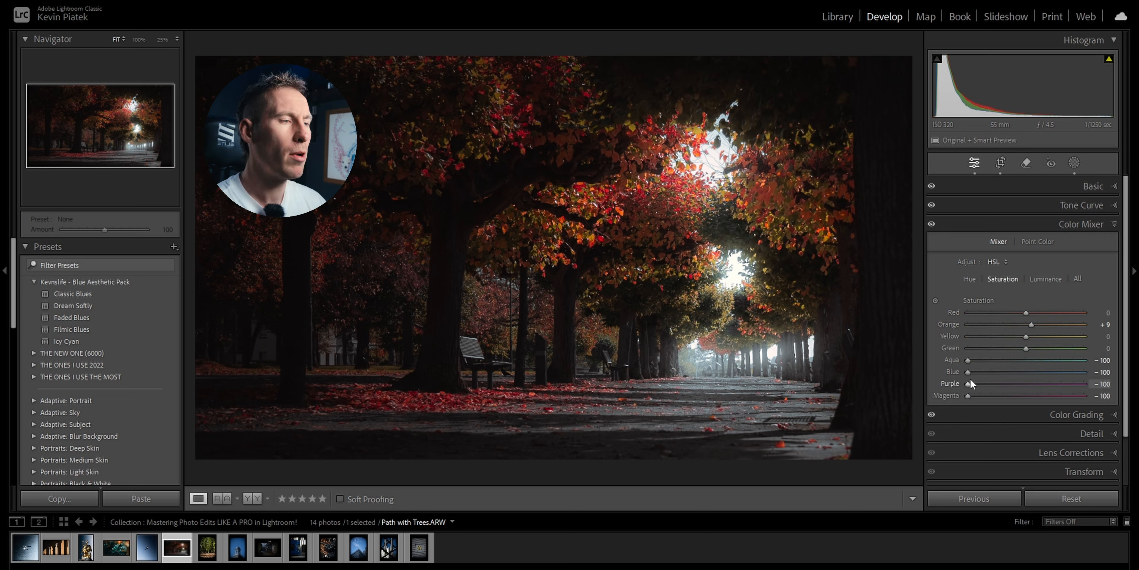
{"action": "left_click_drag", "start_coordinate": [968, 372], "coordinate": [1053, 371]}
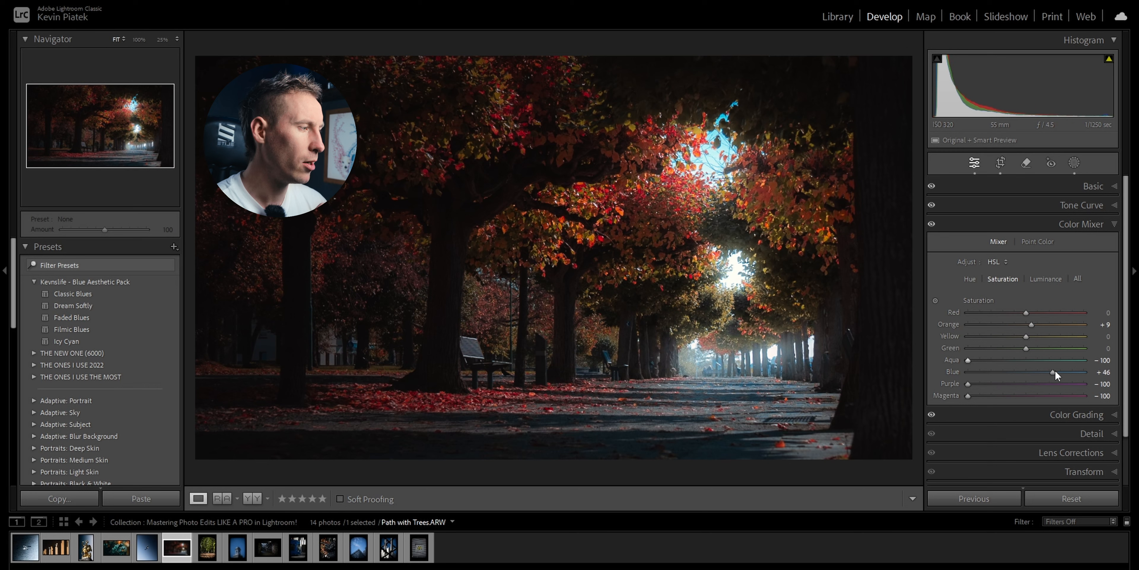
{"action": "left_click_drag", "start_coordinate": [1054, 371], "coordinate": [956, 372]}
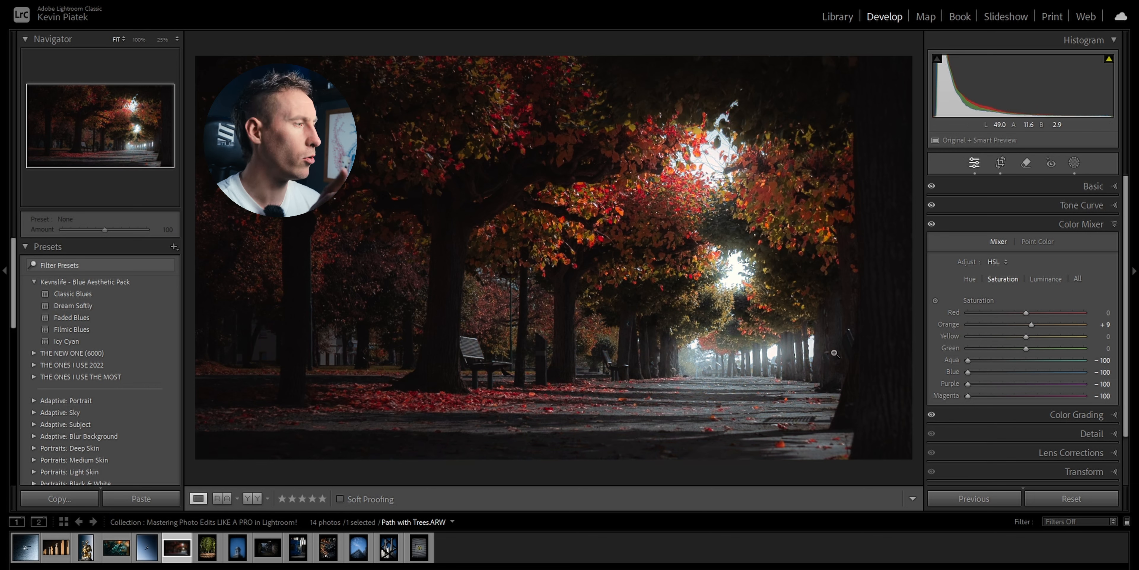
Try lifting the blue tone curve's black point to an output of 12 and adjusting the red curve's black point.
{"action": "left_click", "coordinate": [1103, 225]}
{"action": "left_click", "coordinate": [1093, 205]}
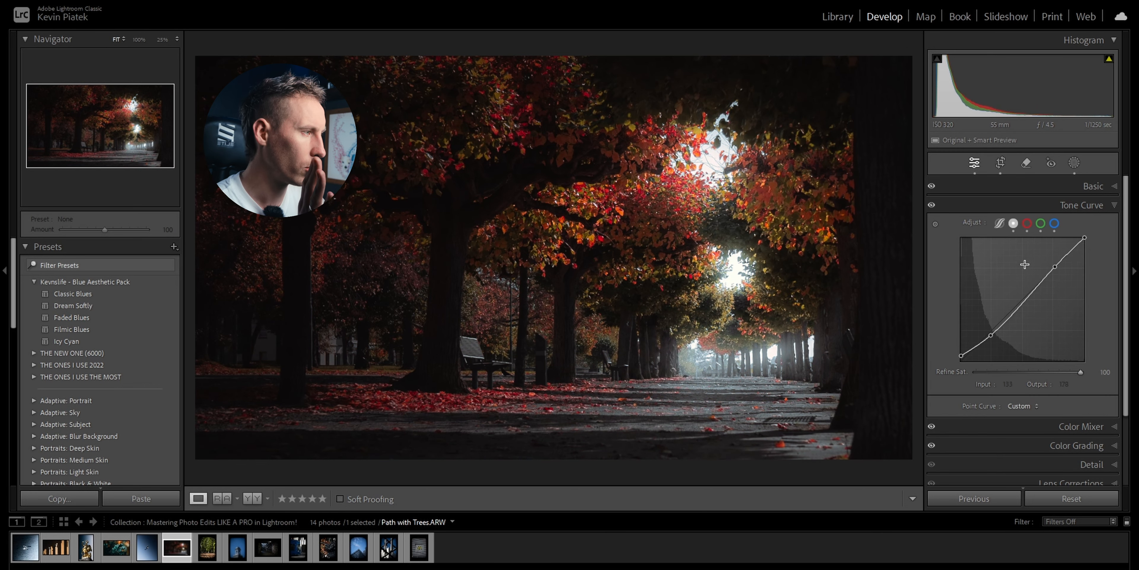
{"action": "left_click", "coordinate": [1055, 224]}
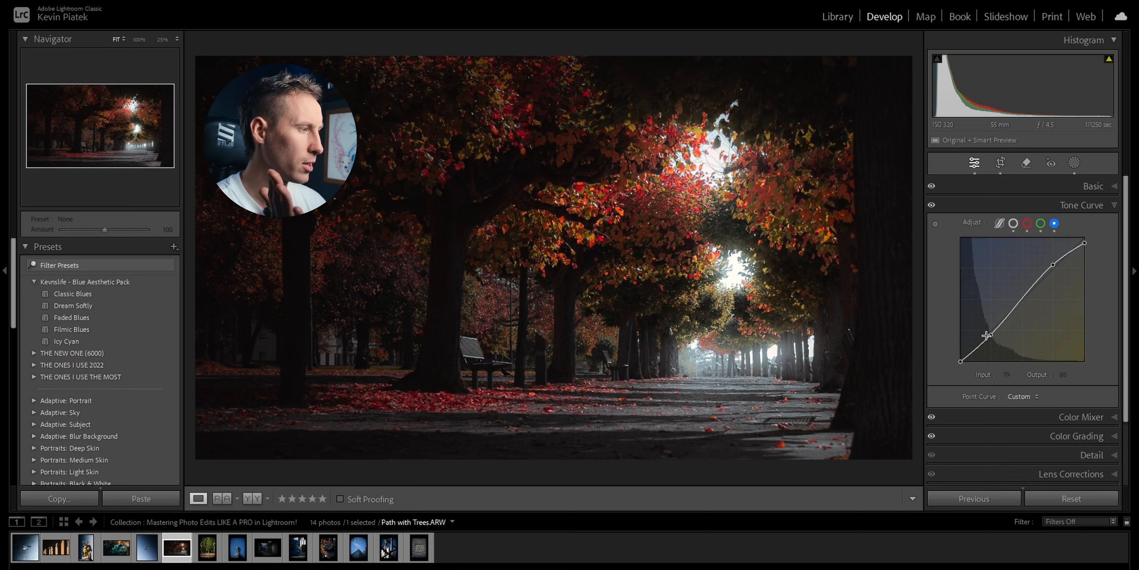
{"action": "left_click_drag", "start_coordinate": [960, 361], "coordinate": [956, 357]}
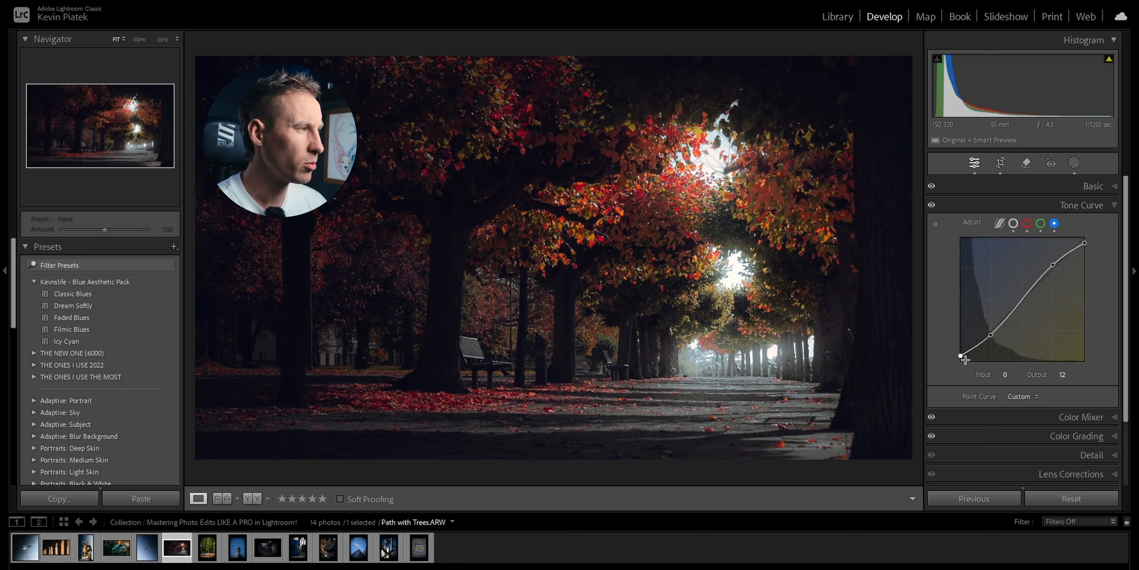
{"action": "left_click", "coordinate": [1028, 226]}
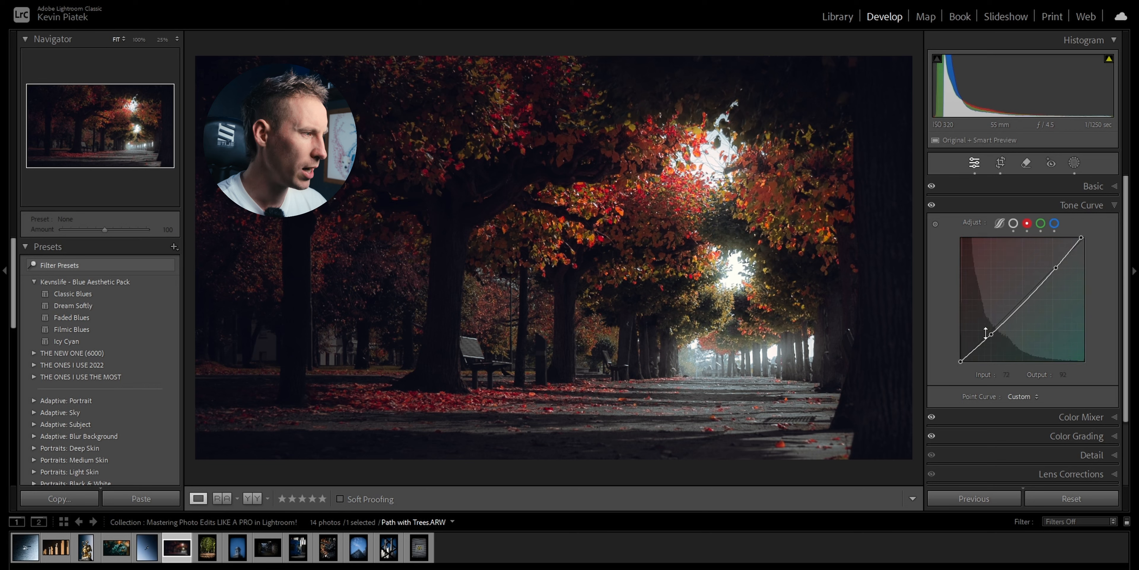
{"action": "mouse_move", "coordinate": [962, 361]}
{"action": "left_mouse_down"}
{"action": "mouse_move", "coordinate": [967, 374]}
{"action": "mouse_move", "coordinate": [959, 363]}
{"action": "left_mouse_up"}
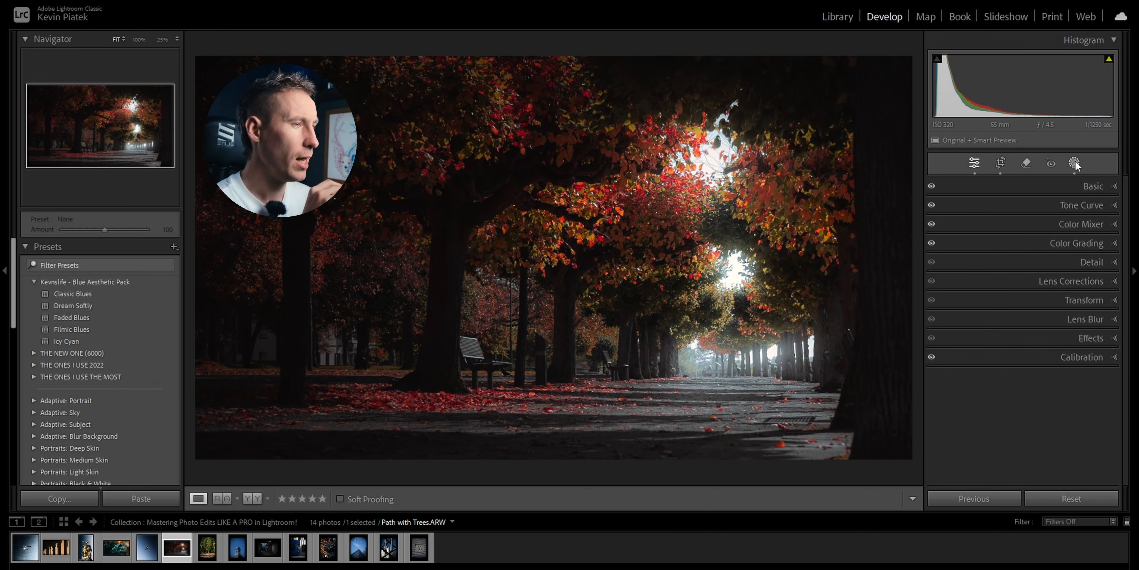
Duplicate the large radial gradient mask around the path and reset the copy's exposure to 0.
{"action": "left_click", "coordinate": [1074, 163]}
{"action": "mouse_move", "coordinate": [905, 87]}
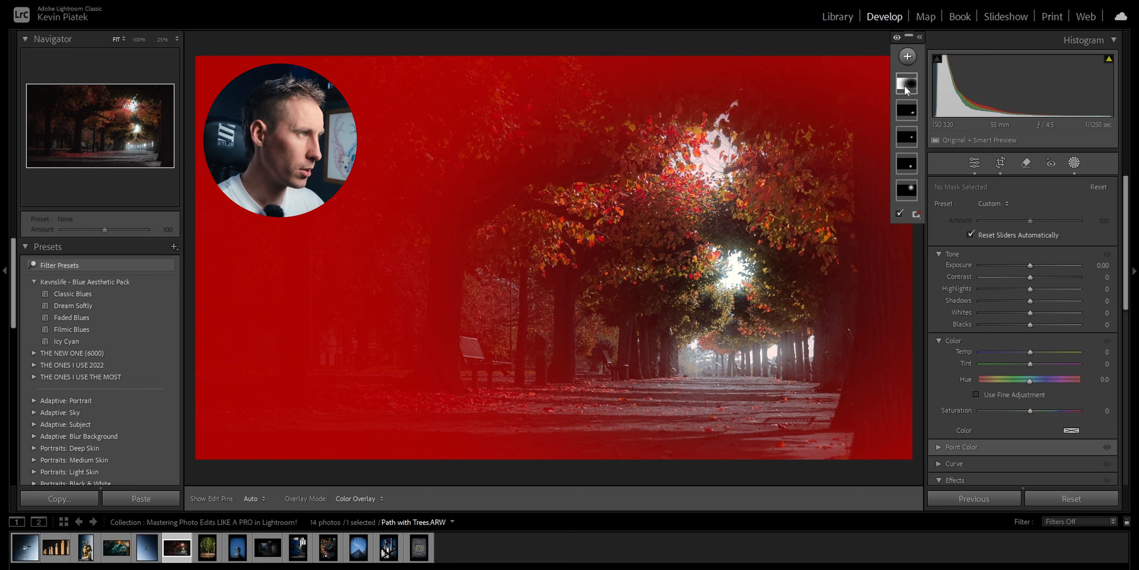
{"action": "right_click", "coordinate": [905, 89]}
{"action": "left_click", "coordinate": [929, 158]}
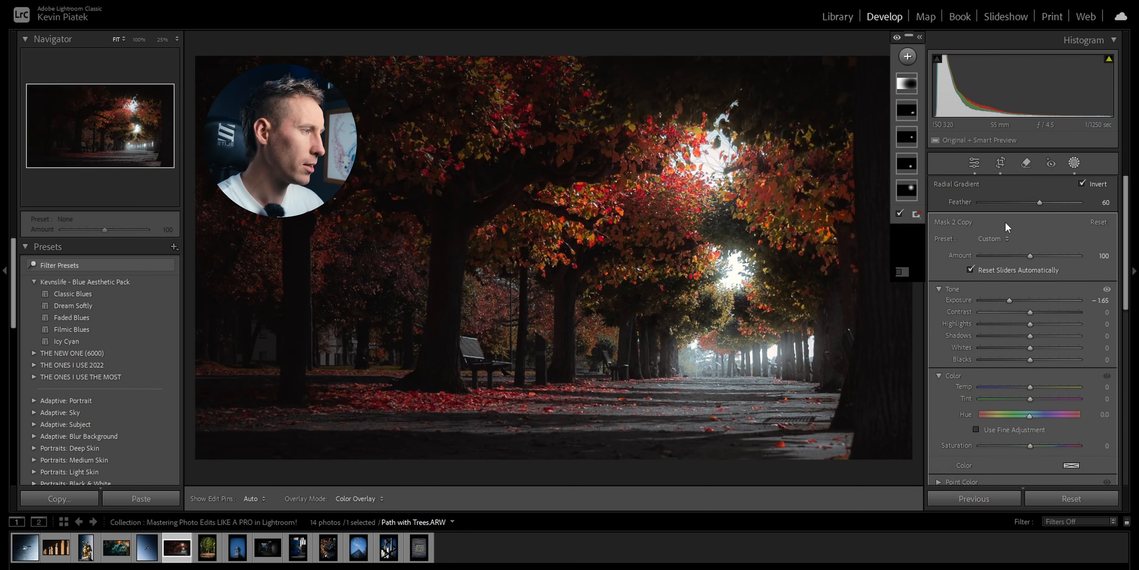
{"action": "double_click", "coordinate": [1009, 300]}
{"action": "scroll", "coordinate": [1015, 352], "scroll_direction": "down", "scroll_amount": 2}
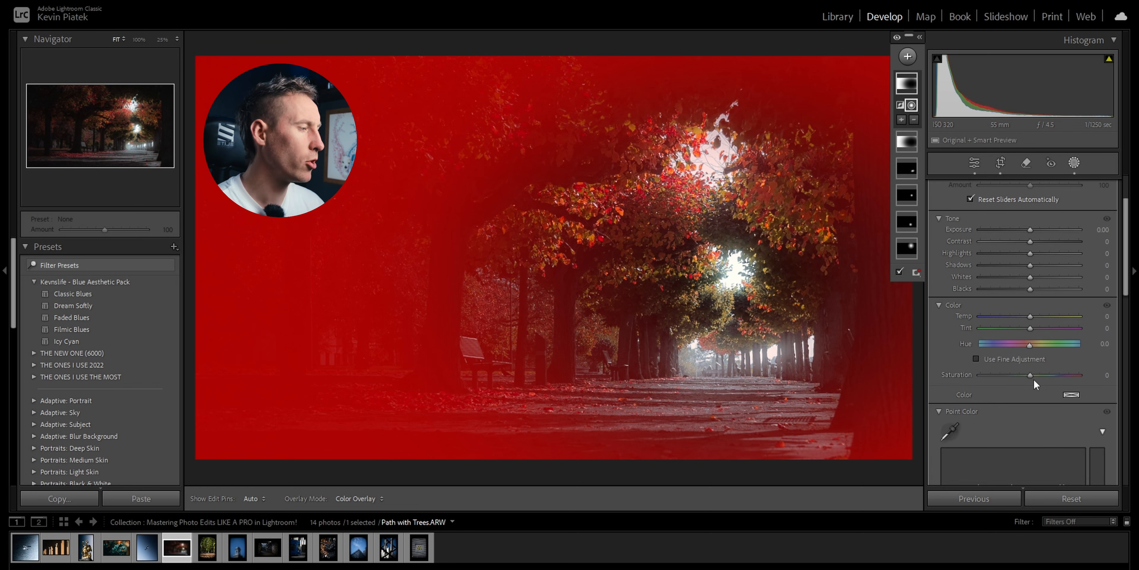
Give the duplicated radial mask a strong blue color tint.
{"action": "left_click", "coordinate": [1071, 394]}
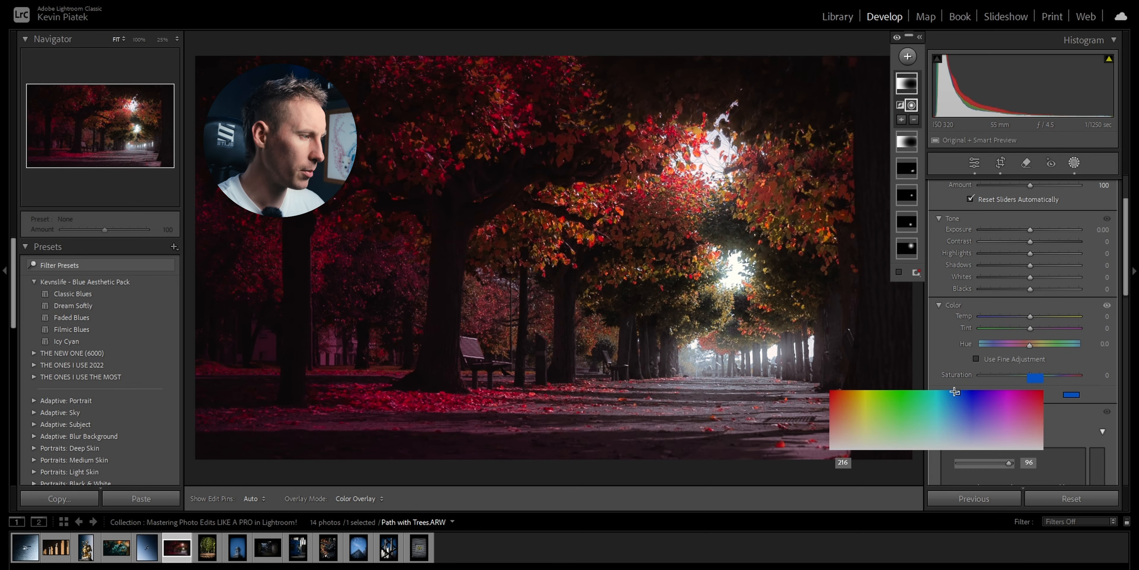
{"action": "left_click", "coordinate": [945, 390]}
{"action": "left_click", "coordinate": [943, 390]}
{"action": "key", "text": "ctrl+z"}
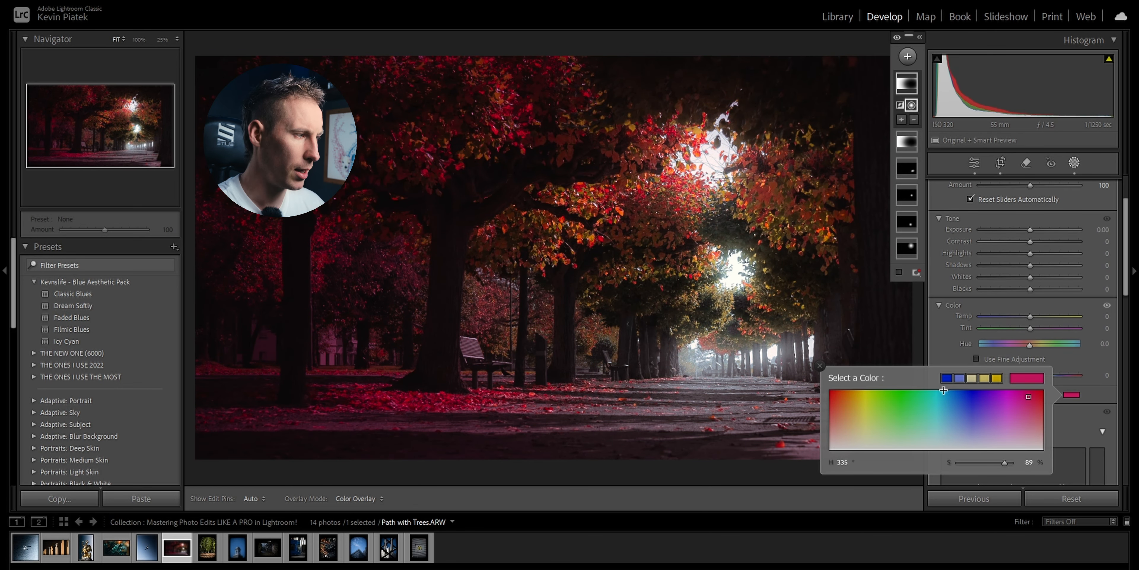
{"action": "left_click", "coordinate": [943, 390]}
{"action": "left_click", "coordinate": [949, 390]}
Intersect the blue-tinted mask with a brush and paint over the foreground of the path.
{"action": "left_click", "coordinate": [907, 87]}
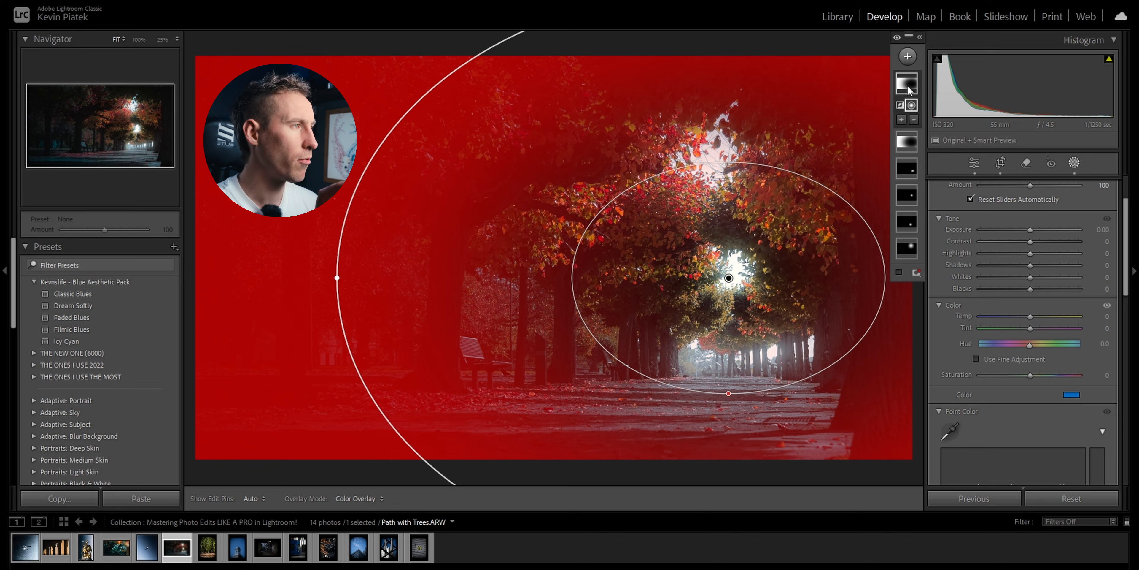
{"action": "right_click", "coordinate": [907, 88]}
{"action": "mouse_move", "coordinate": [959, 142]}
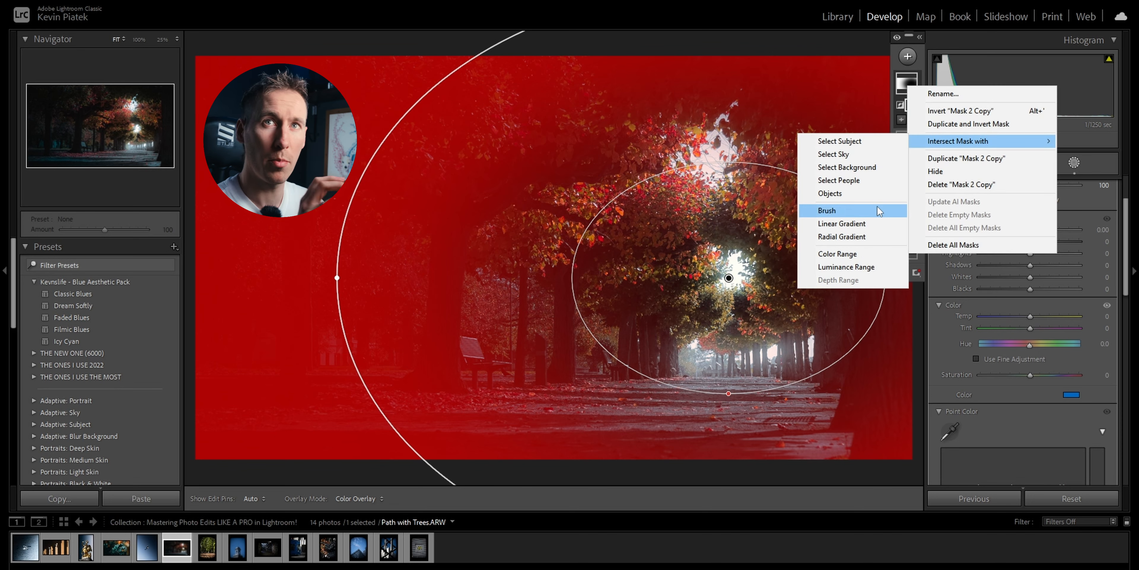
{"action": "left_click", "coordinate": [879, 212]}
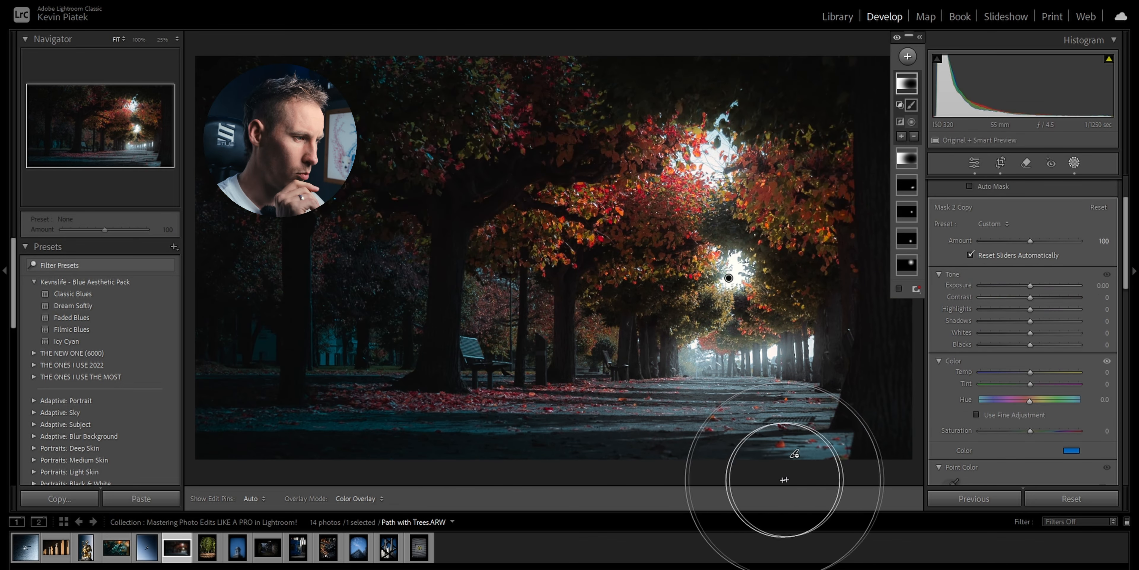
{"action": "mouse_move", "coordinate": [785, 480]}
{"action": "left_mouse_down"}
{"action": "mouse_move", "coordinate": [454, 496]}
{"action": "mouse_move", "coordinate": [262, 491]}
{"action": "mouse_move", "coordinate": [760, 470]}
{"action": "mouse_move", "coordinate": [694, 473]}
{"action": "left_mouse_up"}
Raise the path mask's highlights slightly, lower its saturation and leave masking.
{"action": "left_click_drag", "start_coordinate": [1031, 310], "coordinate": [1045, 312]}
{"action": "left_click_drag", "start_coordinate": [1022, 430], "coordinate": [989, 429]}
{"action": "key", "text": "shift+w"}
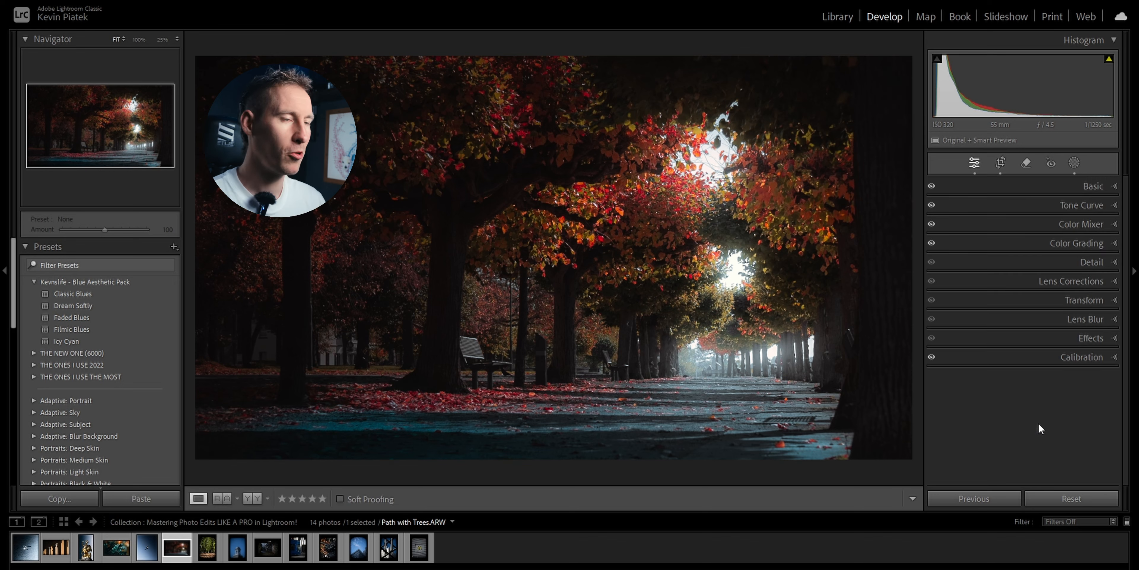
Compare the edited tree avenue photo with its original unedited version.
{"action": "key", "text": "backslash"}
{"action": "key", "text": "backslash"}
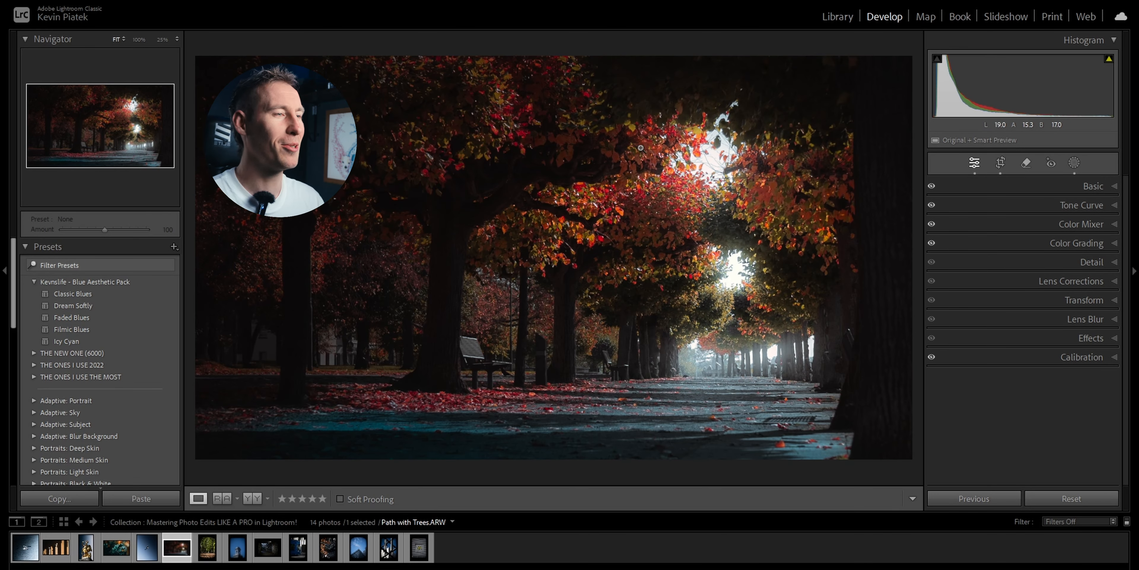
{"action": "key", "text": "backslash"}
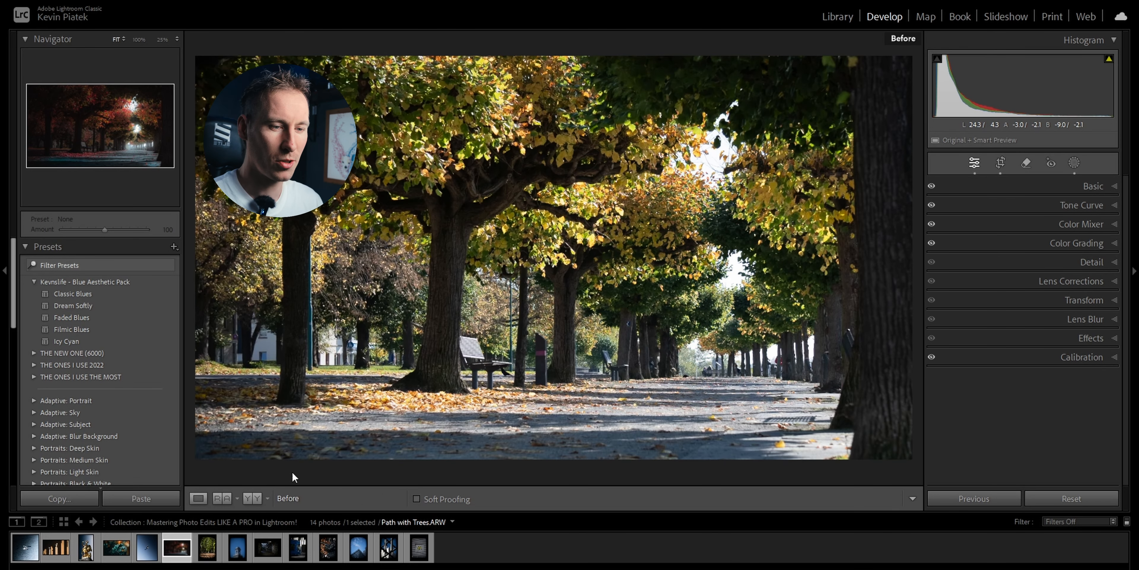
Move on to SymmaTree.ARW and crop it to a vertical 16 x 9 frame centred on the tree-lined path.
{"action": "key", "text": "backslash"}
{"action": "key", "text": "Right"}
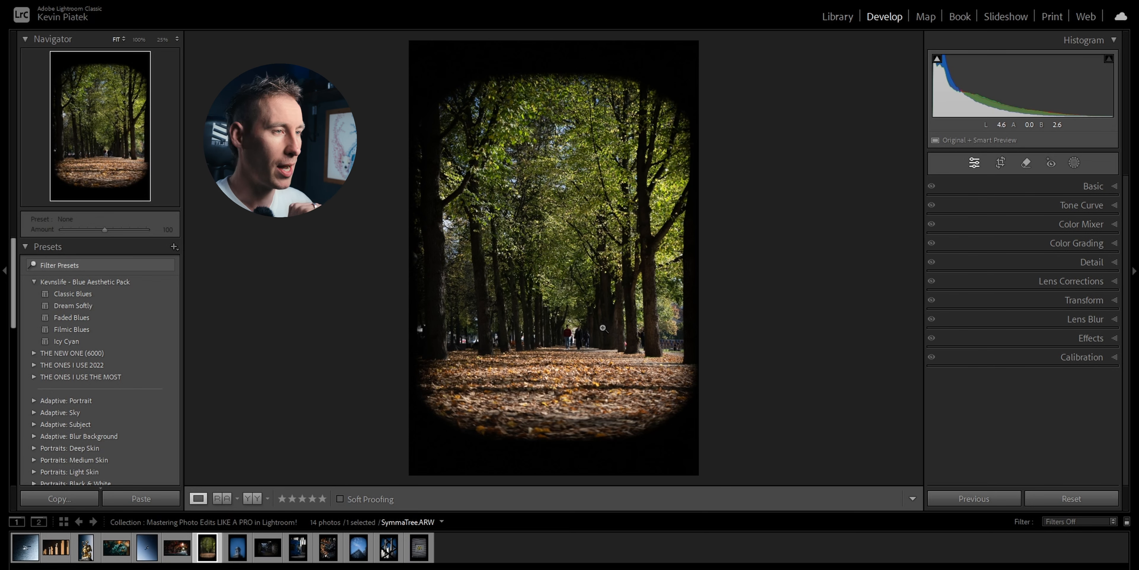
{"action": "key", "text": "r"}
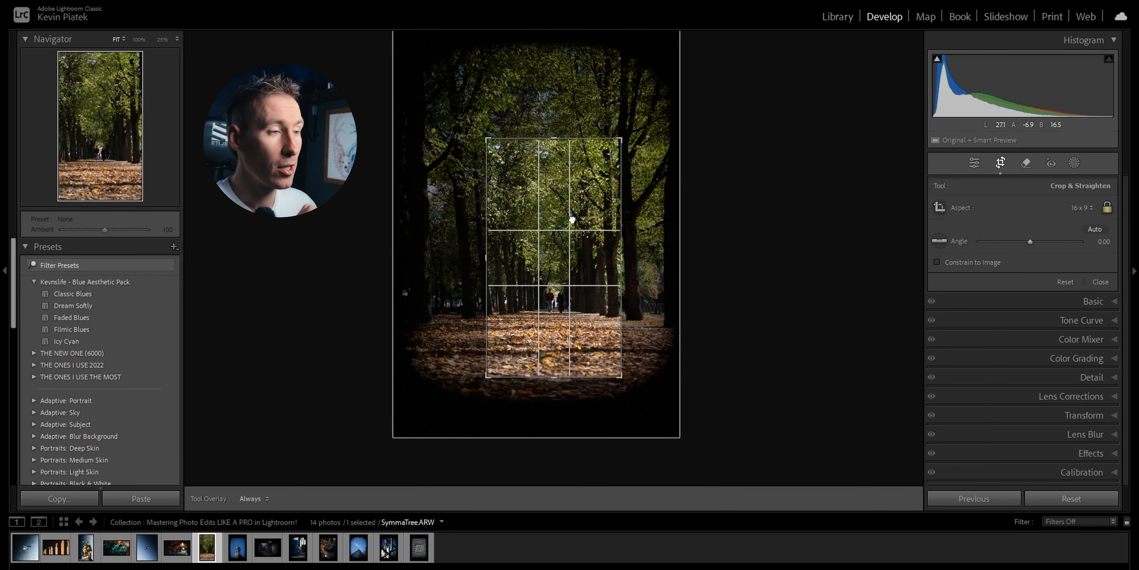
{"action": "left_click_drag", "start_coordinate": [573, 219], "coordinate": [572, 222]}
{"action": "left_click", "coordinate": [1002, 164]}
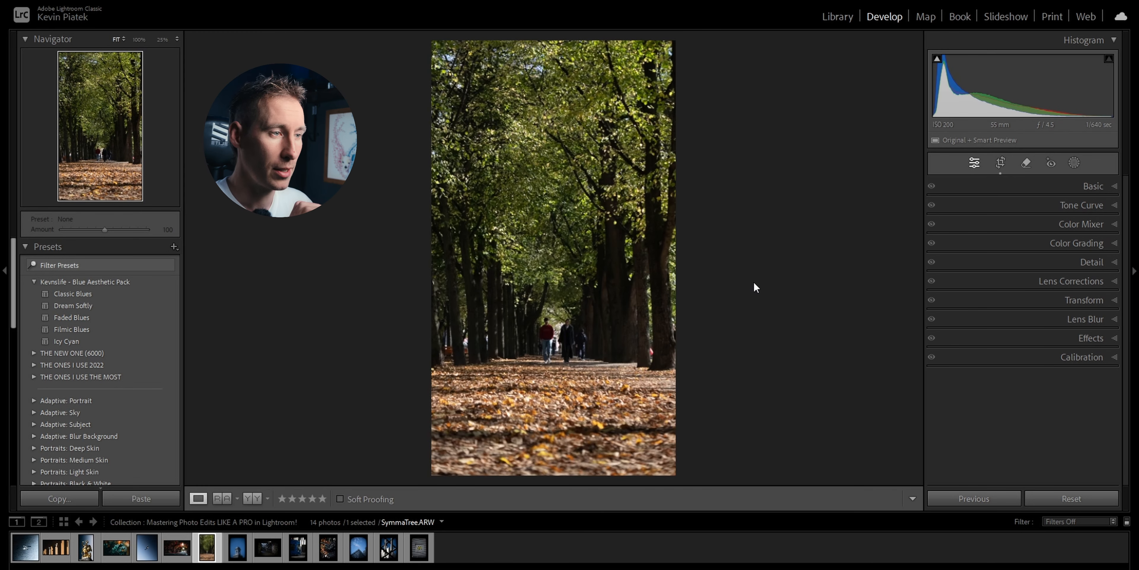
Apply the Icy Cyan preset to the photo and adjust the overall exposure to +0.33.
{"action": "left_click", "coordinate": [161, 295]}
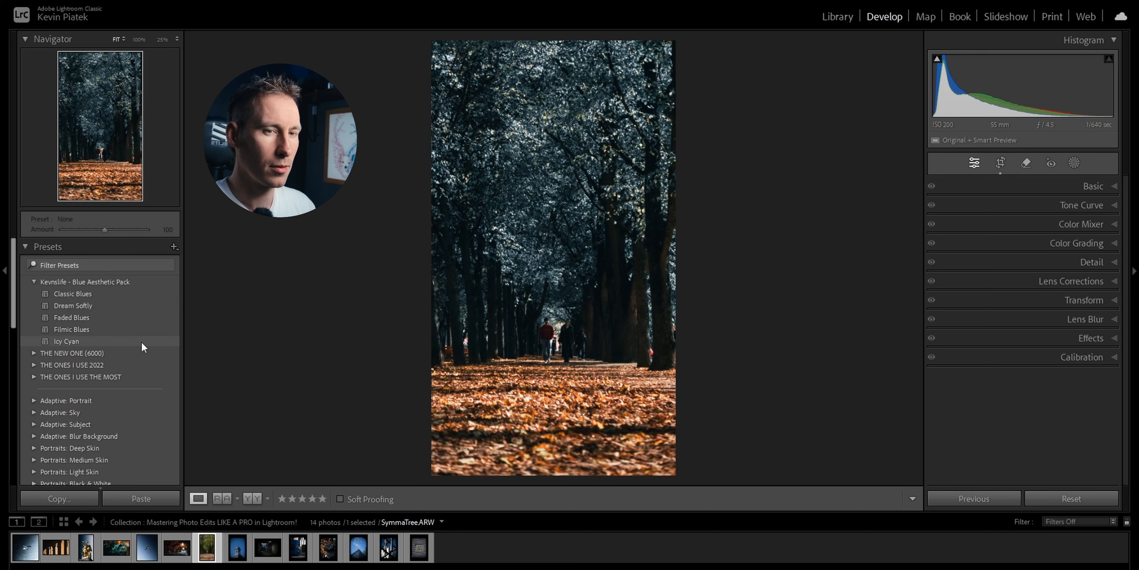
{"action": "left_click", "coordinate": [142, 342]}
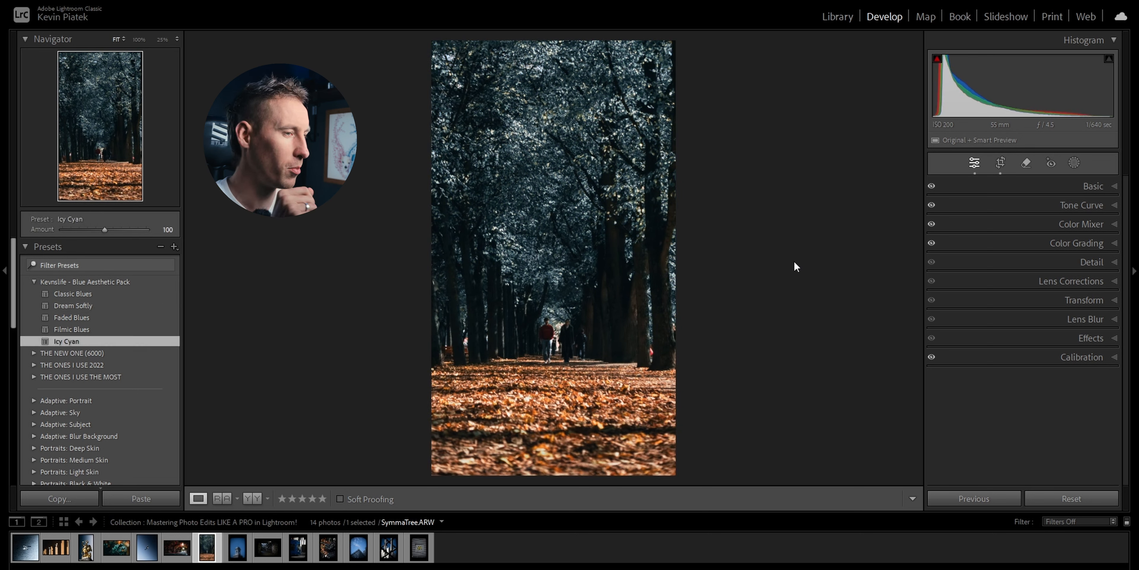
{"action": "key", "text": "ctrl+1"}
{"action": "left_click_drag", "start_coordinate": [1034, 310], "coordinate": [1035, 310]}
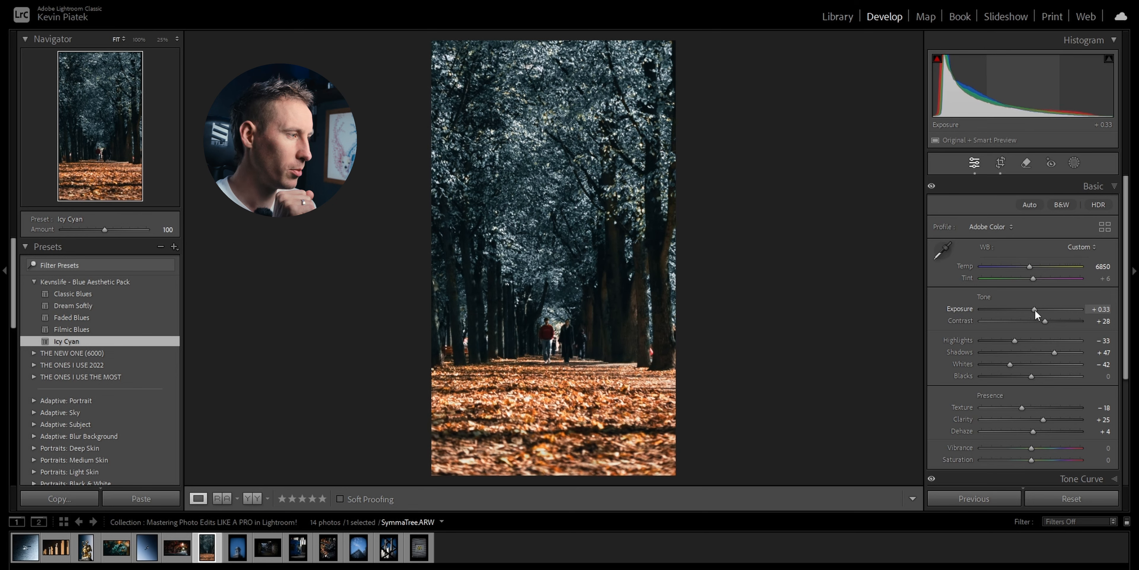
Add a linear gradient mask fading down from the treetops to the path and raise its exposure.
{"action": "key", "text": "m"}
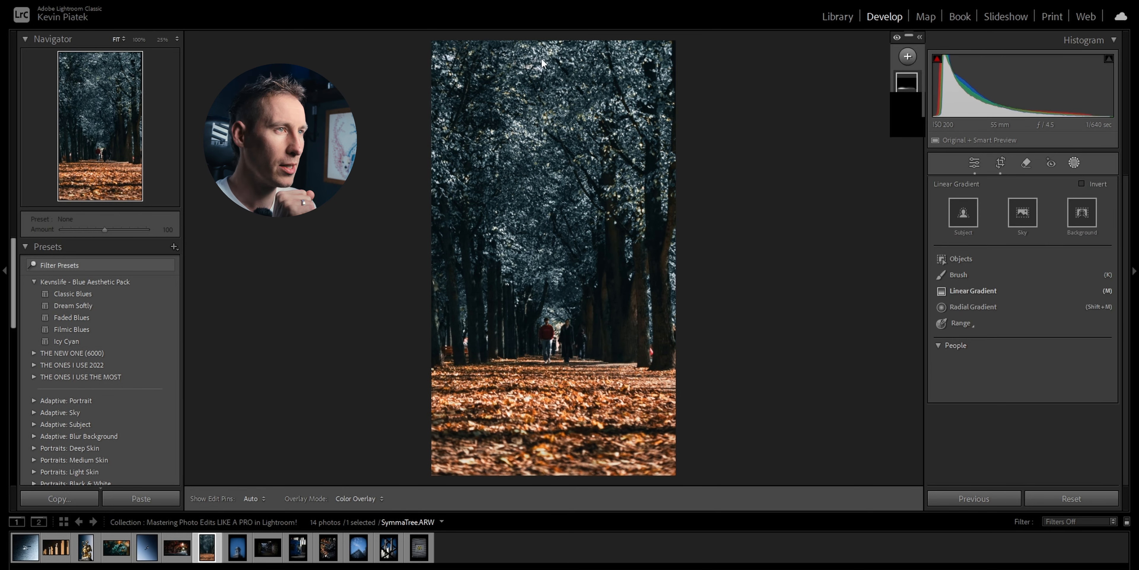
{"action": "mouse_move", "coordinate": [540, 49]}
{"action": "left_mouse_down"}
{"action": "mouse_move", "coordinate": [556, 361]}
{"action": "mouse_move", "coordinate": [544, 427]}
{"action": "left_mouse_up"}
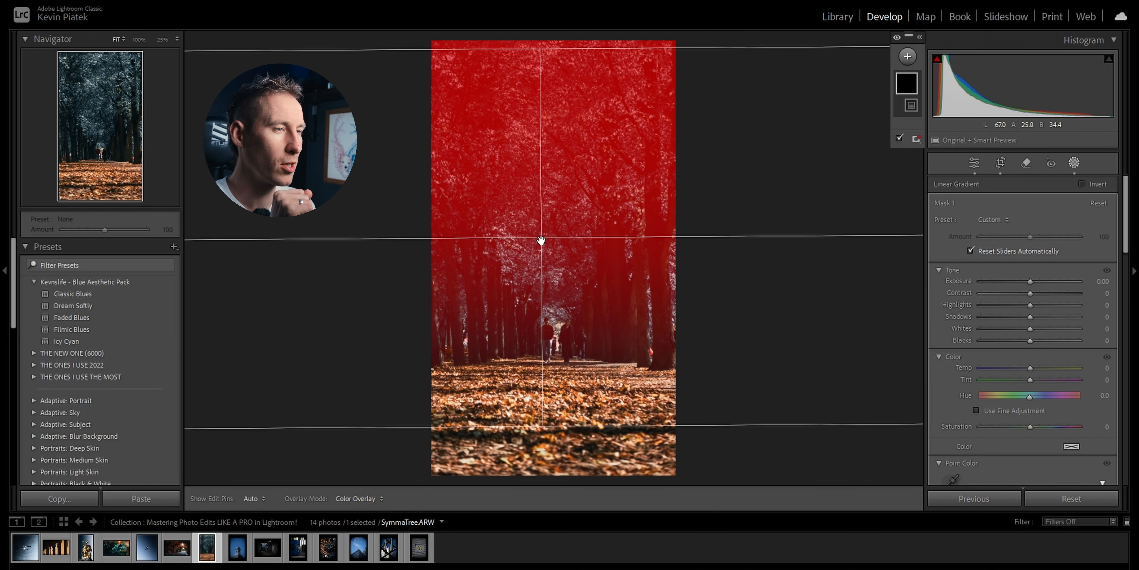
{"action": "left_click_drag", "start_coordinate": [542, 240], "coordinate": [563, 140]}
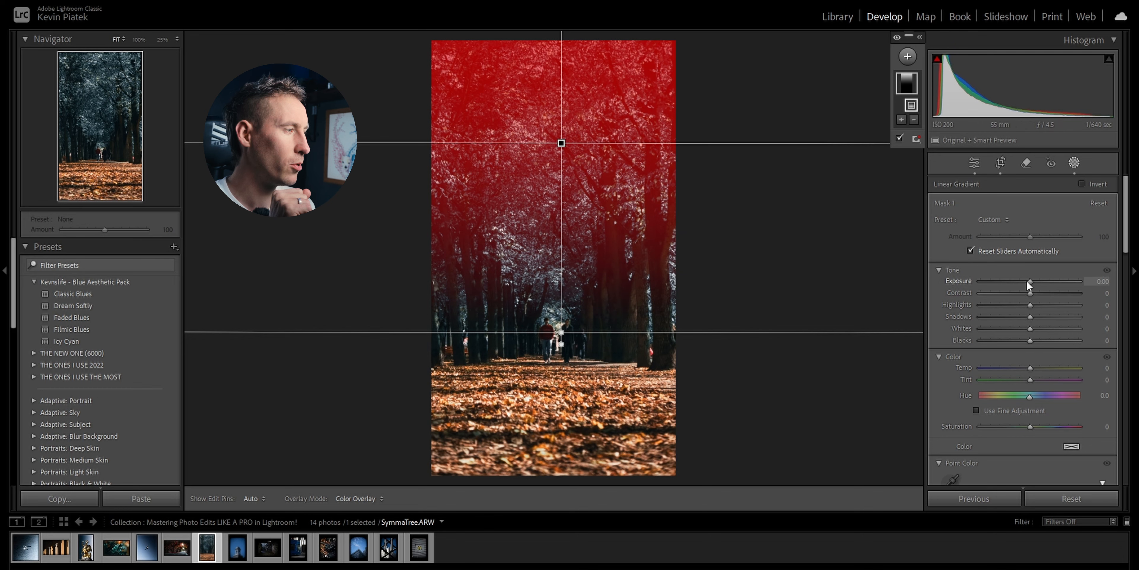
{"action": "left_click_drag", "start_coordinate": [1030, 281], "coordinate": [1043, 282]}
Add a second linear gradient mask rising from the lower edge over the fallen leaves and lower its exposure.
{"action": "left_click", "coordinate": [907, 56]}
{"action": "left_click", "coordinate": [935, 184]}
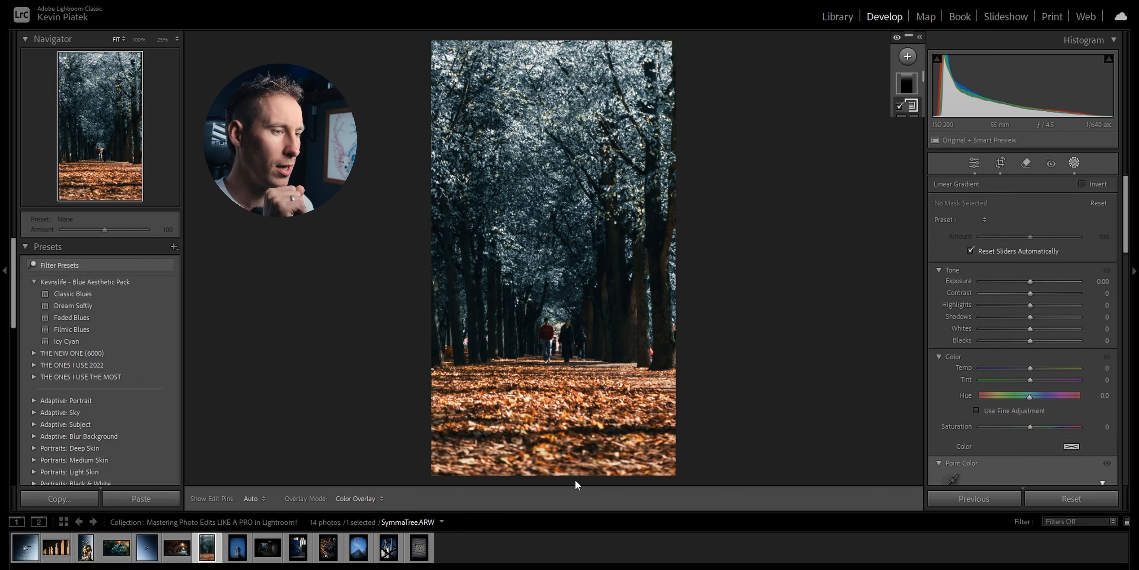
{"action": "left_click_drag", "start_coordinate": [552, 473], "coordinate": [570, 336]}
{"action": "left_click_drag", "start_coordinate": [1021, 286], "coordinate": [997, 281]}
Remove the two walkers on the path with Generative AI Remove, using a brush size of 19.
{"action": "left_click", "coordinate": [1026, 163]}
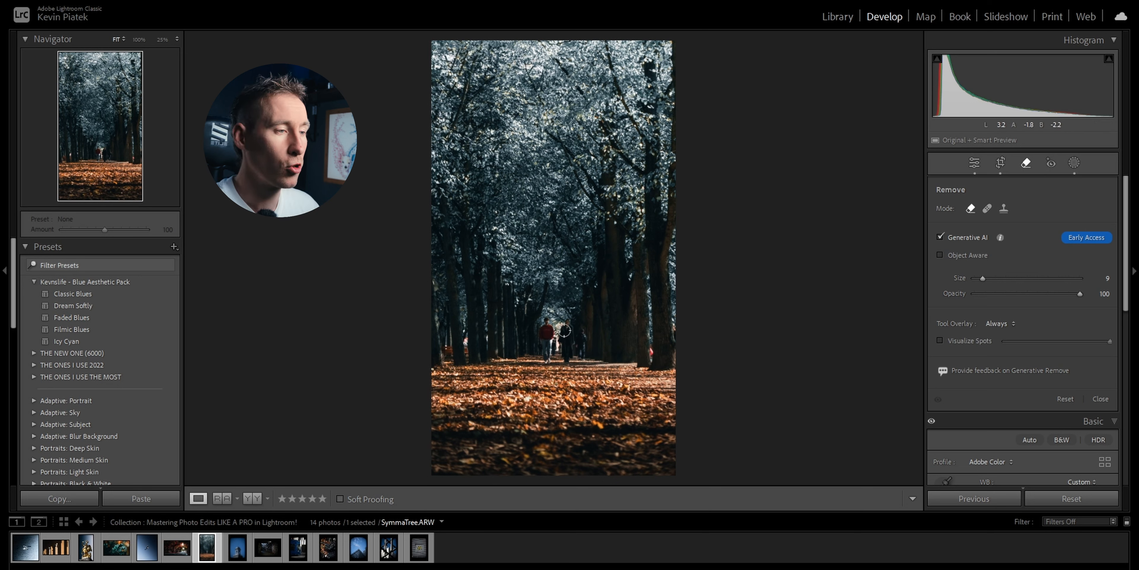
{"action": "scroll", "coordinate": [566, 327], "scroll_direction": "up", "scroll_amount": 5}
{"action": "mouse_move", "coordinate": [567, 328]}
{"action": "left_mouse_down"}
{"action": "mouse_move", "coordinate": [565, 355]}
{"action": "mouse_move", "coordinate": [548, 356]}
{"action": "mouse_move", "coordinate": [546, 323]}
{"action": "mouse_move", "coordinate": [546, 342]}
{"action": "mouse_move", "coordinate": [554, 342]}
{"action": "left_mouse_up"}
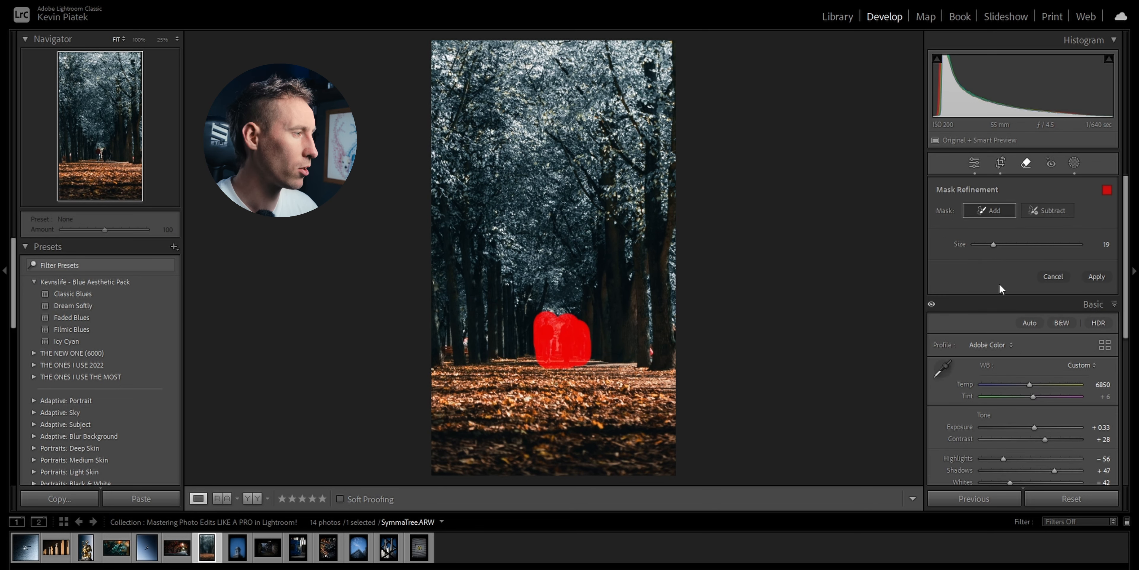
{"action": "left_click", "coordinate": [1092, 275]}
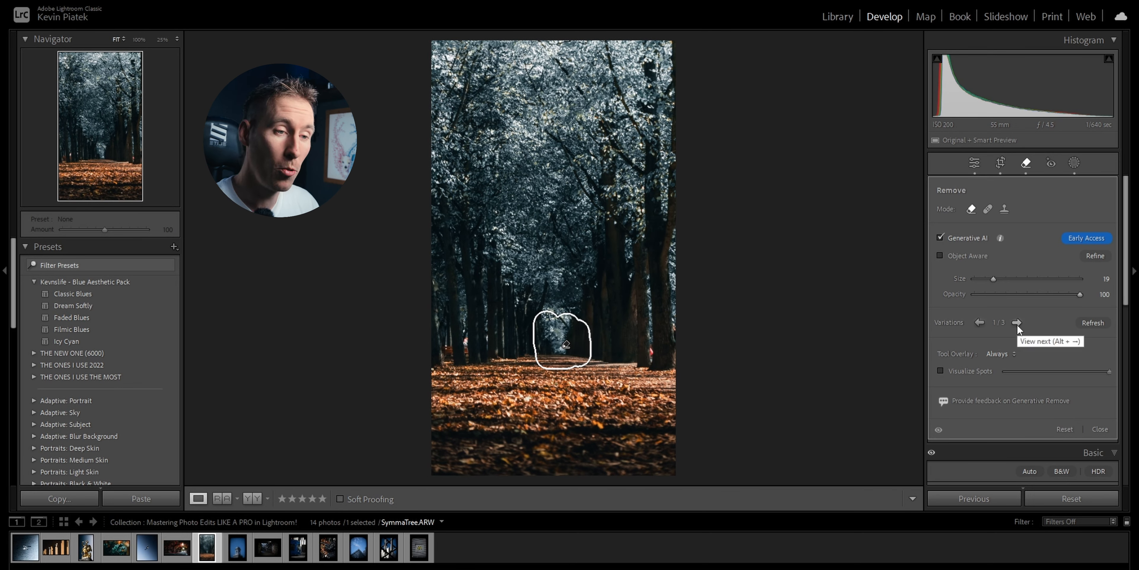
{"action": "key", "text": "q"}
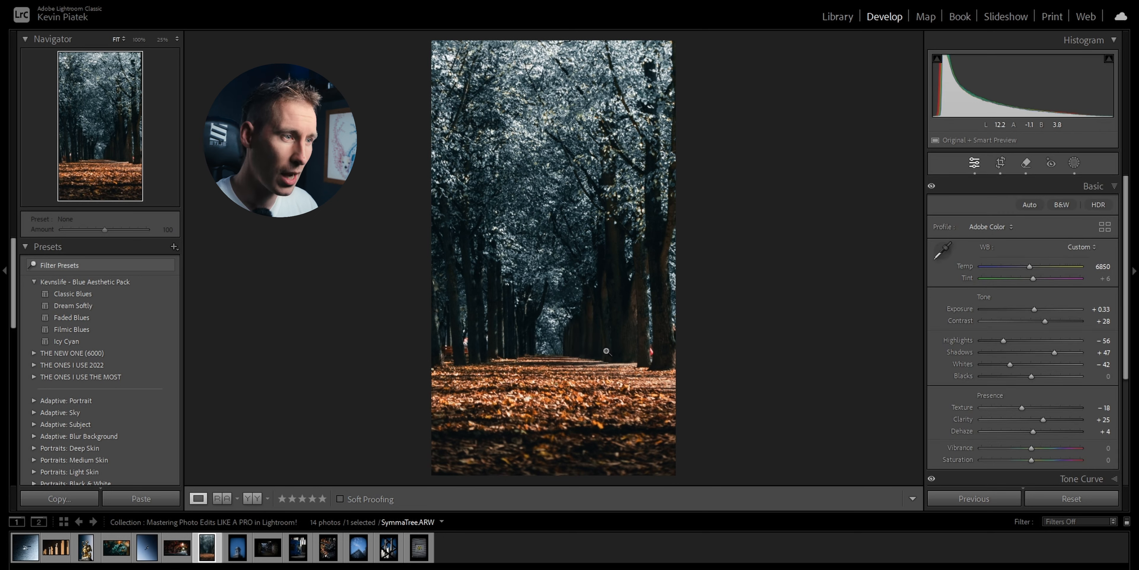
Add a radial gradient mask with feather 84 around the far end of the path.
{"action": "key", "text": "shift+w"}
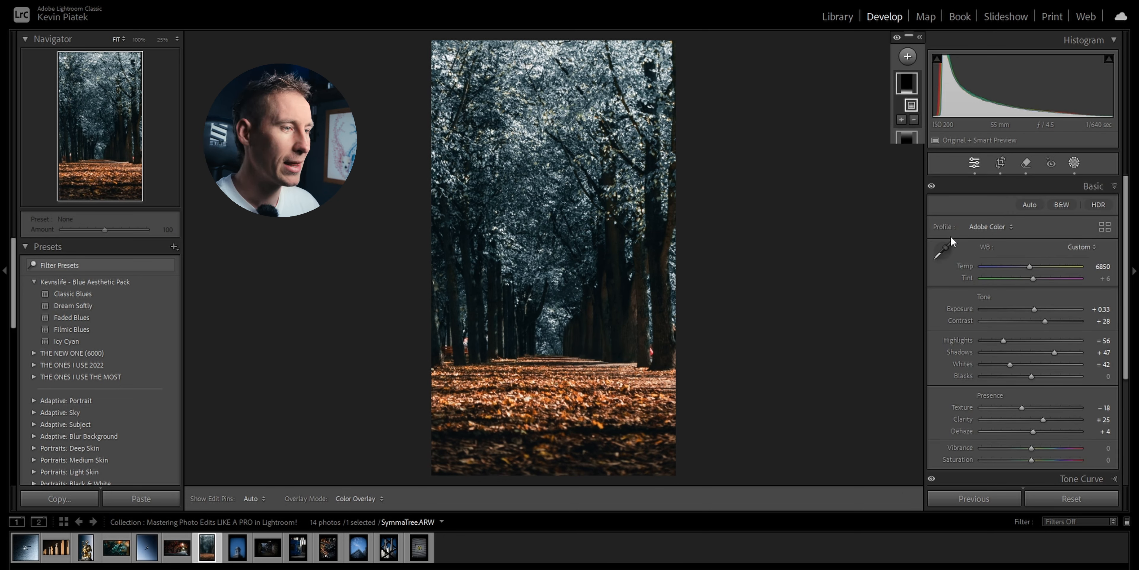
{"action": "left_click", "coordinate": [908, 57]}
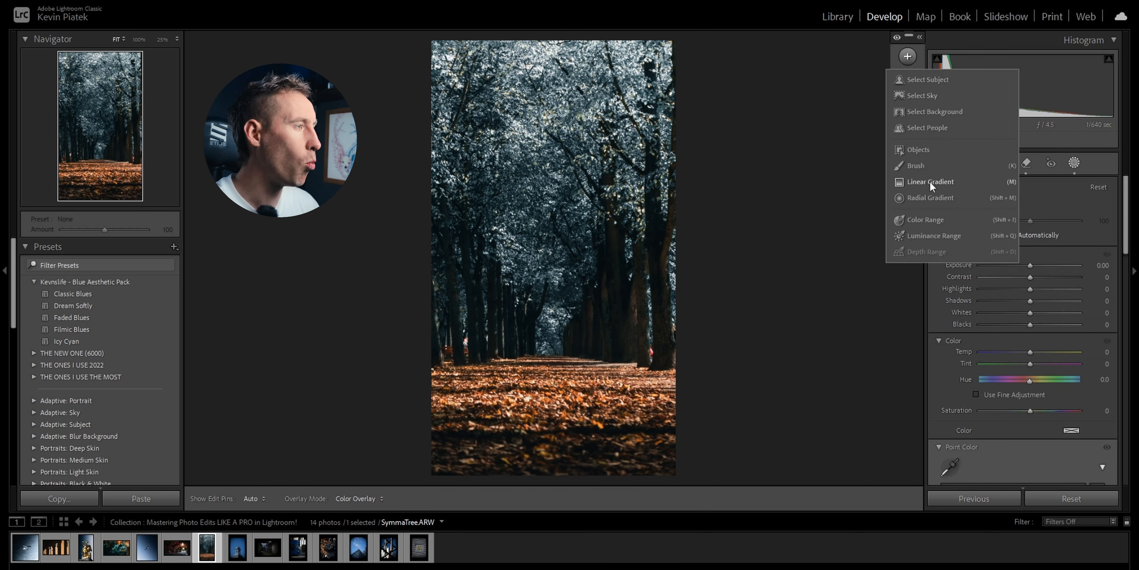
{"action": "left_click", "coordinate": [930, 197]}
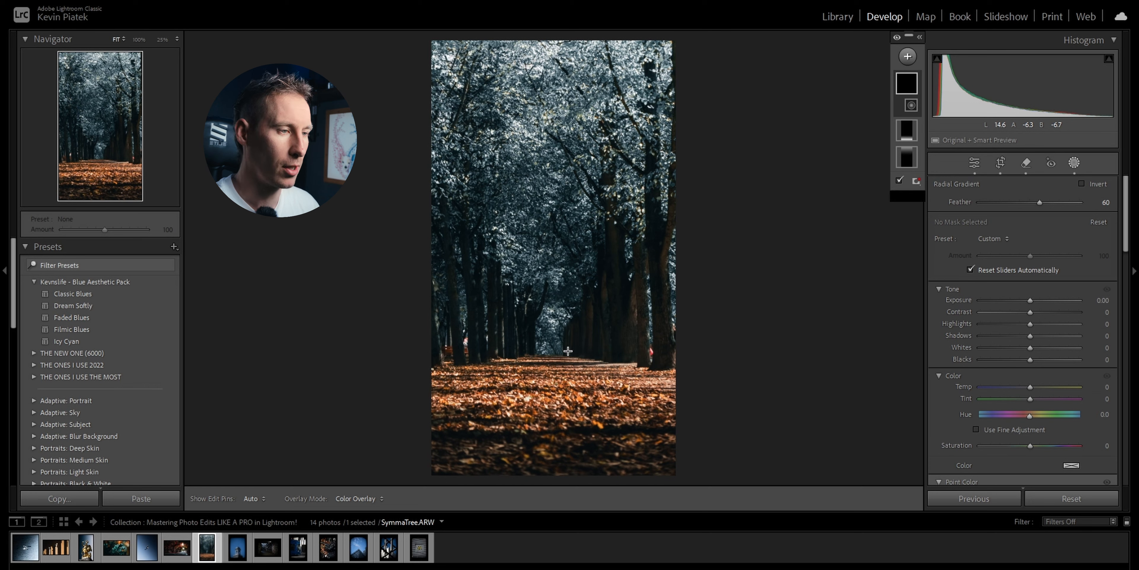
{"action": "left_click_drag", "start_coordinate": [548, 338], "coordinate": [615, 380]}
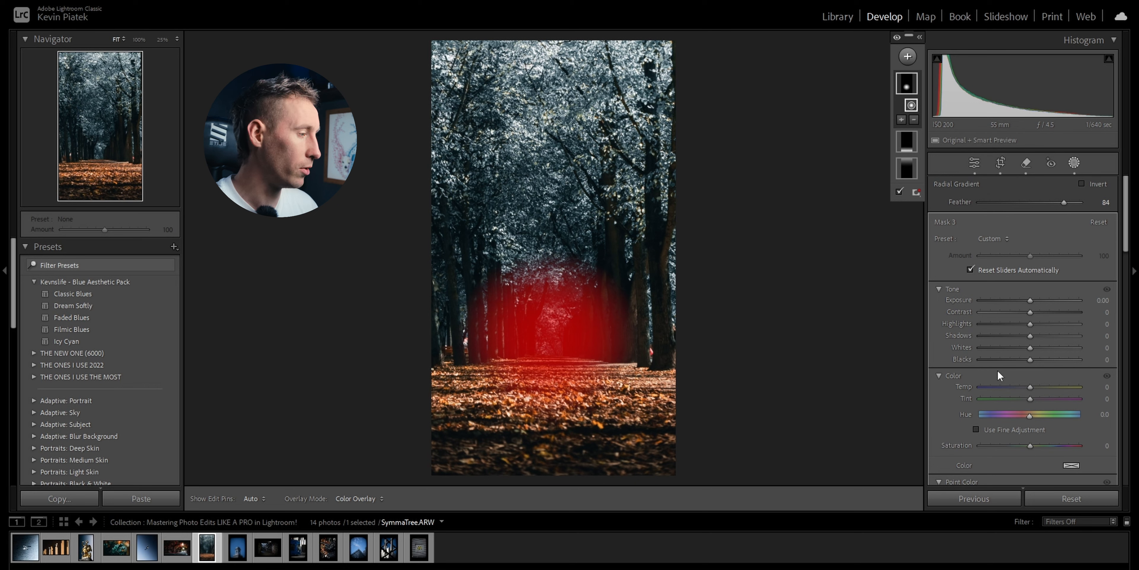
Turn the radial mask into glowing haze: exposure 3.28, contrast −43, temp −54, saturation −64, texture −63, clarity −76, dehaze −100.
{"action": "scroll", "coordinate": [998, 370], "scroll_direction": "down", "scroll_amount": 2}
{"action": "scroll", "coordinate": [1007, 370], "scroll_direction": "up", "scroll_amount": 2}
{"action": "left_click_drag", "start_coordinate": [1029, 312], "coordinate": [1061, 298]}
{"action": "scroll", "coordinate": [984, 364], "scroll_direction": "down", "scroll_amount": 4}
{"action": "left_click", "coordinate": [1033, 328]}
{"action": "scroll", "coordinate": [1032, 328], "scroll_direction": "down", "scroll_amount": 2}
{"action": "scroll", "coordinate": [1015, 302], "scroll_direction": "up", "scroll_amount": 2}
{"action": "scroll", "coordinate": [1024, 324], "scroll_direction": "up", "scroll_amount": 4}
{"action": "left_click_drag", "start_coordinate": [1061, 299], "coordinate": [1070, 298]}
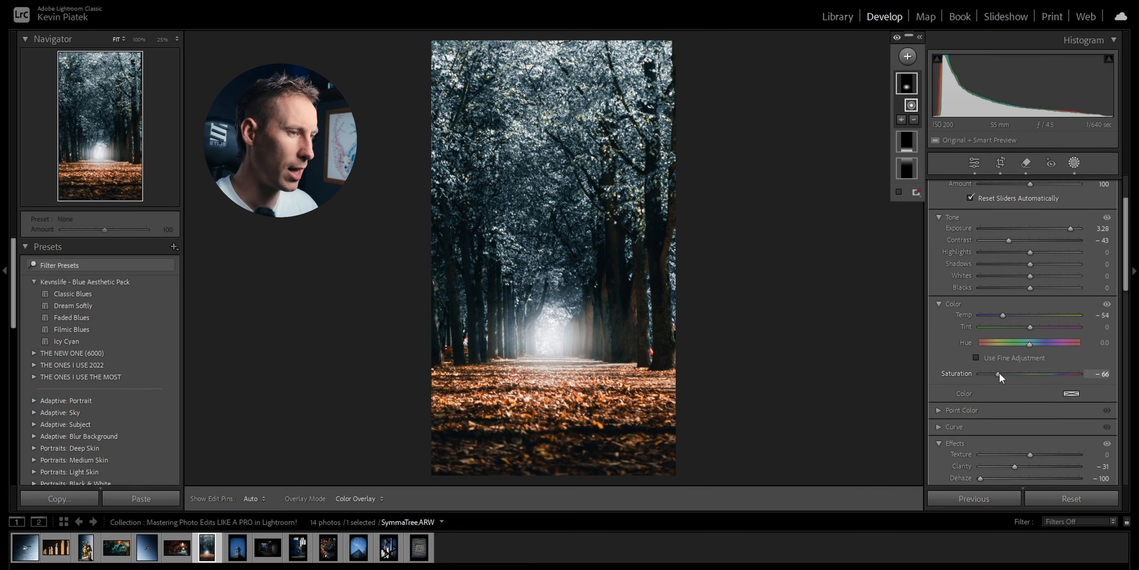
{"action": "left_click_drag", "start_coordinate": [999, 373], "coordinate": [1007, 381]}
{"action": "scroll", "coordinate": [995, 379], "scroll_direction": "down", "scroll_amount": 2}
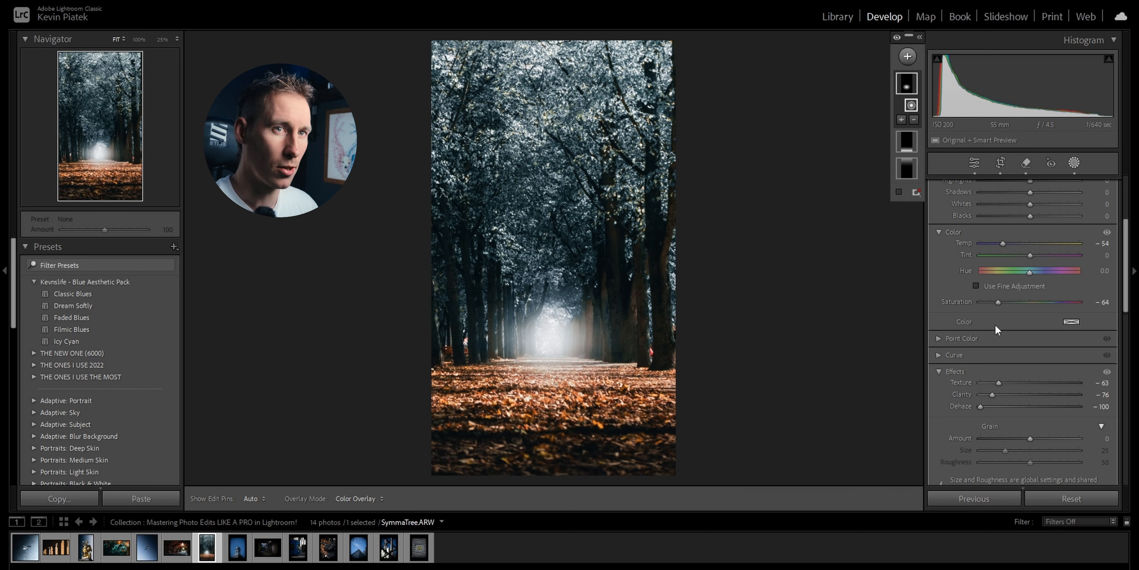
{"action": "key", "text": "Escape"}
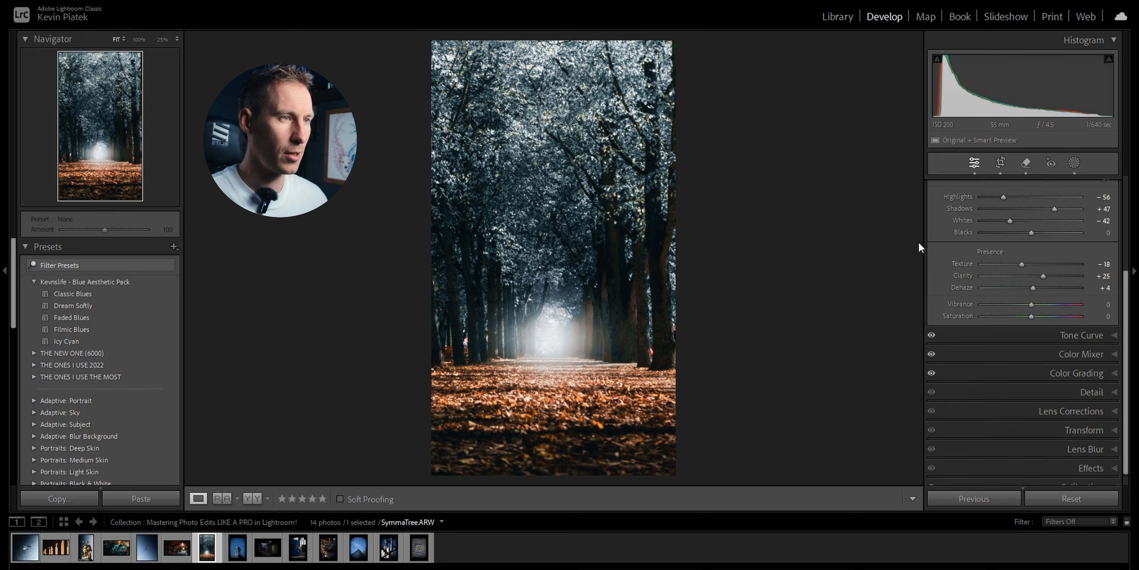
Compare the edited tree path photo with its original version several times.
{"action": "key", "text": "backslash"}
{"action": "key", "text": "backslash"}
{"action": "key", "text": "backslash"}
{"action": "key", "text": "backslash"}
{"action": "key", "text": "backslash"}
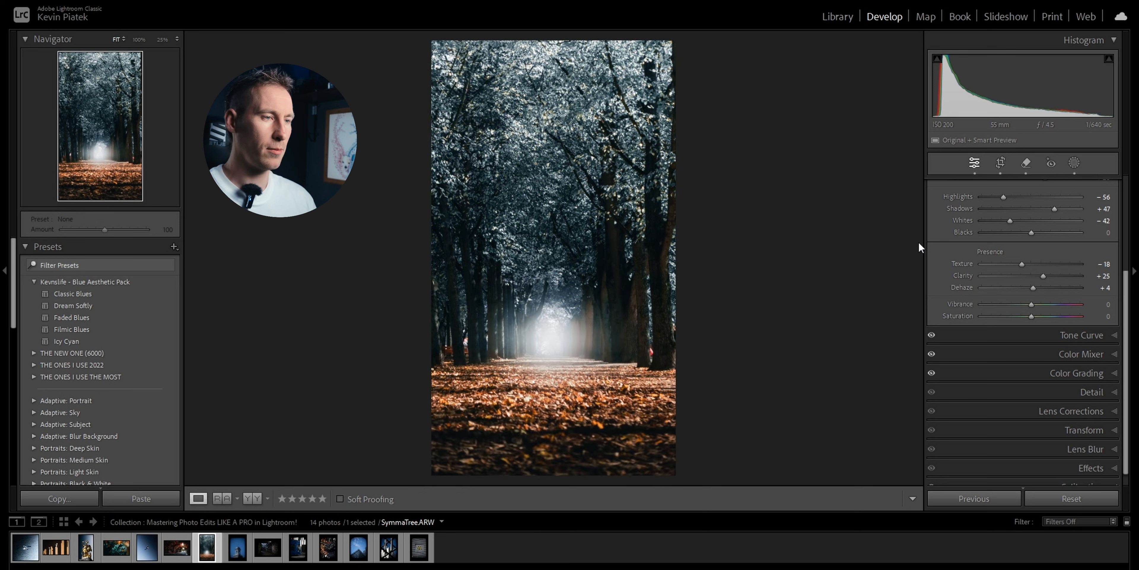
{"action": "key", "text": "backslash"}
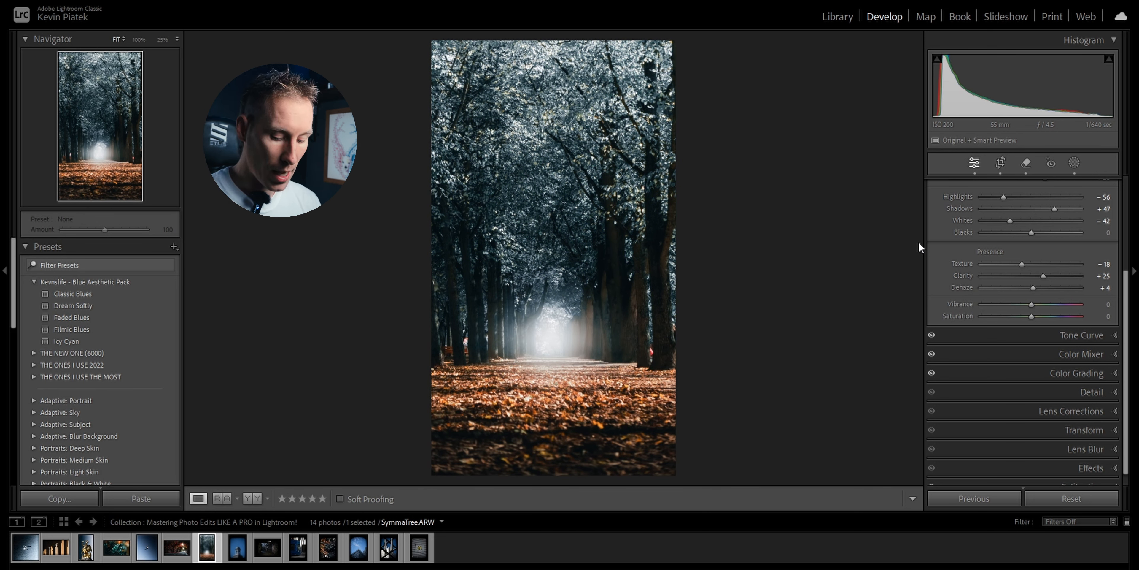
{"action": "key", "text": "backslash"}
{"action": "key", "text": "backslash"}
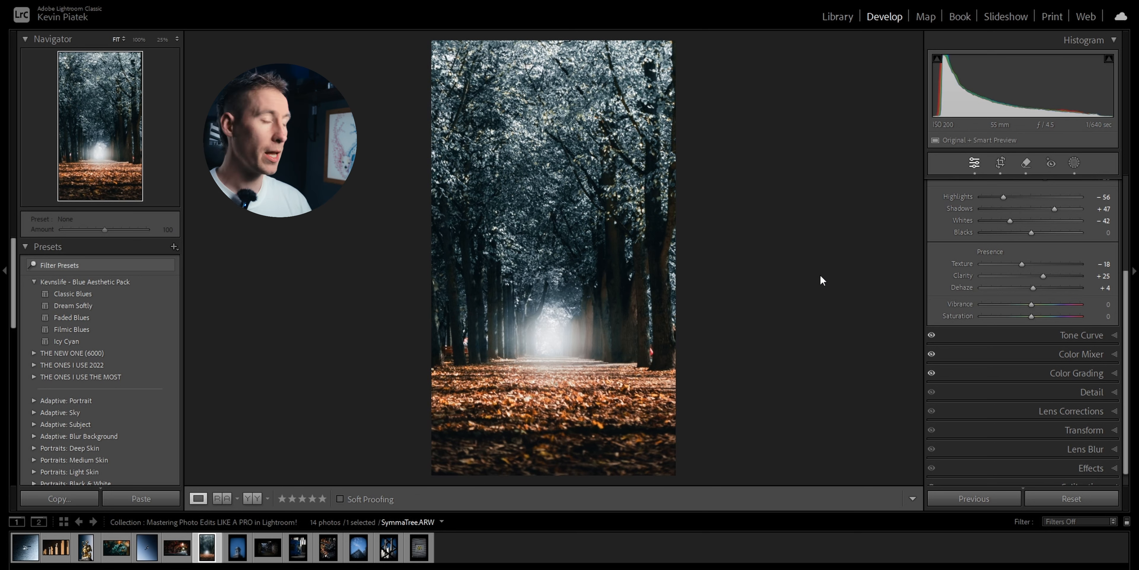
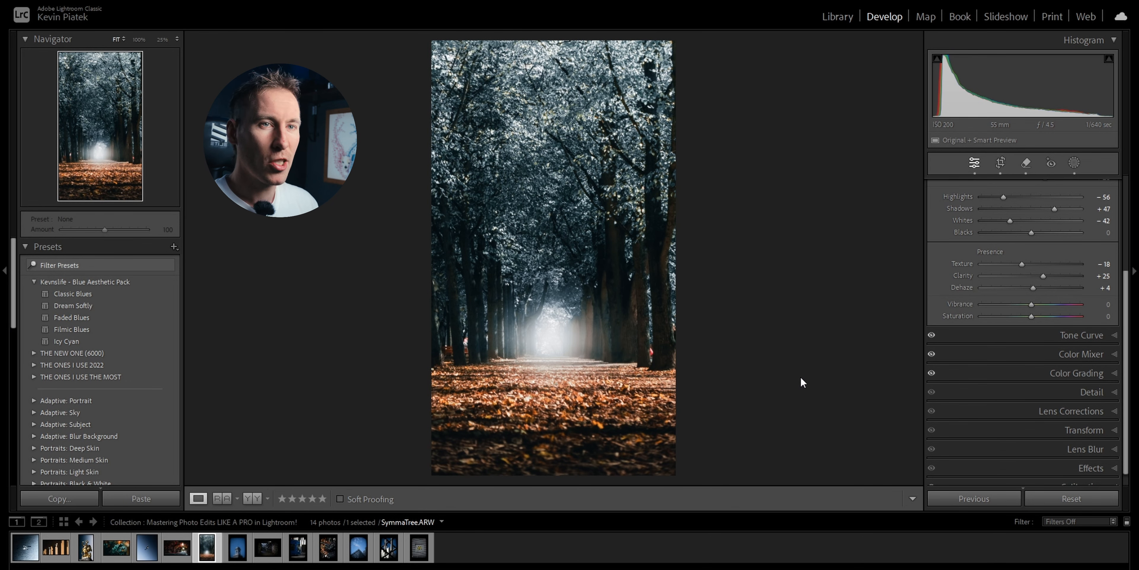
Set the orange hue to −26 in the Color Mixer and compare the result with the original photo.
{"action": "scroll", "coordinate": [1023, 348], "scroll_direction": "up", "scroll_amount": 5}
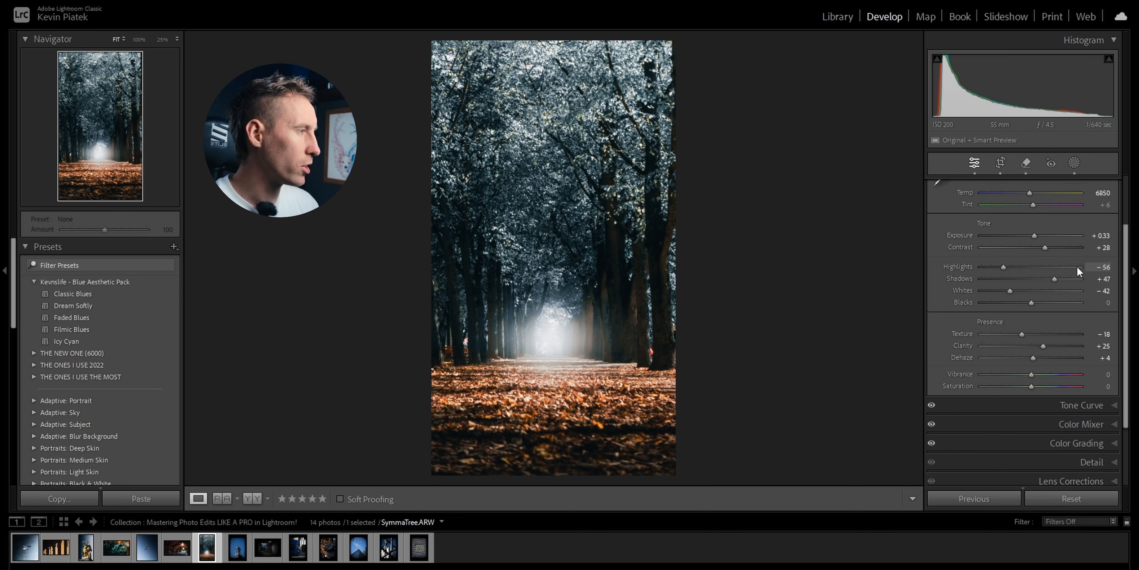
{"action": "left_click", "coordinate": [1101, 183]}
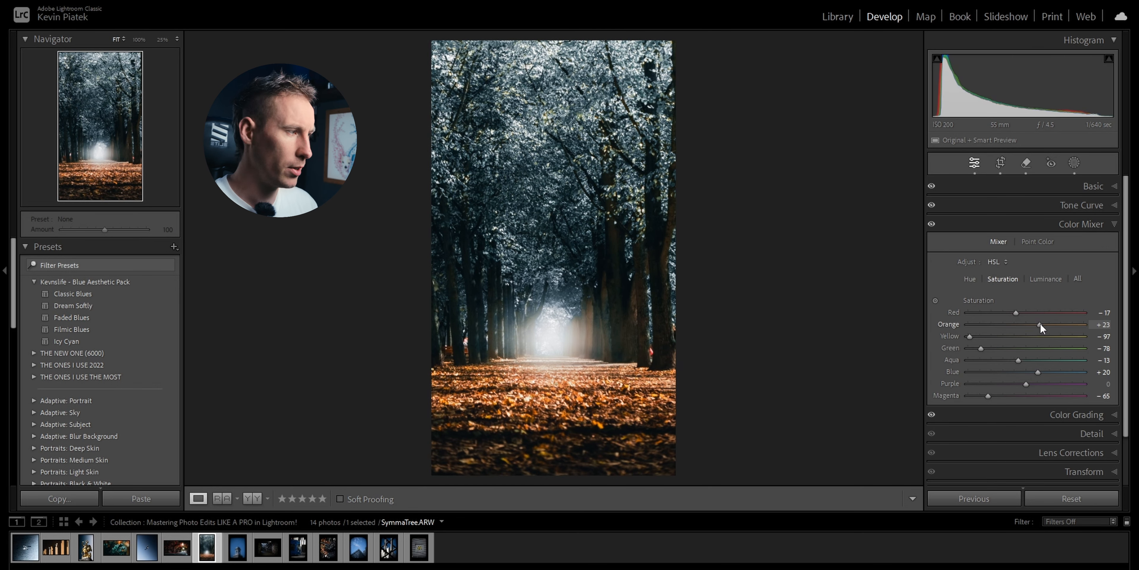
{"action": "left_click_drag", "start_coordinate": [1038, 325], "coordinate": [1014, 325]}
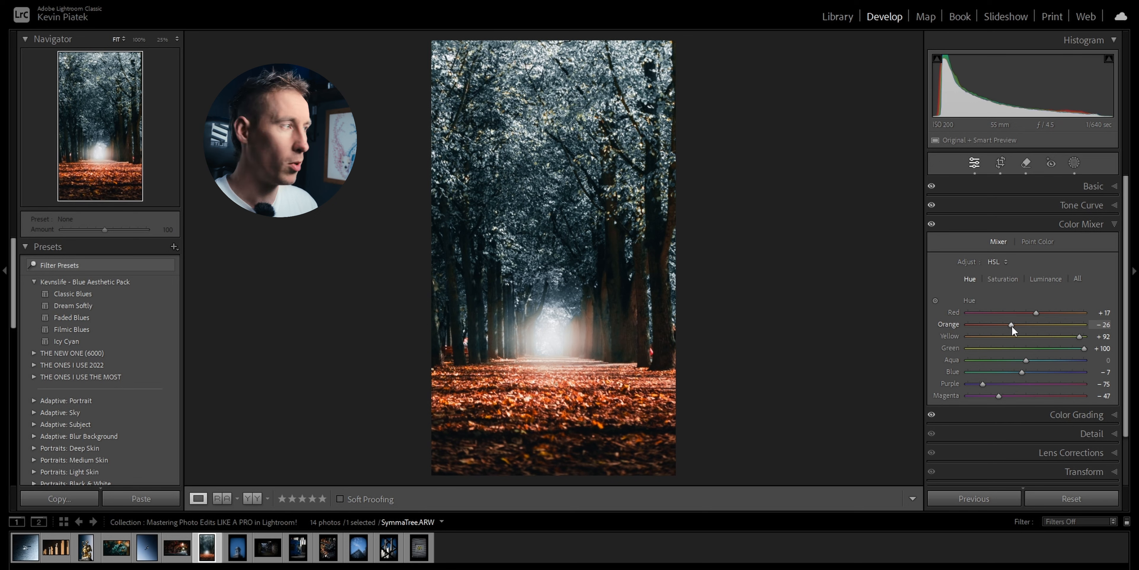
{"action": "key", "text": "backslash"}
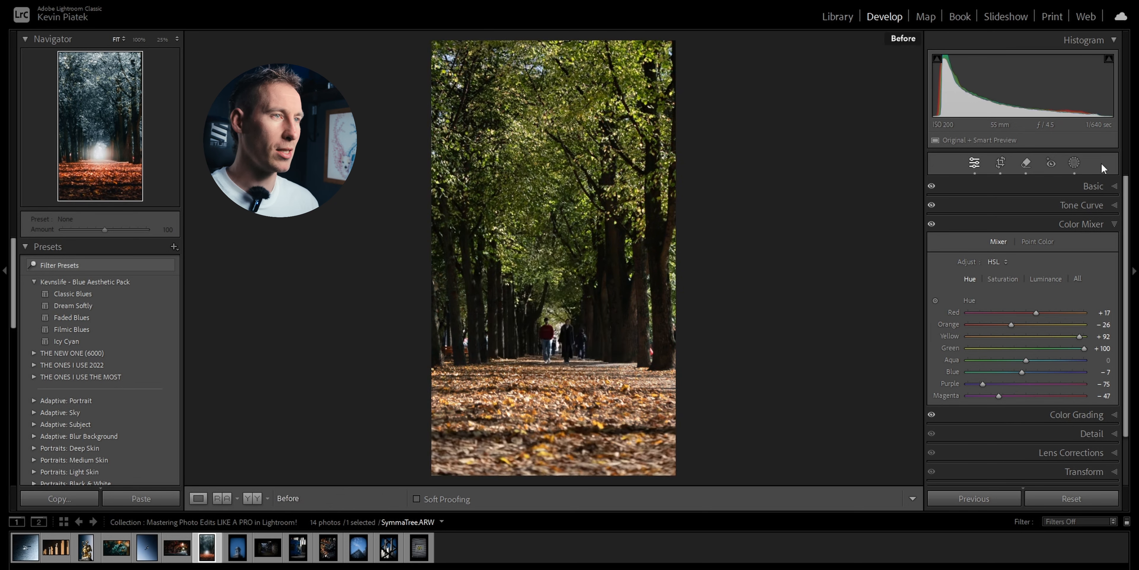
{"action": "key", "text": "backslash"}
Move on to Church Tower 1.ARW and crop it tightly around the tower at a 4 x 5 / 8 x 10 aspect.
{"action": "key", "text": "Right"}
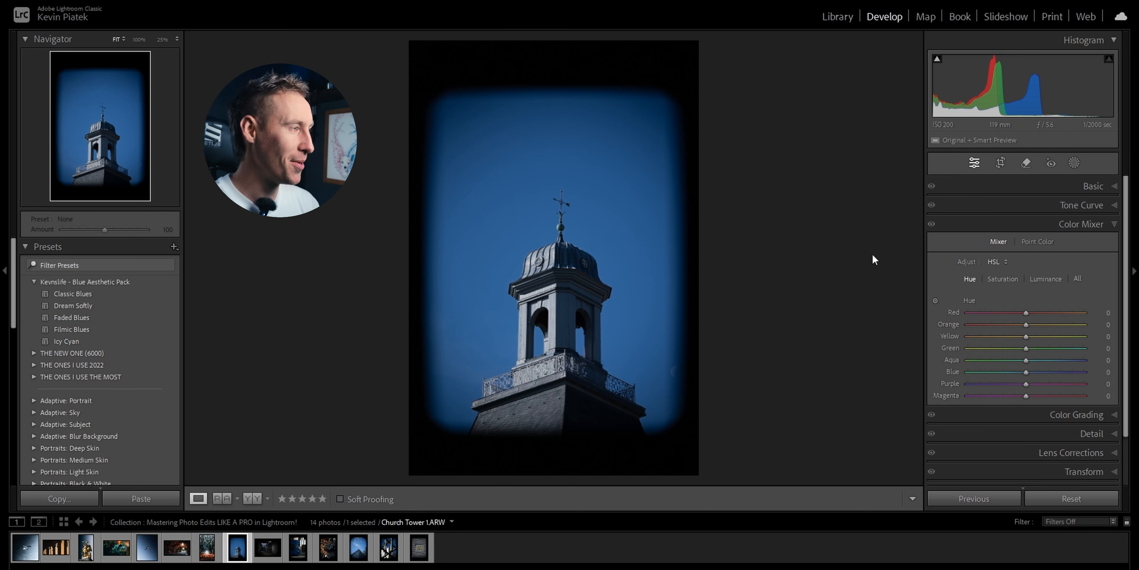
{"action": "left_click", "coordinate": [1000, 162]}
{"action": "left_click", "coordinate": [1079, 207]}
{"action": "left_click", "coordinate": [1030, 271]}
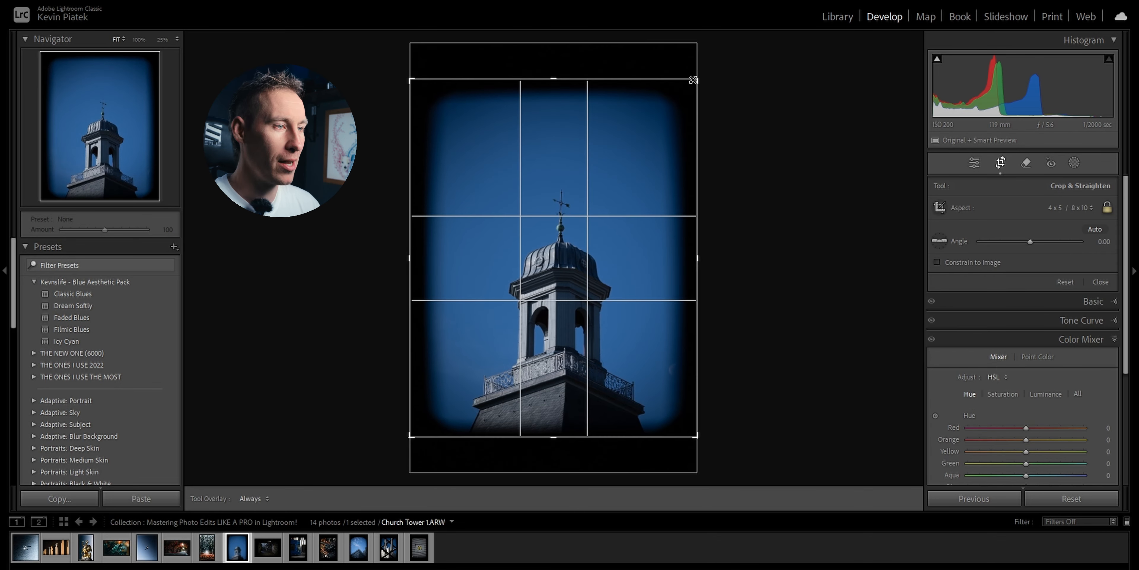
{"action": "left_click_drag", "start_coordinate": [693, 80], "coordinate": [604, 178]}
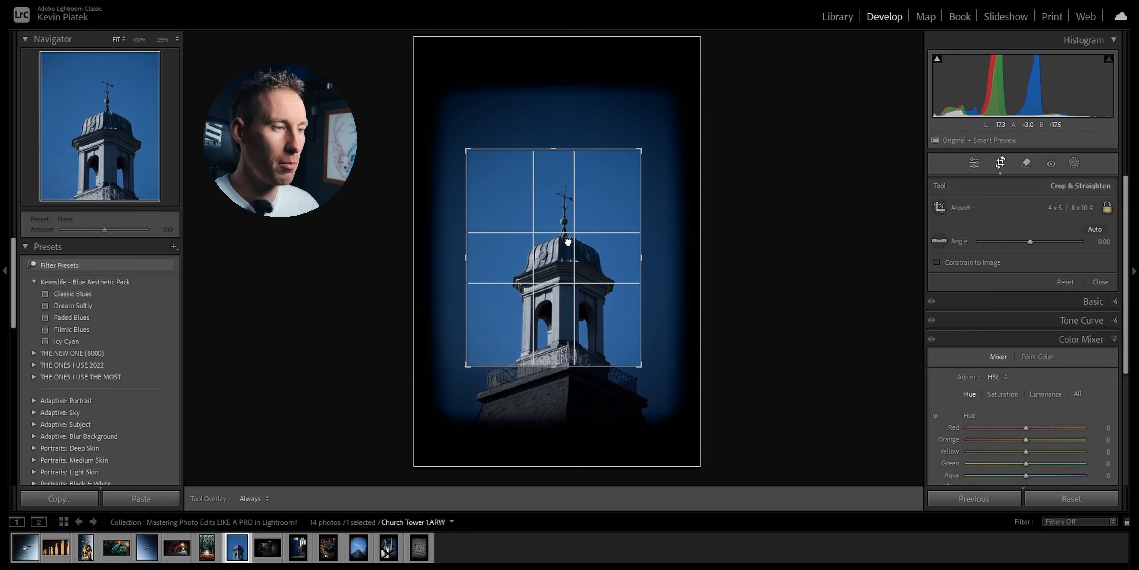
Reposition the crop to centre the spire with more sky above it, cycling the composition overlays as guides.
{"action": "mouse_move", "coordinate": [568, 241]}
{"action": "left_mouse_down"}
{"action": "mouse_move", "coordinate": [562, 292]}
{"action": "mouse_move", "coordinate": [569, 246]}
{"action": "left_mouse_up"}
{"action": "left_click_drag", "start_coordinate": [562, 313], "coordinate": [556, 361]}
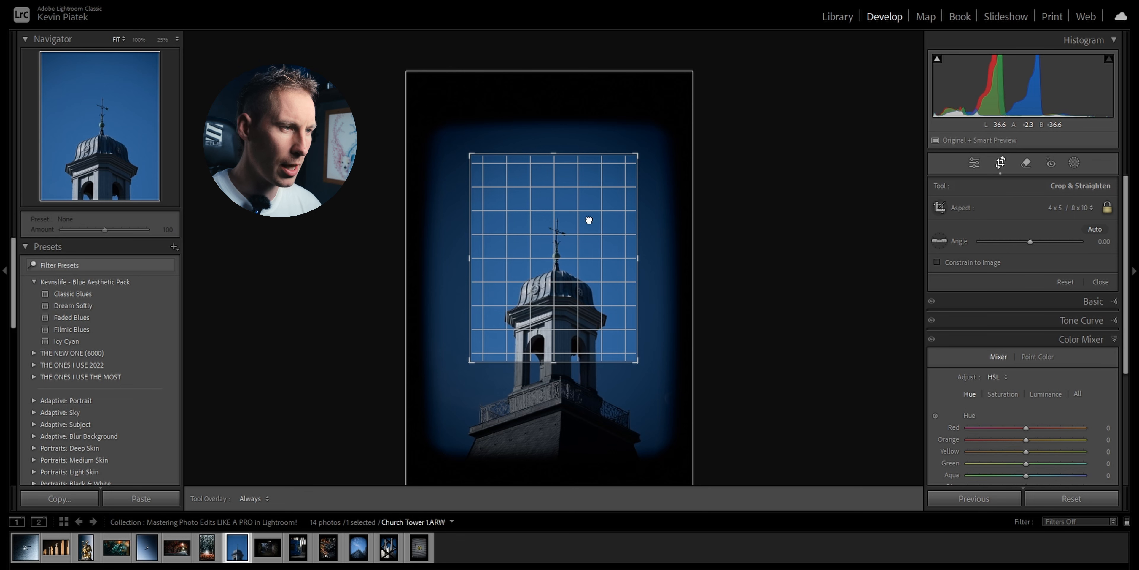
{"action": "key", "text": "o"}
{"action": "key", "text": "o"}
{"action": "key", "text": "o"}
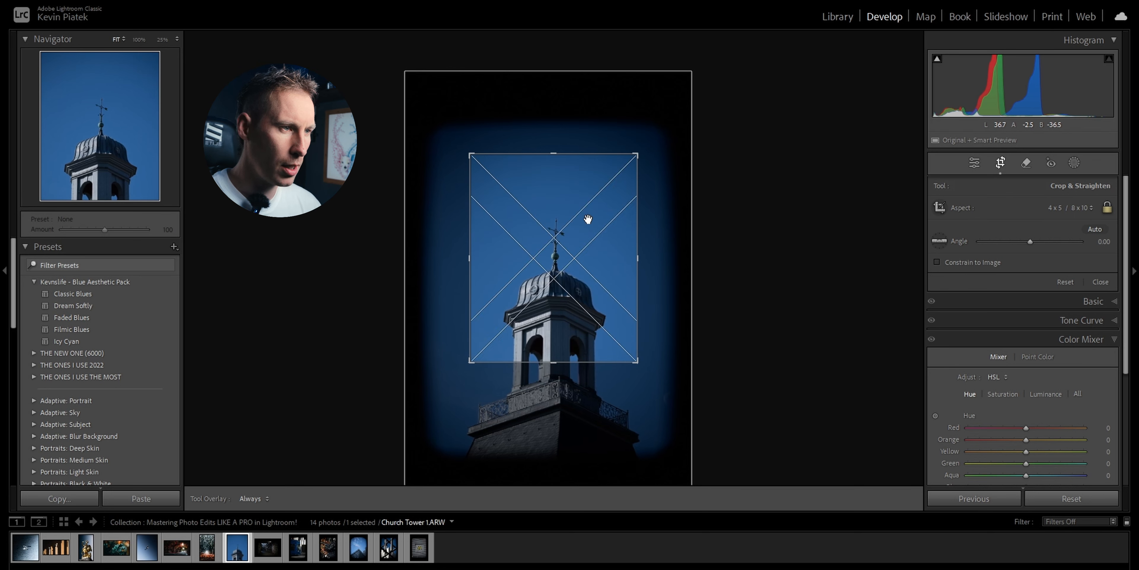
{"action": "key", "text": "o"}
{"action": "left_click_drag", "start_coordinate": [588, 220], "coordinate": [587, 226]}
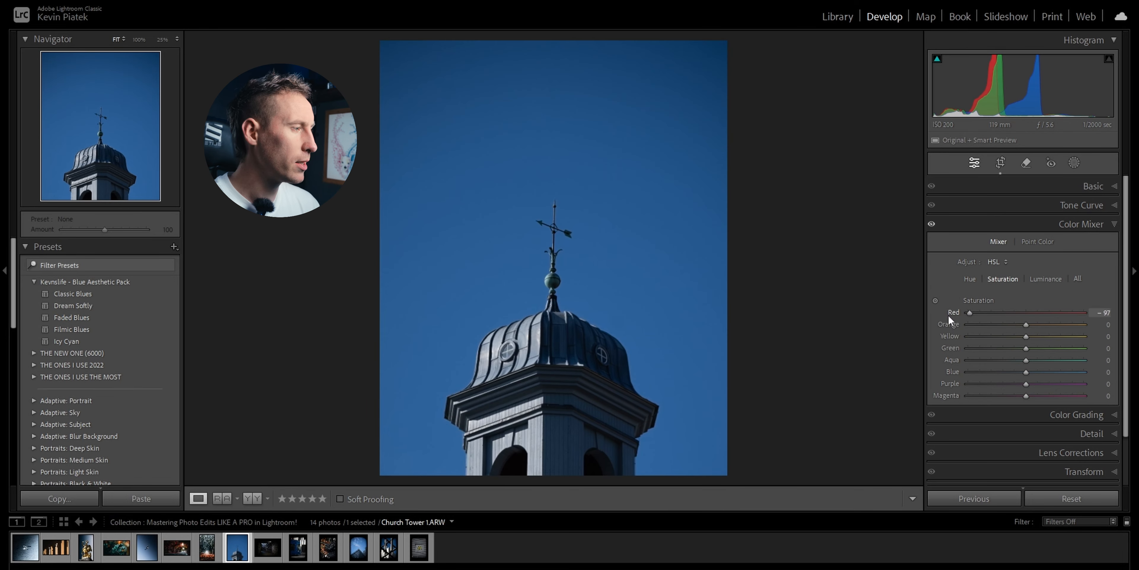
Set the saturation of every colour from red to magenta to −100 to turn the photo black and white.
{"action": "left_click_drag", "start_coordinate": [1026, 324], "coordinate": [942, 339]}
{"action": "left_click_drag", "start_coordinate": [1026, 348], "coordinate": [951, 349]}
{"action": "left_click_drag", "start_coordinate": [1025, 360], "coordinate": [929, 373]}
{"action": "left_click_drag", "start_coordinate": [1025, 384], "coordinate": [933, 385]}
{"action": "left_click_drag", "start_coordinate": [1026, 396], "coordinate": [943, 396]}
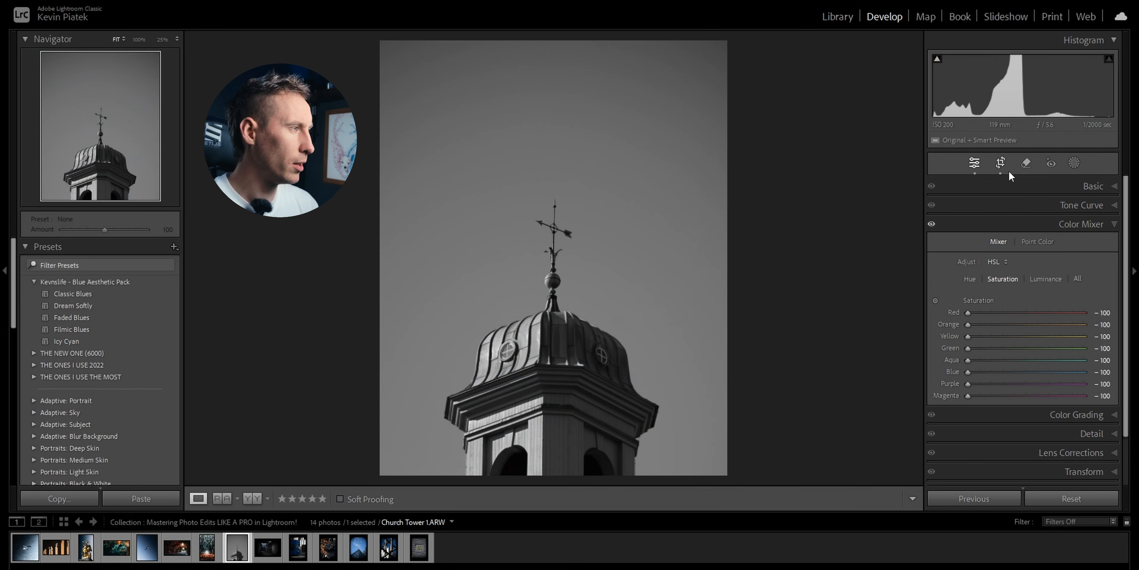
{"action": "left_click", "coordinate": [1074, 163]}
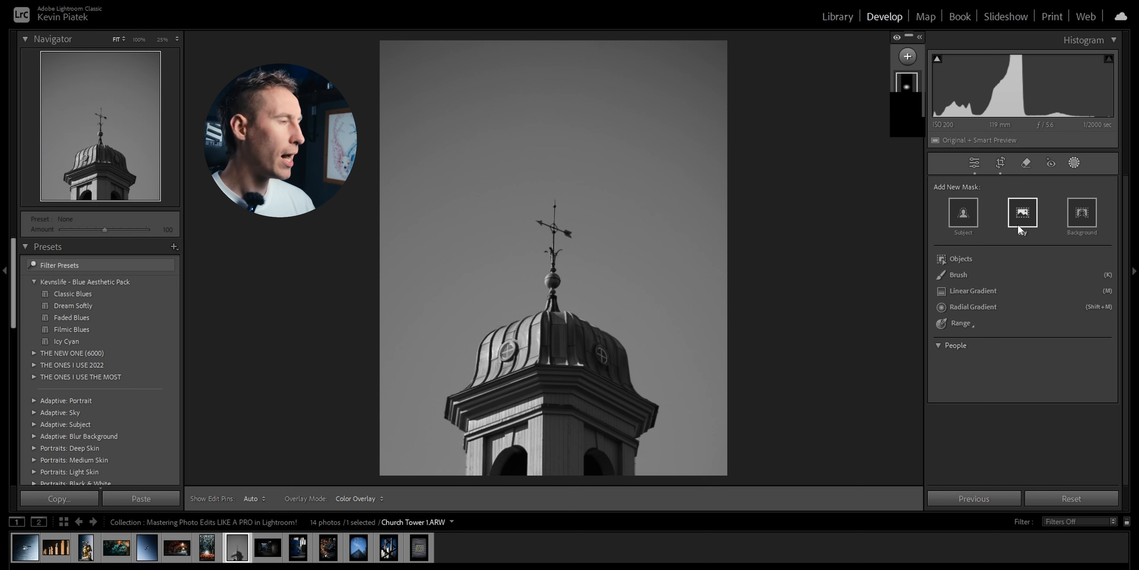
{"action": "left_click", "coordinate": [1017, 224]}
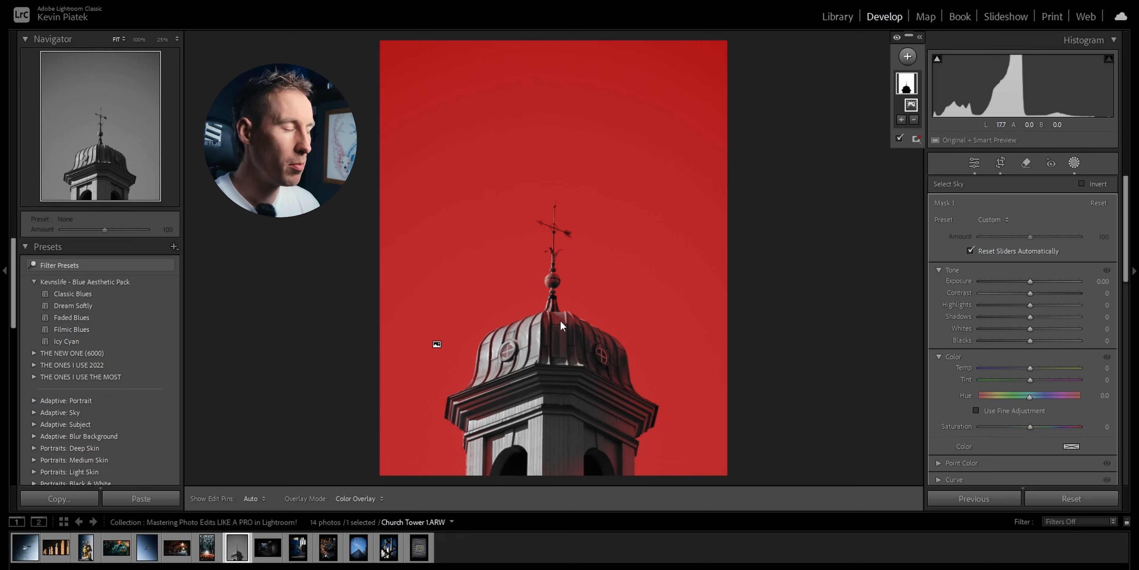
{"action": "right_click", "coordinate": [909, 84]}
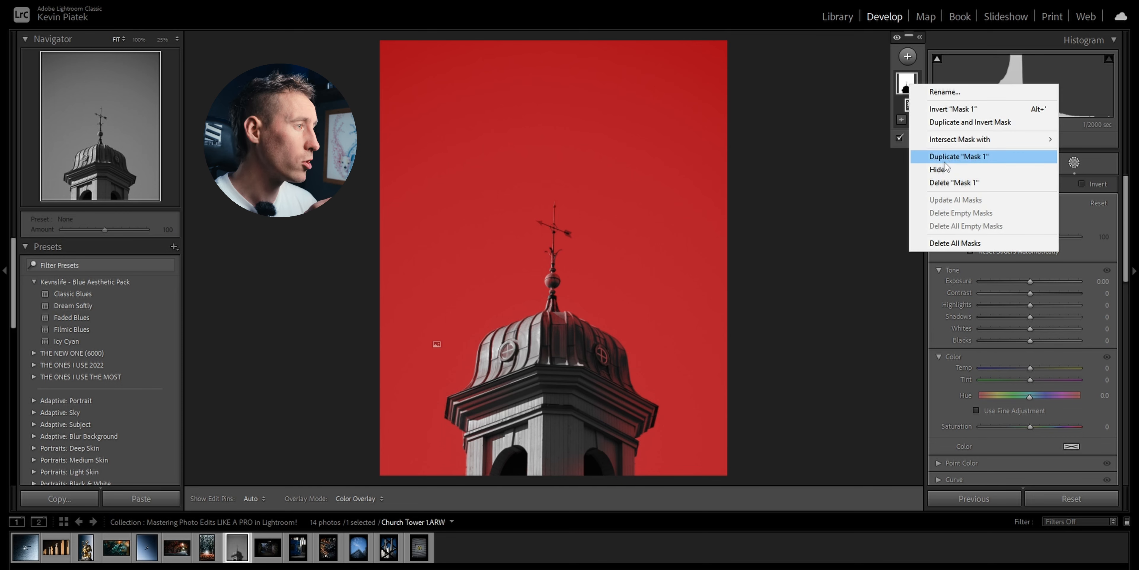
{"action": "left_click", "coordinate": [942, 180]}
Mask the church tower with a brushed object selection, then add the missed wall section between the arches to the mask.
{"action": "left_click", "coordinate": [967, 261]}
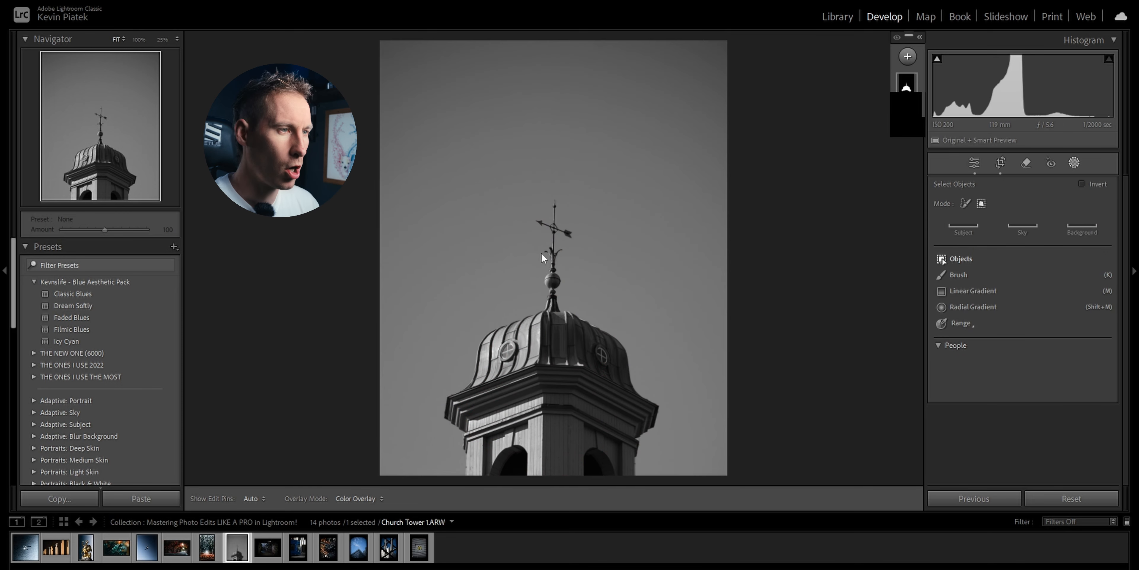
{"action": "left_click", "coordinate": [965, 203]}
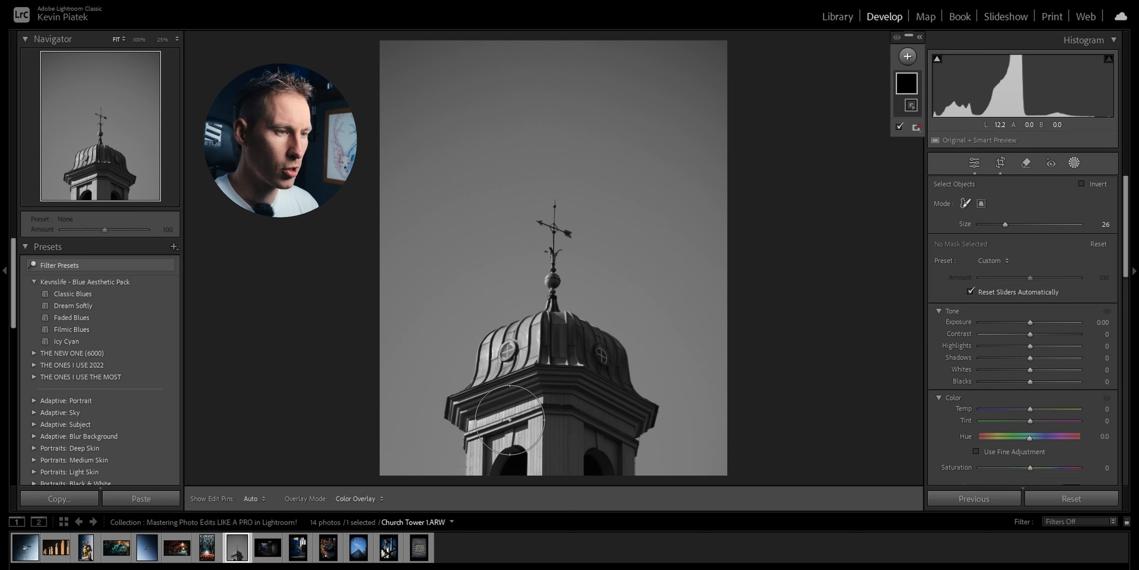
{"action": "mouse_move", "coordinate": [475, 469]}
{"action": "left_mouse_down"}
{"action": "mouse_move", "coordinate": [482, 381]}
{"action": "mouse_move", "coordinate": [565, 224]}
{"action": "mouse_move", "coordinate": [628, 345]}
{"action": "left_mouse_up"}
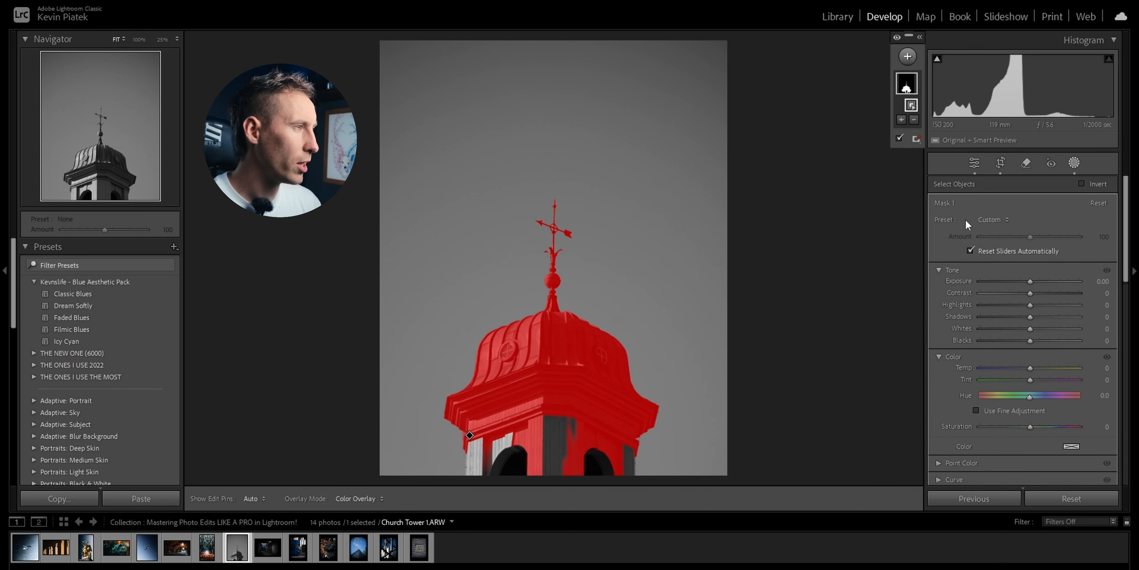
{"action": "left_click", "coordinate": [901, 119]}
{"action": "left_click", "coordinate": [908, 216]}
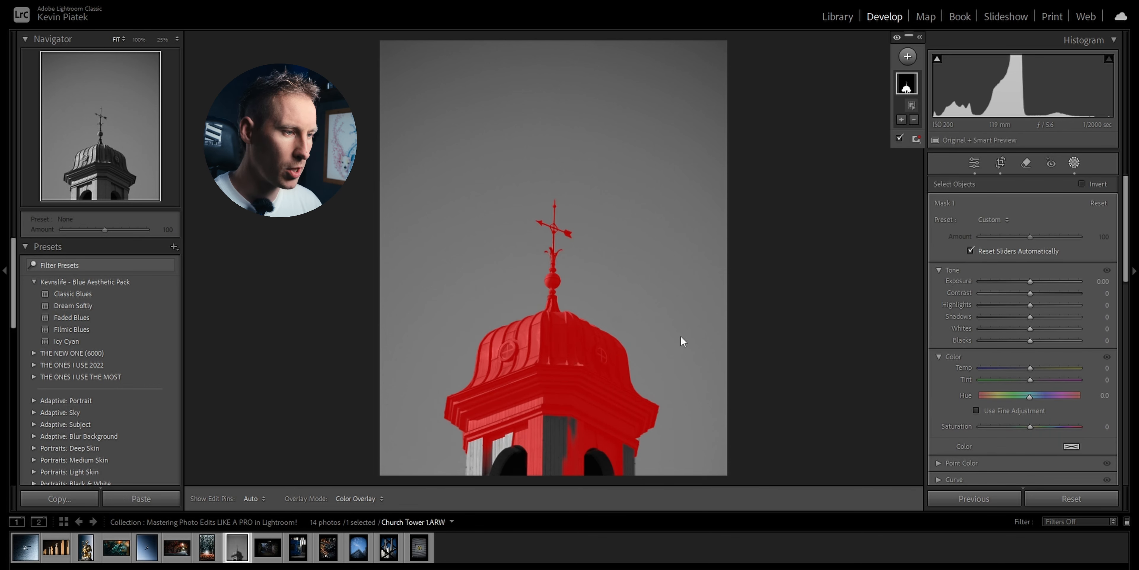
{"action": "left_click", "coordinate": [554, 419]}
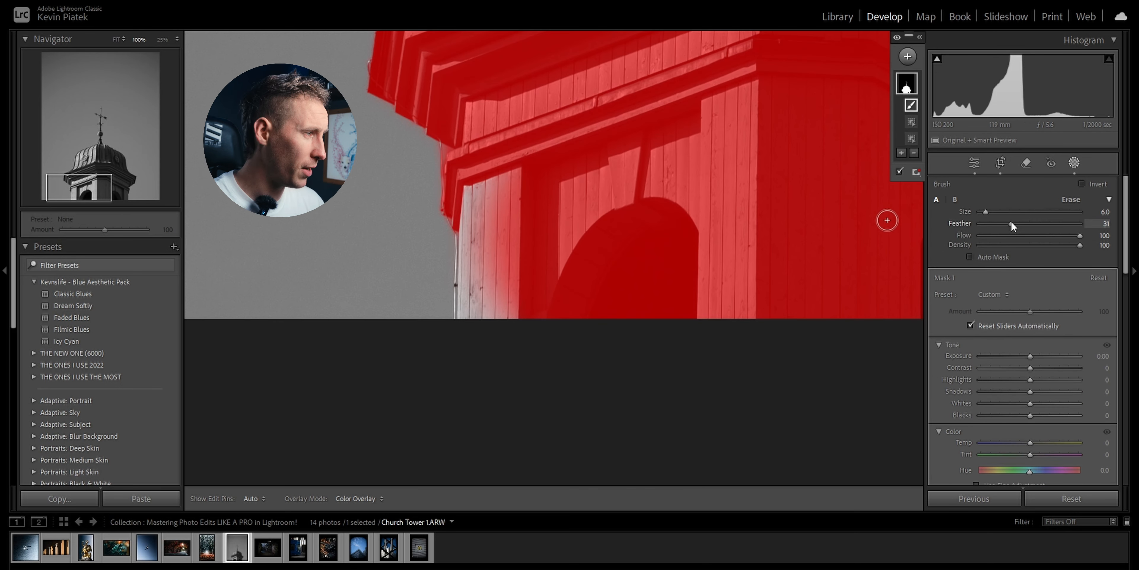
Brush the missed wall strip at the tower's lower left into the mask at size 6.0 and feather 31.
{"action": "key", "text": "h"}
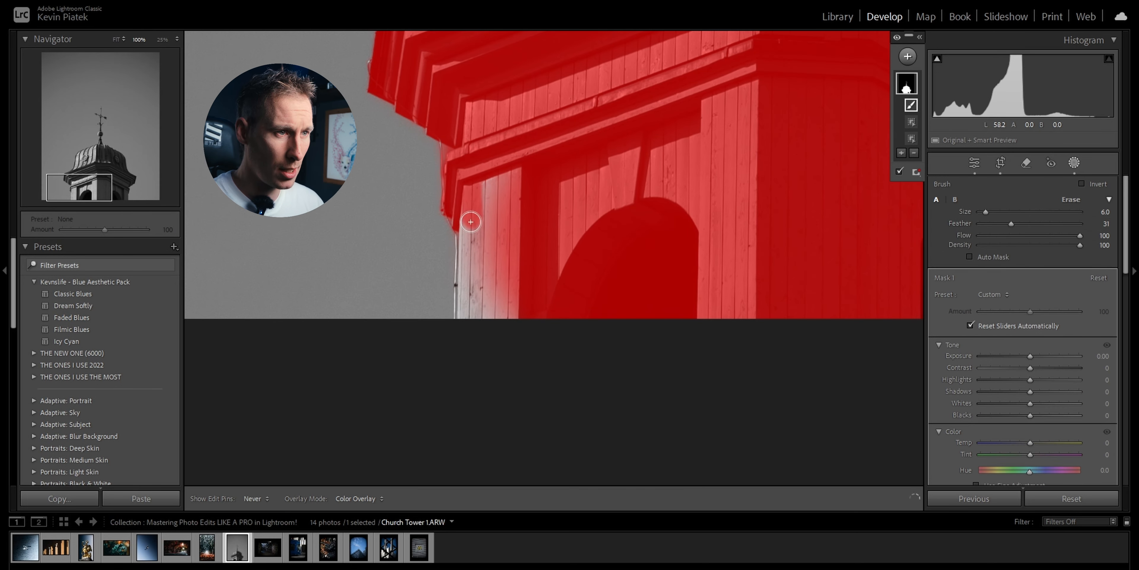
{"action": "key", "text": "h"}
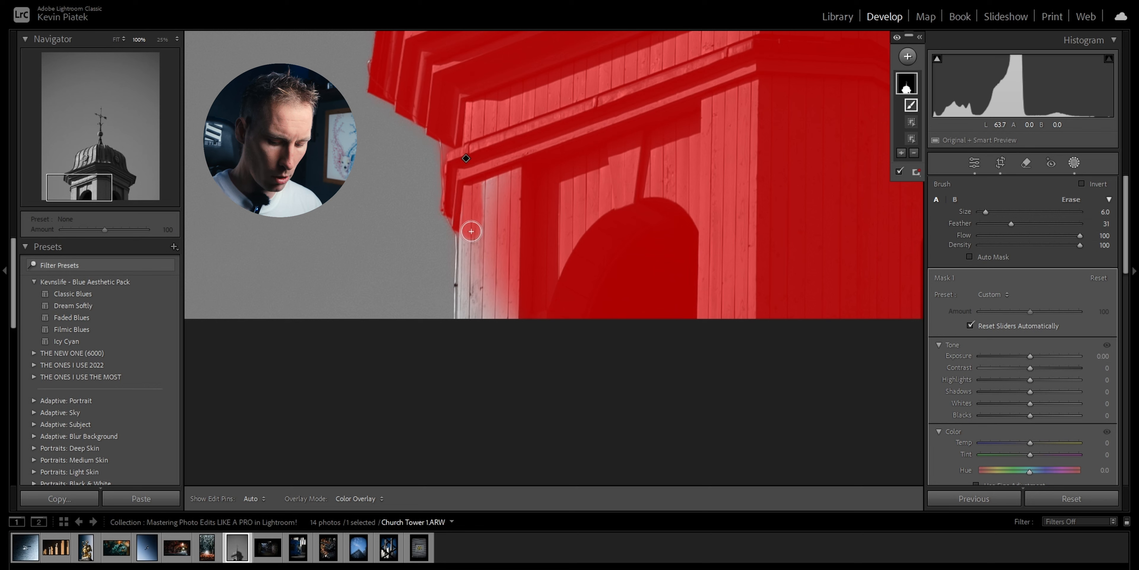
{"action": "mouse_move", "coordinate": [471, 231]}
{"action": "left_mouse_down"}
{"action": "mouse_move", "coordinate": [469, 329]}
{"action": "mouse_move", "coordinate": [488, 295]}
{"action": "mouse_move", "coordinate": [496, 165]}
{"action": "mouse_move", "coordinate": [481, 310]}
{"action": "left_mouse_up"}
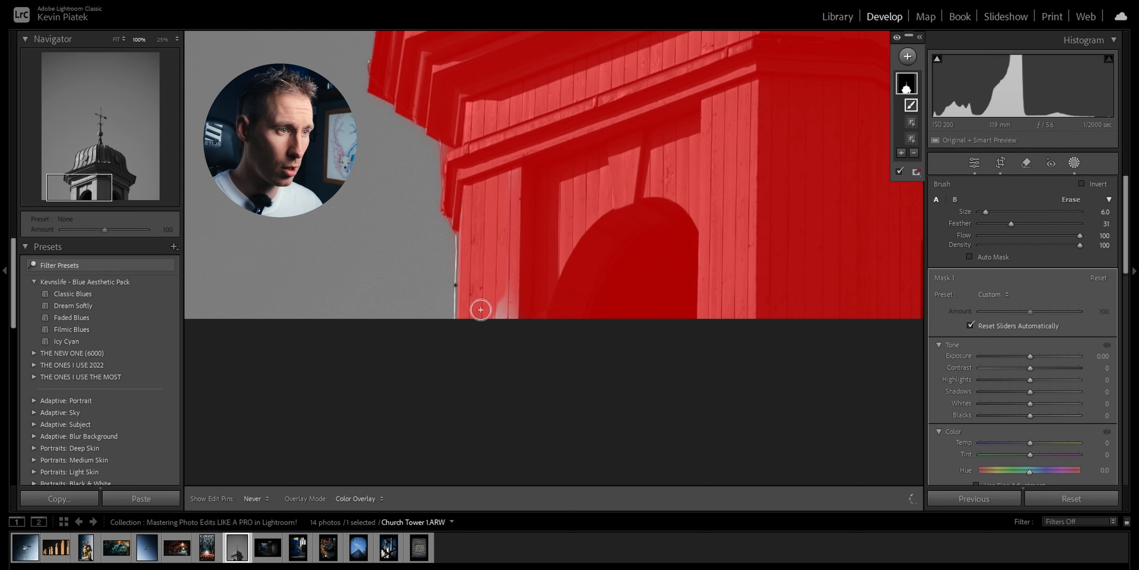
{"action": "key", "text": "h"}
{"action": "key", "text": "h"}
{"action": "key", "text": "bracketleft"}
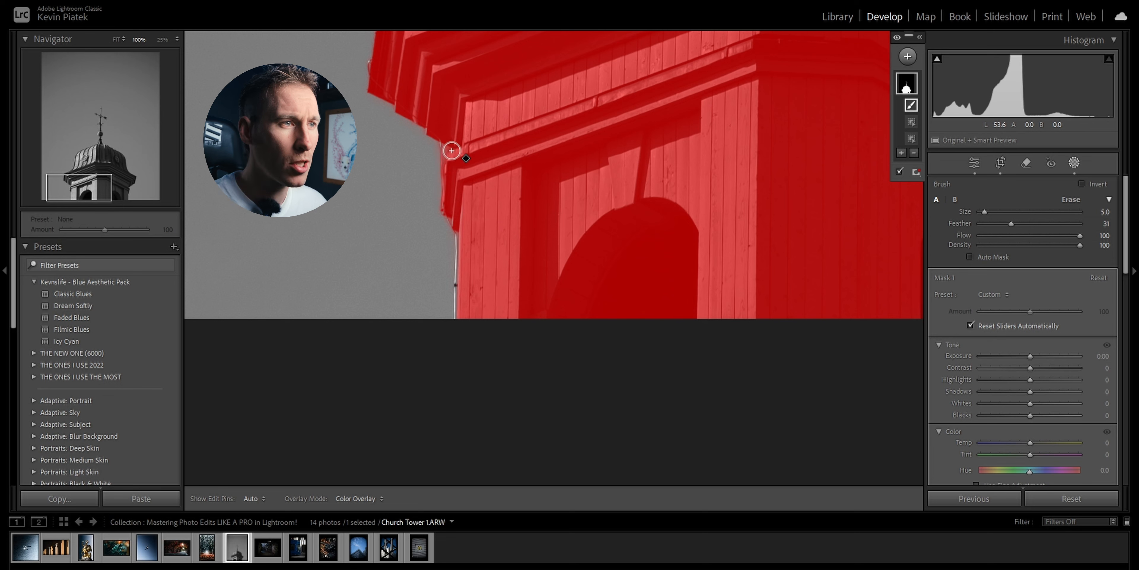
Subtract overspill at the tower's left edge with a size 1.0 brush, then inspect the right edge and the spire.
{"action": "left_click", "coordinate": [914, 153]}
{"action": "key", "text": "h"}
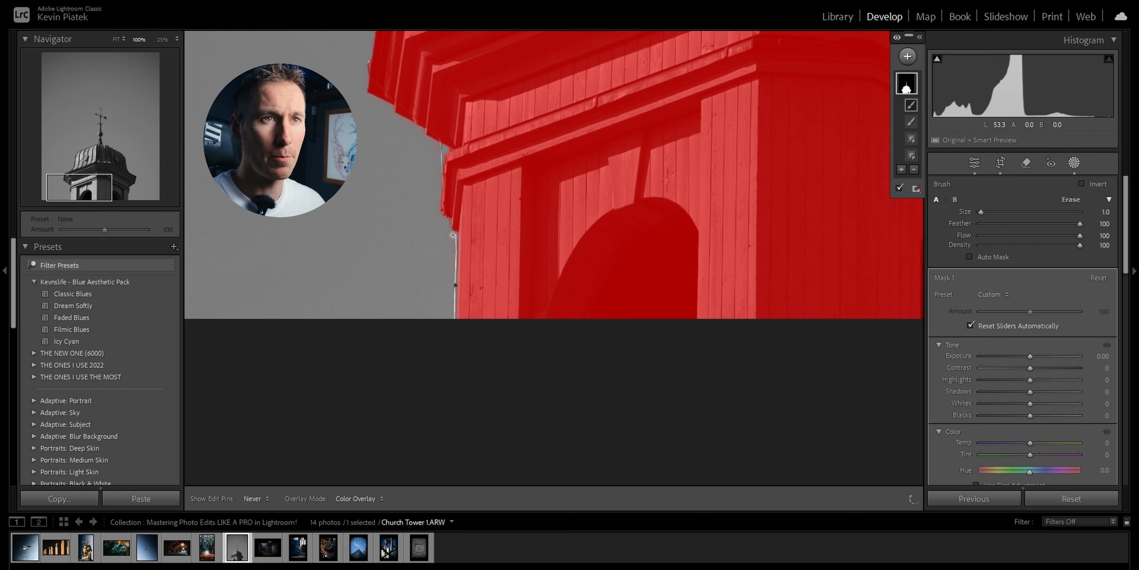
{"action": "left_click_drag", "start_coordinate": [453, 235], "coordinate": [453, 235]}
{"action": "left_click_drag", "start_coordinate": [107, 184], "coordinate": [111, 183]}
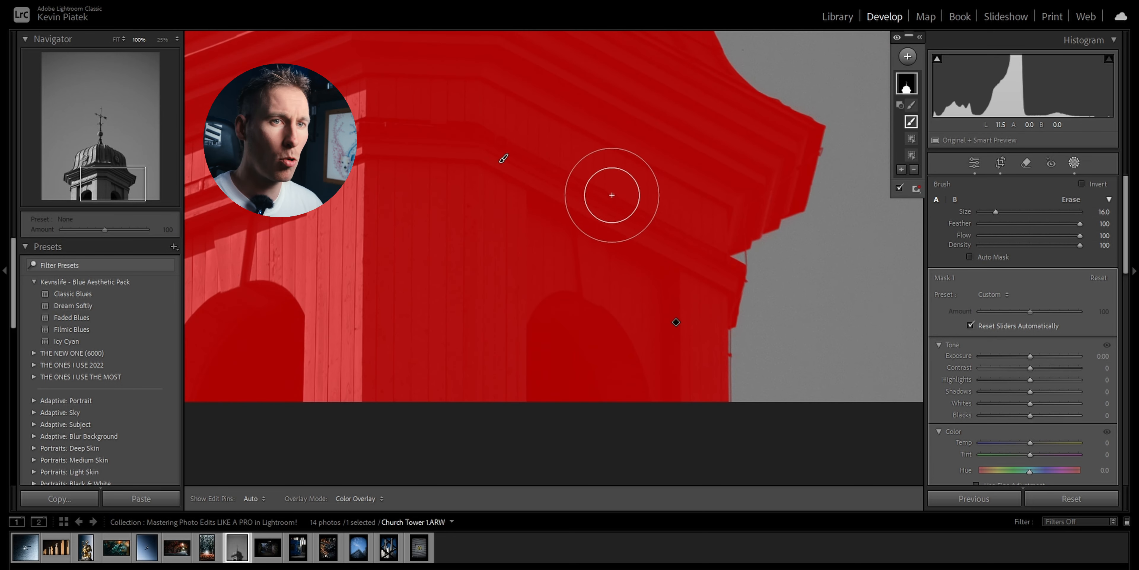
{"action": "left_click_drag", "start_coordinate": [106, 178], "coordinate": [103, 123]}
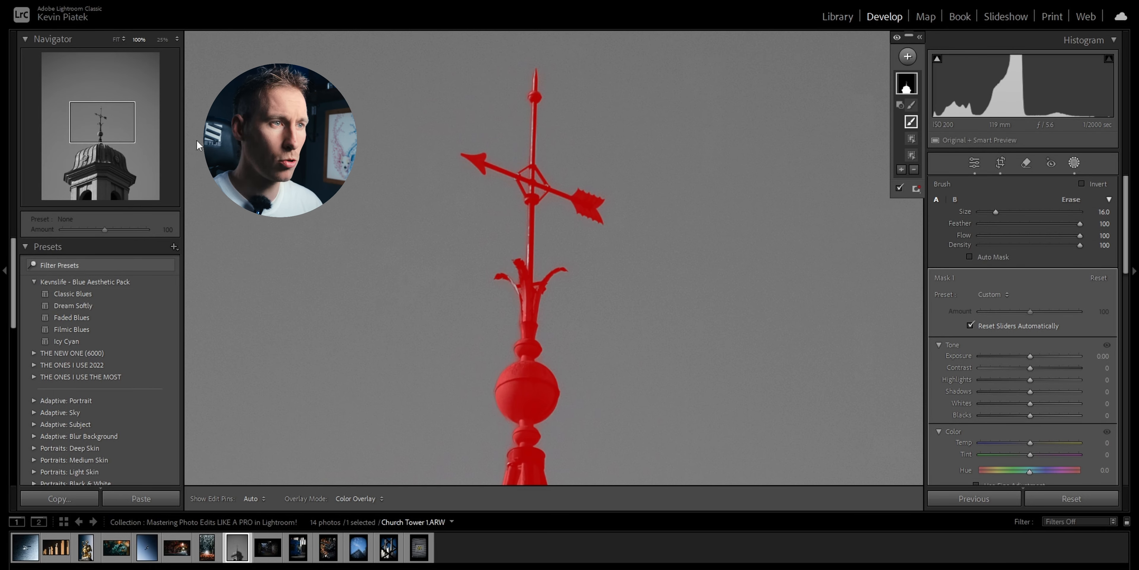
{"action": "key", "text": "z"}
Duplicate and invert the tower mask to cover the sky, and duplicate the inverted mask once more.
{"action": "right_click", "coordinate": [905, 88]}
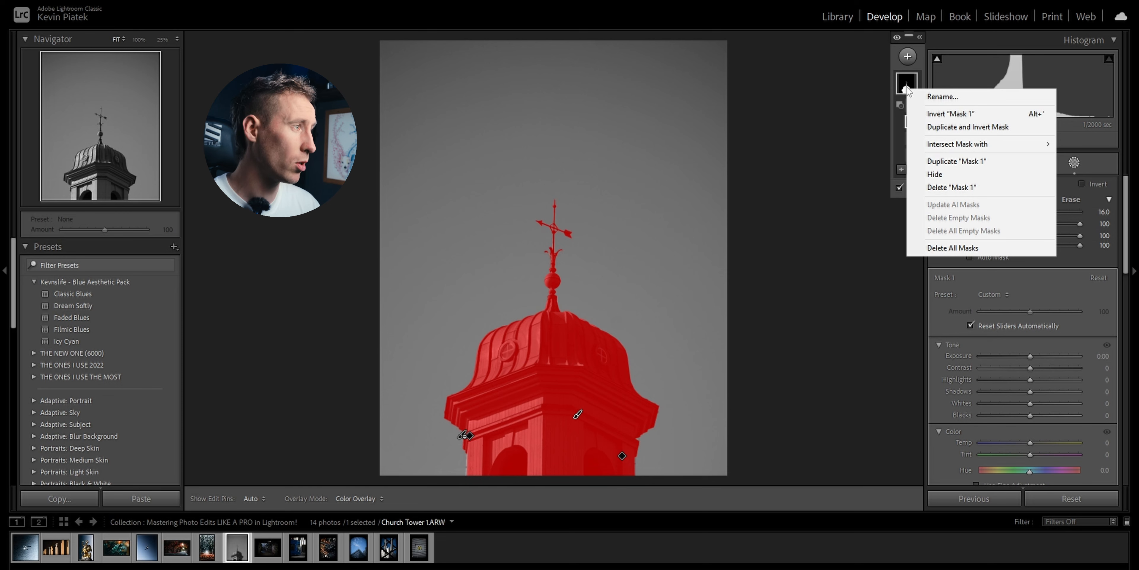
{"action": "left_click", "coordinate": [924, 126]}
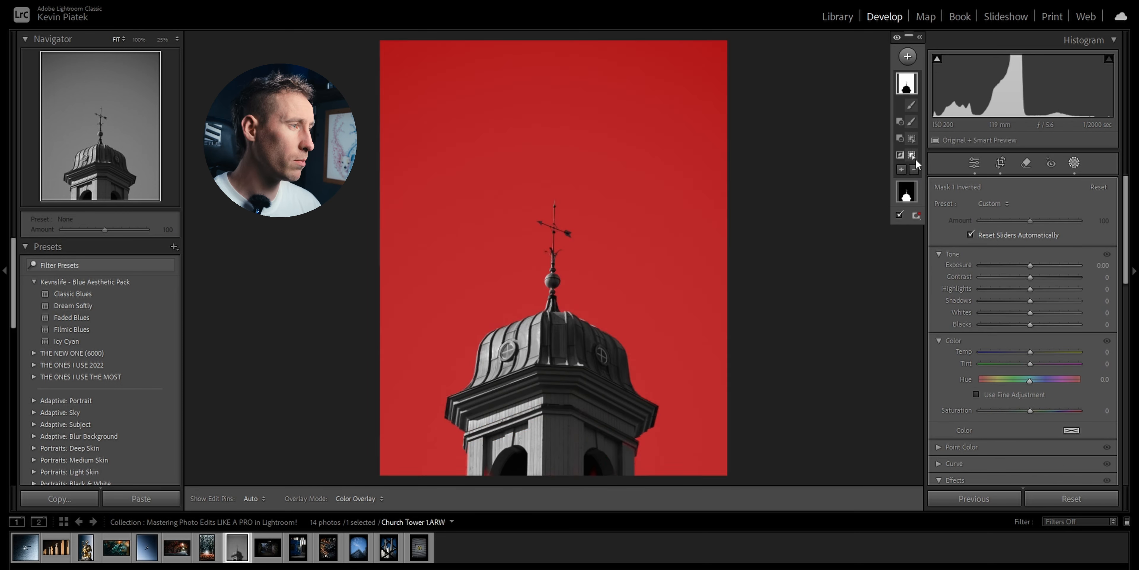
{"action": "right_click", "coordinate": [912, 86]}
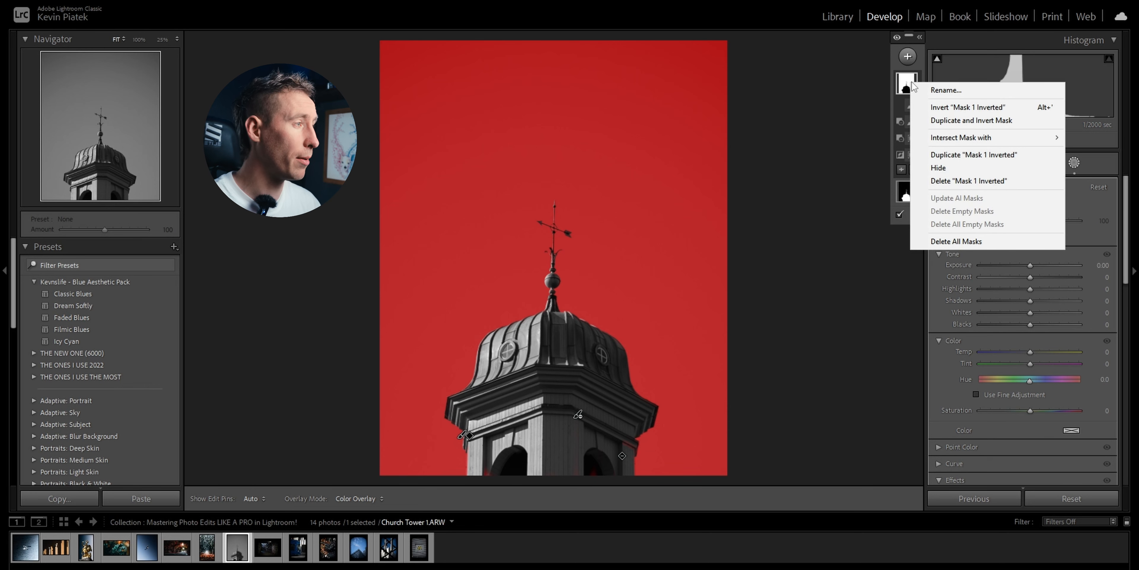
{"action": "left_click", "coordinate": [943, 156]}
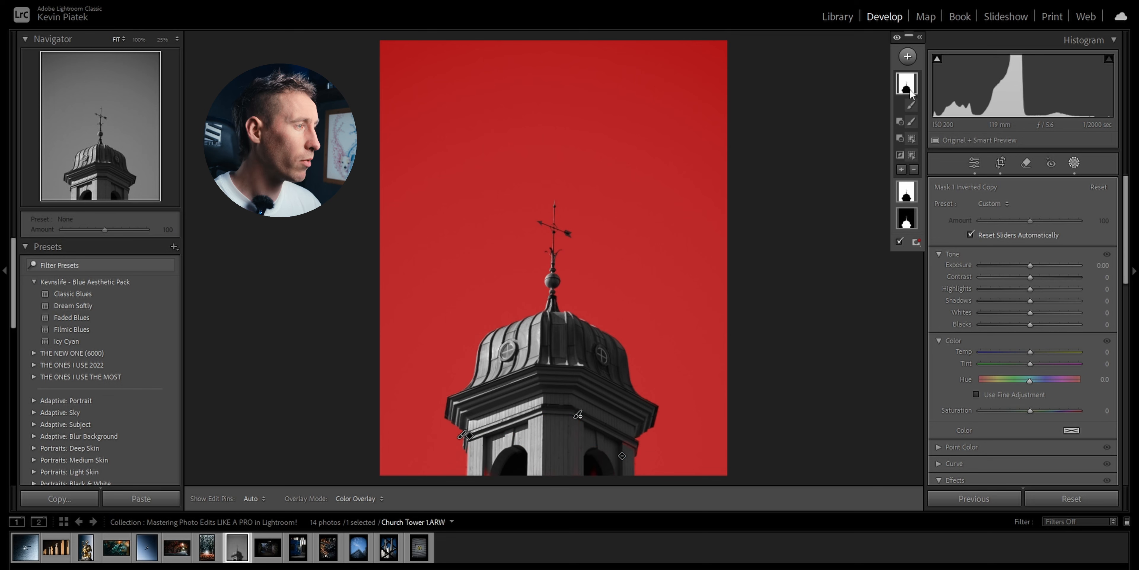
Intersect Mask 1 Inverted with a linear gradient from the photo's left edge and set its exposure to −3.71.
{"action": "left_click", "coordinate": [906, 197]}
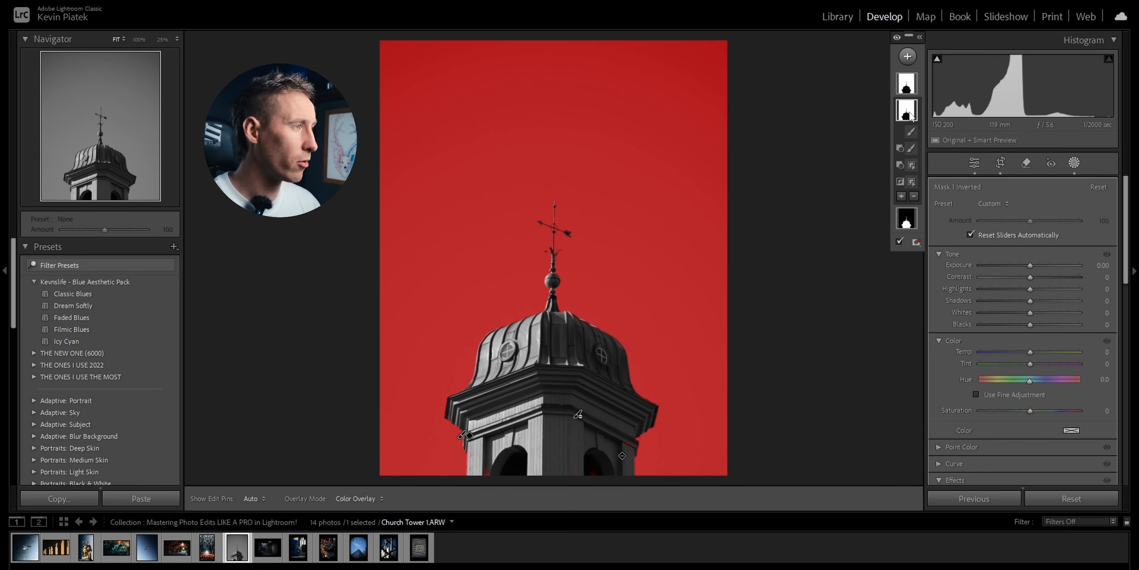
{"action": "right_click", "coordinate": [911, 116]}
{"action": "mouse_move", "coordinate": [947, 168]}
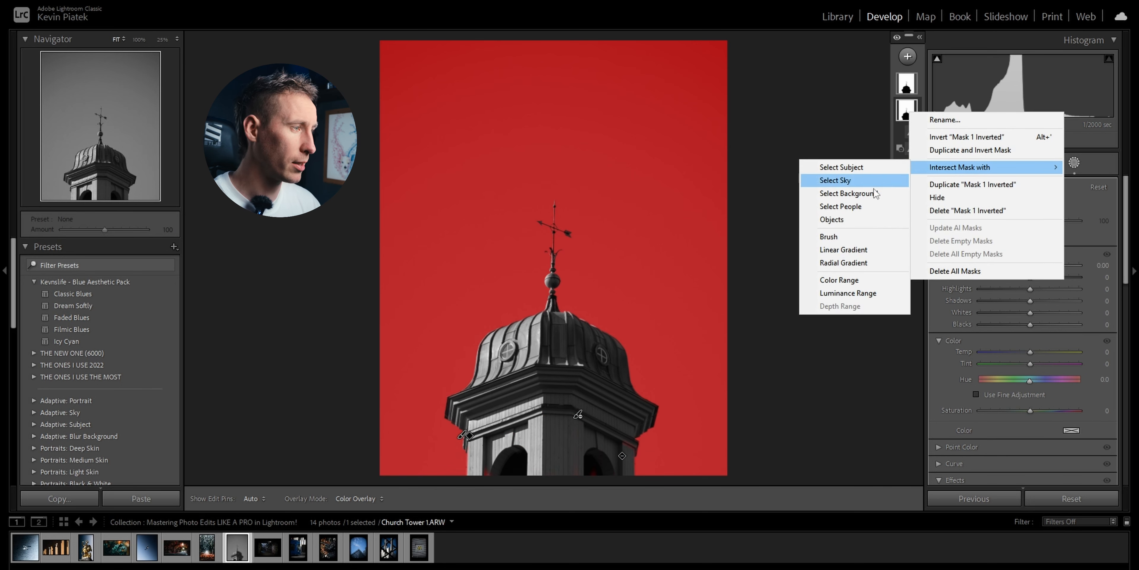
{"action": "left_click", "coordinate": [863, 249]}
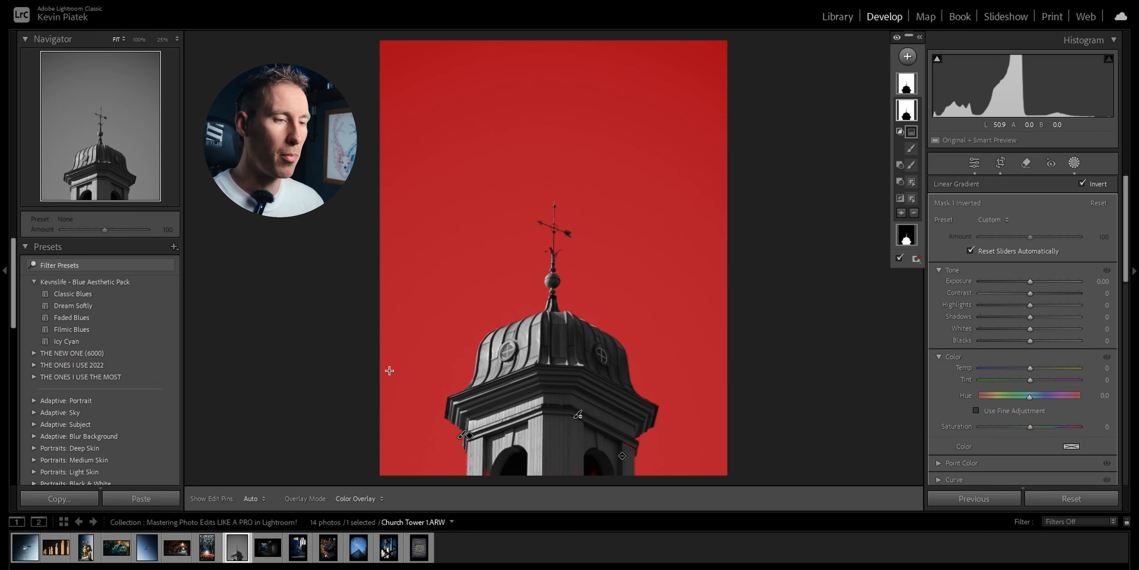
{"action": "left_click_drag", "start_coordinate": [377, 363], "coordinate": [654, 365]}
{"action": "left_click_drag", "start_coordinate": [1029, 282], "coordinate": [1049, 282]}
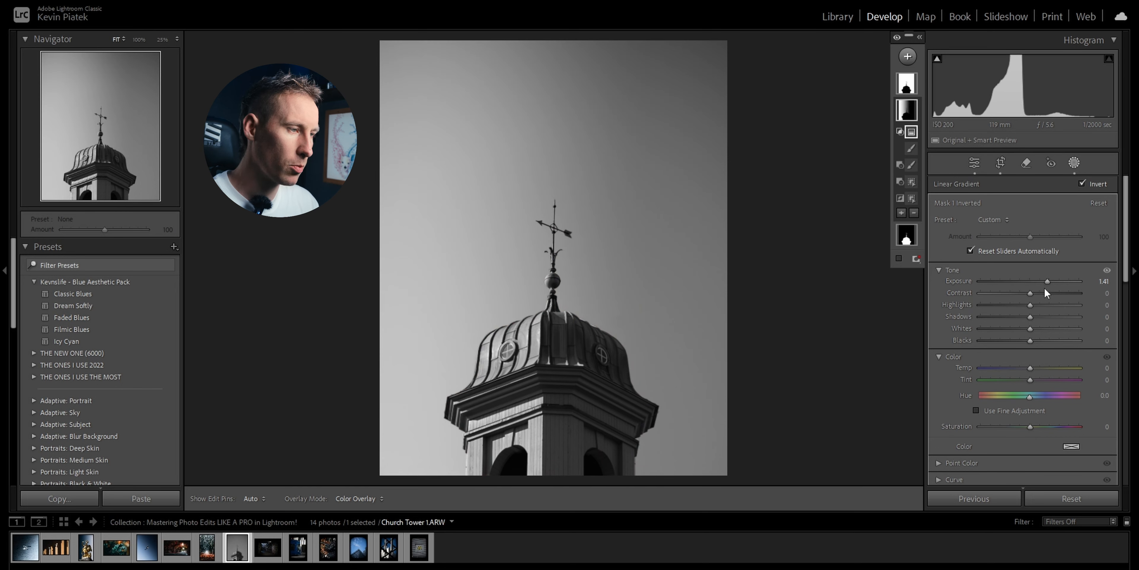
{"action": "left_click", "coordinate": [984, 281]}
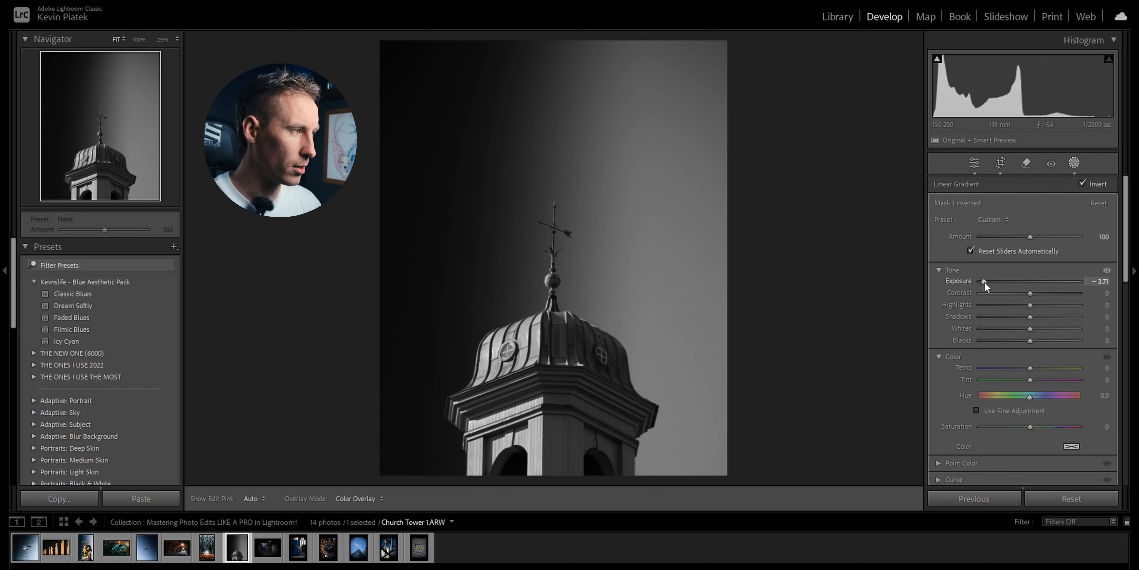
Limit the copied sky mask to the right side with an intersecting linear gradient and set its contrast to −46.
{"action": "left_click", "coordinate": [913, 79]}
{"action": "left_click_drag", "start_coordinate": [522, 244], "coordinate": [511, 242]}
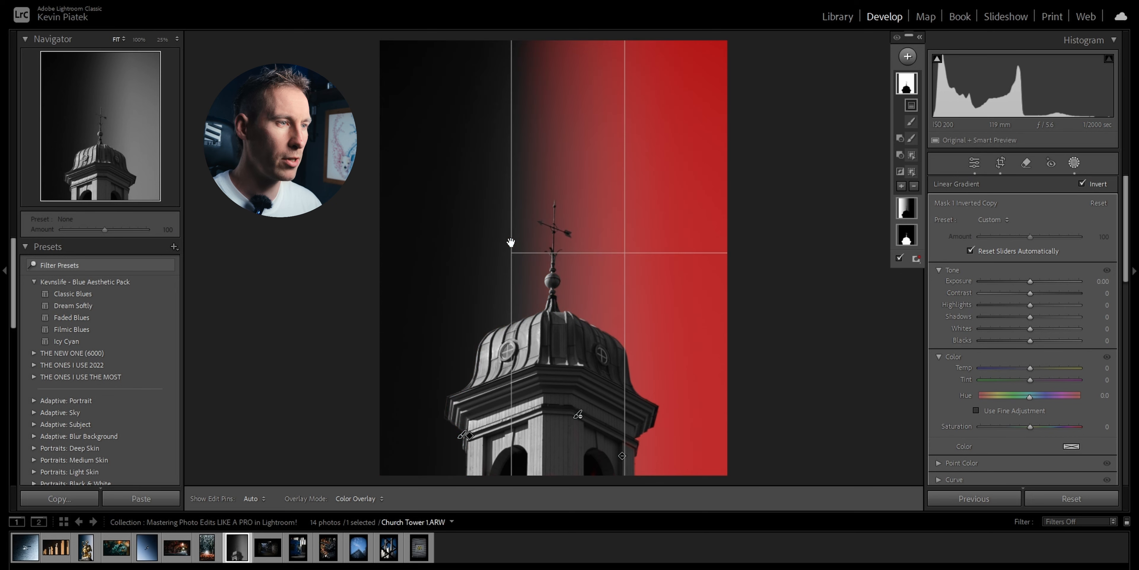
{"action": "left_click", "coordinate": [1007, 293]}
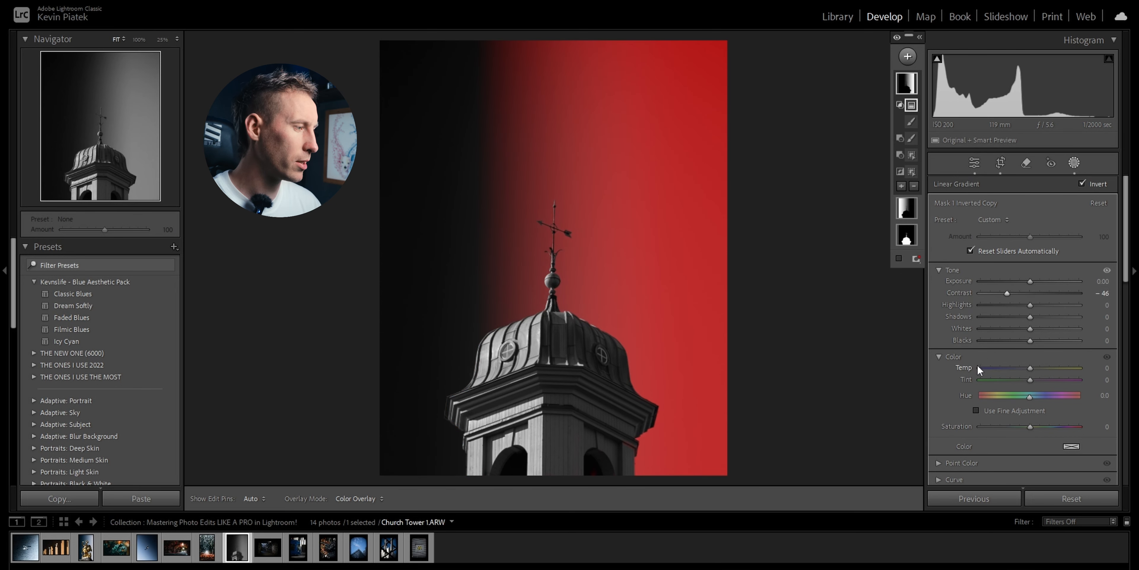
Lower the dehaze of the right-hand sky mask and set its exposure to 1.84.
{"action": "scroll", "coordinate": [977, 371], "scroll_direction": "down", "scroll_amount": 3}
{"action": "scroll", "coordinate": [1020, 409], "scroll_direction": "down", "scroll_amount": 2}
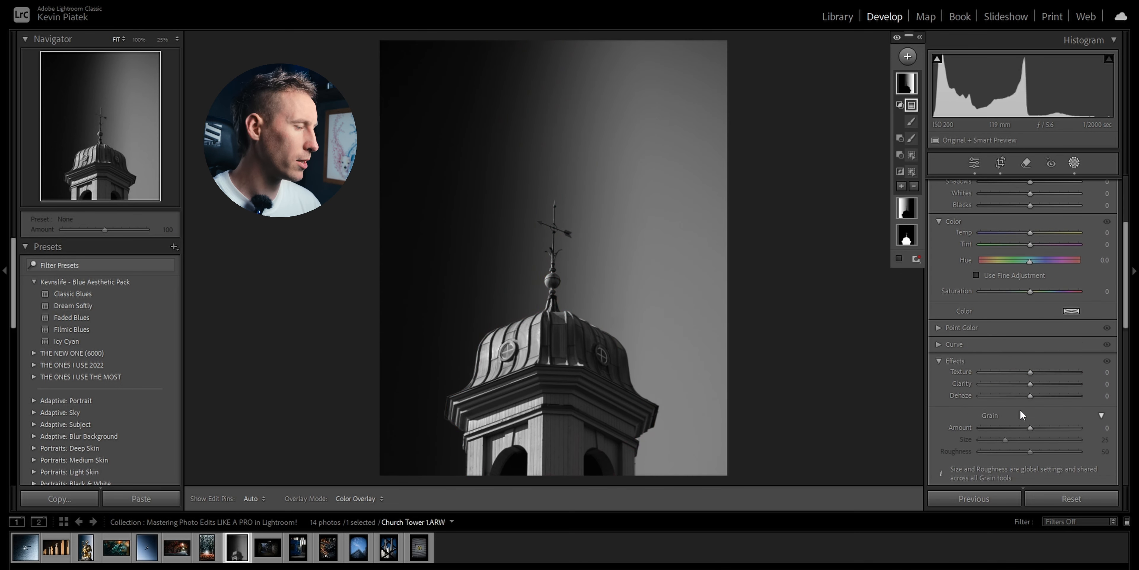
{"action": "left_click", "coordinate": [994, 395]}
{"action": "scroll", "coordinate": [1017, 331], "scroll_direction": "up", "scroll_amount": 3}
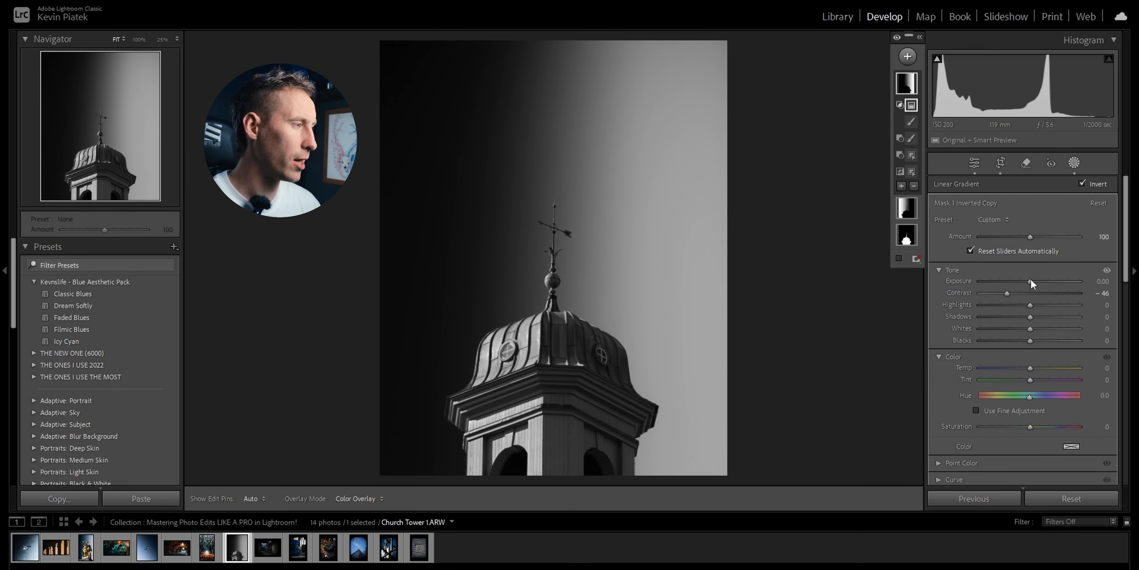
{"action": "mouse_move", "coordinate": [1030, 279]}
{"action": "left_mouse_down"}
{"action": "mouse_move", "coordinate": [1063, 281]}
{"action": "mouse_move", "coordinate": [1052, 281]}
{"action": "left_mouse_up"}
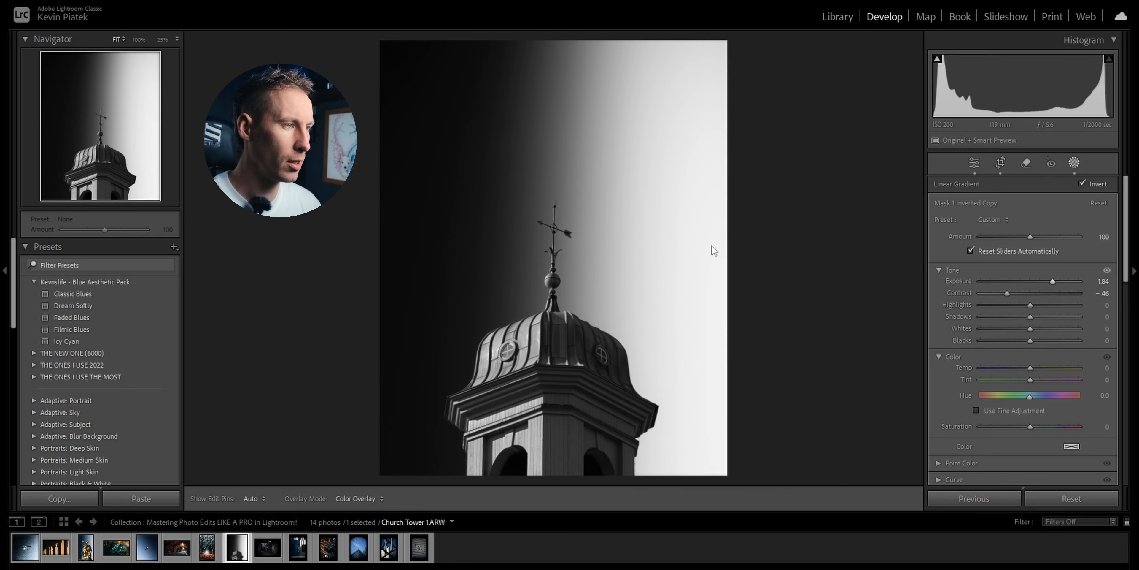
Raise the photo's overall blue saturation to −44 to bring back a subtle blue tint.
{"action": "left_click", "coordinate": [1075, 163]}
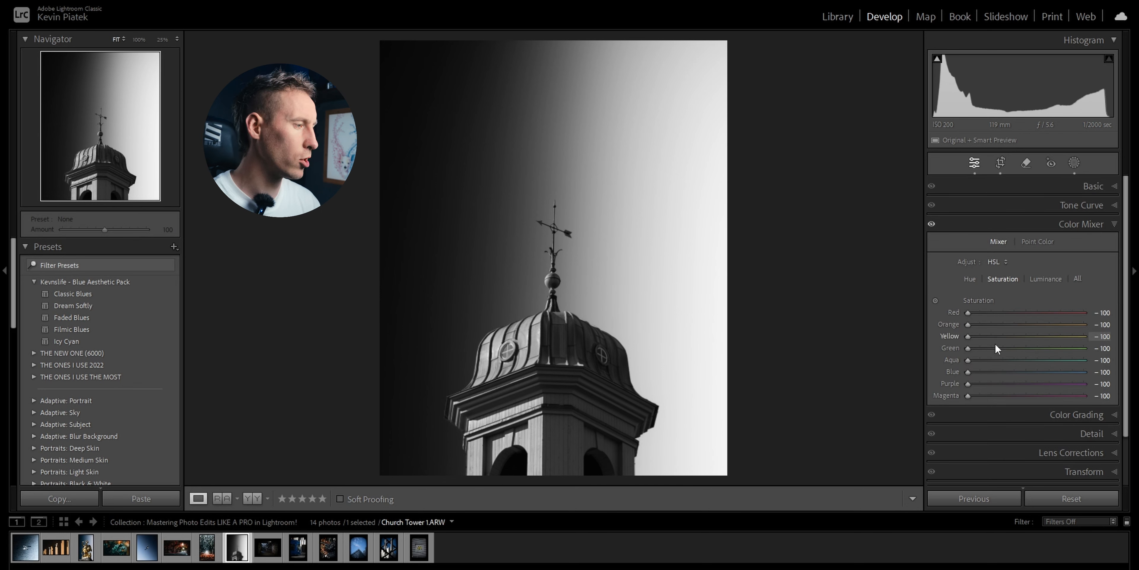
{"action": "left_click_drag", "start_coordinate": [973, 375], "coordinate": [1000, 375]}
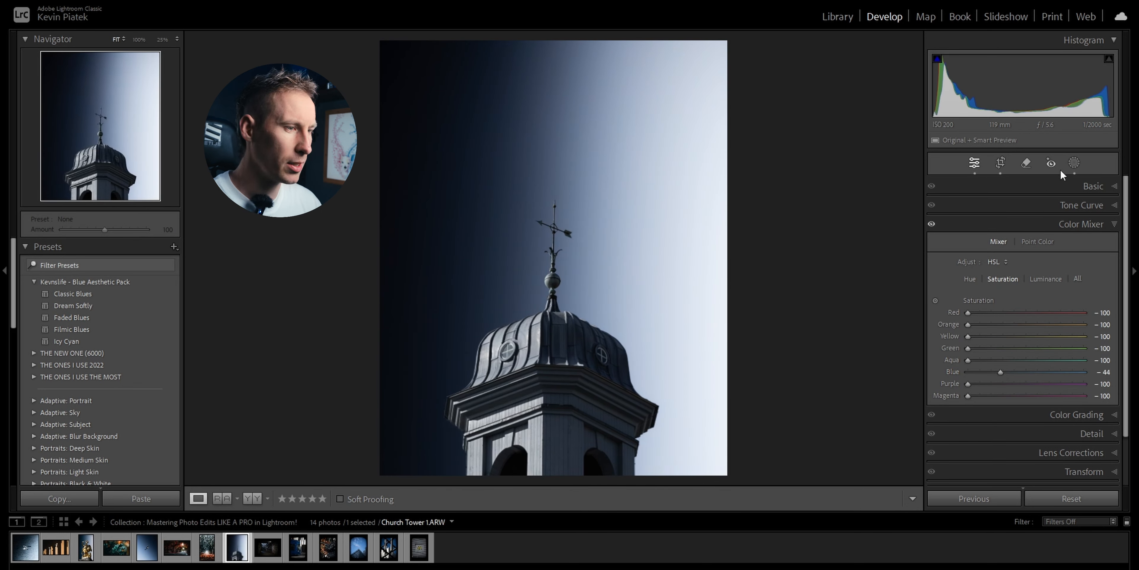
Set the tower mask's shadows to 20 and whites to 17.
{"action": "left_click", "coordinate": [1074, 162]}
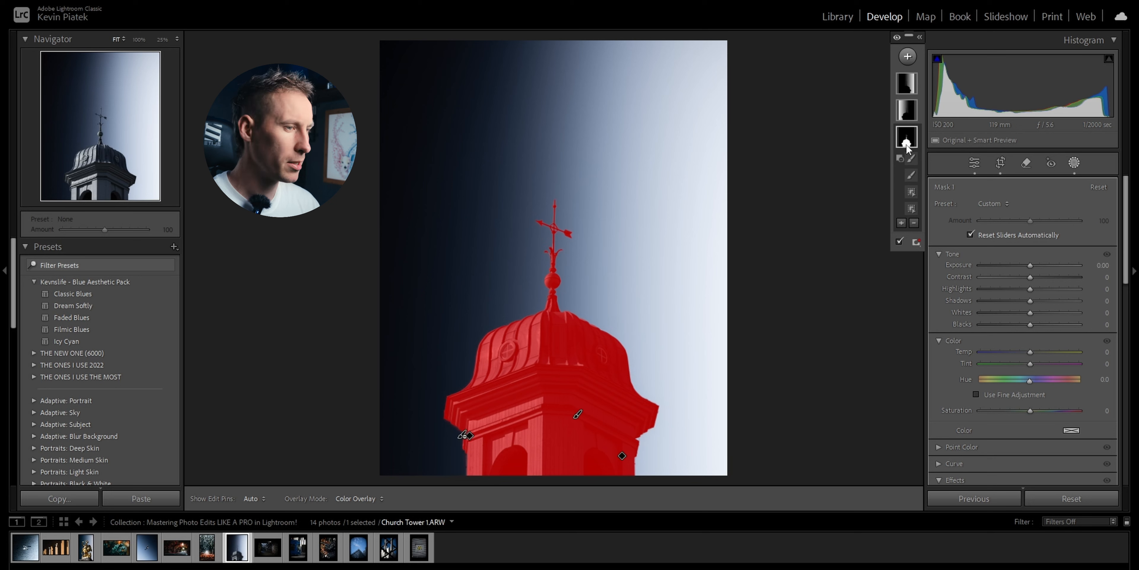
{"action": "mouse_move", "coordinate": [1031, 300]}
{"action": "left_mouse_down"}
{"action": "mouse_move", "coordinate": [1043, 298]}
{"action": "mouse_move", "coordinate": [1039, 312]}
{"action": "left_mouse_up"}
{"action": "scroll", "coordinate": [1020, 405], "scroll_direction": "down", "scroll_amount": 3}
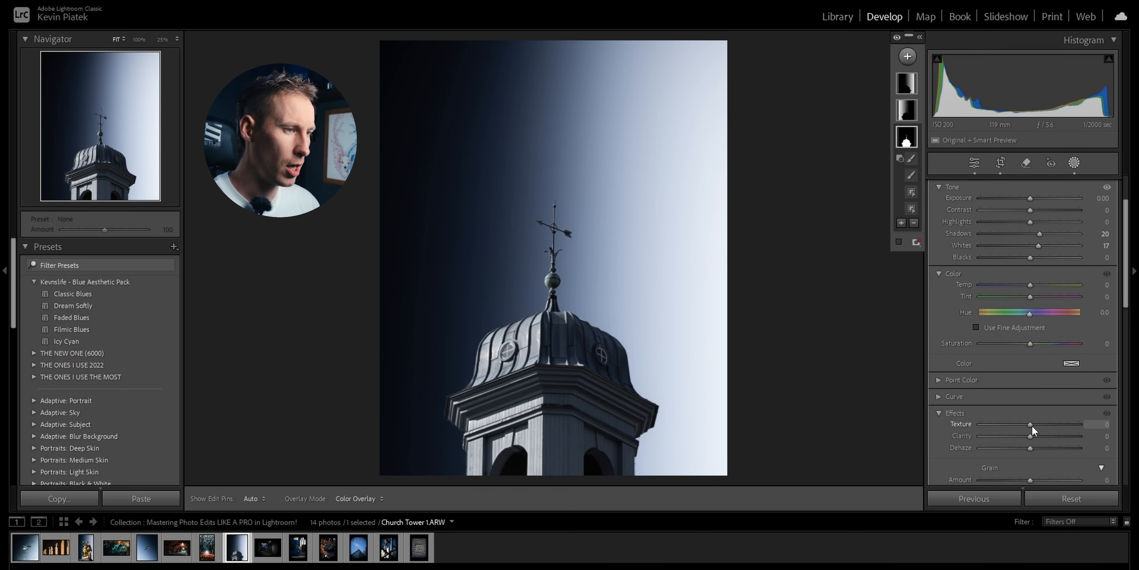
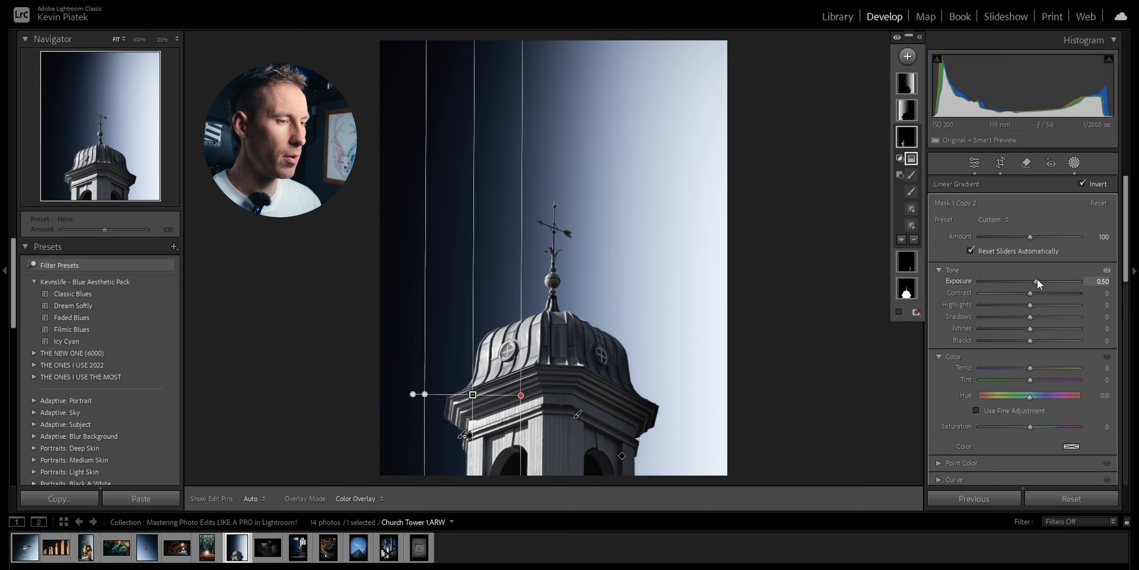
Compare the church tower edit with the original photo and inspect the weathervane and spire at 100%.
{"action": "left_click", "coordinate": [1074, 162]}
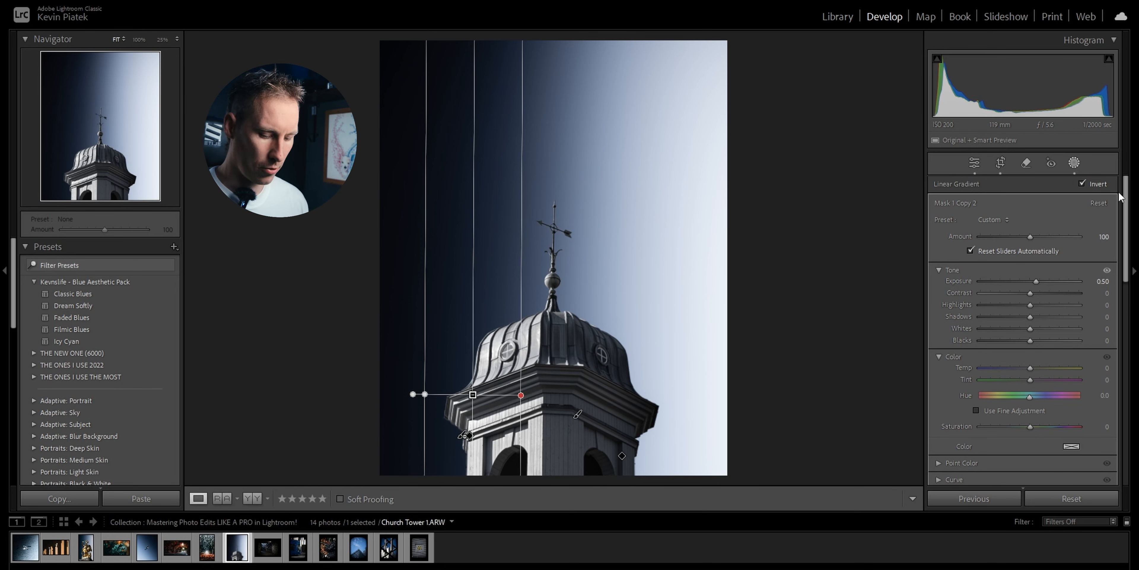
{"action": "key", "text": "backslash"}
{"action": "key", "text": "backslash"}
{"action": "key", "text": "backslash"}
{"action": "key", "text": "backslash"}
{"action": "key", "text": "backslash"}
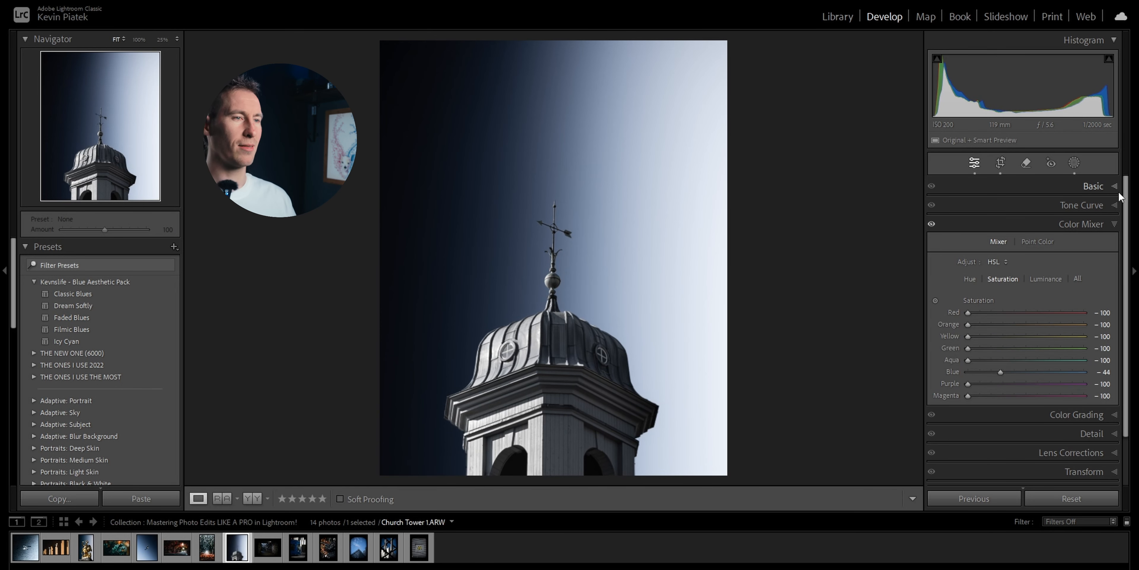
{"action": "key", "text": "backslash"}
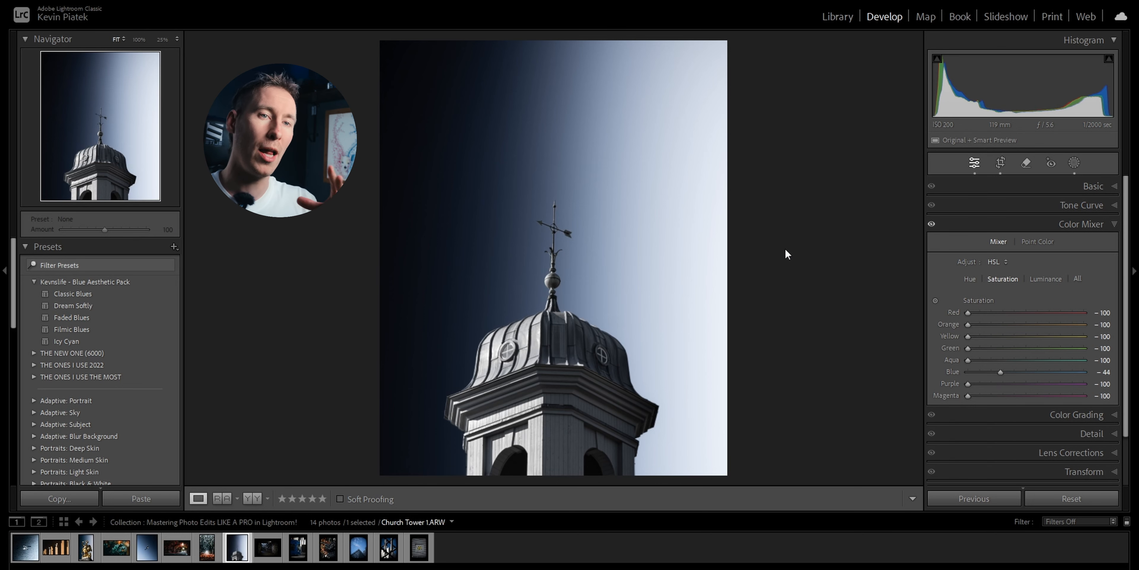
{"action": "left_click", "coordinate": [552, 270]}
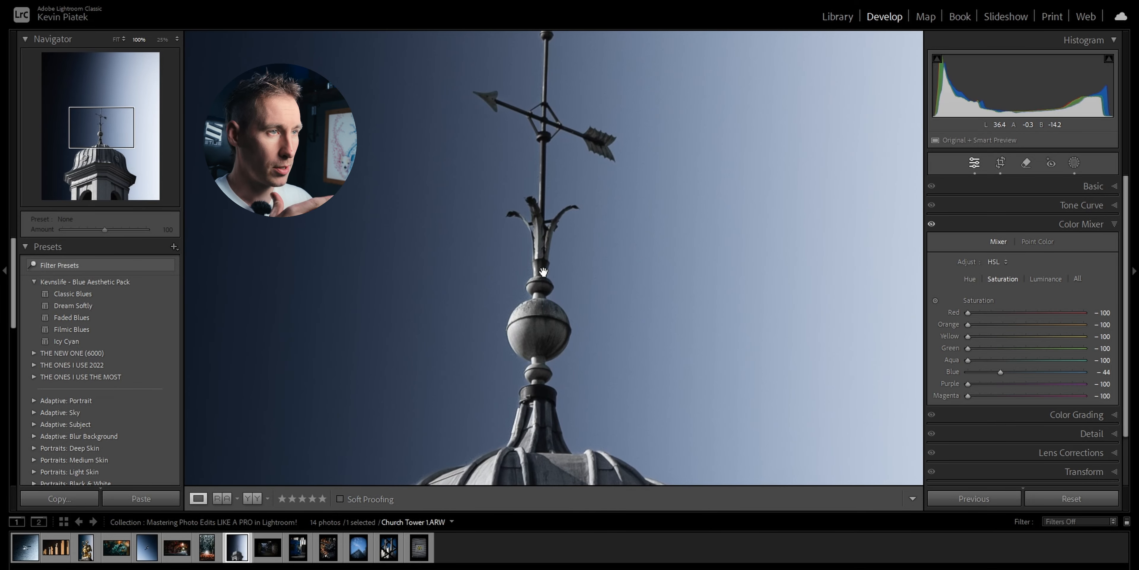
{"action": "left_click_drag", "start_coordinate": [538, 220], "coordinate": [538, 238]}
{"action": "left_click_drag", "start_coordinate": [535, 188], "coordinate": [556, 221]}
{"action": "left_click", "coordinate": [566, 261]}
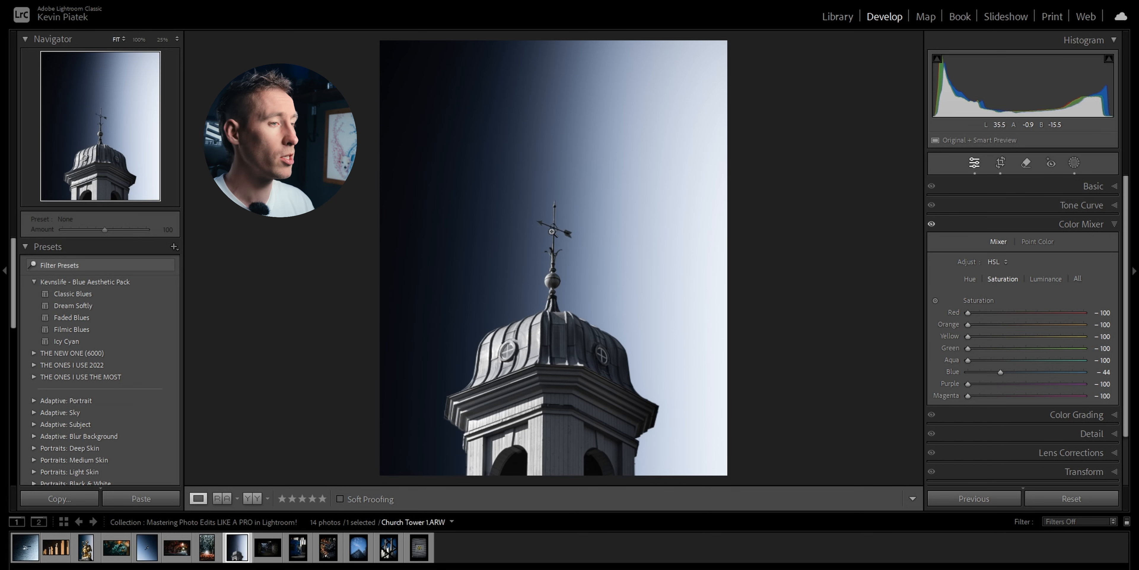
Duplicate the tower mask and reset the copy's exposure, shadows, whites, temperature and saturation.
{"action": "left_click", "coordinate": [1075, 164]}
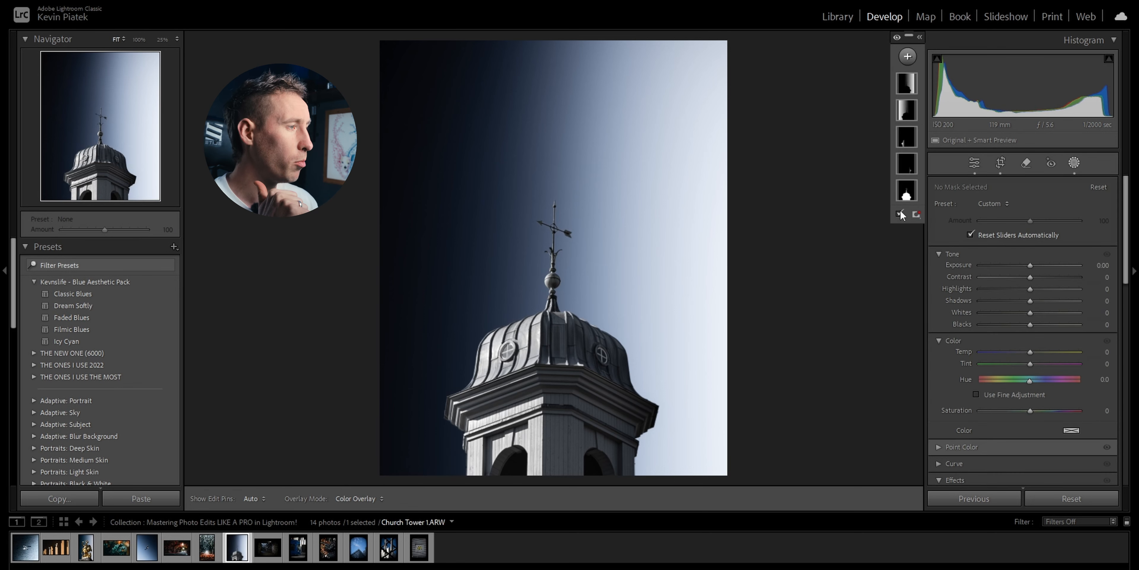
{"action": "right_click", "coordinate": [906, 199]}
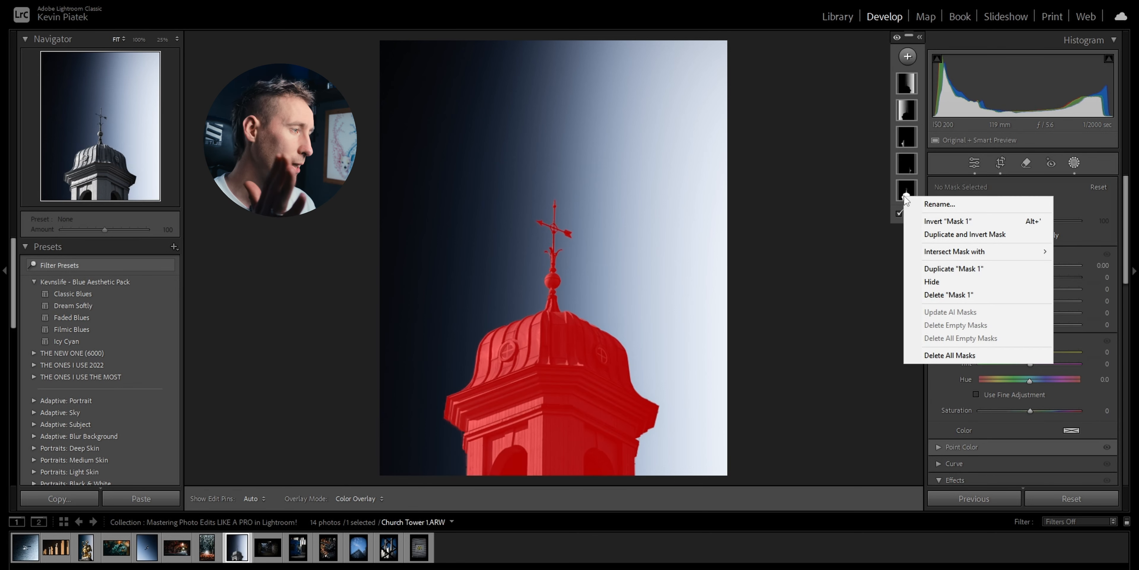
{"action": "left_click", "coordinate": [938, 264]}
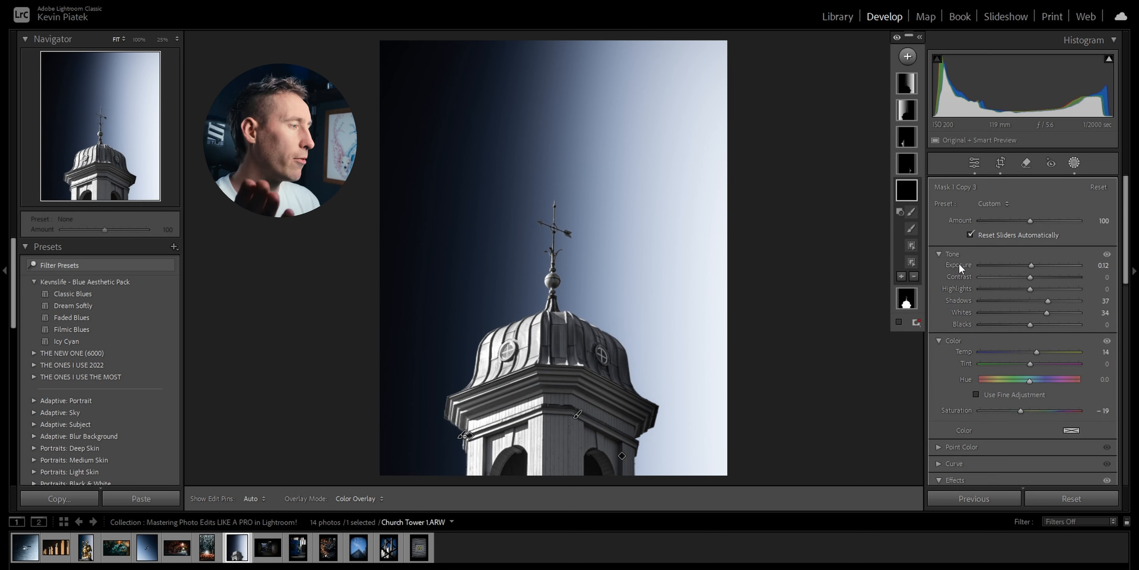
{"action": "double_click", "coordinate": [961, 300]}
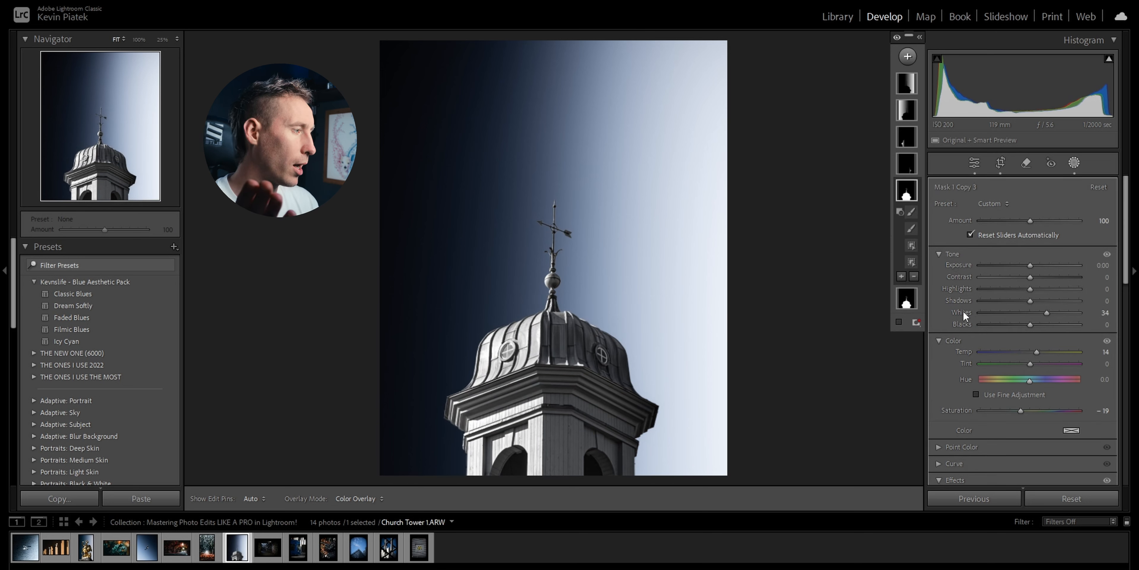
{"action": "double_click", "coordinate": [964, 312]}
{"action": "double_click", "coordinate": [965, 351]}
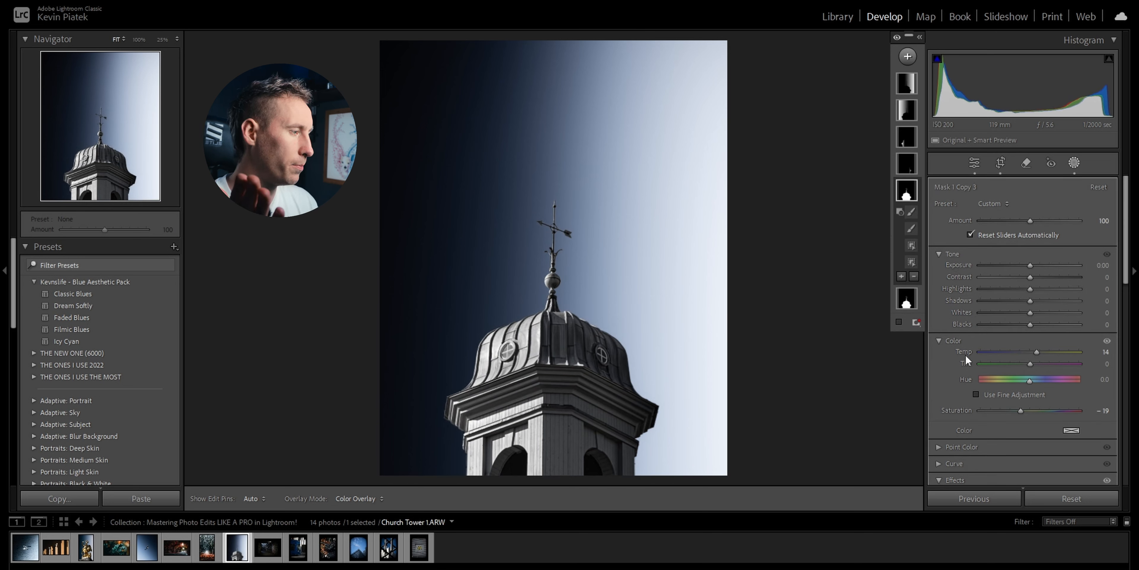
{"action": "double_click", "coordinate": [961, 410]}
Intersect the copied tower mask with a brush painted over the weathervane, the ornament beneath it and the ball on the spire.
{"action": "right_click", "coordinate": [907, 192]}
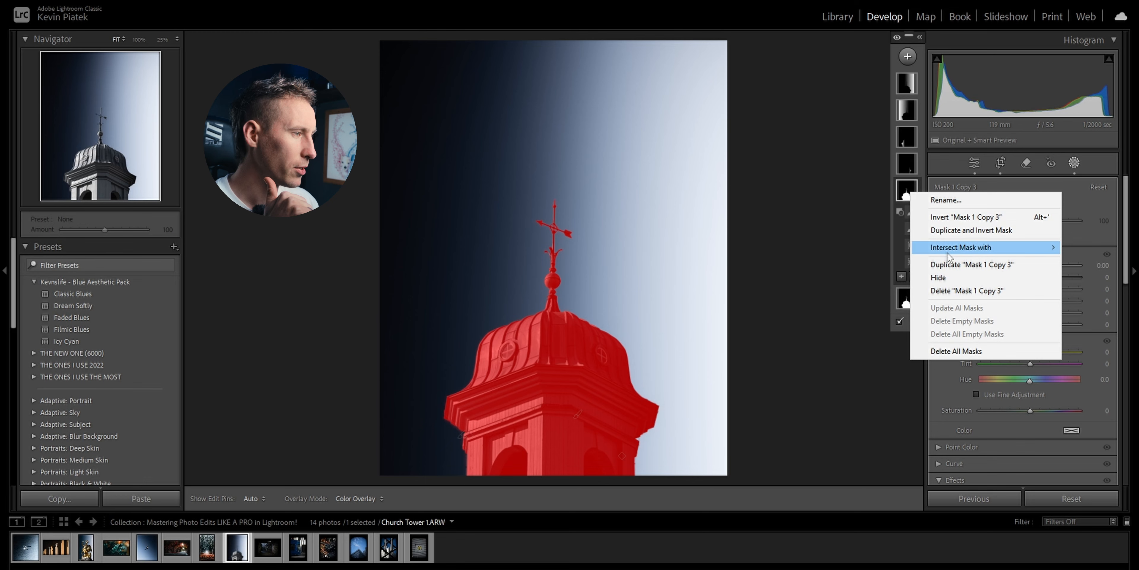
{"action": "mouse_move", "coordinate": [951, 249]}
{"action": "left_click", "coordinate": [831, 316]}
{"action": "key", "text": "z"}
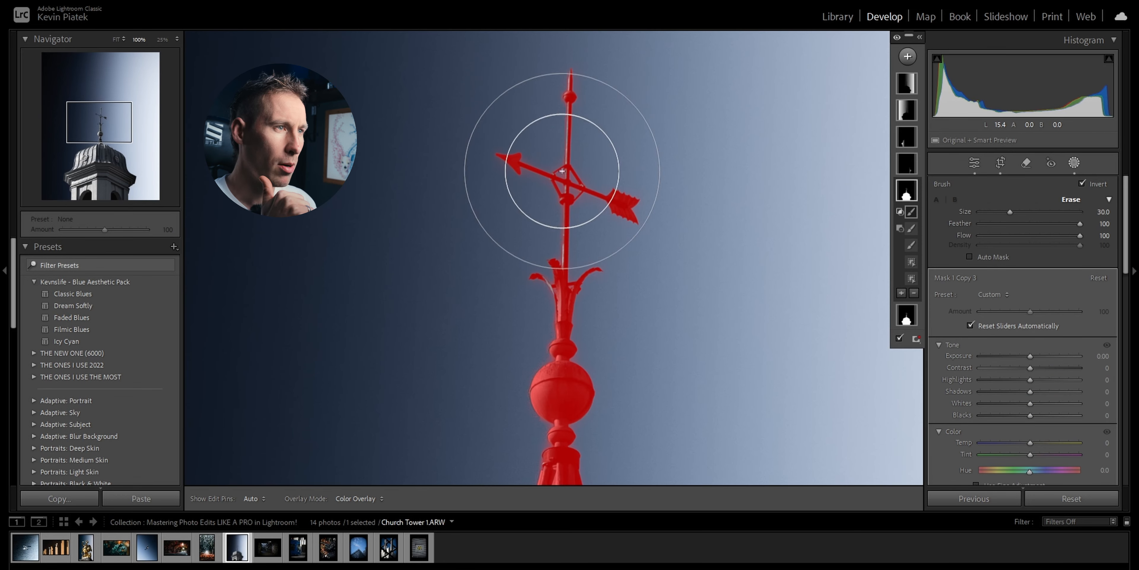
{"action": "mouse_move", "coordinate": [562, 183]}
{"action": "left_mouse_down"}
{"action": "mouse_move", "coordinate": [565, 246]}
{"action": "mouse_move", "coordinate": [549, 194]}
{"action": "left_mouse_up"}
{"action": "scroll", "coordinate": [548, 193], "scroll_direction": "down", "scroll_amount": 5}
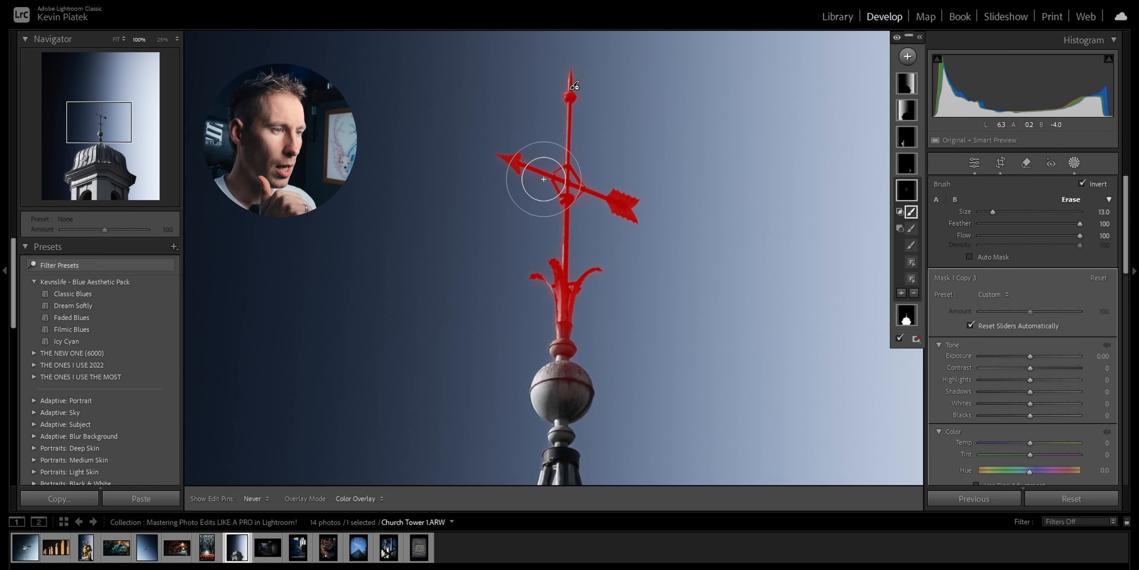
{"action": "mouse_move", "coordinate": [564, 305]}
{"action": "left_mouse_down"}
{"action": "mouse_move", "coordinate": [545, 377]}
{"action": "mouse_move", "coordinate": [573, 376]}
{"action": "left_mouse_up"}
{"action": "scroll", "coordinate": [573, 377], "scroll_direction": "down", "scroll_amount": 4}
{"action": "left_click", "coordinate": [103, 130]}
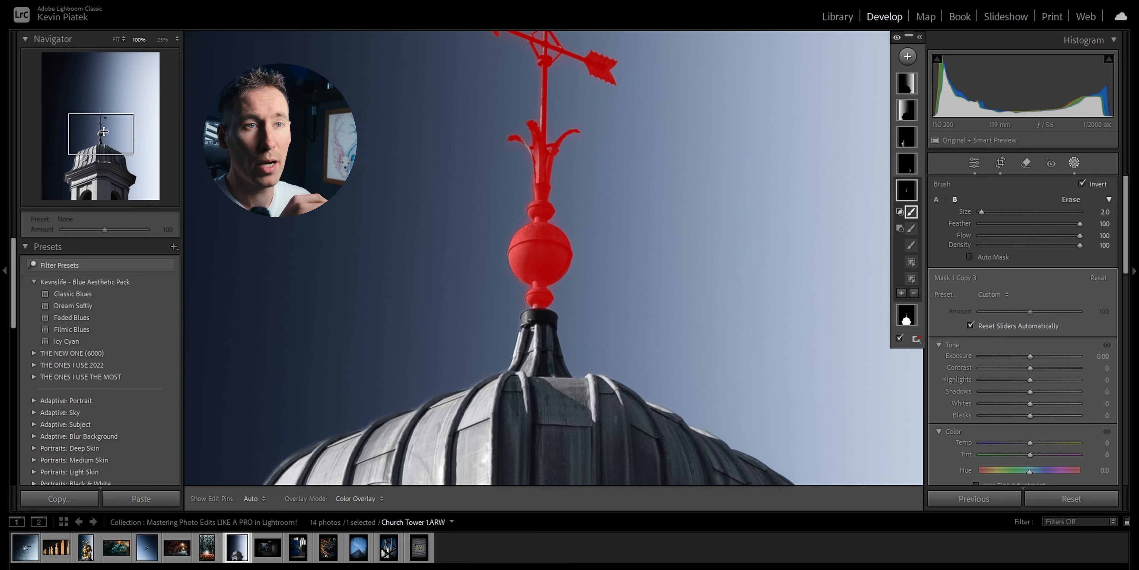
{"action": "left_click_drag", "start_coordinate": [103, 130], "coordinate": [102, 128]}
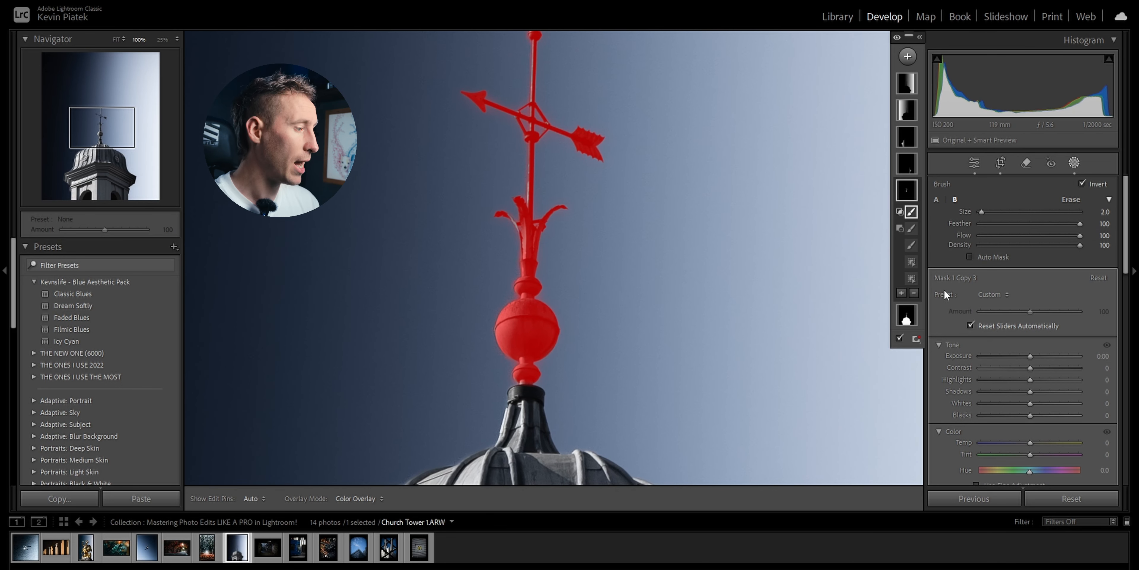
Tint the masked weathervane and ball gold, with highlights at 7, whites at 8 and saturation at 13.
{"action": "scroll", "coordinate": [945, 289], "scroll_direction": "down", "scroll_amount": 3}
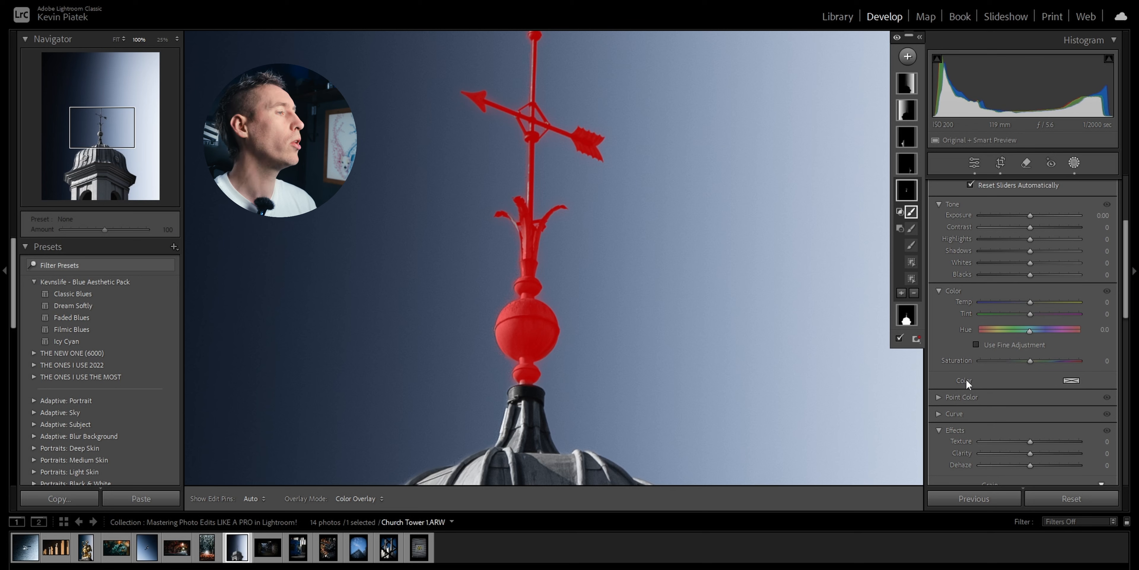
{"action": "left_click", "coordinate": [1070, 382]}
{"action": "left_click_drag", "start_coordinate": [896, 380], "coordinate": [860, 377]}
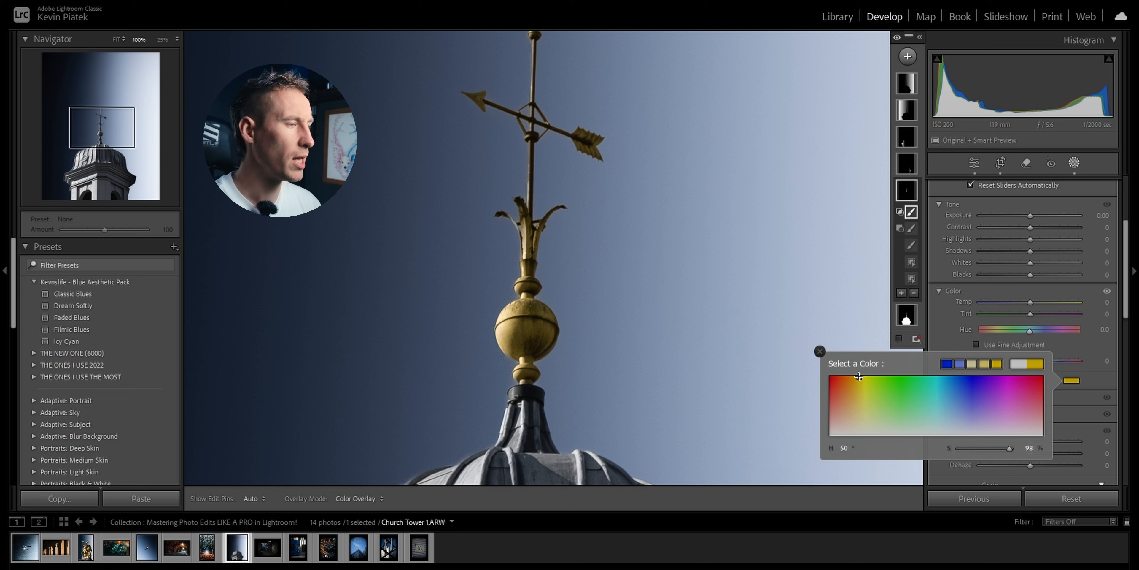
{"action": "left_click", "coordinate": [1032, 239]}
{"action": "left_click_drag", "start_coordinate": [1031, 262], "coordinate": [1033, 263]}
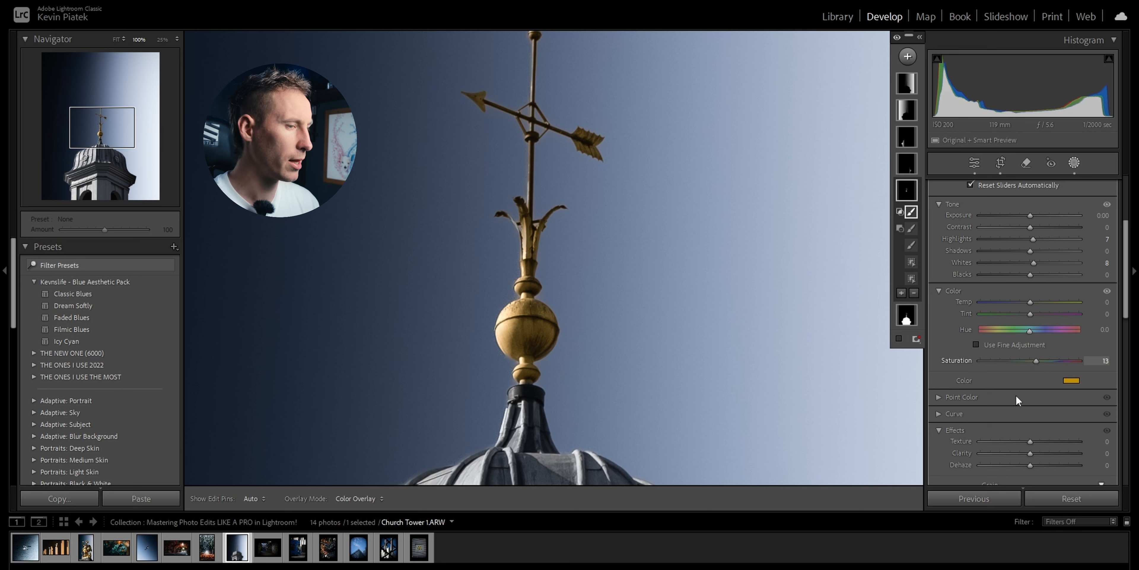
Raise the gold spire mask's amount to 163 and compare the whole photo before and after the edit.
{"action": "scroll", "coordinate": [1017, 400], "scroll_direction": "up", "scroll_amount": 2}
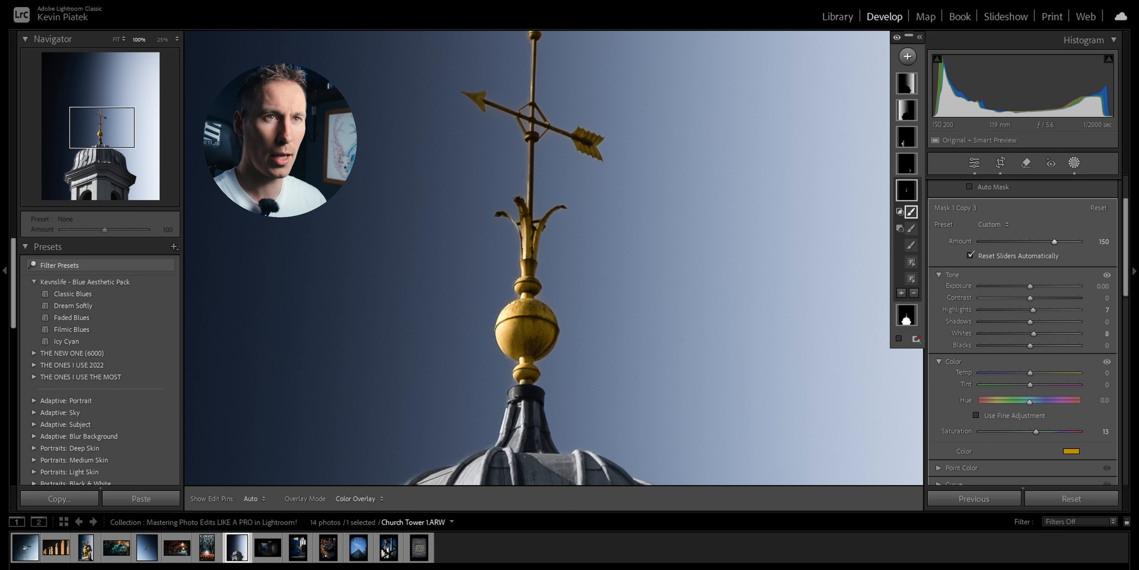
{"action": "left_click", "coordinate": [116, 40]}
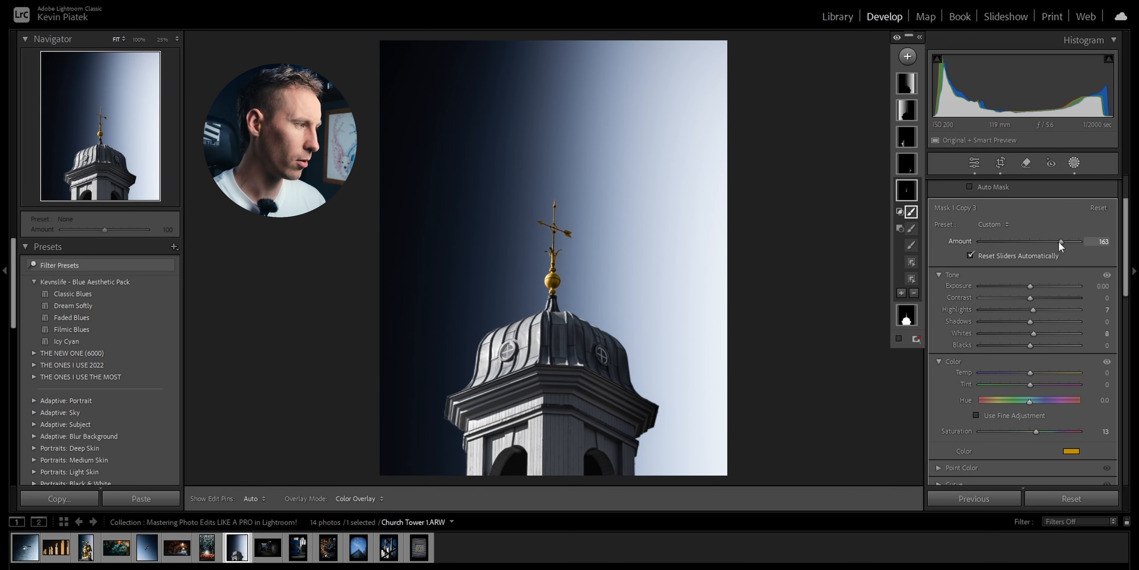
{"action": "key", "text": "shift+w"}
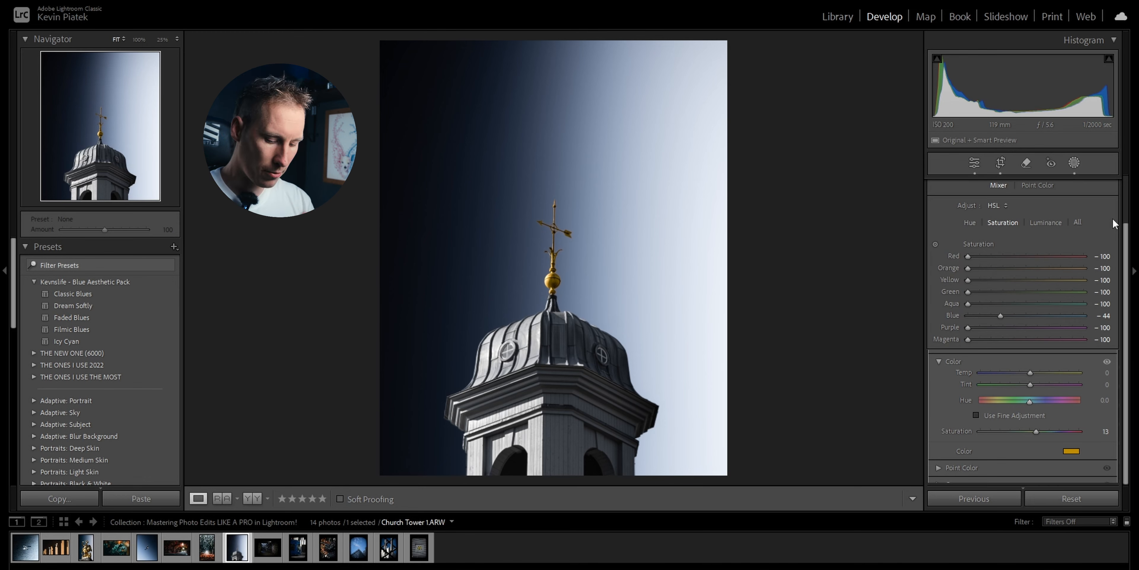
{"action": "key", "text": "backslash"}
{"action": "key", "text": "backslash"}
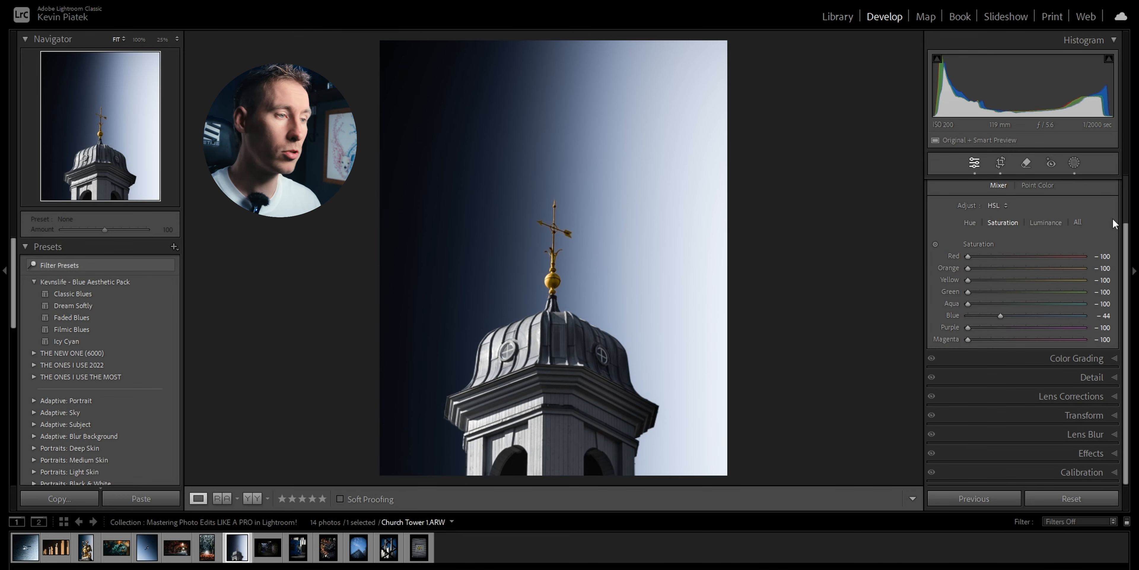
{"action": "key", "text": "backslash"}
{"action": "key", "text": "backslash"}
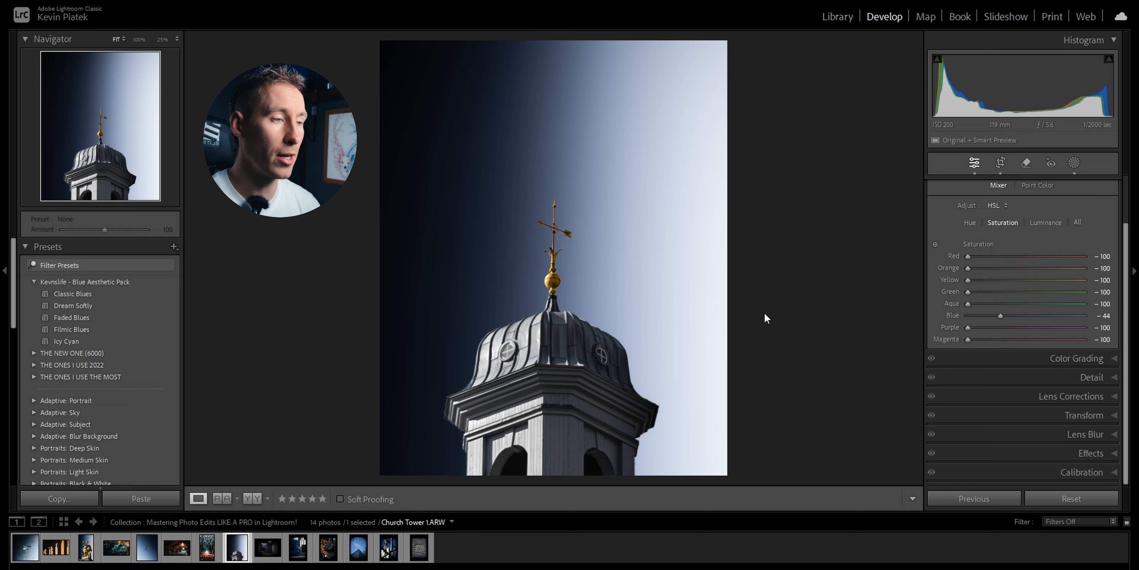
Open Underpass.ARW and crop it to a 16 x 9 aspect ratio.
{"action": "left_click", "coordinate": [278, 549]}
{"action": "left_click", "coordinate": [999, 164]}
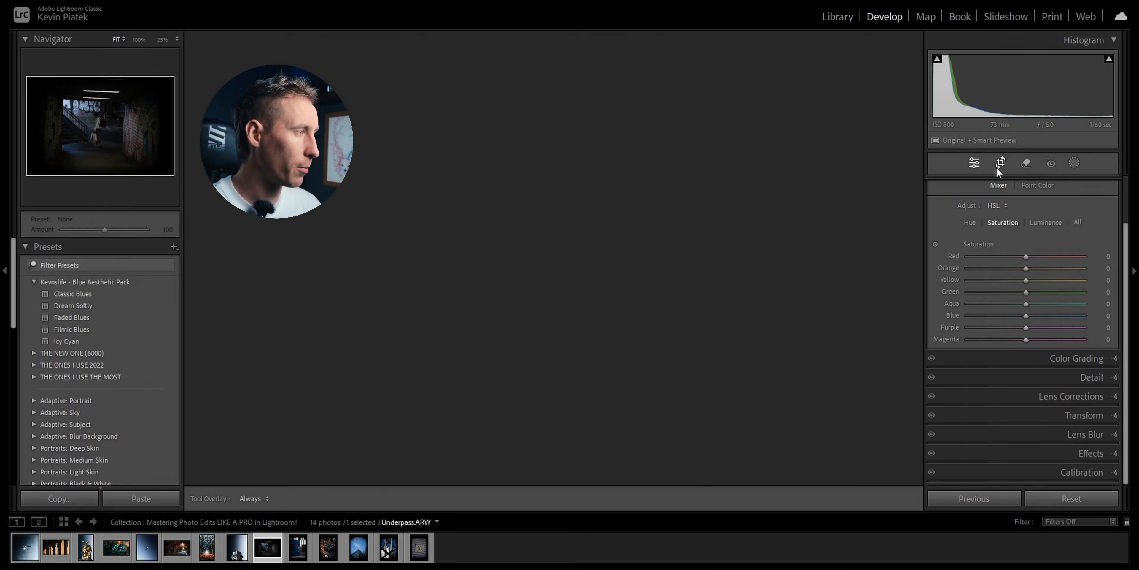
{"action": "left_click", "coordinate": [1084, 209]}
{"action": "left_click", "coordinate": [1022, 335]}
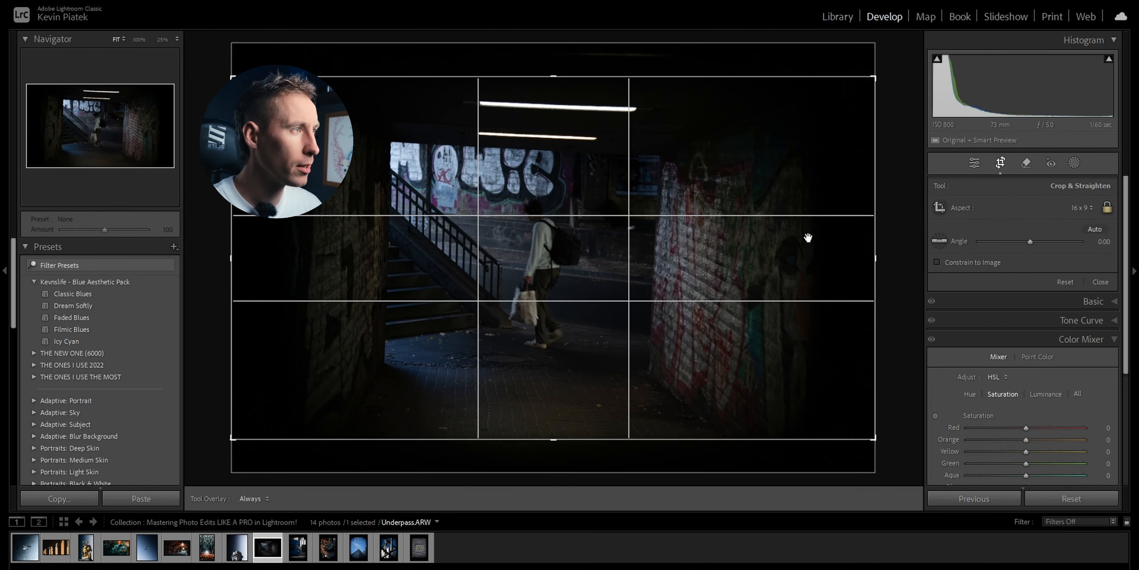
{"action": "key", "text": "Return"}
Apply the Dream Softly preset to the underpass photo, then raise its exposure and cool its temperature slightly.
{"action": "left_click", "coordinate": [139, 296]}
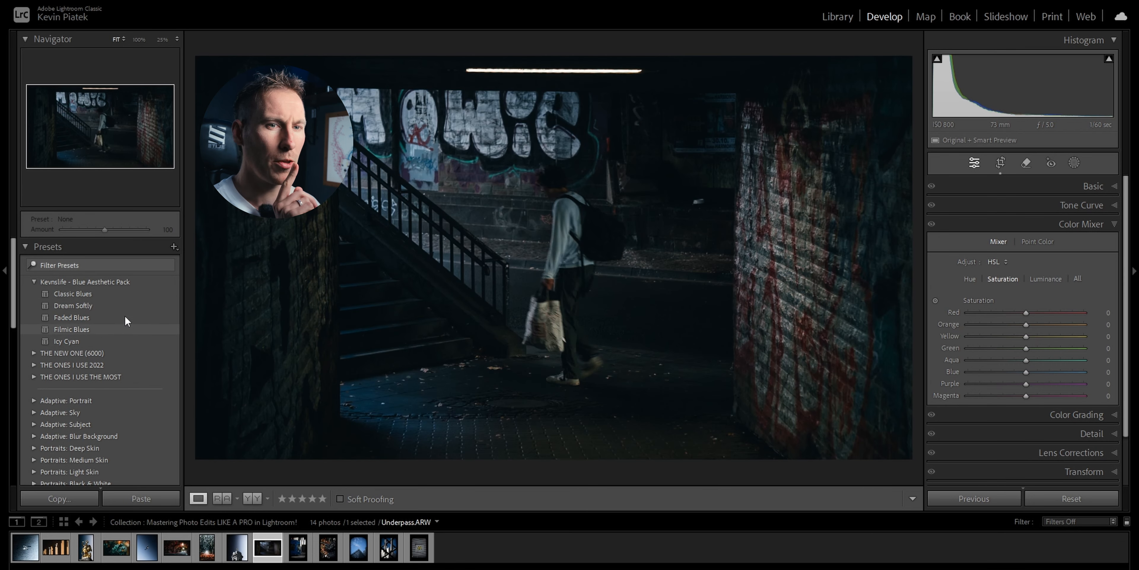
{"action": "left_click", "coordinate": [123, 305]}
{"action": "left_click", "coordinate": [1086, 186]}
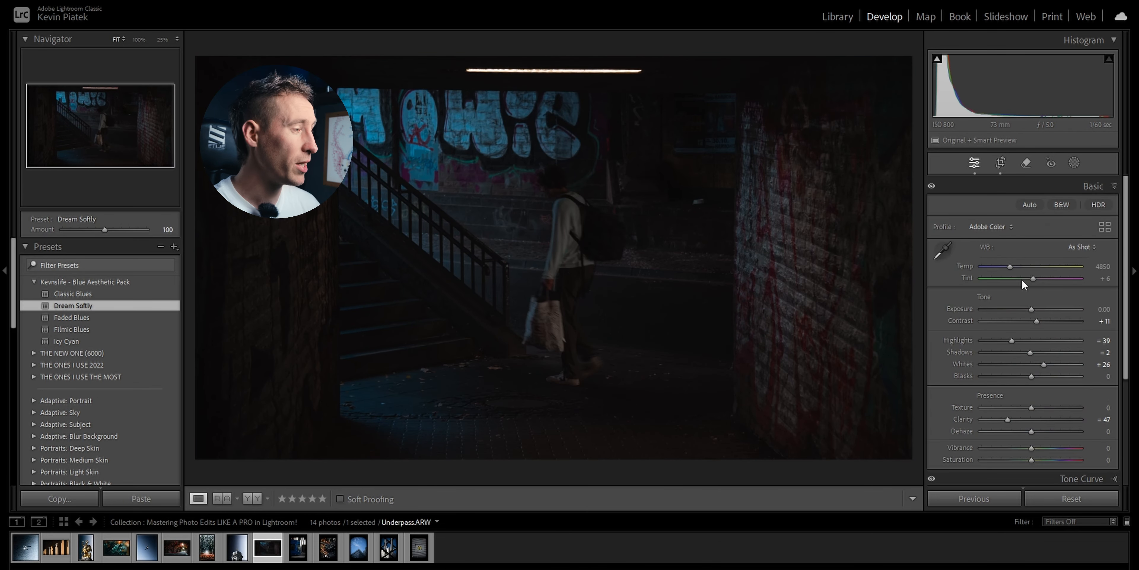
{"action": "left_click_drag", "start_coordinate": [1033, 309], "coordinate": [1052, 308]}
{"action": "left_click_drag", "start_coordinate": [1010, 267], "coordinate": [1008, 267]}
Set the saturation of every colour in the Color Mixer to −100.
{"action": "key", "text": "ctrl+3"}
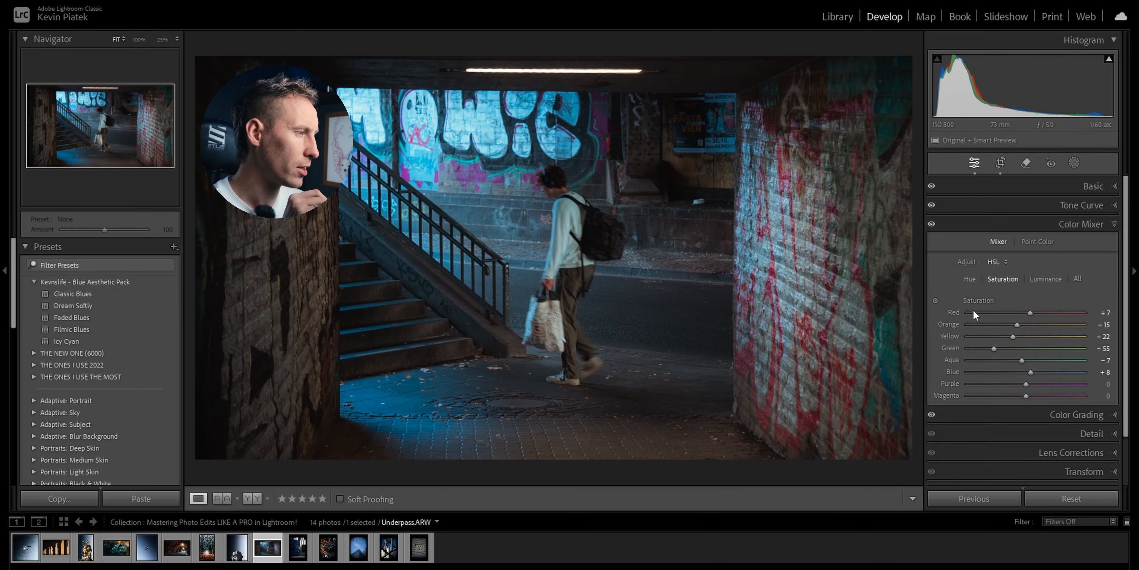
{"action": "left_click_drag", "start_coordinate": [1017, 324], "coordinate": [933, 329]}
{"action": "left_click_drag", "start_coordinate": [1013, 336], "coordinate": [947, 336]}
{"action": "left_click_drag", "start_coordinate": [1030, 313], "coordinate": [951, 313]}
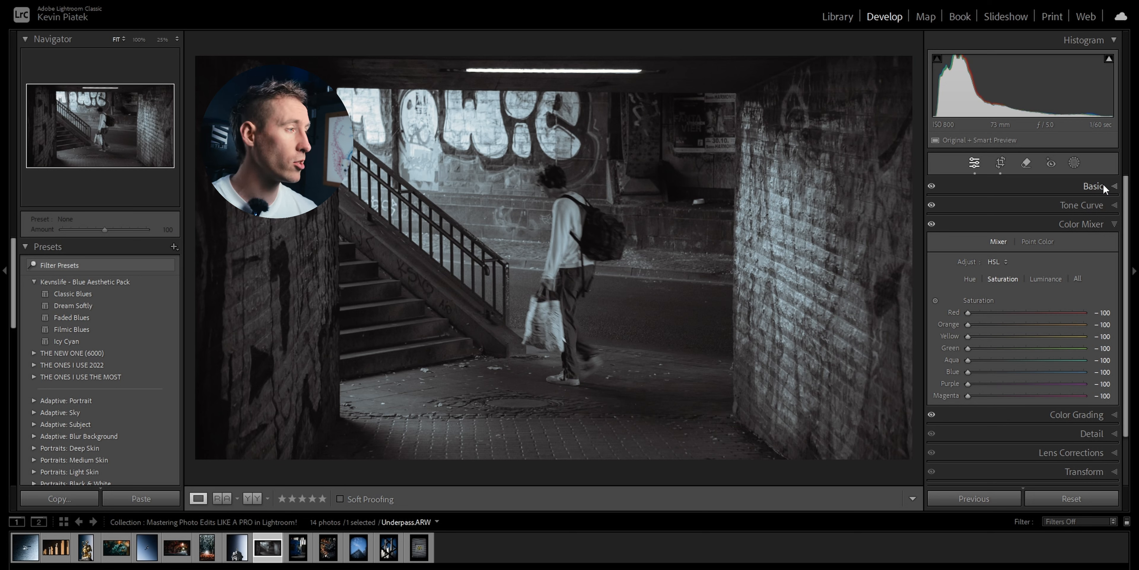
Darken the underpass walls on both sides of the photo with linear gradient masks at −2.42 exposure.
{"action": "left_click", "coordinate": [1074, 162]}
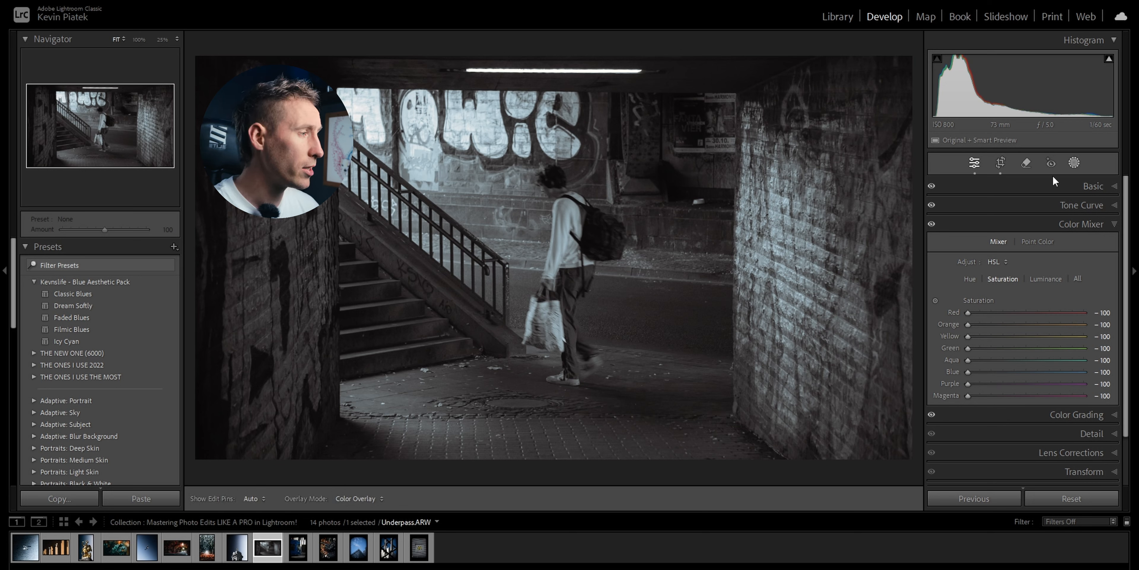
{"action": "left_click", "coordinate": [967, 296]}
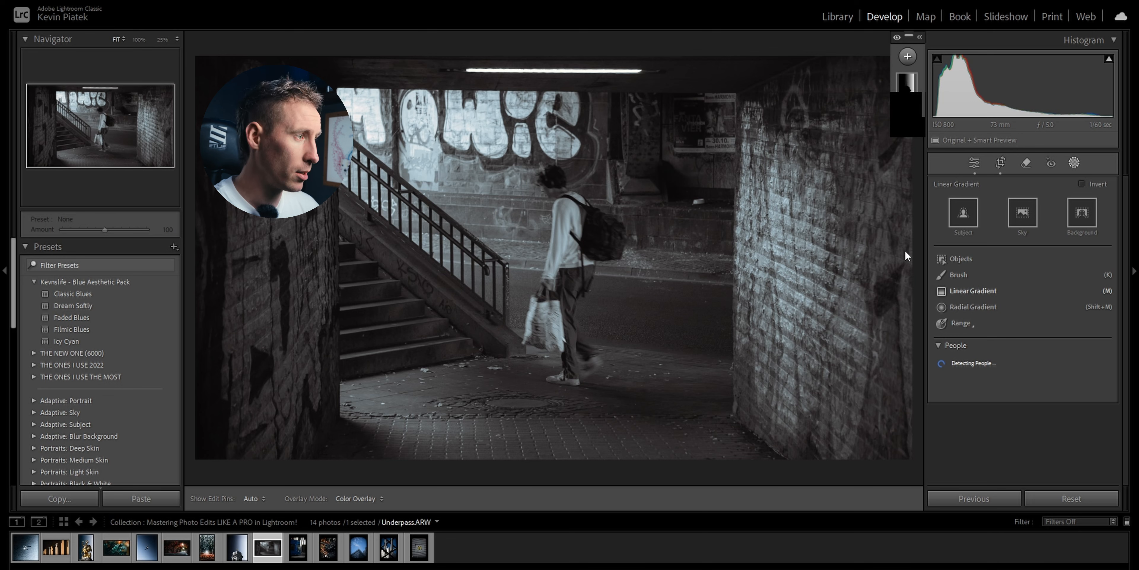
{"action": "left_click_drag", "start_coordinate": [904, 247], "coordinate": [729, 242]}
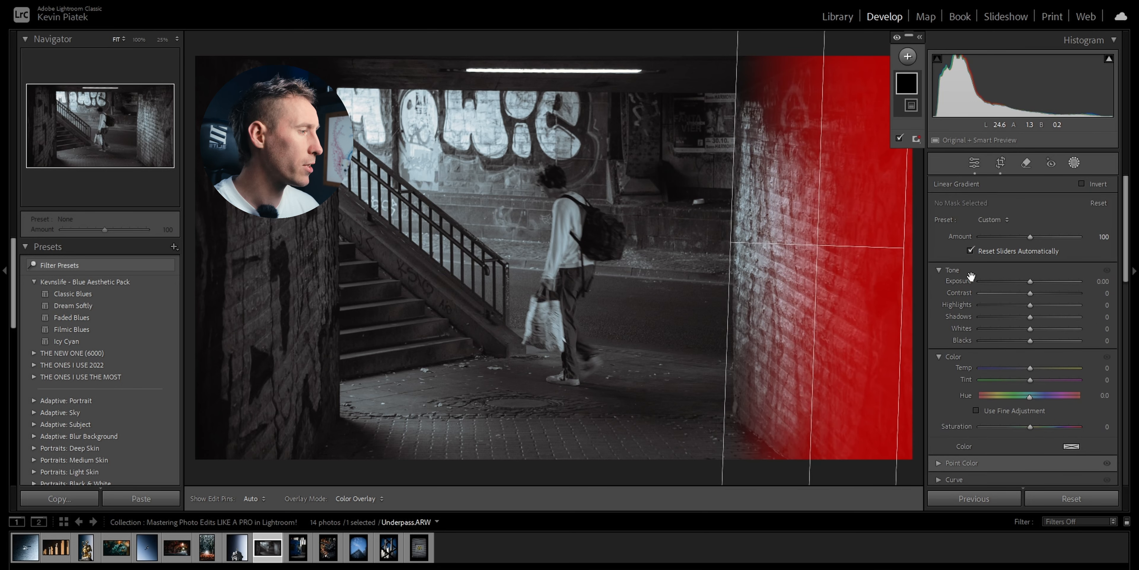
{"action": "left_click_drag", "start_coordinate": [1030, 281], "coordinate": [1001, 282]}
Add a radial gradient mask around the ceiling light with exposure 0.22, clarity −56 and dehaze −14.
{"action": "left_click", "coordinate": [908, 56]}
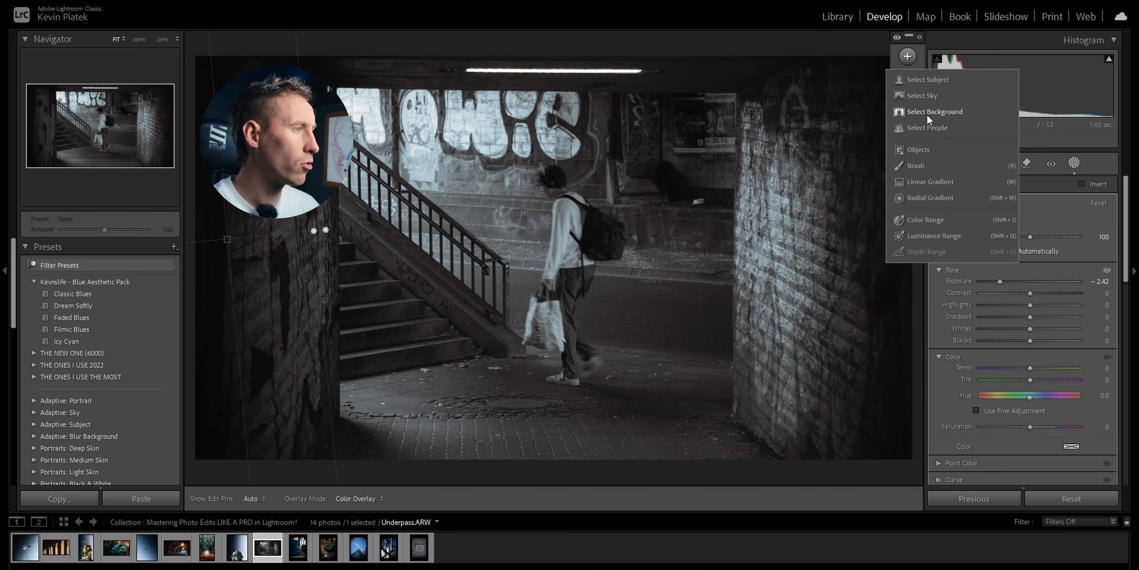
{"action": "left_click", "coordinate": [917, 199]}
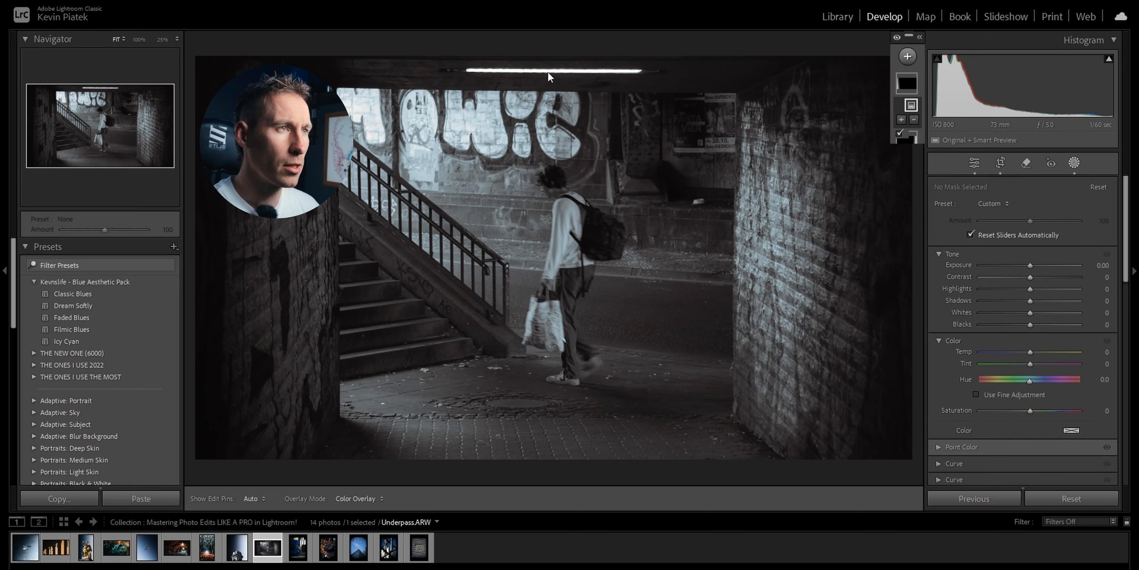
{"action": "left_click_drag", "start_coordinate": [548, 72], "coordinate": [832, 104]}
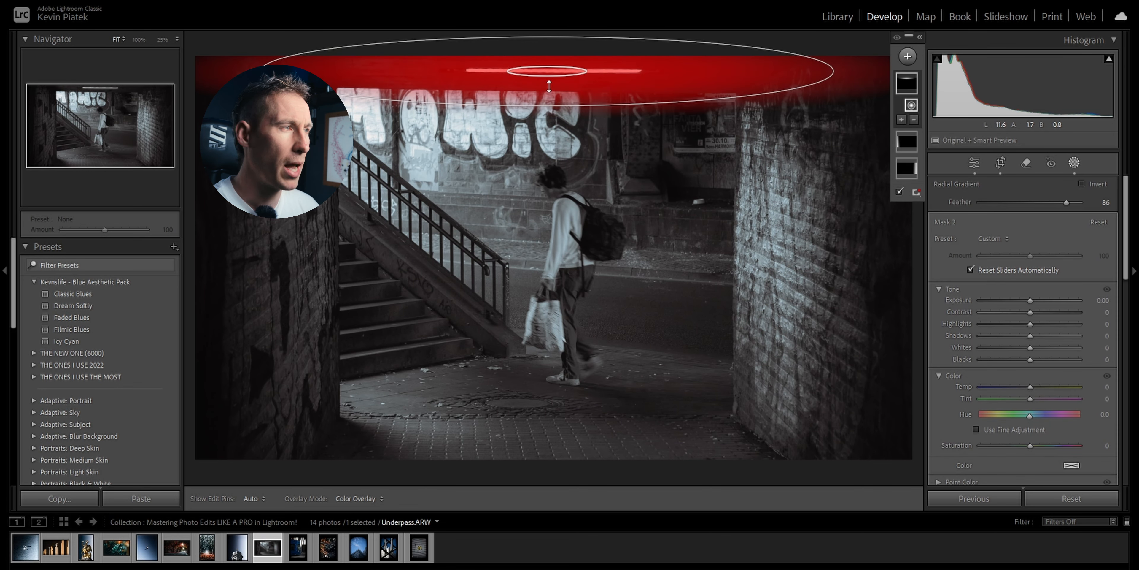
{"action": "left_click_drag", "start_coordinate": [1031, 300], "coordinate": [1035, 306]}
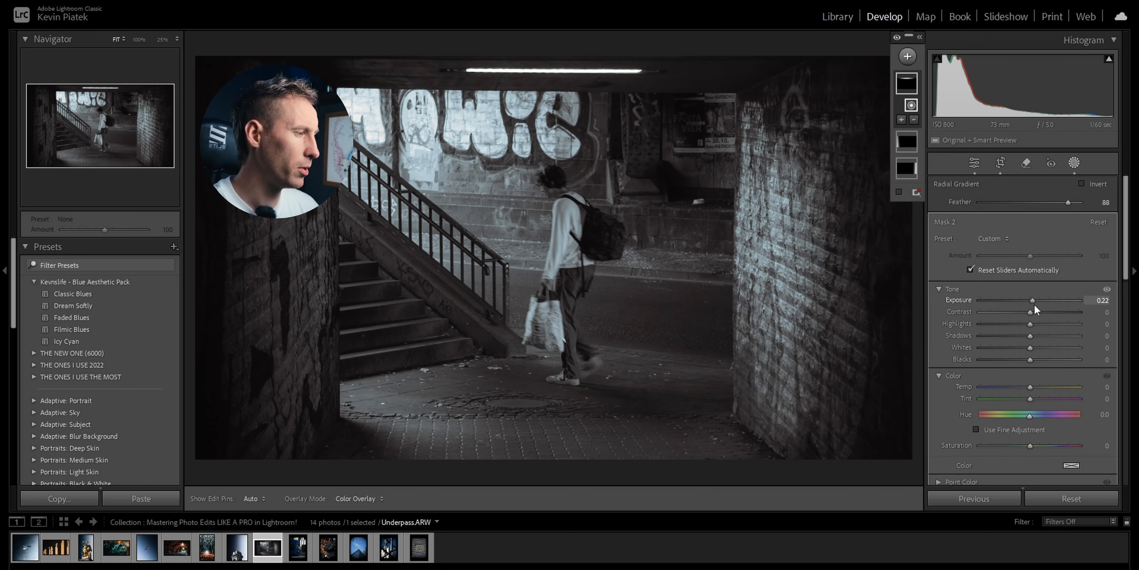
{"action": "scroll", "coordinate": [1025, 387], "scroll_direction": "down", "scroll_amount": 3}
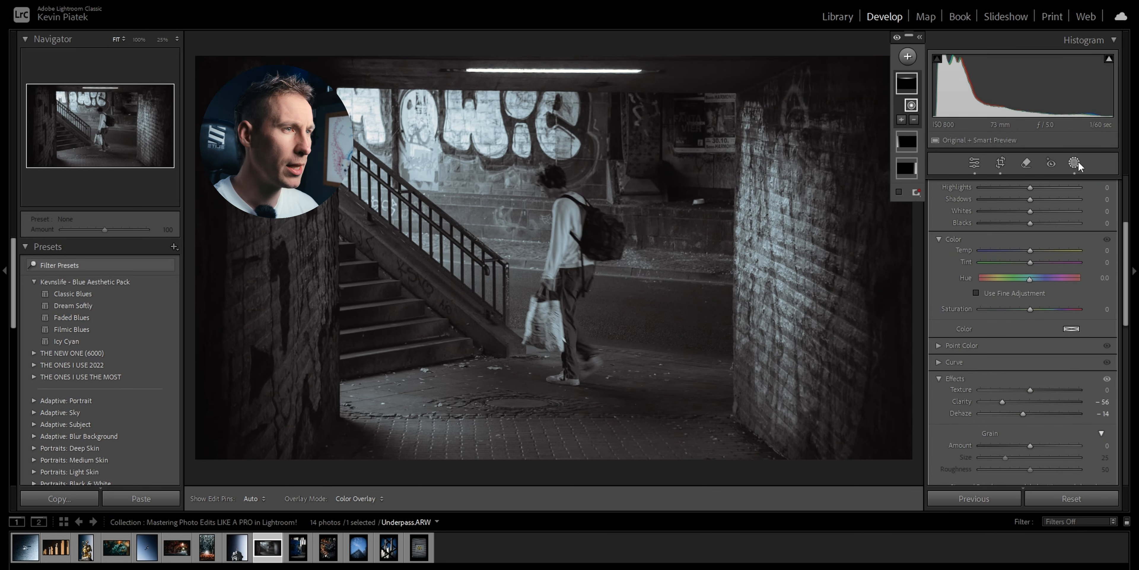
{"action": "left_click", "coordinate": [1073, 163]}
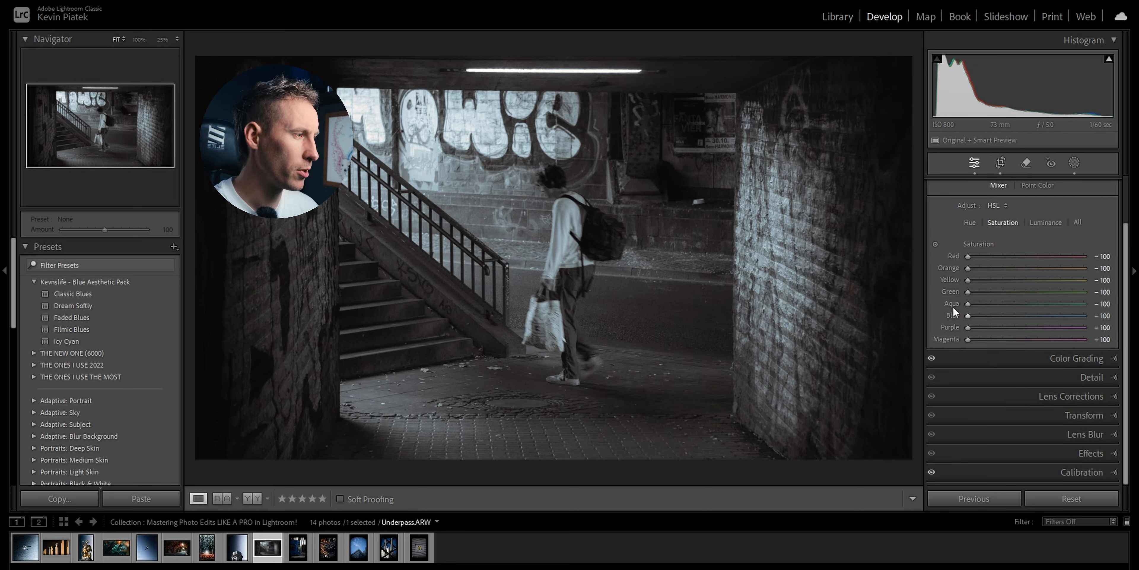
Bring the underpass photo's colours back in the Color Mixer, raising the orange saturation to −5 and also the blue saturation.
{"action": "left_click_drag", "start_coordinate": [1004, 267], "coordinate": [1023, 268]}
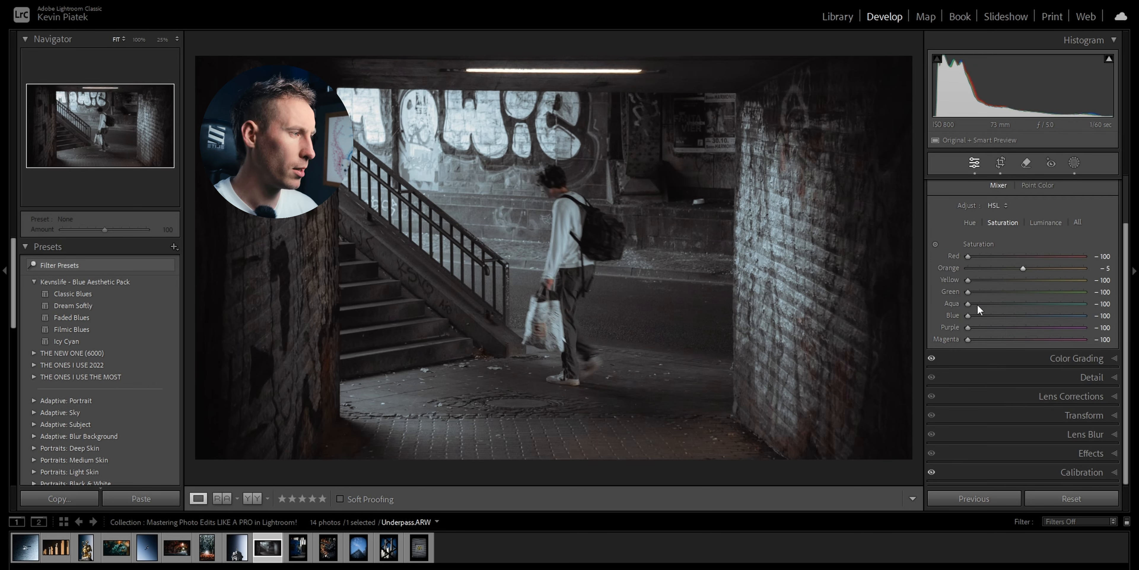
{"action": "left_click_drag", "start_coordinate": [969, 315], "coordinate": [996, 316]}
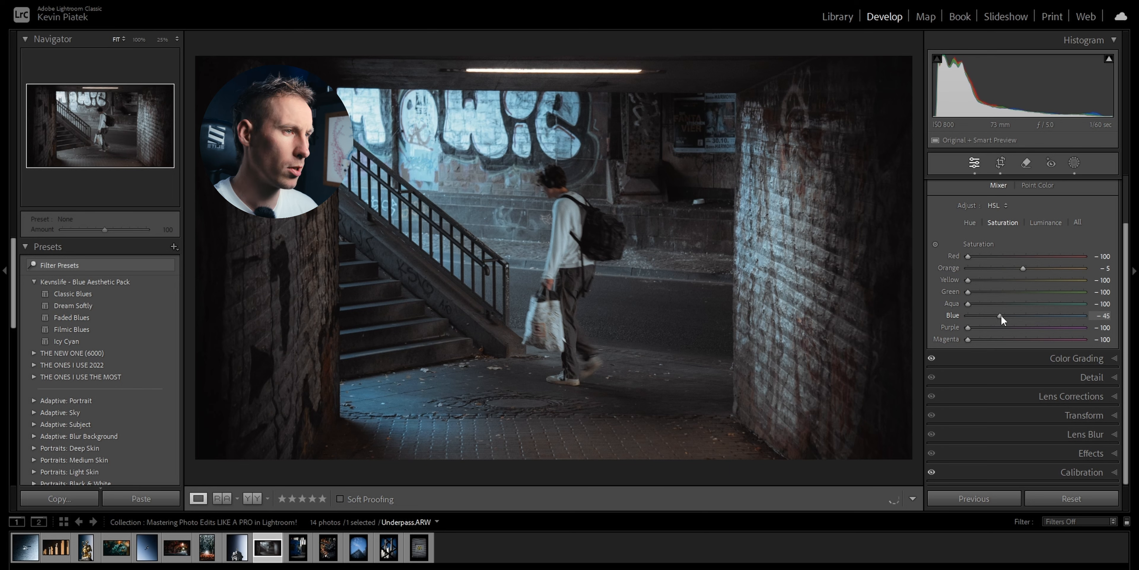
{"action": "scroll", "coordinate": [1001, 315], "scroll_direction": "up", "scroll_amount": 1}
{"action": "left_click", "coordinate": [1109, 188]}
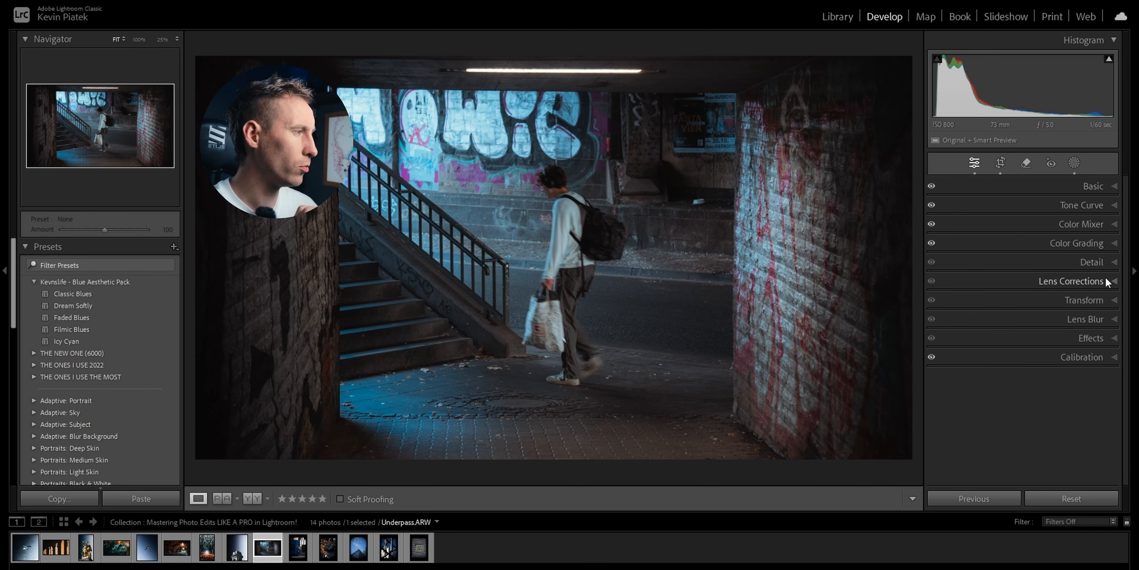
Colour grade the midtones to blue at hue 215, saturation 13, and the highlights to warm yellow at hue 46, saturation 77.
{"action": "left_click", "coordinate": [1113, 244]}
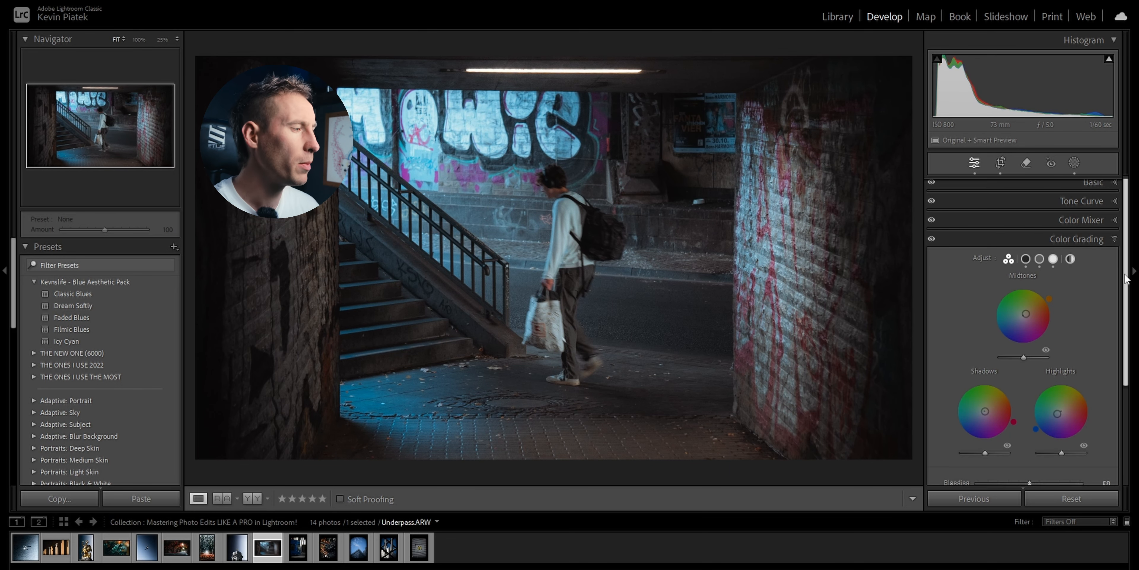
{"action": "scroll", "coordinate": [1018, 309], "scroll_direction": "down", "scroll_amount": 1}
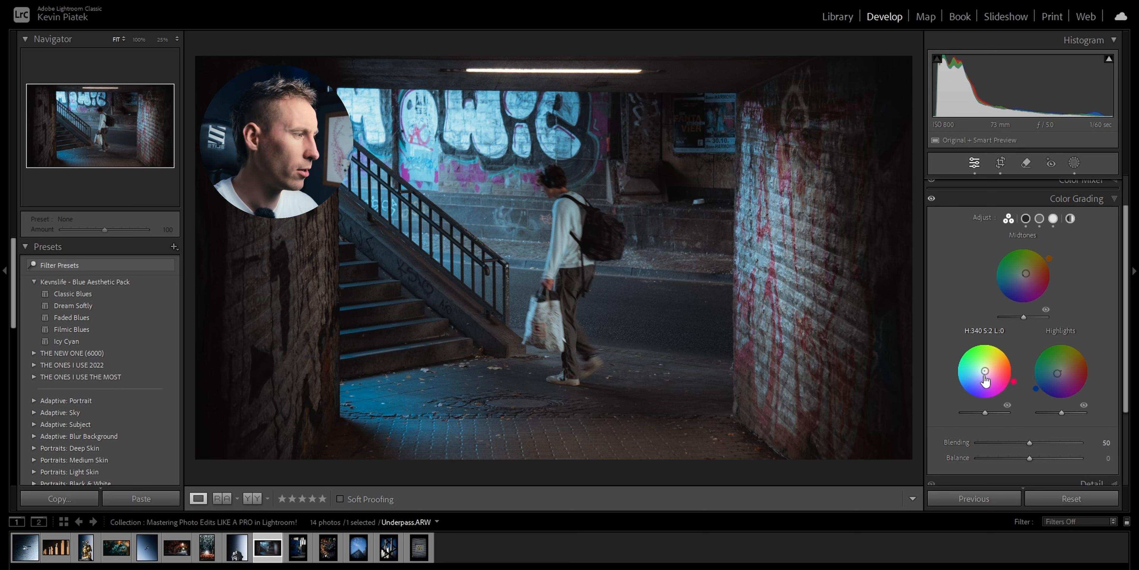
{"action": "mouse_move", "coordinate": [1056, 376]}
{"action": "left_mouse_down"}
{"action": "mouse_move", "coordinate": [1055, 359]}
{"action": "mouse_move", "coordinate": [1067, 365]}
{"action": "left_mouse_up"}
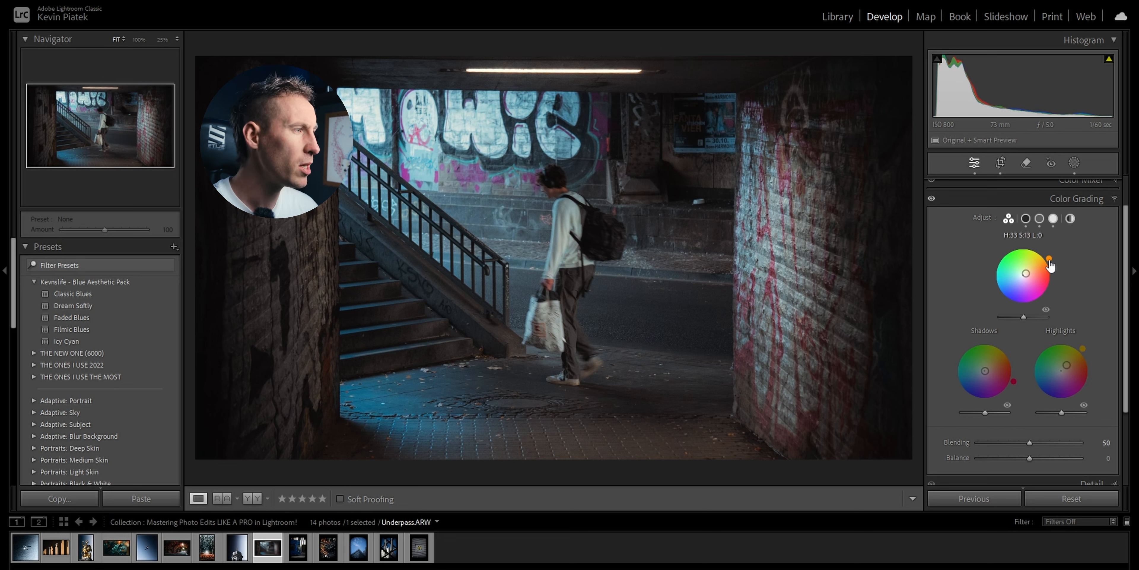
{"action": "left_click_drag", "start_coordinate": [1050, 262], "coordinate": [997, 292]}
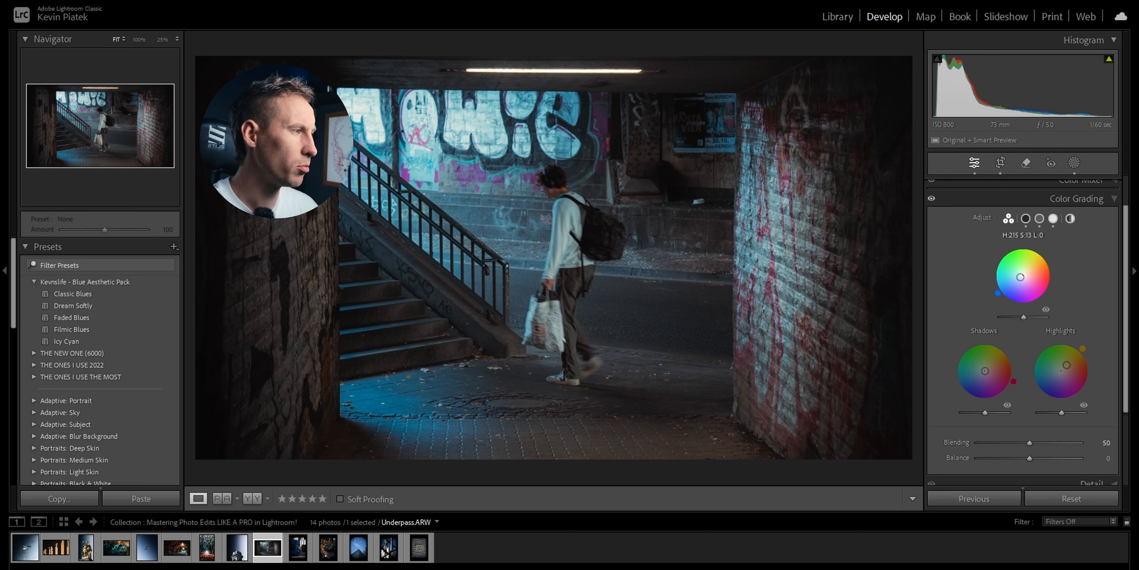
{"action": "left_click_drag", "start_coordinate": [1066, 365], "coordinate": [1073, 357]}
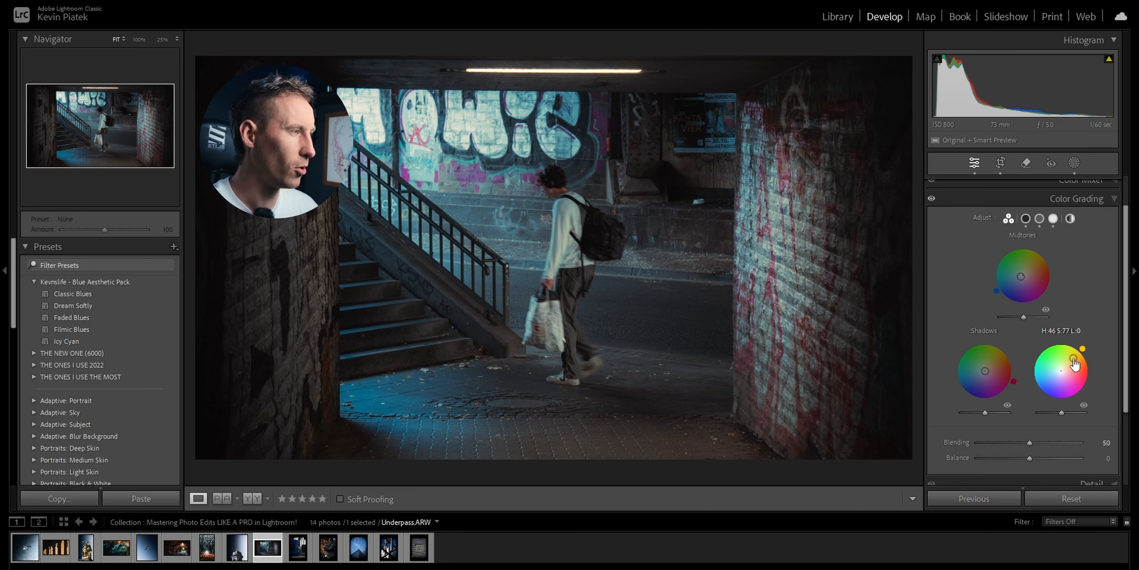
Inspect the walking man and his bag at 100%, and compare the whole photo with its unedited version.
{"action": "left_click", "coordinate": [570, 301]}
{"action": "left_click", "coordinate": [570, 305]}
{"action": "left_click", "coordinate": [559, 344]}
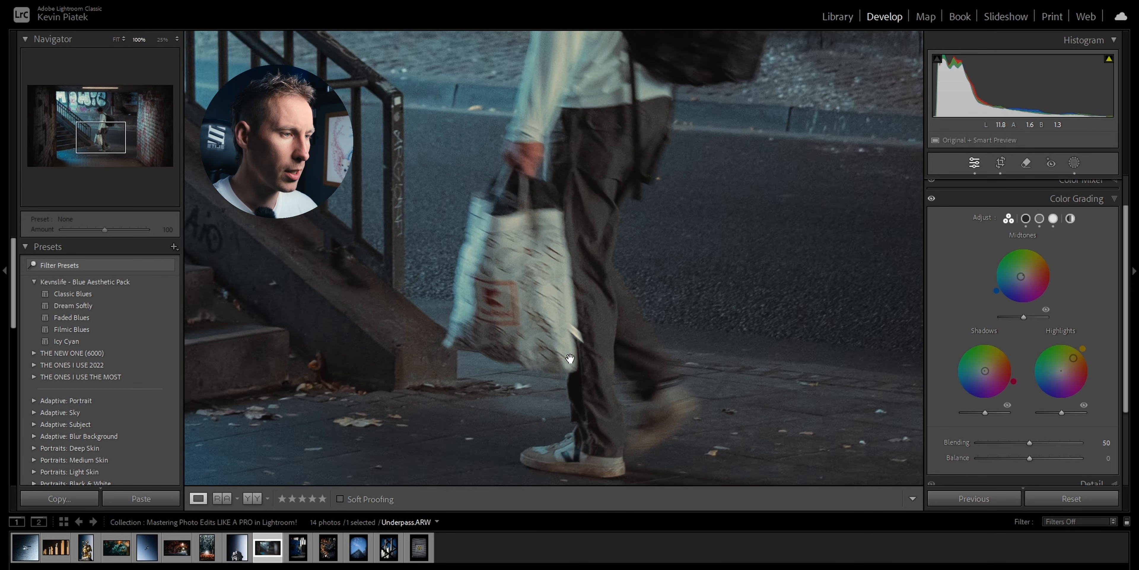
{"action": "left_click_drag", "start_coordinate": [597, 356], "coordinate": [552, 279]}
{"action": "left_click_drag", "start_coordinate": [548, 188], "coordinate": [558, 363]}
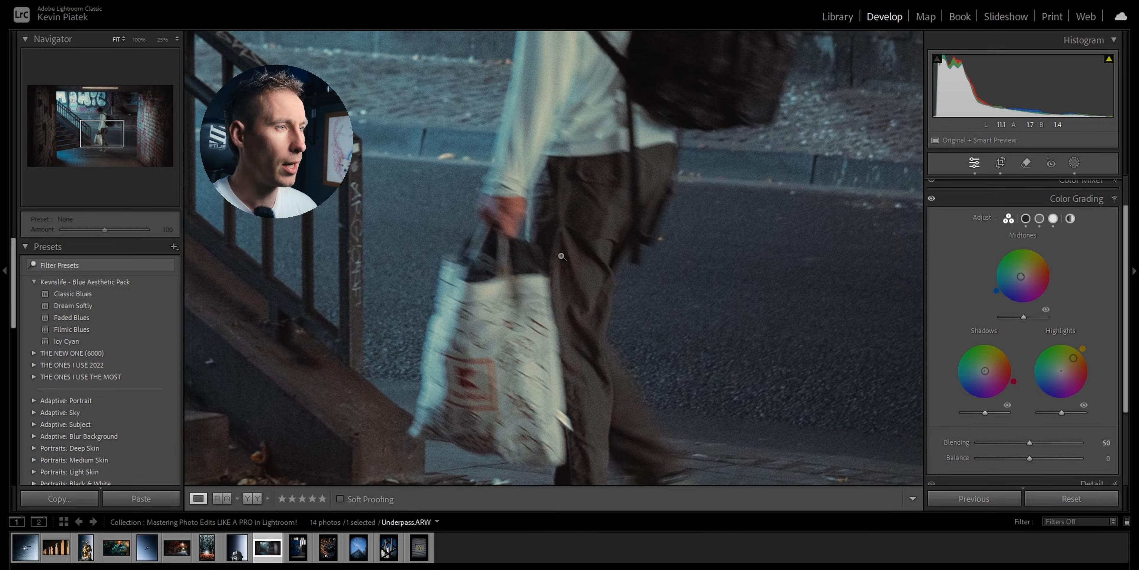
{"action": "left_click", "coordinate": [558, 364]}
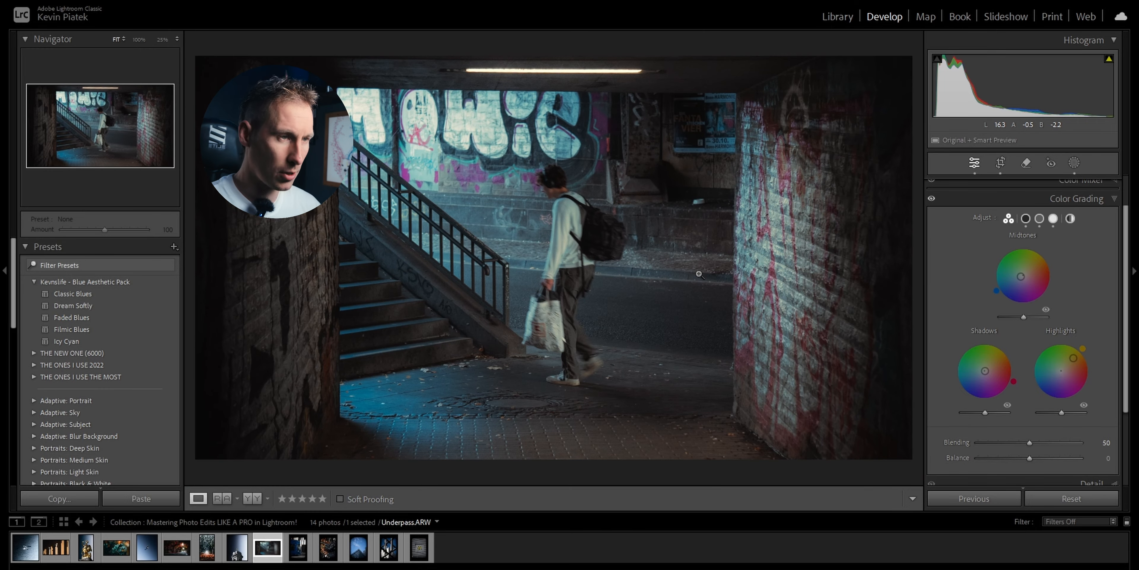
{"action": "key", "text": "backslash"}
{"action": "key", "text": "backslash"}
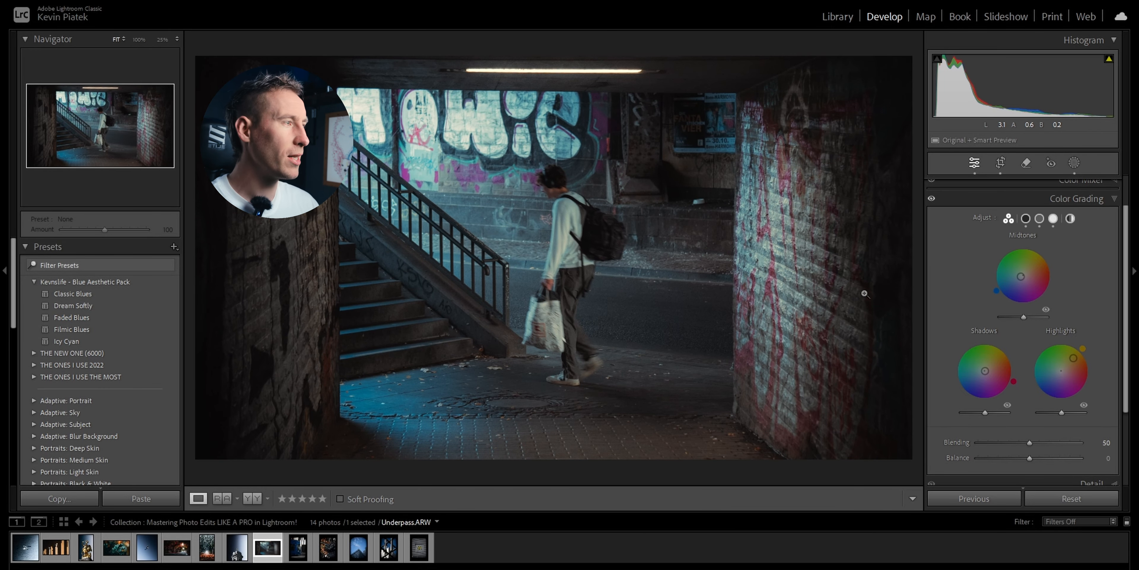
Add a radial gradient mask with feather 100 over the graffiti above the stairs, with exposure 0.22, contrast −34 and temperature 22.
{"action": "left_click", "coordinate": [1074, 162]}
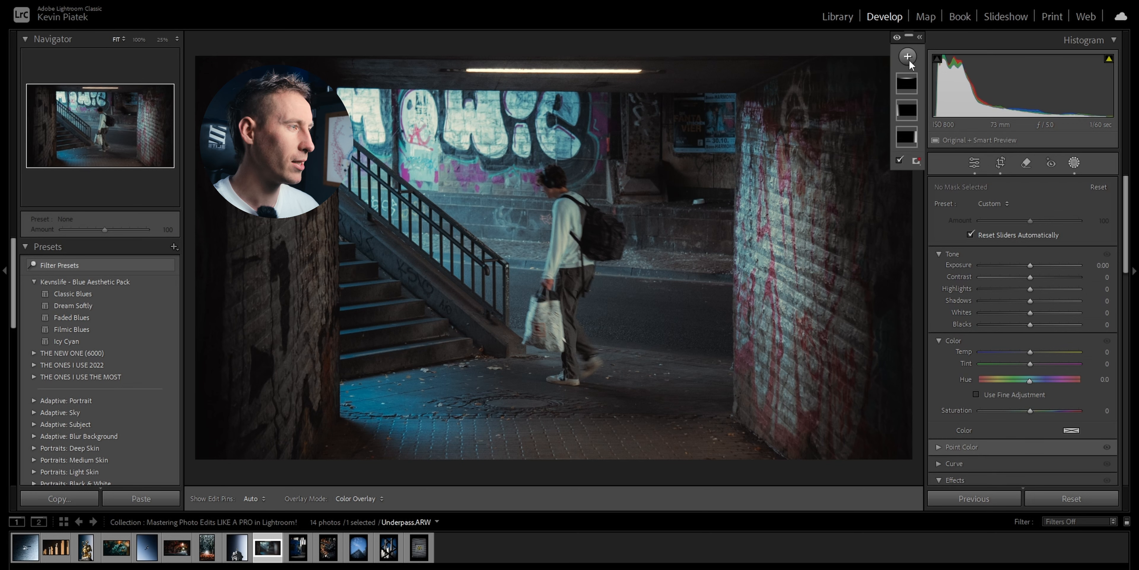
{"action": "left_click", "coordinate": [908, 57]}
{"action": "left_click", "coordinate": [926, 195]}
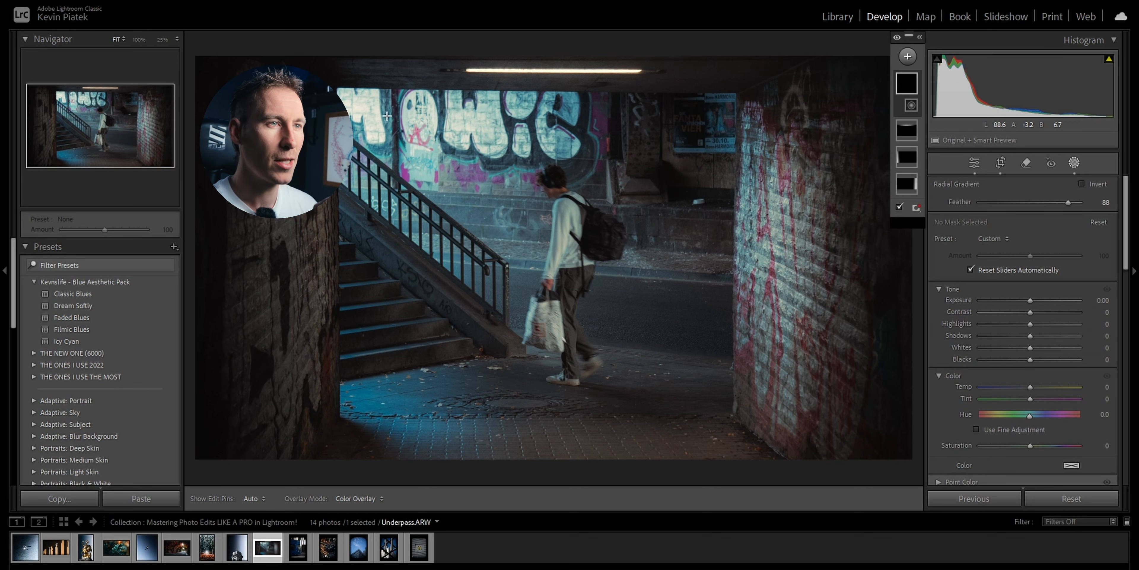
{"action": "mouse_move", "coordinate": [374, 108]}
{"action": "left_mouse_down"}
{"action": "mouse_move", "coordinate": [574, 211]}
{"action": "mouse_move", "coordinate": [362, 110]}
{"action": "left_mouse_up"}
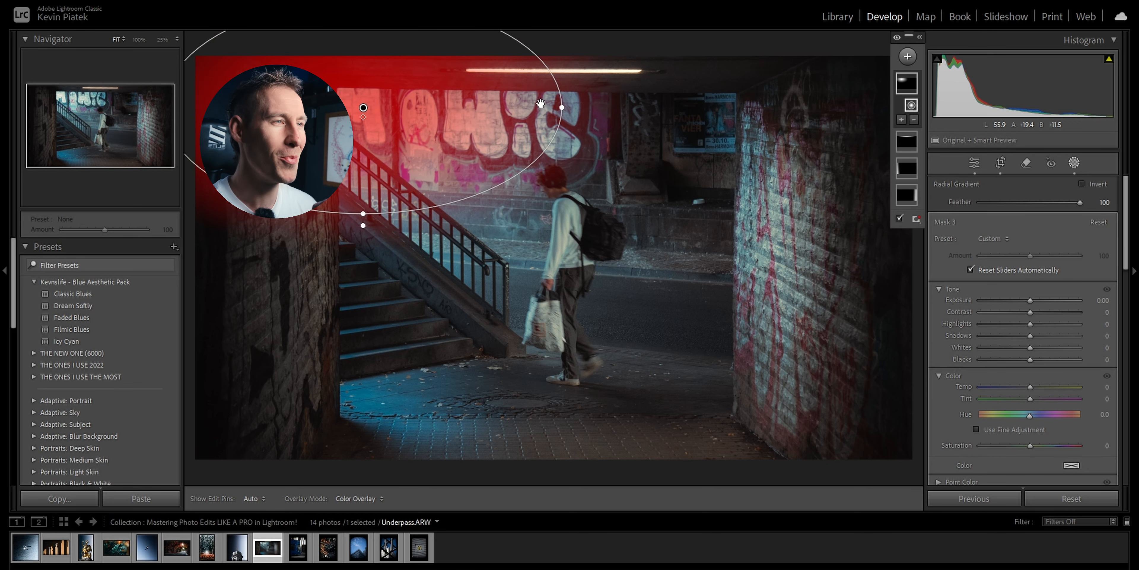
{"action": "left_click_drag", "start_coordinate": [561, 108], "coordinate": [520, 107]}
{"action": "left_click_drag", "start_coordinate": [363, 108], "coordinate": [352, 103]}
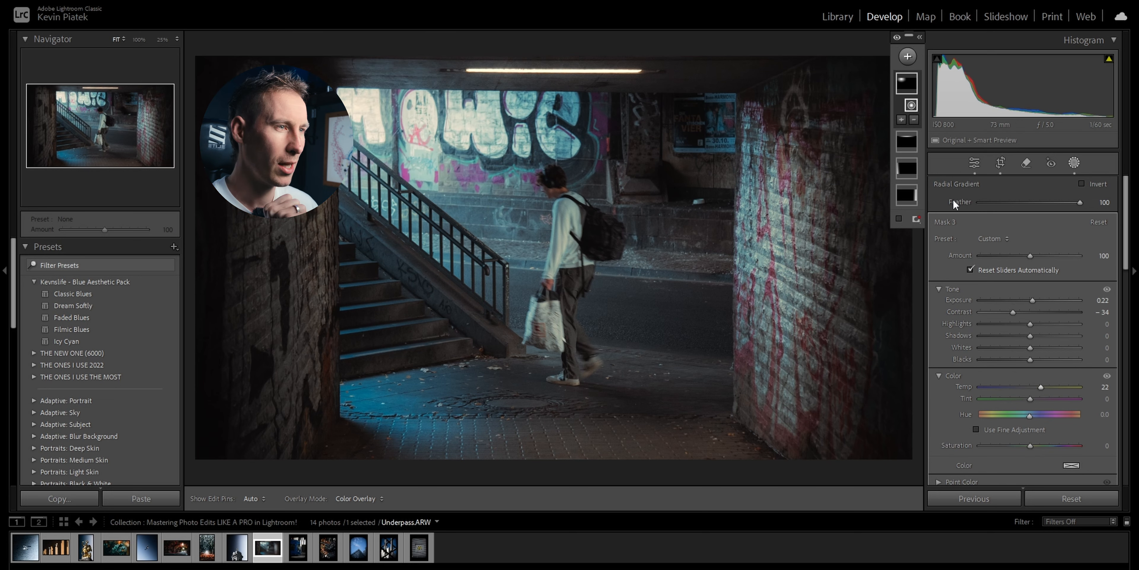
{"action": "key", "text": "shift+w"}
Compare the finished underpass photo before and after the edits.
{"action": "key", "text": "backslash"}
{"action": "key", "text": "backslash"}
{"action": "key", "text": "backslash"}
{"action": "key", "text": "backslash"}
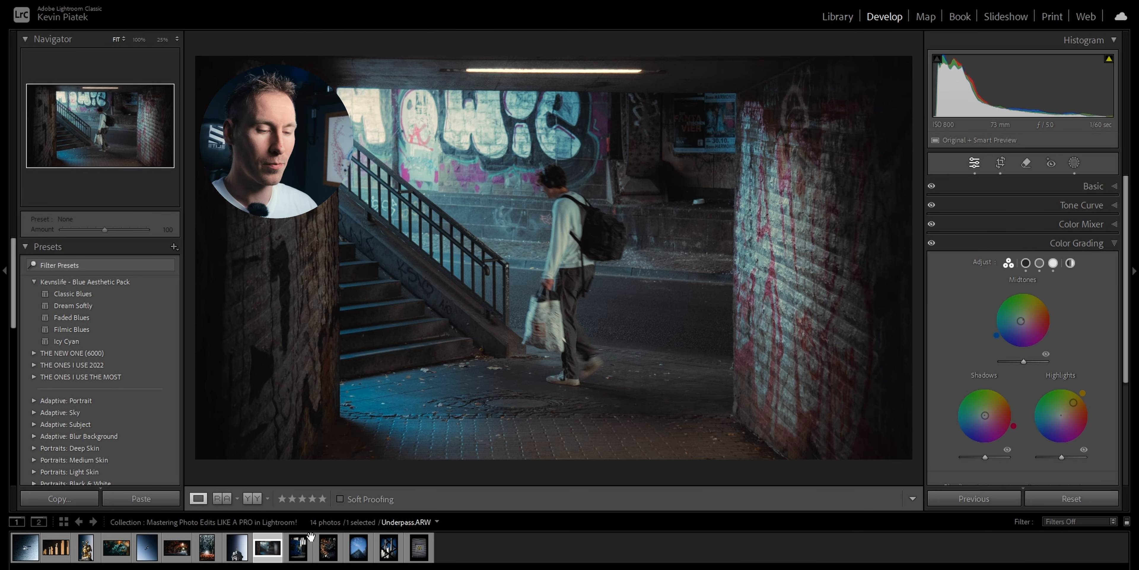
Open Tram.ARW and crop it to a vertical 16 x 9 aspect ratio.
{"action": "left_click", "coordinate": [299, 547]}
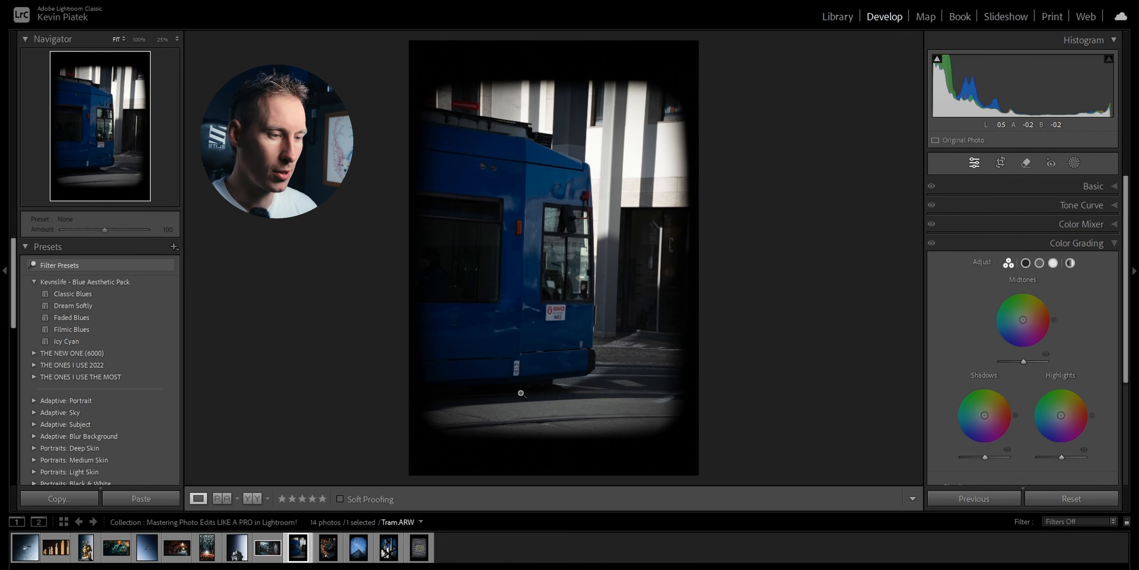
{"action": "key", "text": "r"}
{"action": "left_click", "coordinate": [1078, 207]}
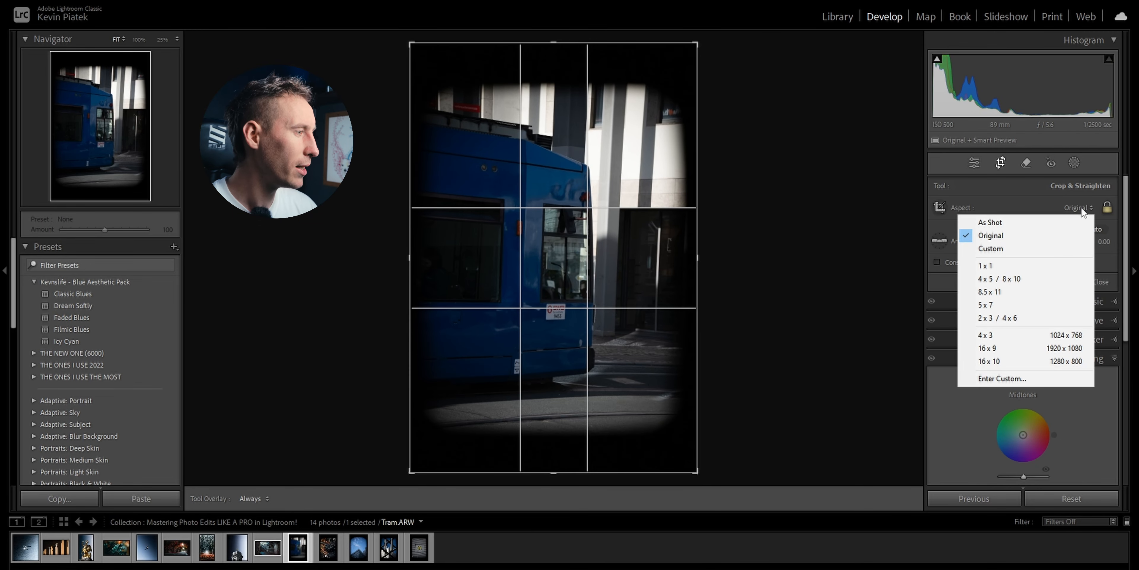
{"action": "left_click", "coordinate": [1030, 309]}
{"action": "key", "text": "Return"}
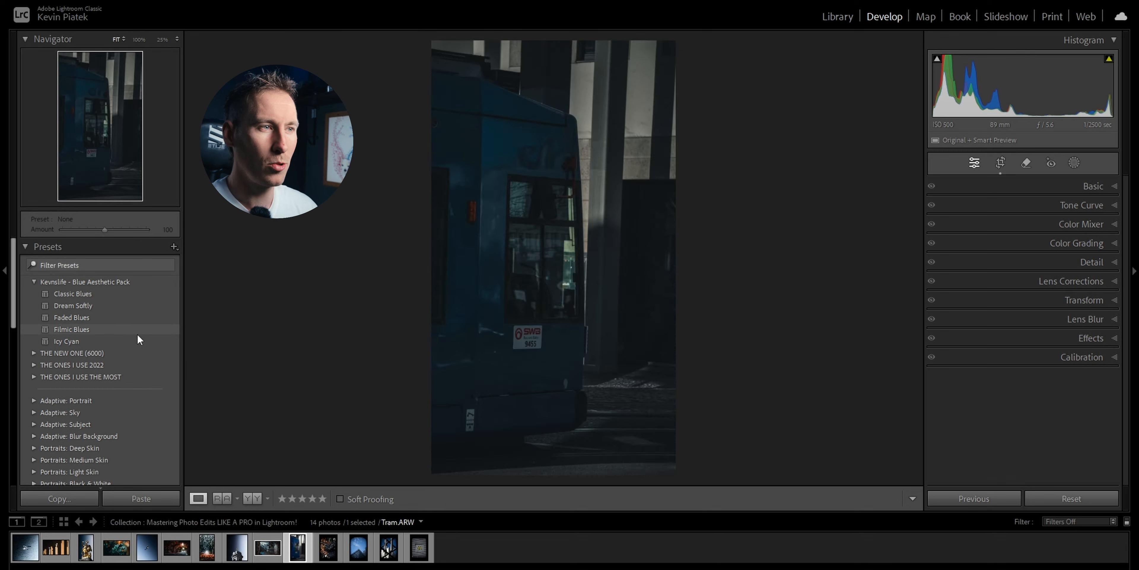
Apply the Icy Cyan preset to the tram photo and raise the exposure to +0.63.
{"action": "left_click", "coordinate": [134, 341]}
{"action": "left_click", "coordinate": [1086, 187]}
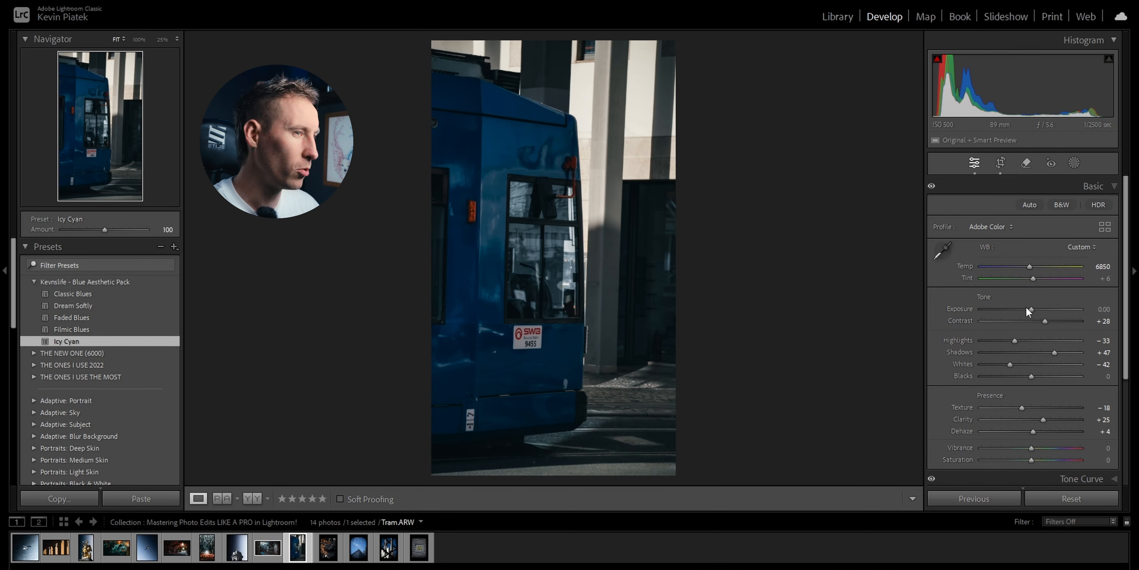
{"action": "left_click_drag", "start_coordinate": [1031, 309], "coordinate": [1037, 310]}
Mask the tram with an object selection and brush in the parts of its body that the selection misses.
{"action": "left_click", "coordinate": [1074, 163]}
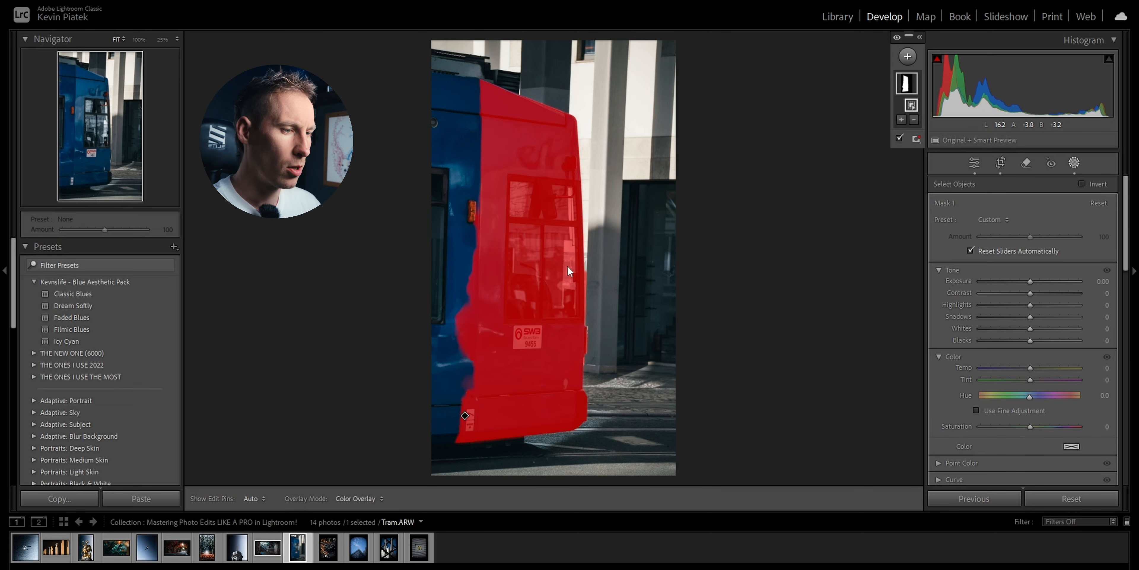
{"action": "left_click", "coordinate": [902, 119]}
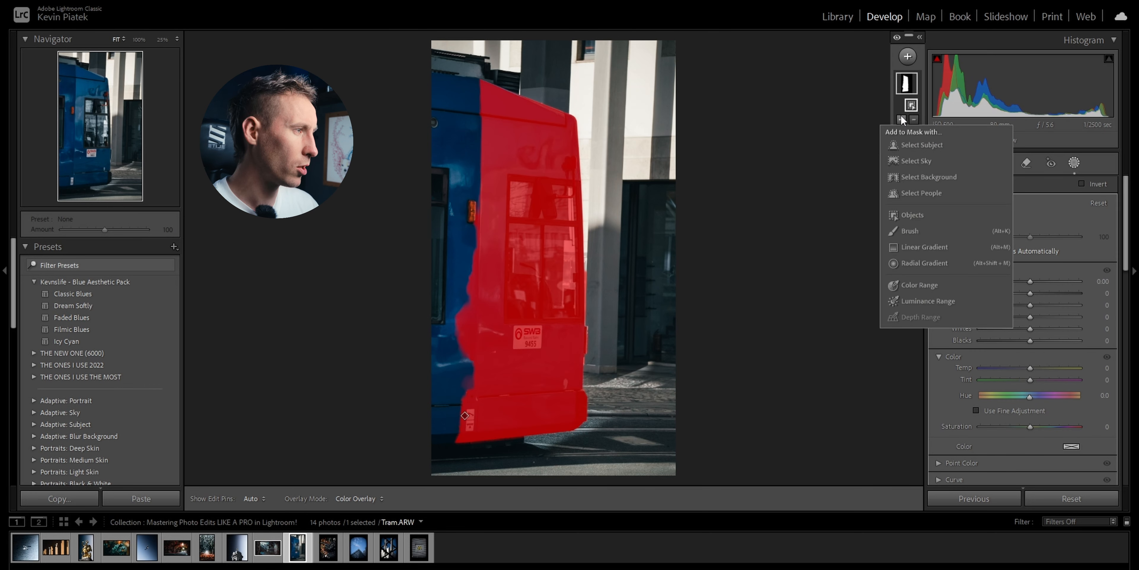
{"action": "left_click", "coordinate": [911, 231]}
{"action": "left_click_drag", "start_coordinate": [440, 435], "coordinate": [448, 402]}
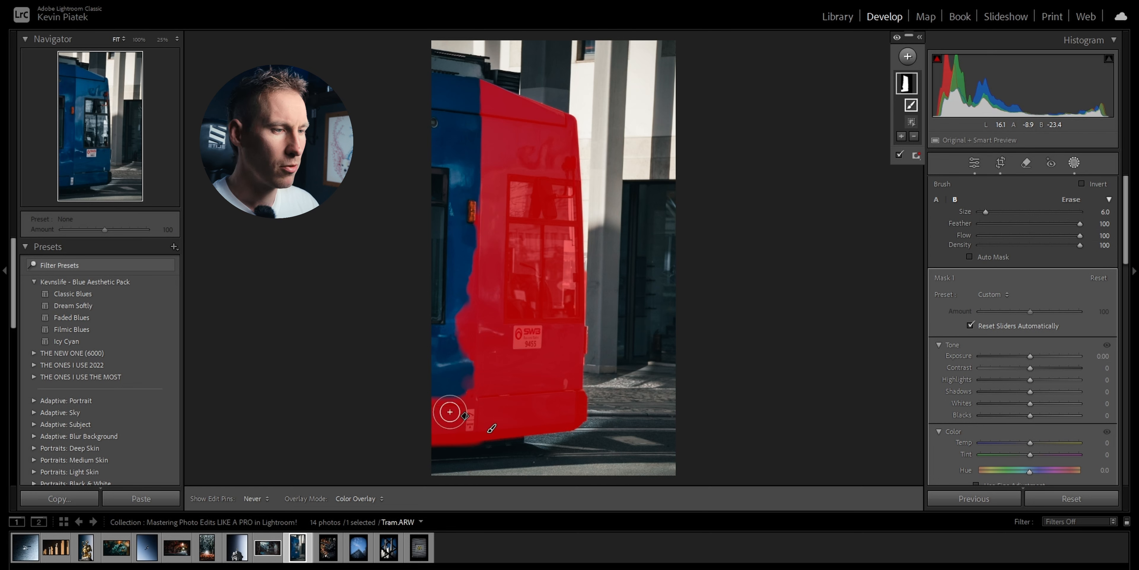
{"action": "mouse_move", "coordinate": [511, 378]}
{"action": "left_mouse_down"}
{"action": "mouse_move", "coordinate": [392, 349]}
{"action": "mouse_move", "coordinate": [496, 290]}
{"action": "mouse_move", "coordinate": [511, 267]}
{"action": "mouse_move", "coordinate": [416, 254]}
{"action": "mouse_move", "coordinate": [412, 334]}
{"action": "mouse_move", "coordinate": [463, 227]}
{"action": "mouse_move", "coordinate": [480, 234]}
{"action": "mouse_move", "coordinate": [444, 243]}
{"action": "mouse_move", "coordinate": [428, 231]}
{"action": "mouse_move", "coordinate": [479, 218]}
{"action": "mouse_move", "coordinate": [492, 126]}
{"action": "mouse_move", "coordinate": [477, 104]}
{"action": "mouse_move", "coordinate": [468, 126]}
{"action": "mouse_move", "coordinate": [437, 134]}
{"action": "mouse_move", "coordinate": [463, 117]}
{"action": "mouse_move", "coordinate": [456, 102]}
{"action": "mouse_move", "coordinate": [481, 99]}
{"action": "mouse_move", "coordinate": [474, 83]}
{"action": "mouse_move", "coordinate": [430, 77]}
{"action": "left_mouse_up"}
{"action": "scroll", "coordinate": [472, 105], "scroll_direction": "down", "scroll_amount": 3}
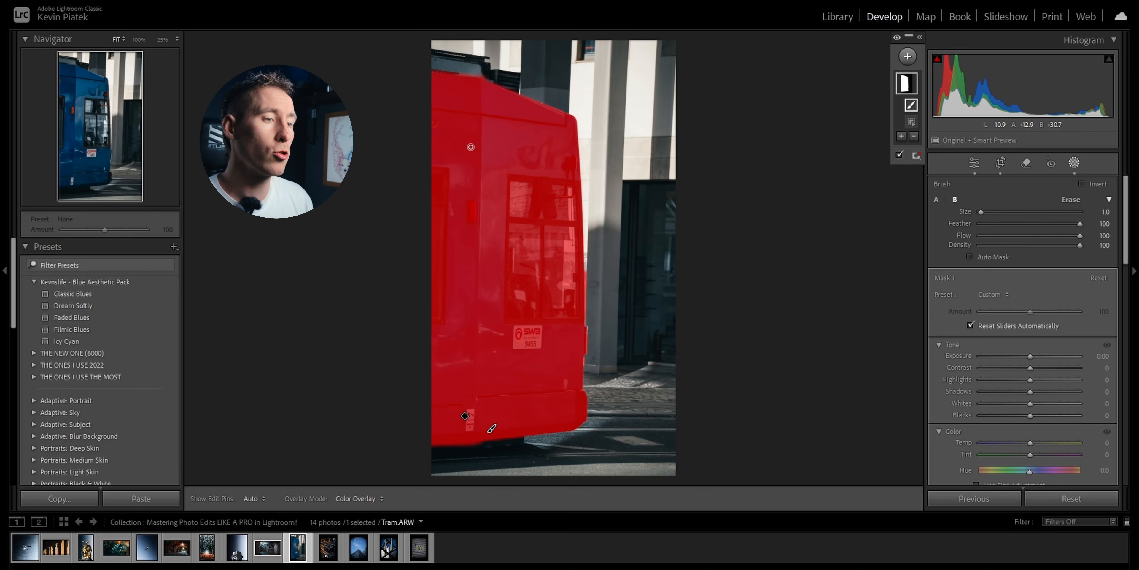
Duplicate and invert the tram mask, intersect the inverted mask with a linear gradient, and lower its exposure to darken the surroundings.
{"action": "right_click", "coordinate": [908, 86]}
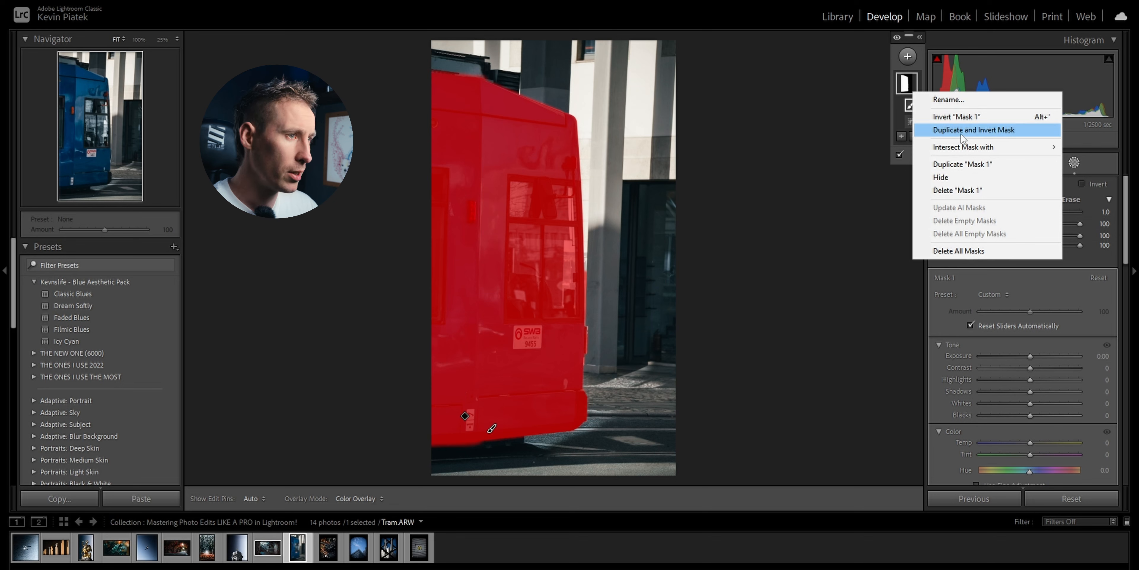
{"action": "left_click", "coordinate": [969, 120]}
{"action": "right_click", "coordinate": [906, 80]}
{"action": "mouse_move", "coordinate": [956, 138]}
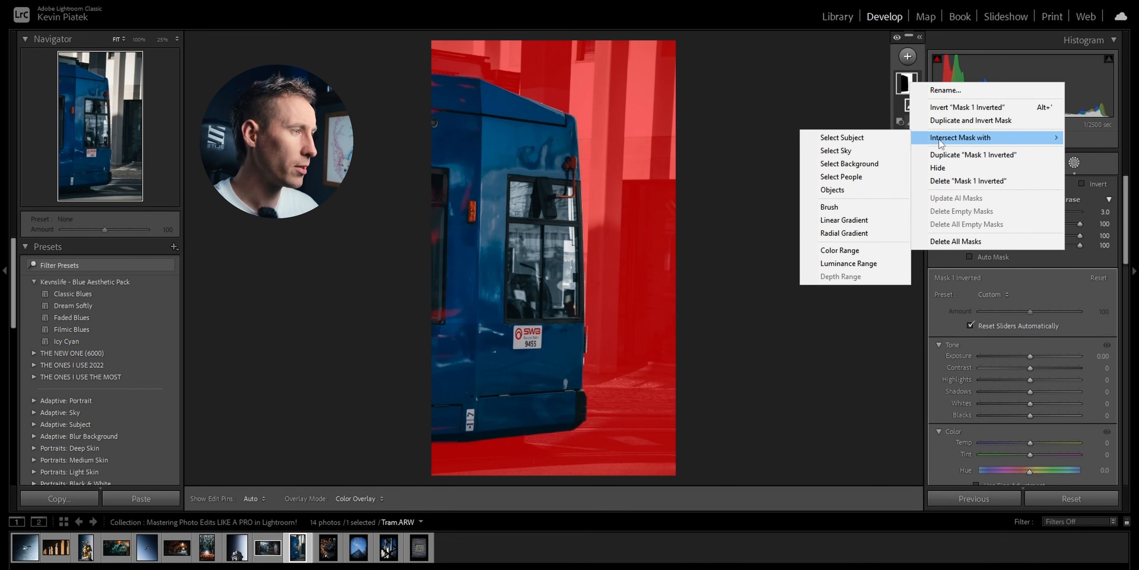
{"action": "left_click", "coordinate": [864, 221]}
{"action": "left_click_drag", "start_coordinate": [1030, 281], "coordinate": [998, 282]}
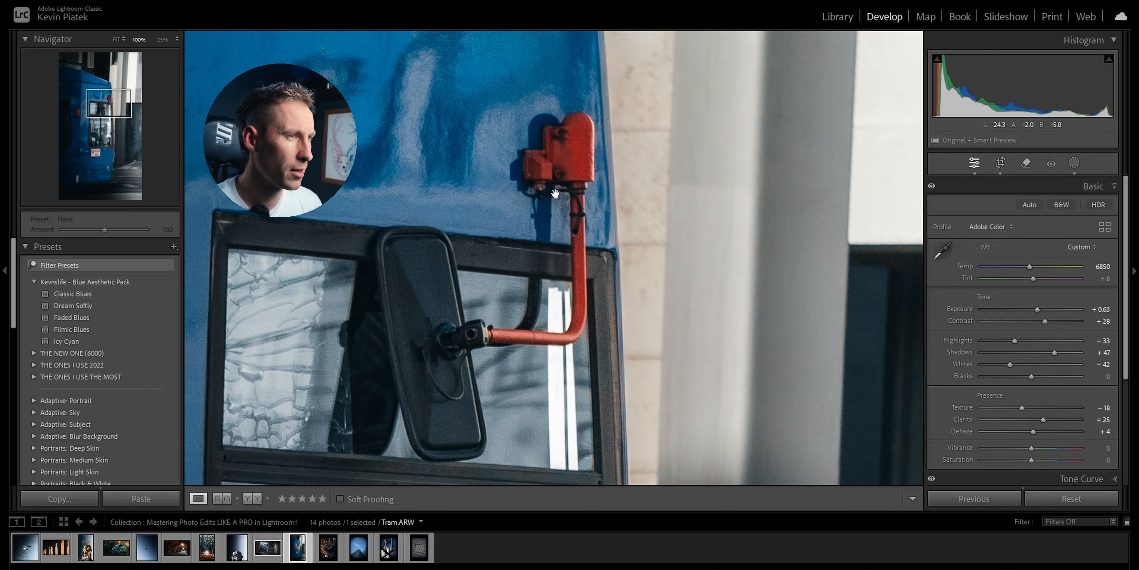
{"action": "left_click", "coordinate": [524, 247]}
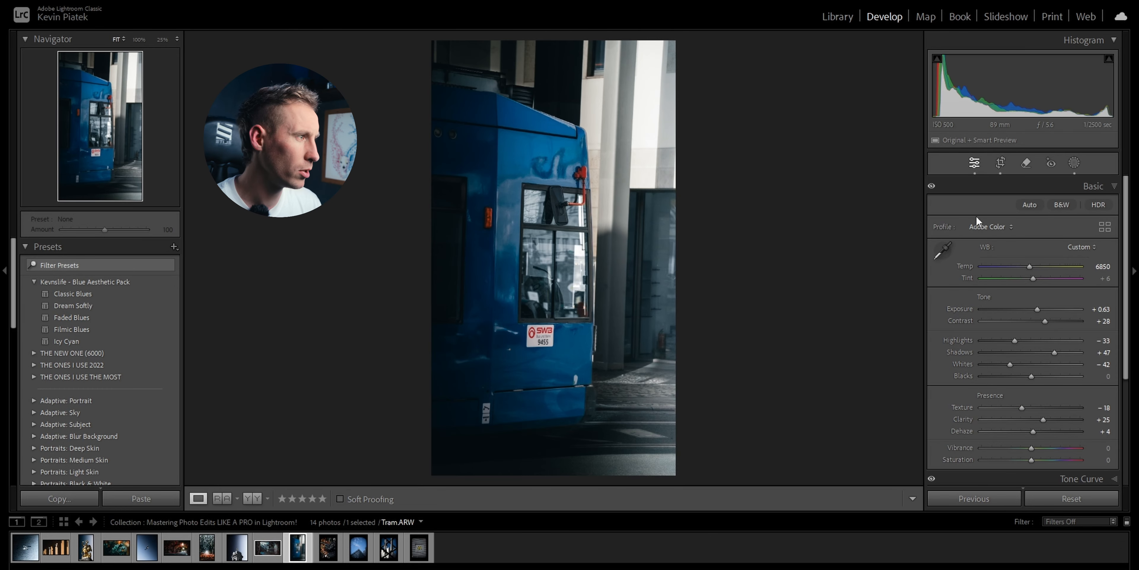
Set the tram photo's orange saturation to +9 and blue saturation to +26 in the Color Mixer.
{"action": "left_click", "coordinate": [1114, 187]}
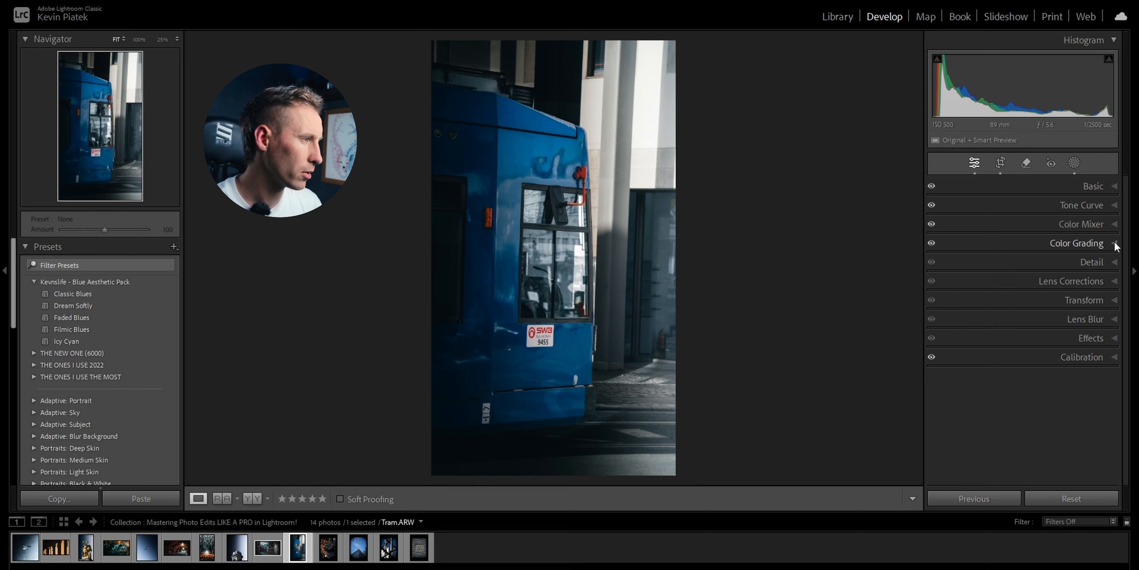
{"action": "left_click", "coordinate": [1113, 224]}
{"action": "left_click", "coordinate": [1002, 279]}
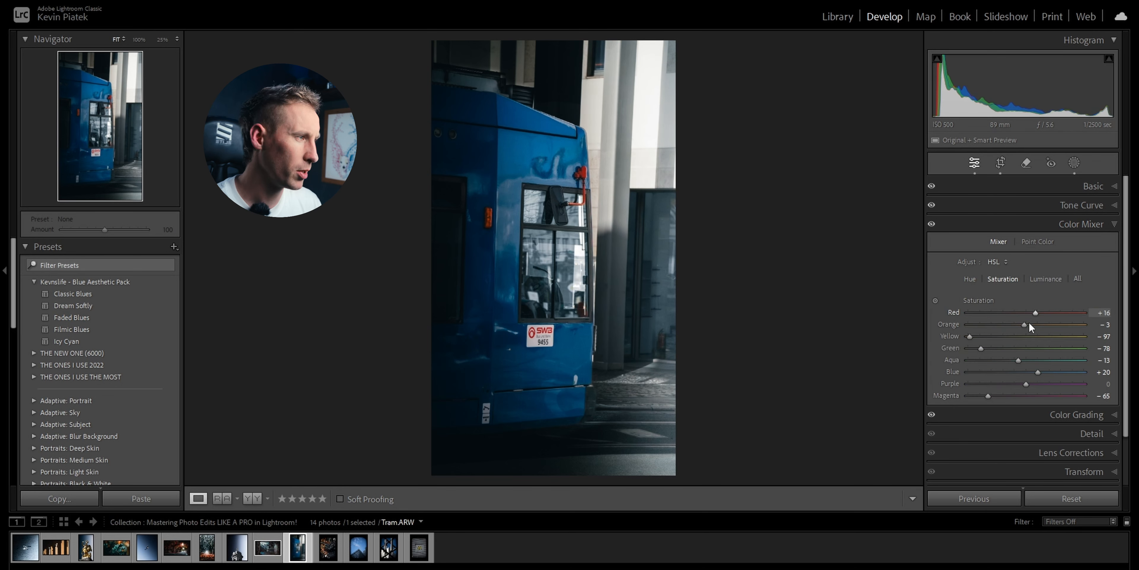
{"action": "left_click_drag", "start_coordinate": [1025, 324], "coordinate": [1032, 325]}
{"action": "left_click_drag", "start_coordinate": [1038, 372], "coordinate": [1044, 372]}
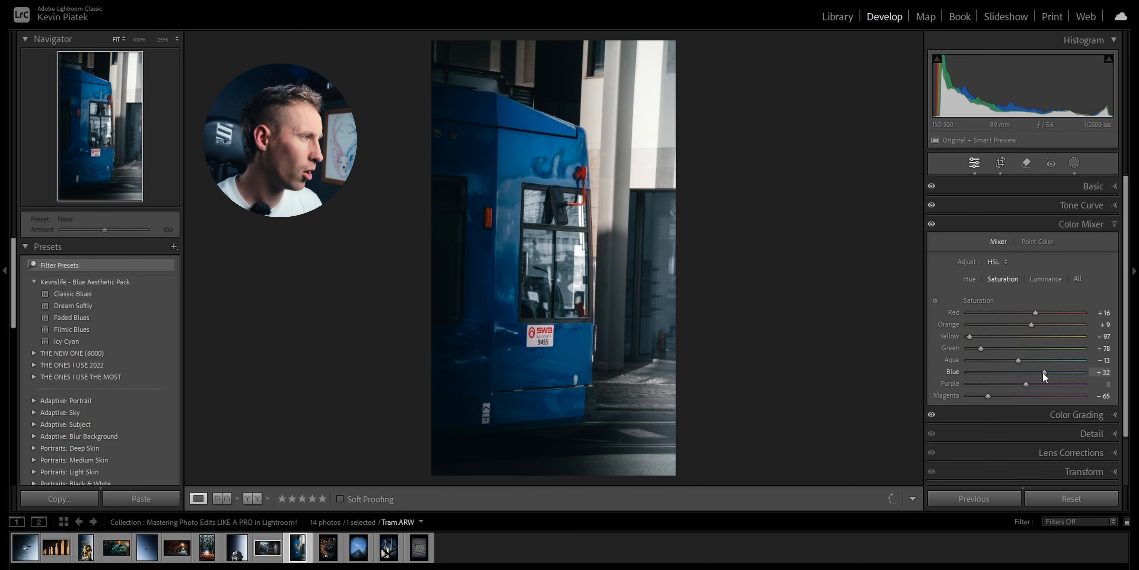
Add a radial gradient mask centred on the tram's front side window.
{"action": "left_click", "coordinate": [1074, 162]}
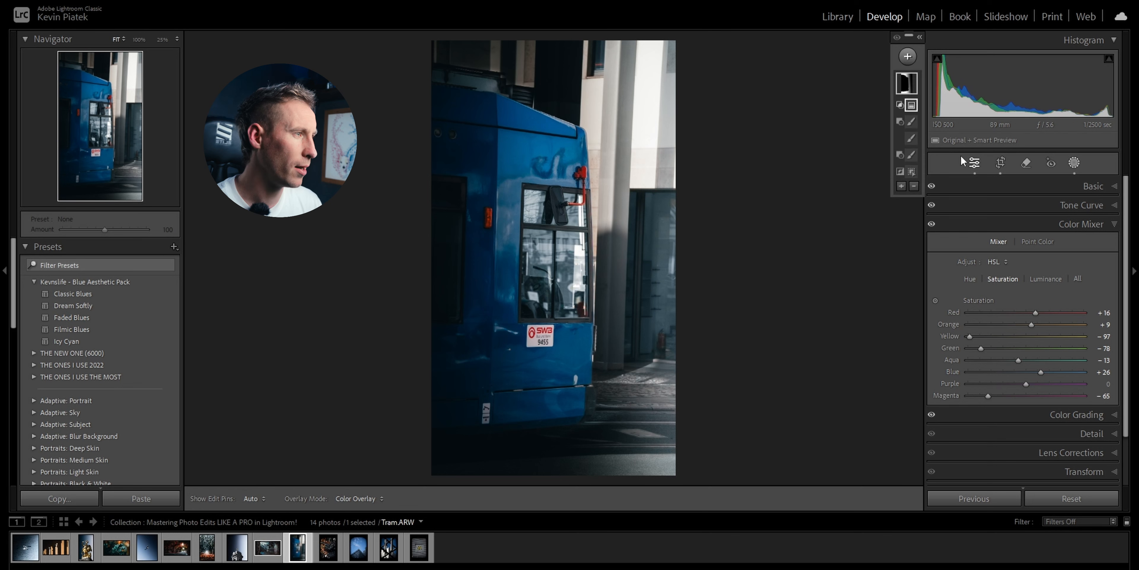
{"action": "left_click", "coordinate": [907, 56]}
{"action": "left_click", "coordinate": [933, 191]}
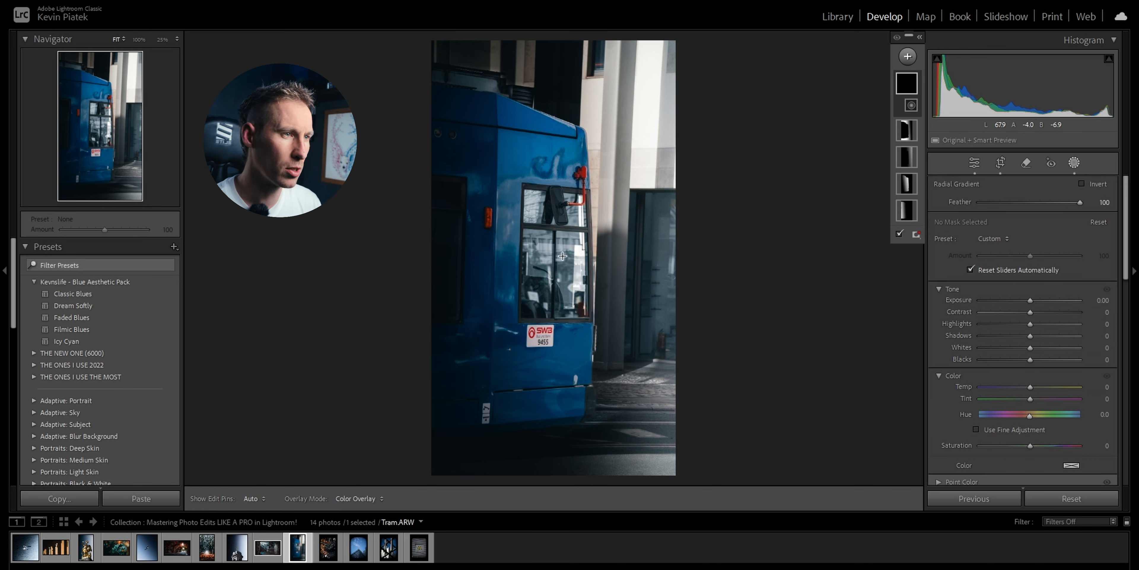
{"action": "left_click_drag", "start_coordinate": [560, 256], "coordinate": [610, 349]}
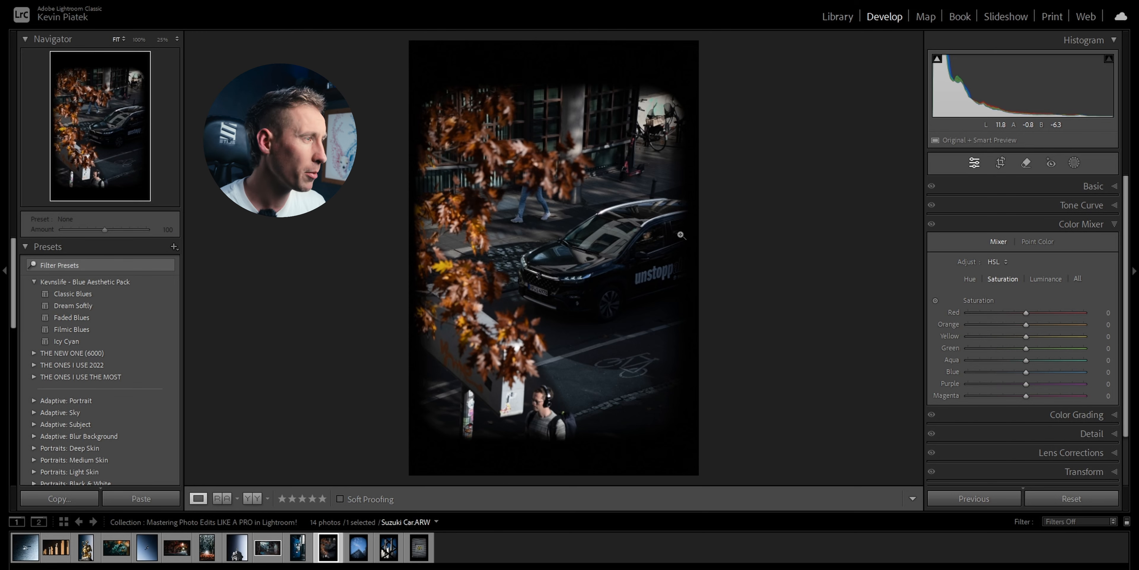
Crop Suzuki Car.ARW to a 1 x 1 aspect ratio and erase the pedestrian's legs with generative Remove.
{"action": "left_click", "coordinate": [1000, 162]}
{"action": "left_click", "coordinate": [1075, 208]}
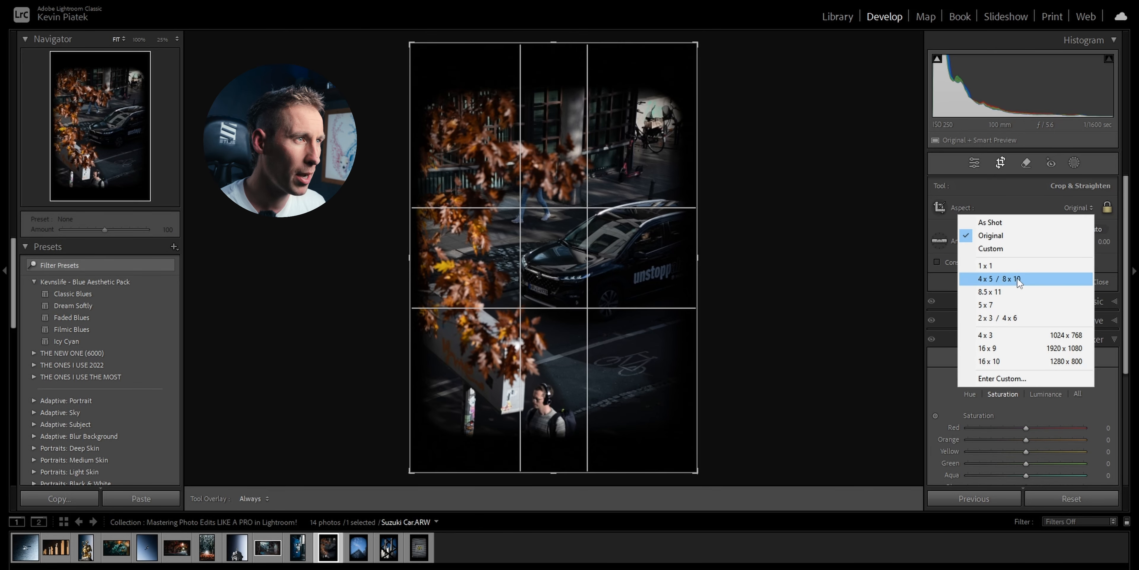
{"action": "left_click", "coordinate": [987, 267]}
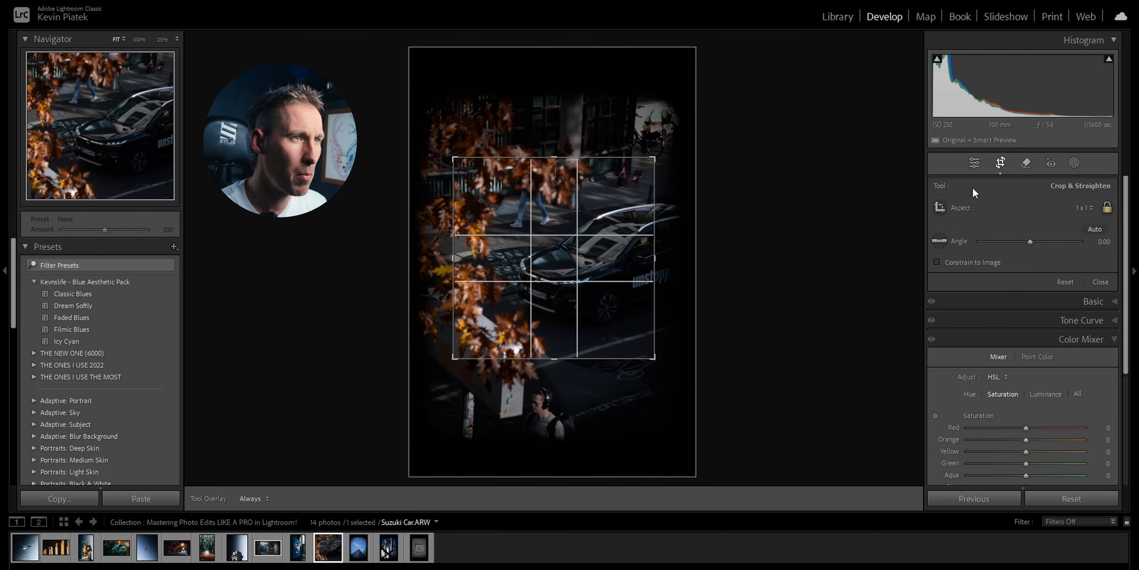
{"action": "key", "text": "Return"}
{"action": "left_click", "coordinate": [1026, 163]}
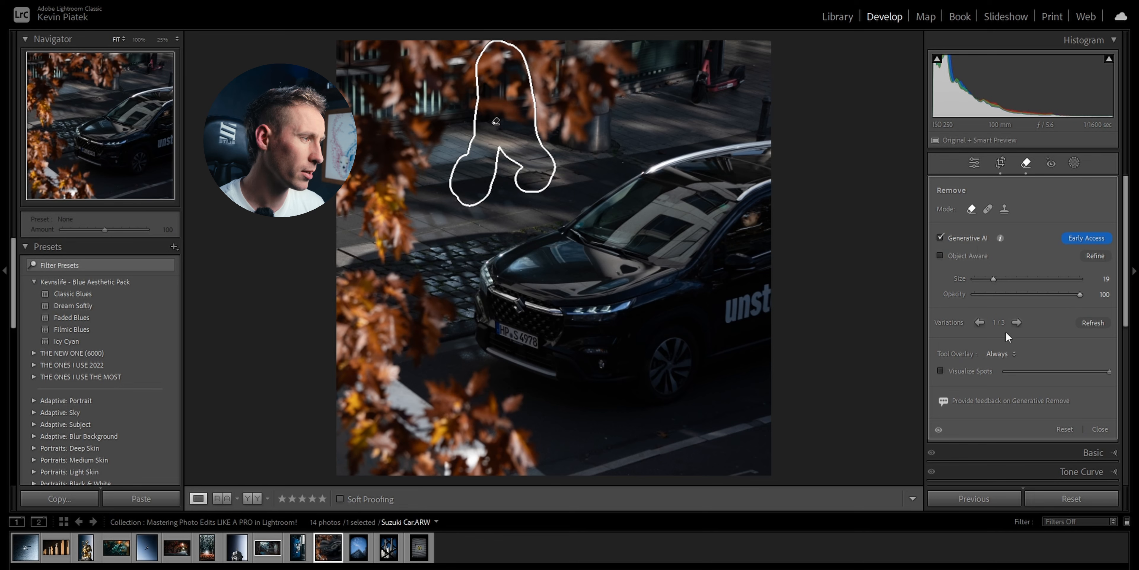
{"action": "key", "text": "q"}
Apply the Icy Cyan preset to the car photo, raise the exposure to +0.93 and set highlights to -47.
{"action": "left_click", "coordinate": [126, 295]}
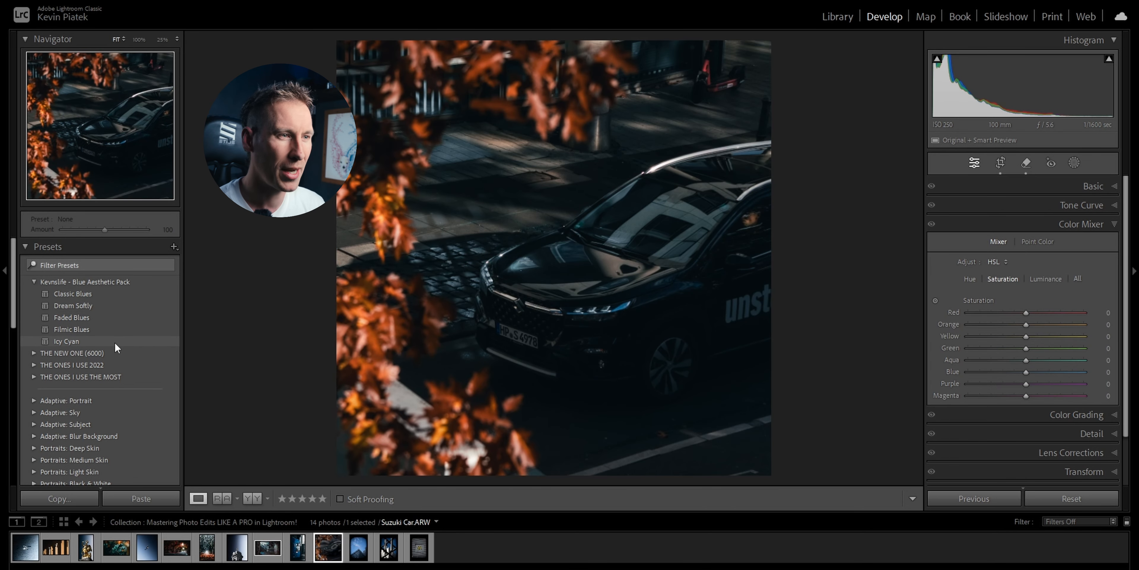
{"action": "left_click", "coordinate": [115, 342]}
{"action": "left_click", "coordinate": [1110, 191]}
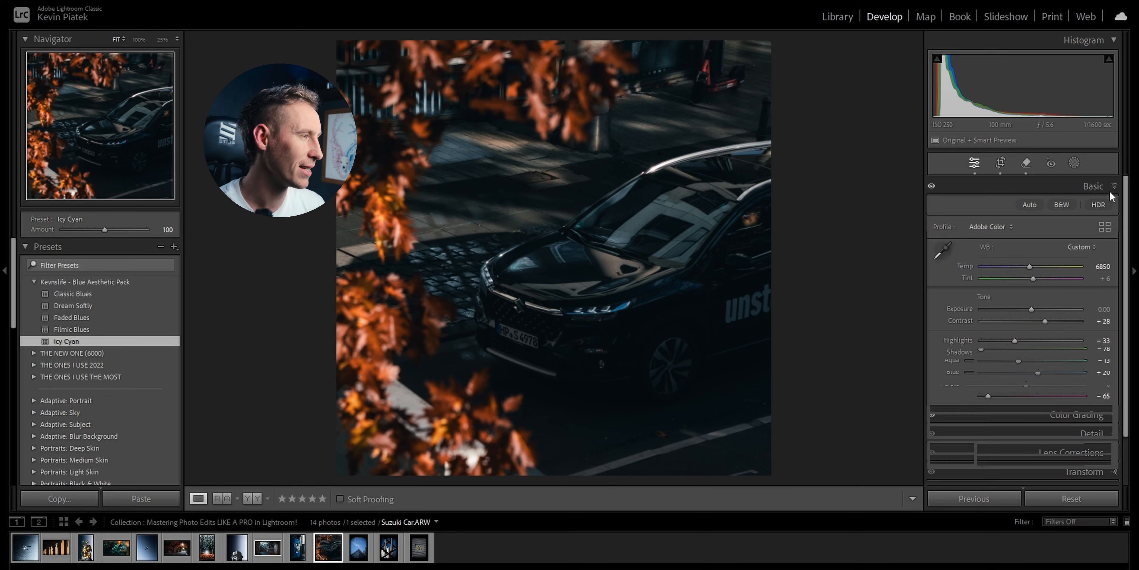
{"action": "left_click_drag", "start_coordinate": [1031, 309], "coordinate": [1008, 340]}
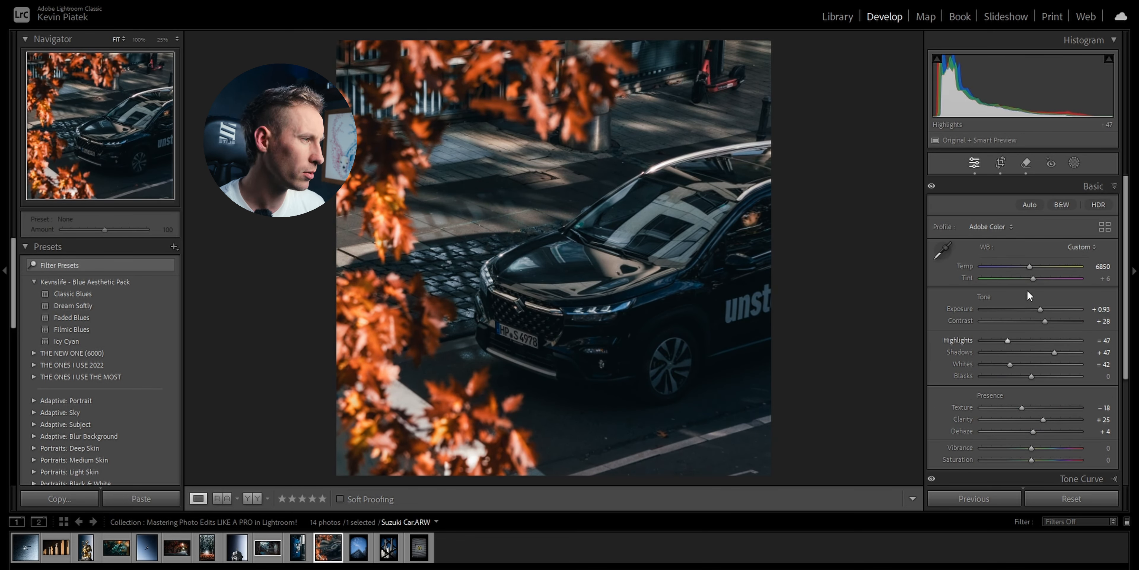
Set the saturation of every colour to -100 in the Color Mixer.
{"action": "left_click", "coordinate": [1096, 186]}
{"action": "left_click", "coordinate": [1109, 226]}
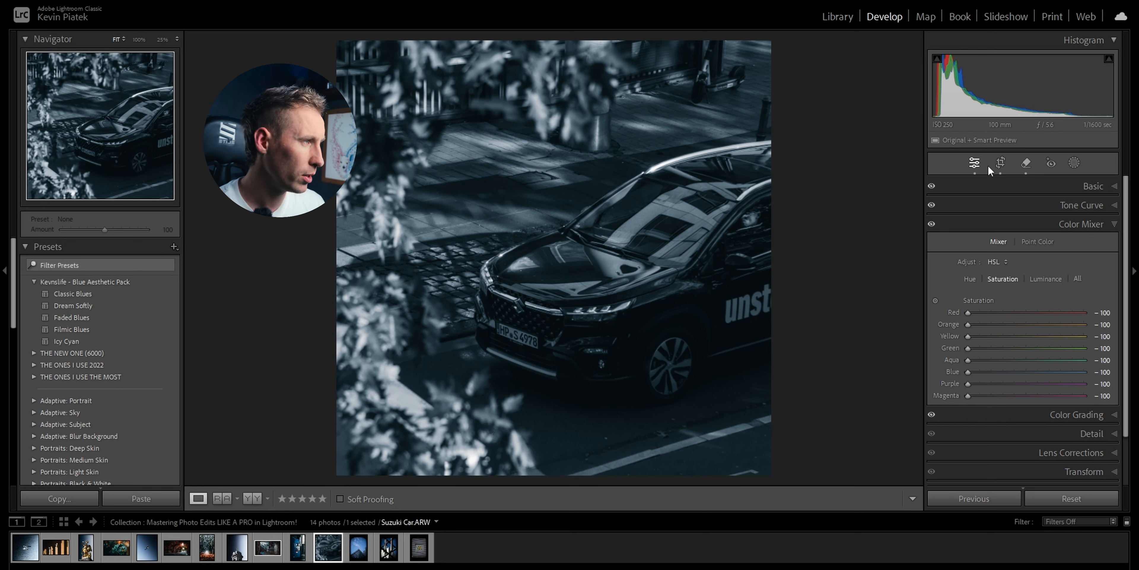
Duplicate the radial gradient mask on the car's roof edge and place the copy over the front edge of the hood.
{"action": "left_click", "coordinate": [1074, 162]}
{"action": "right_click", "coordinate": [904, 88]}
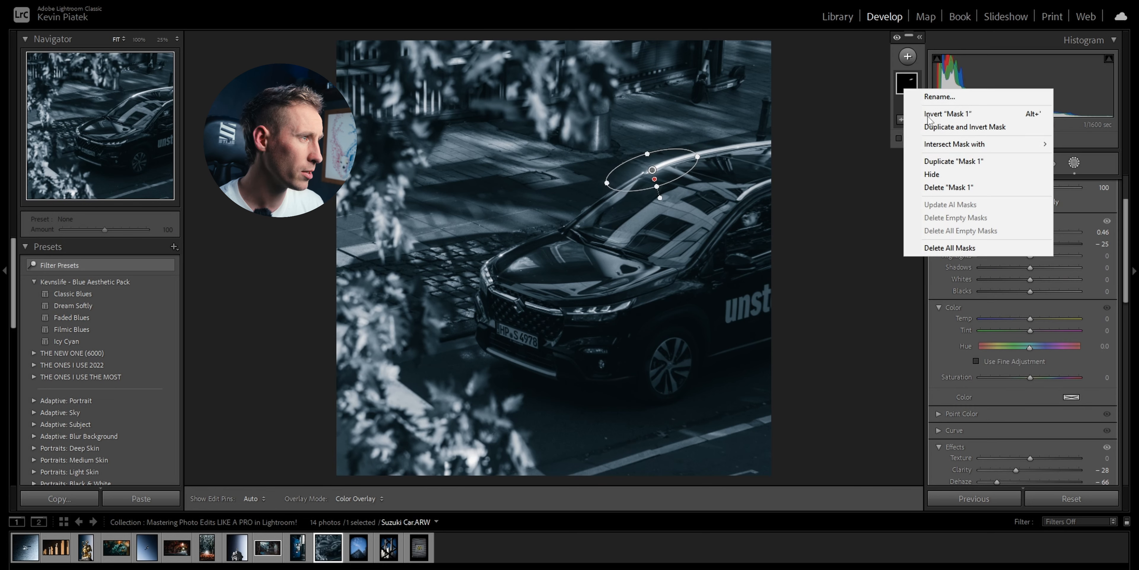
{"action": "key", "text": "Escape"}
{"action": "left_click", "coordinate": [652, 173]}
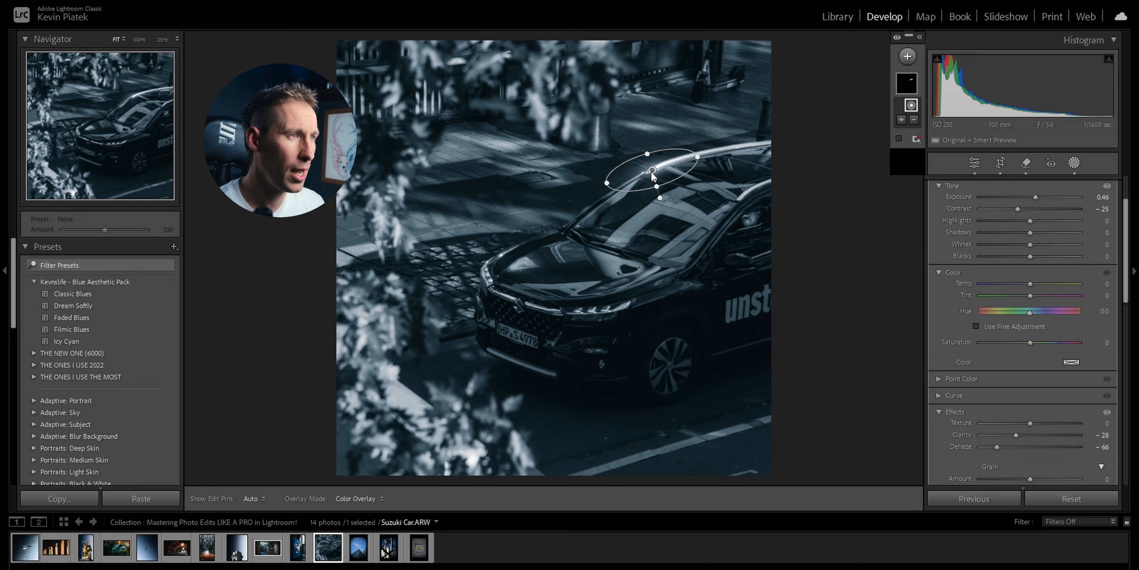
{"action": "left_click_drag", "start_coordinate": [652, 172], "coordinate": [512, 265]}
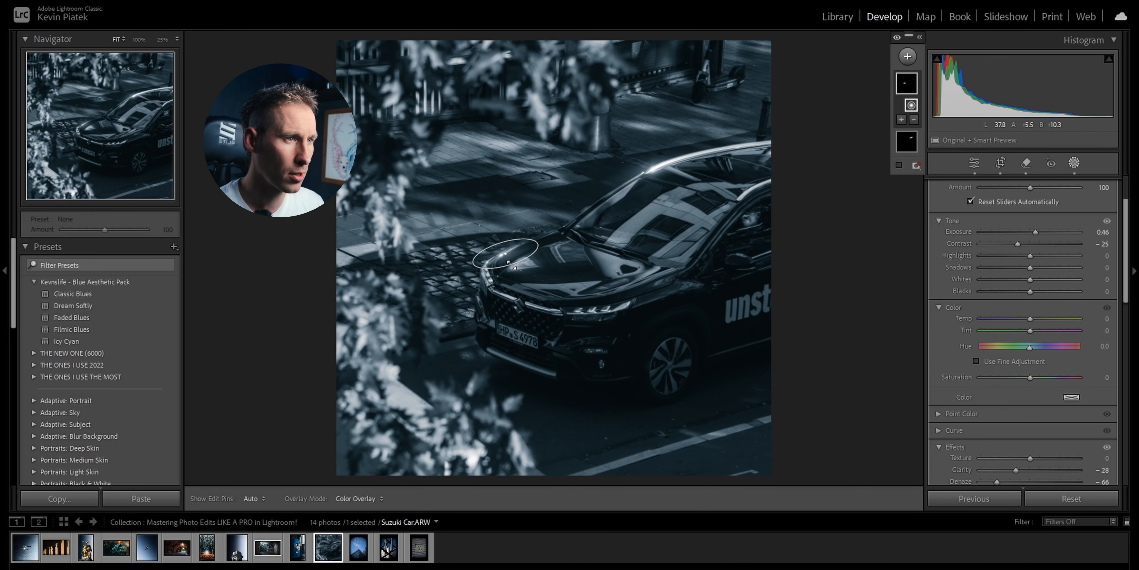
Reduce the Remove brush size to 8 and erase the lettering on the car's front licence plate with Generative AI.
{"action": "key", "text": "q"}
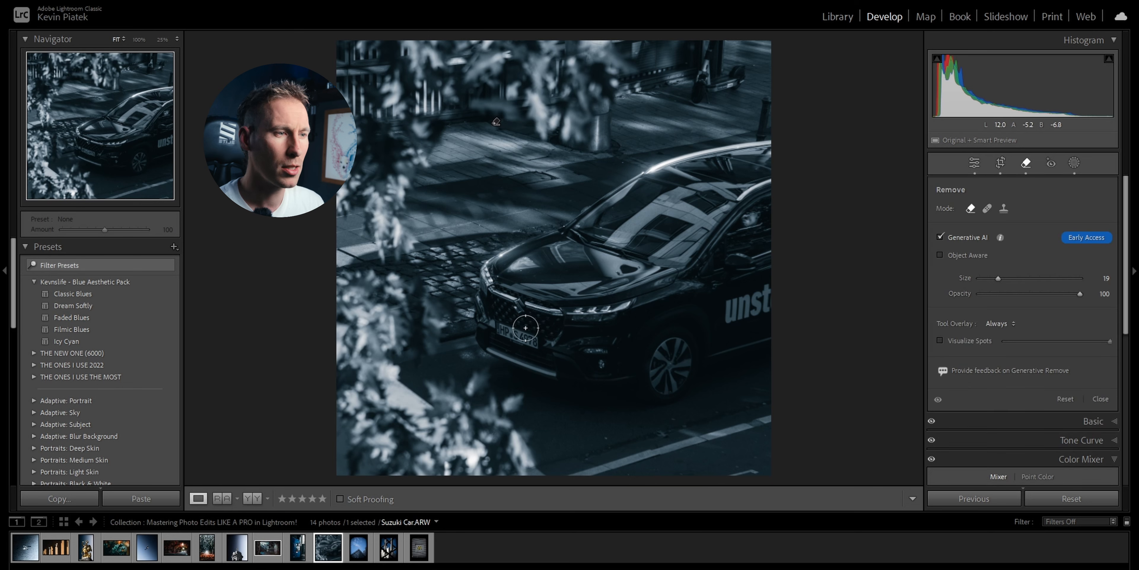
{"action": "scroll", "coordinate": [525, 327], "scroll_direction": "down", "scroll_amount": 5}
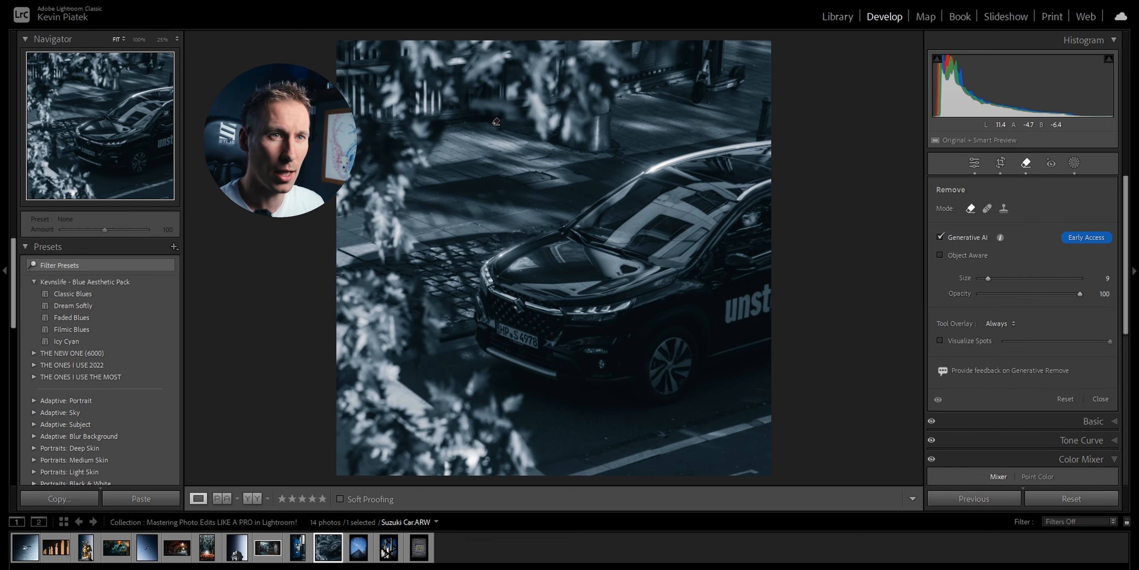
{"action": "scroll", "coordinate": [526, 327], "scroll_direction": "down", "scroll_amount": 1}
{"action": "left_click", "coordinate": [90, 150]}
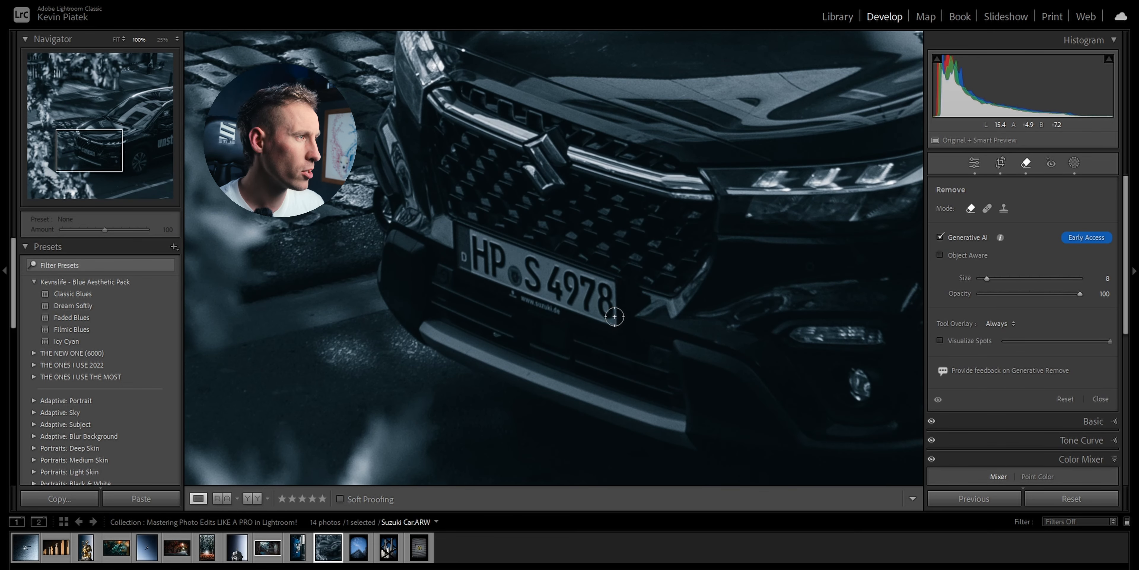
{"action": "mouse_move", "coordinate": [516, 297]}
{"action": "left_mouse_down"}
{"action": "mouse_move", "coordinate": [467, 265]}
{"action": "mouse_move", "coordinate": [464, 237]}
{"action": "mouse_move", "coordinate": [605, 281]}
{"action": "mouse_move", "coordinate": [616, 308]}
{"action": "mouse_move", "coordinate": [610, 292]}
{"action": "mouse_move", "coordinate": [548, 279]}
{"action": "left_mouse_up"}
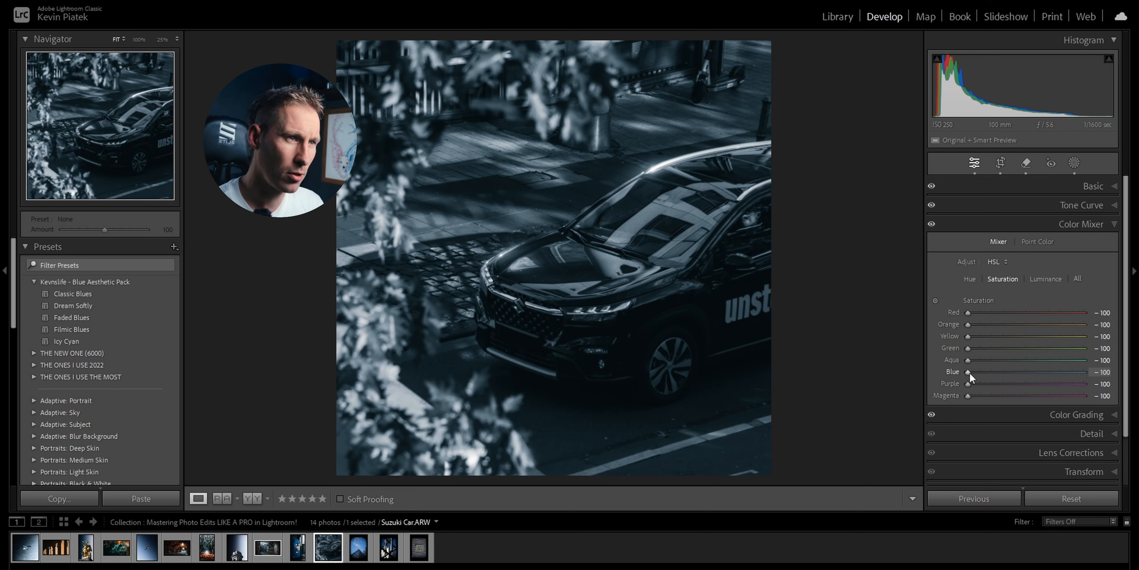
Bring back the photo's colours and set the orange hue to -17 to make the leaves redder.
{"action": "left_click_drag", "start_coordinate": [971, 373], "coordinate": [1019, 358]}
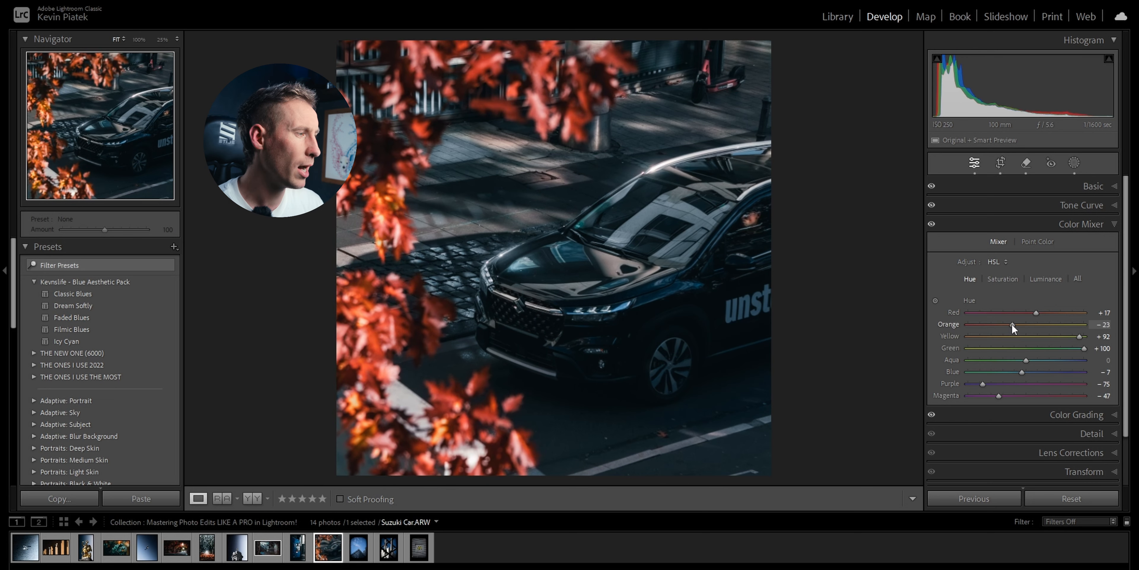
{"action": "double_click", "coordinate": [1012, 324]}
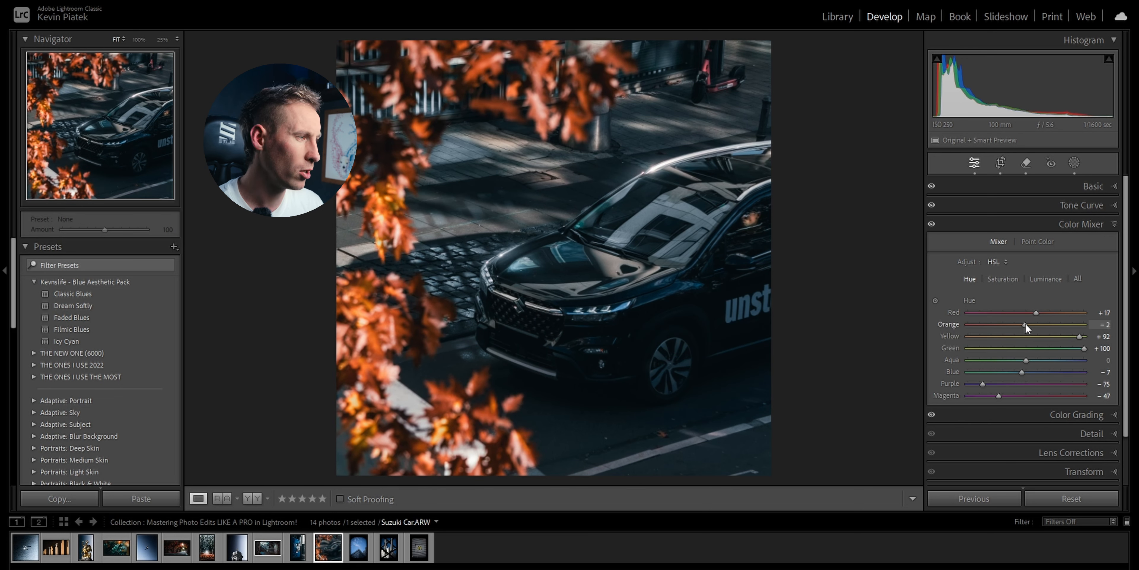
{"action": "left_click_drag", "start_coordinate": [1022, 325], "coordinate": [1020, 325]}
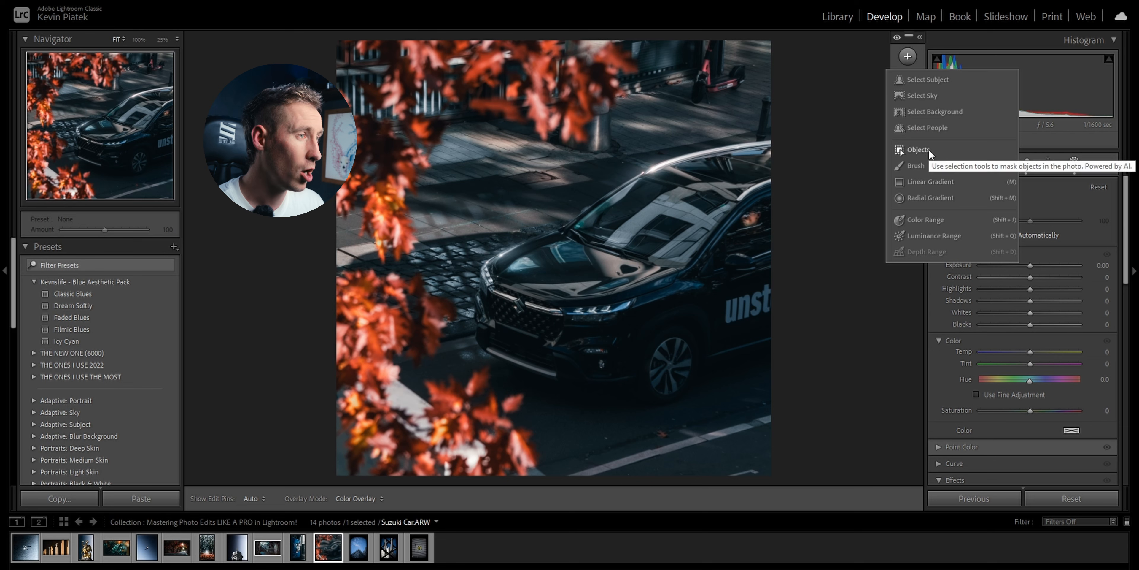
Mask the whole car with an object selection, and duplicate and invert that mask.
{"action": "left_click", "coordinate": [929, 149]}
{"action": "mouse_move", "coordinate": [763, 167]}
{"action": "left_mouse_down"}
{"action": "mouse_move", "coordinate": [695, 180]}
{"action": "mouse_move", "coordinate": [619, 233]}
{"action": "mouse_move", "coordinate": [516, 274]}
{"action": "mouse_move", "coordinate": [509, 317]}
{"action": "mouse_move", "coordinate": [661, 340]}
{"action": "left_mouse_up"}
{"action": "right_click", "coordinate": [907, 91]}
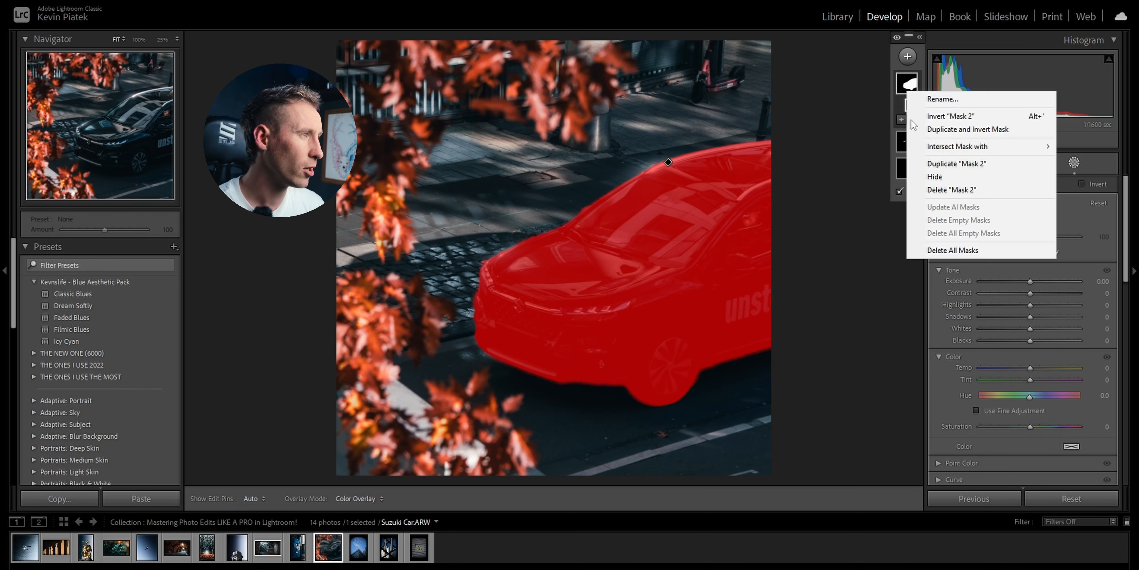
{"action": "left_click", "coordinate": [941, 133]}
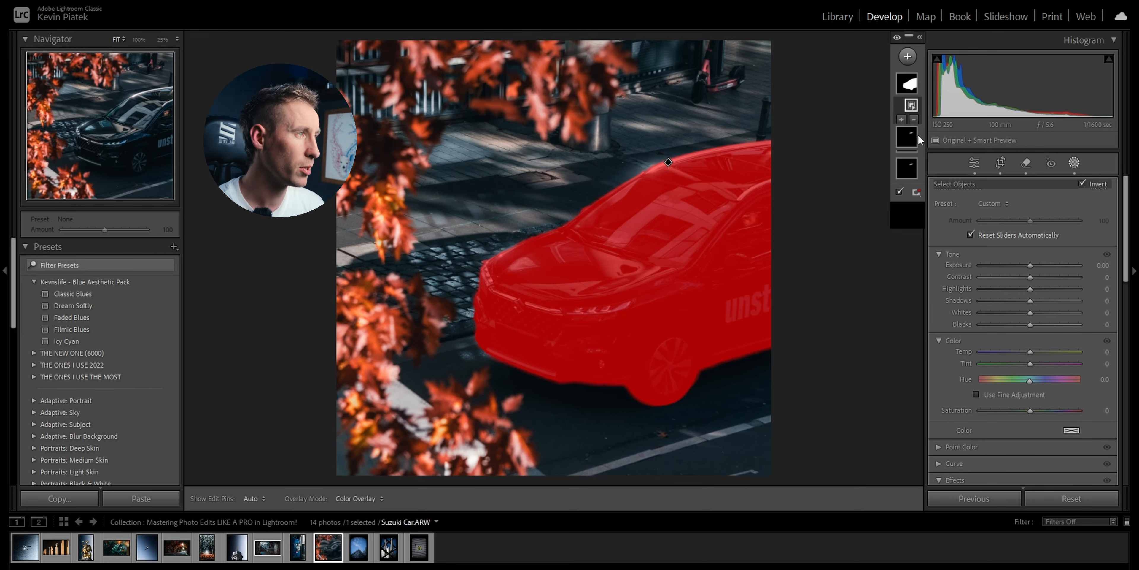
Intersect the car mask with a linear gradient over the rear of the car and lower its exposure.
{"action": "left_click", "coordinate": [909, 142]}
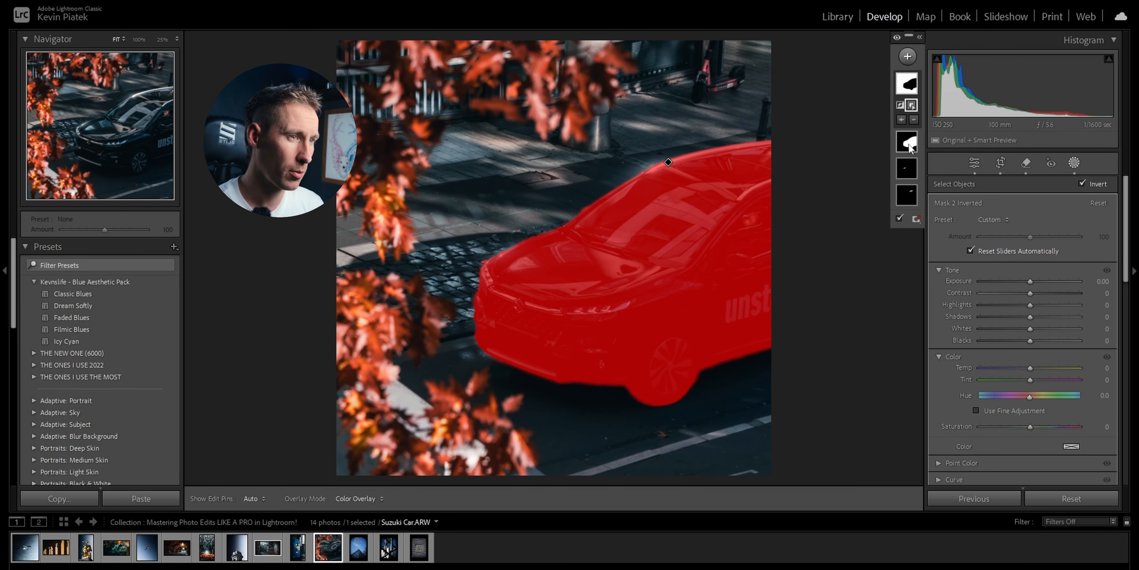
{"action": "right_click", "coordinate": [910, 118]}
{"action": "mouse_move", "coordinate": [954, 171]}
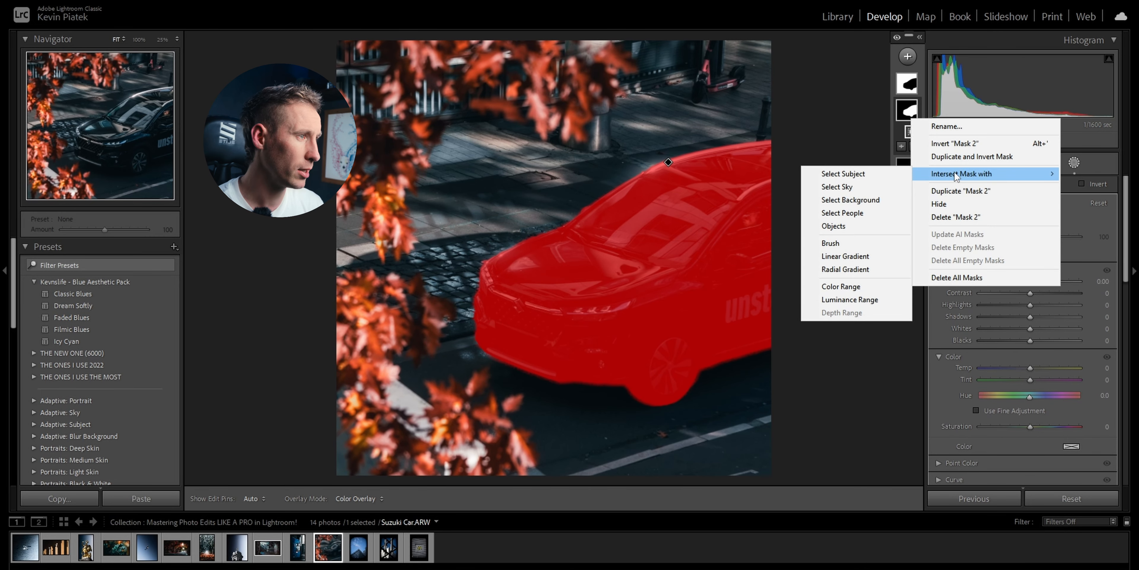
{"action": "left_click", "coordinate": [875, 255]}
{"action": "left_click_drag", "start_coordinate": [791, 214], "coordinate": [581, 292]}
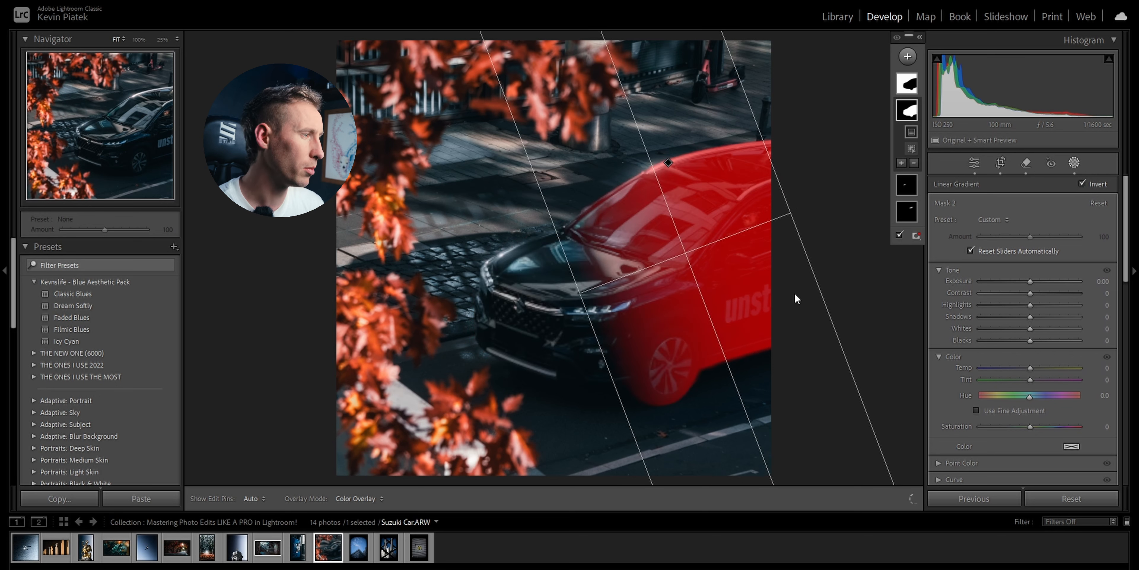
{"action": "left_click_drag", "start_coordinate": [1031, 281], "coordinate": [997, 281]}
{"action": "left_click_drag", "start_coordinate": [685, 252], "coordinate": [745, 238]}
Enlarge the Remove brush to 14 and brush over the driver's face behind the side window to erase it.
{"action": "left_click", "coordinate": [1027, 163]}
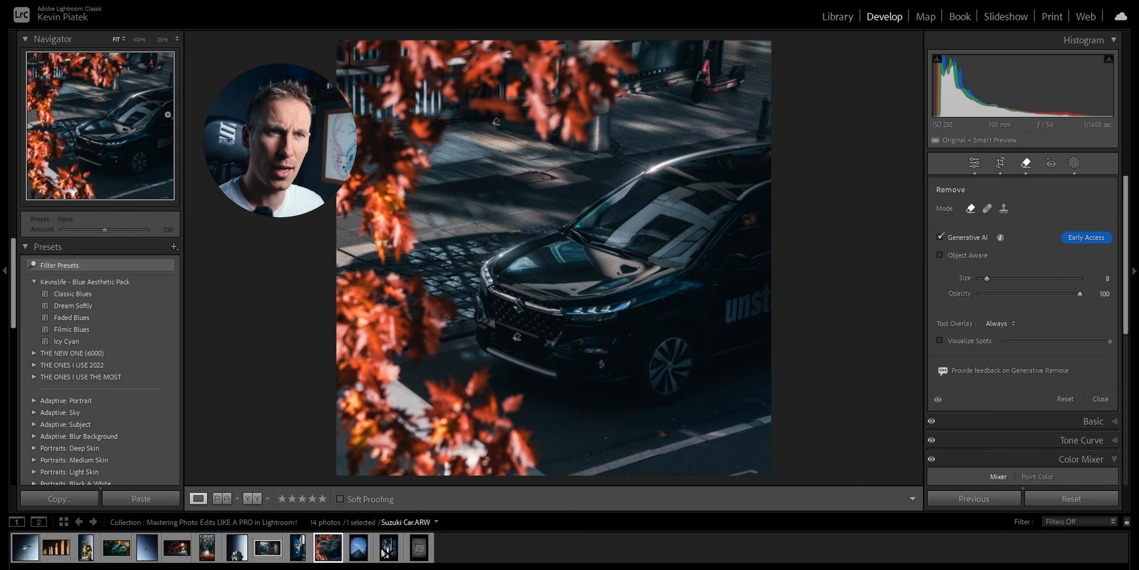
{"action": "left_click", "coordinate": [153, 113]}
{"action": "scroll", "coordinate": [549, 262], "scroll_direction": "up", "scroll_amount": 3}
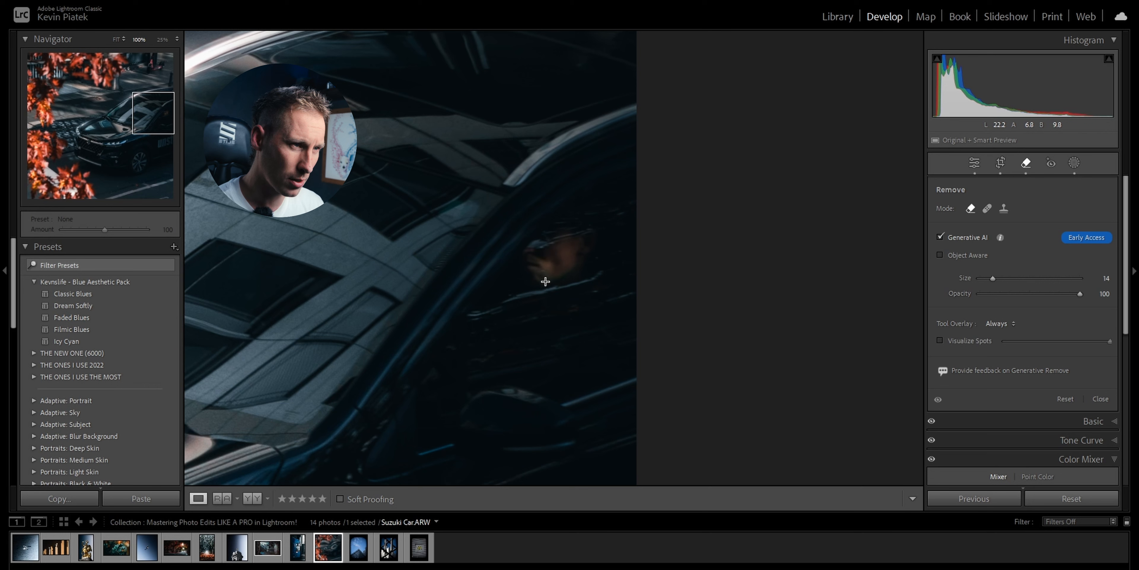
{"action": "mouse_move", "coordinate": [542, 275]}
{"action": "left_mouse_down"}
{"action": "mouse_move", "coordinate": [539, 241]}
{"action": "mouse_move", "coordinate": [590, 219]}
{"action": "mouse_move", "coordinate": [563, 255]}
{"action": "mouse_move", "coordinate": [572, 274]}
{"action": "mouse_move", "coordinate": [535, 292]}
{"action": "left_mouse_up"}
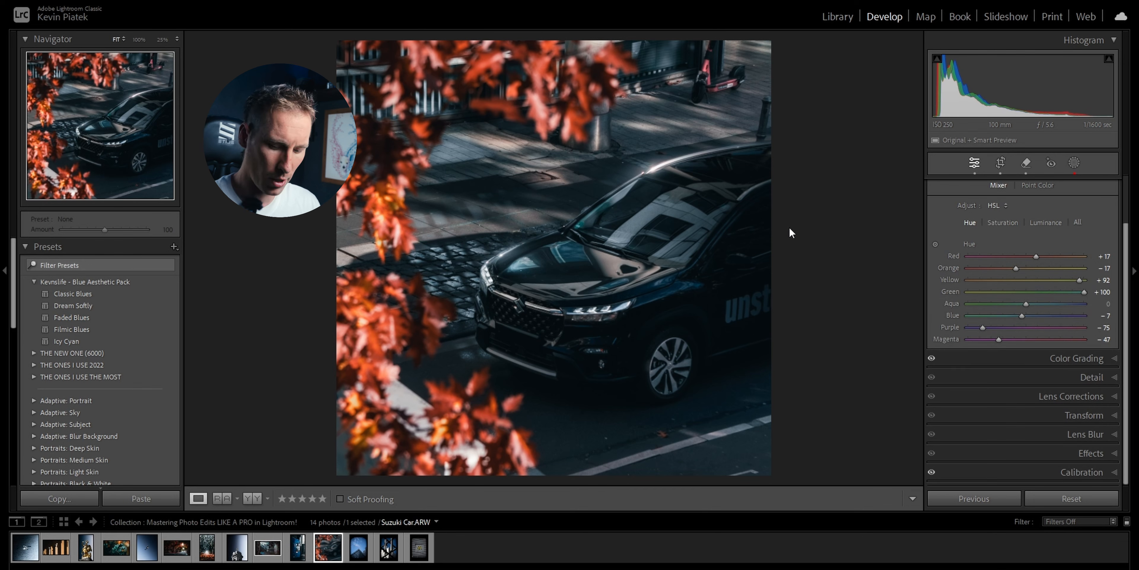
Compare the edited car photo with its before view.
{"action": "key", "text": "backslash"}
{"action": "key", "text": "backslash"}
{"action": "key", "text": "backslash"}
{"action": "key", "text": "backslash"}
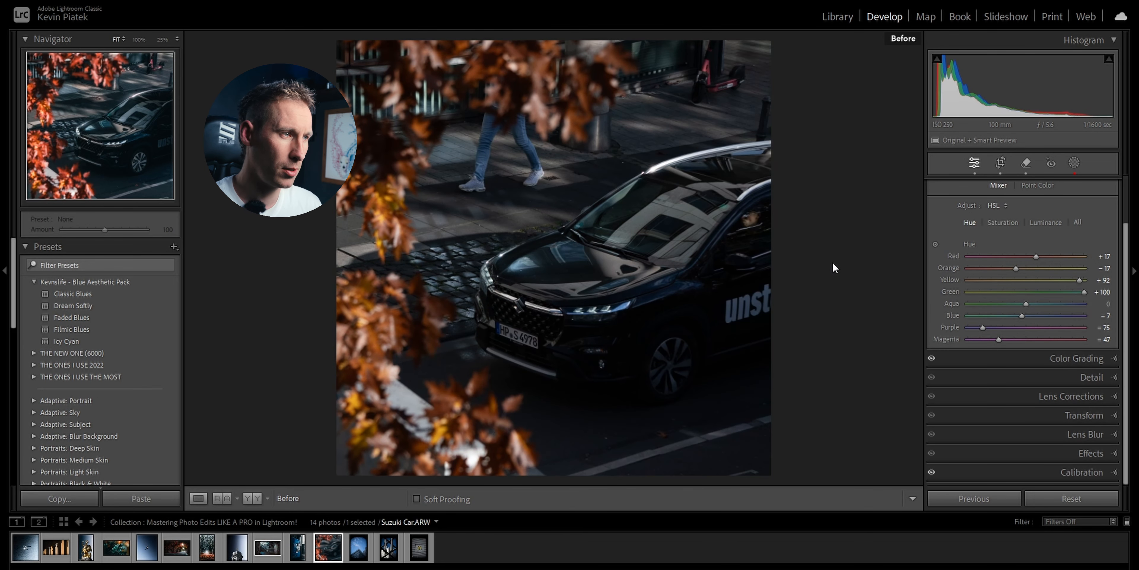
Add an inverted radial gradient mask around the car with exposure −1.22, and compare the photo with its before view.
{"action": "left_click", "coordinate": [1074, 162]}
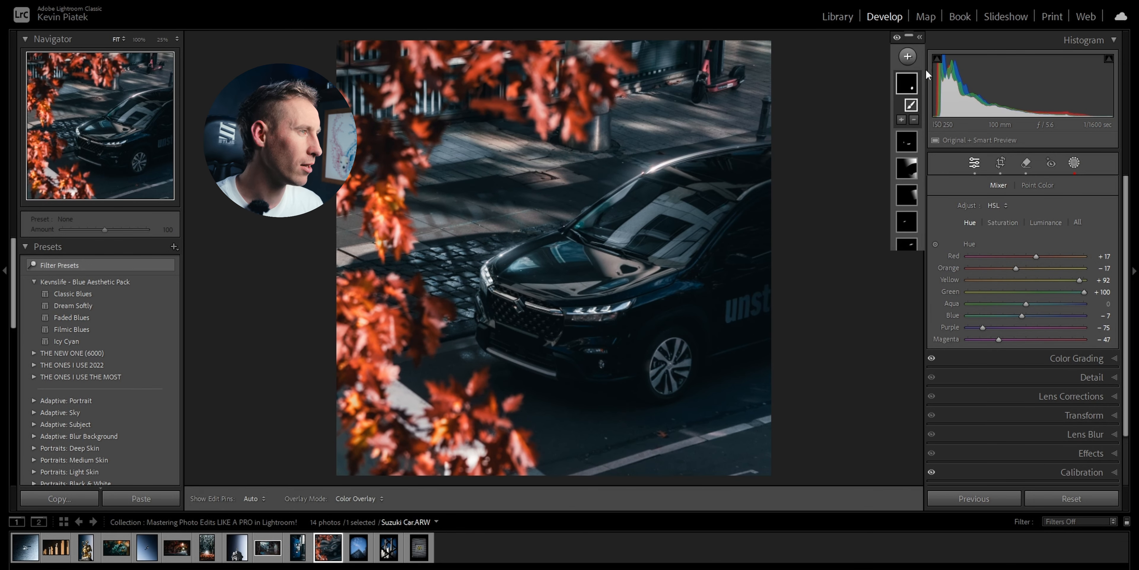
{"action": "left_click", "coordinate": [907, 56]}
{"action": "left_click", "coordinate": [920, 212]}
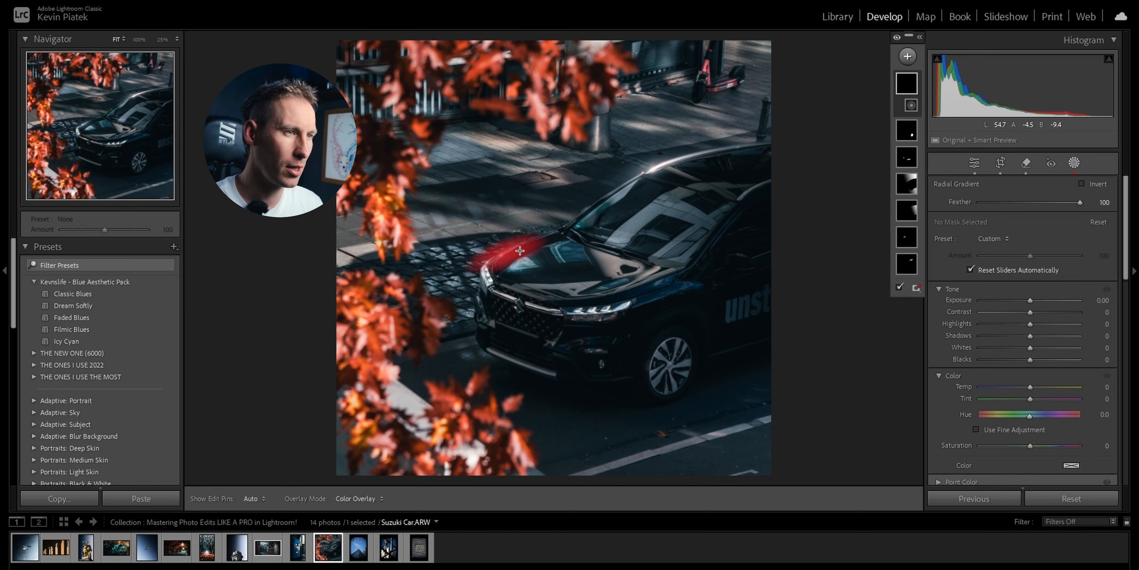
{"action": "left_click_drag", "start_coordinate": [581, 249], "coordinate": [726, 374]}
{"action": "left_click_drag", "start_coordinate": [1022, 300], "coordinate": [1015, 300]}
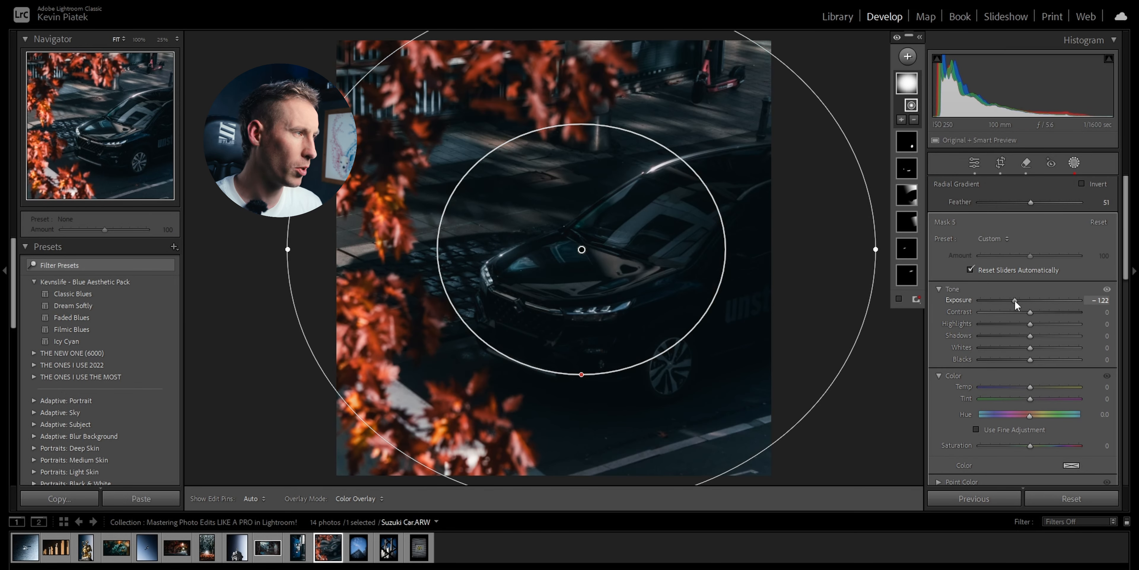
{"action": "left_click", "coordinate": [1082, 184]}
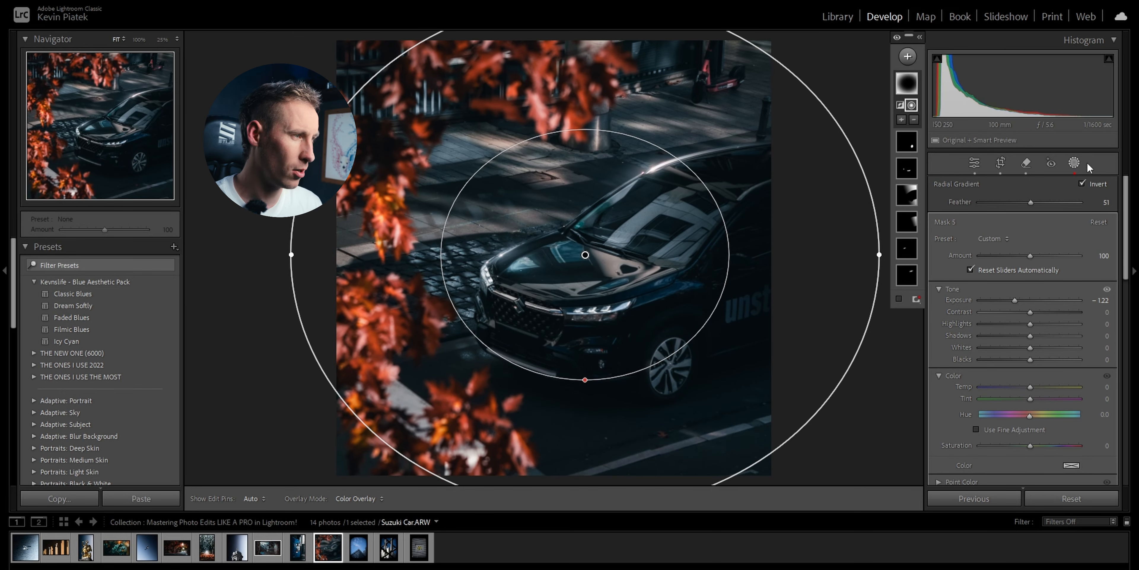
{"action": "left_click", "coordinate": [1074, 163]}
{"action": "key", "text": "backslash"}
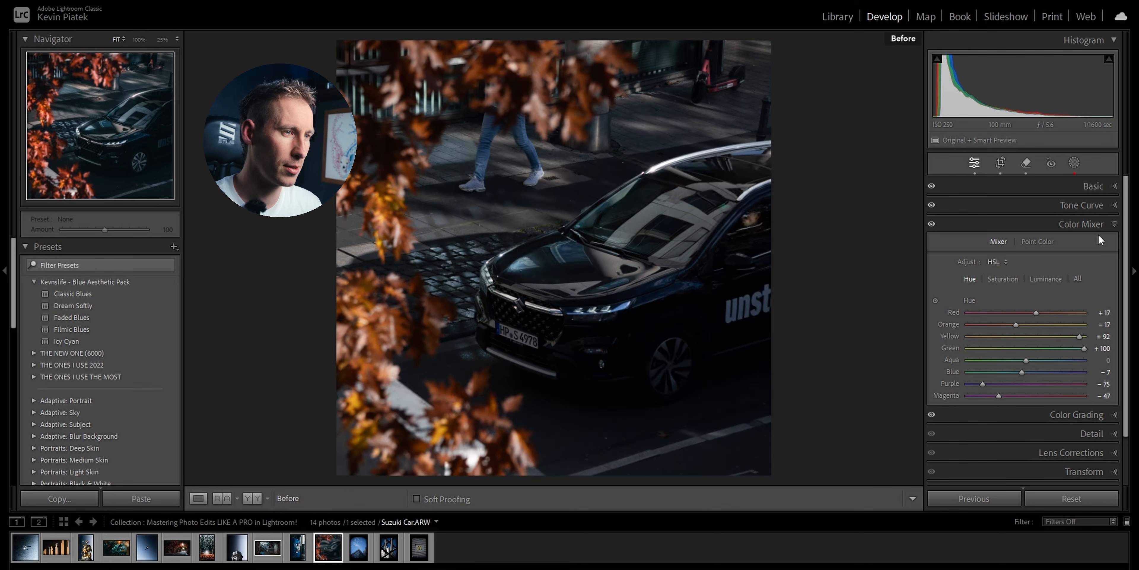
{"action": "key", "text": "backslash"}
Crop the rainbow cloud photo to an upright 16 x 9 frame inside the dark border, rotated by −2.19.
{"action": "left_click", "coordinate": [358, 547]}
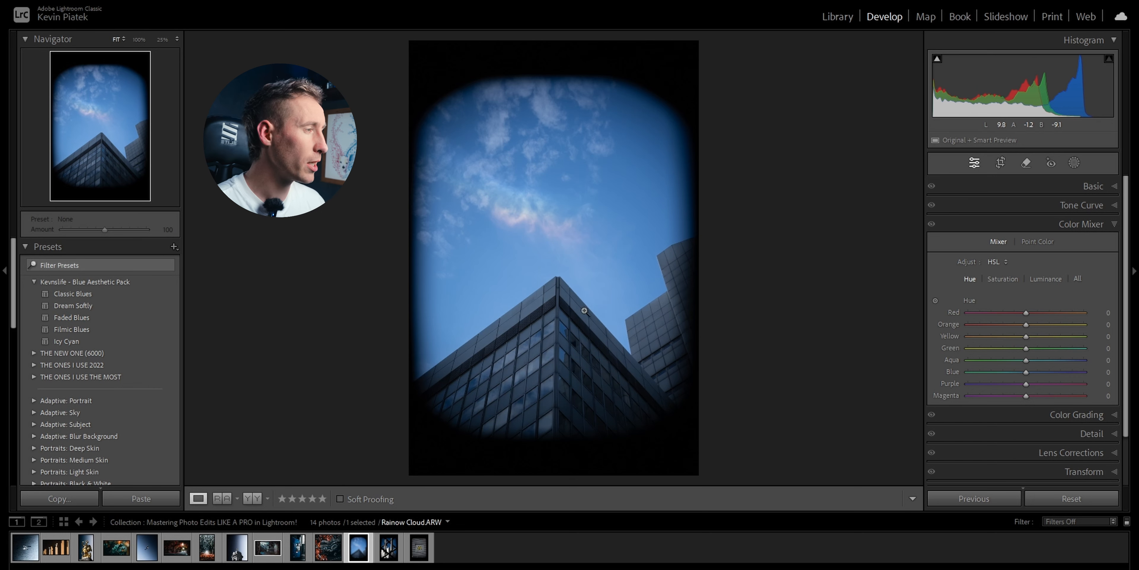
{"action": "left_click", "coordinate": [1002, 163]}
{"action": "left_click", "coordinate": [1078, 207]}
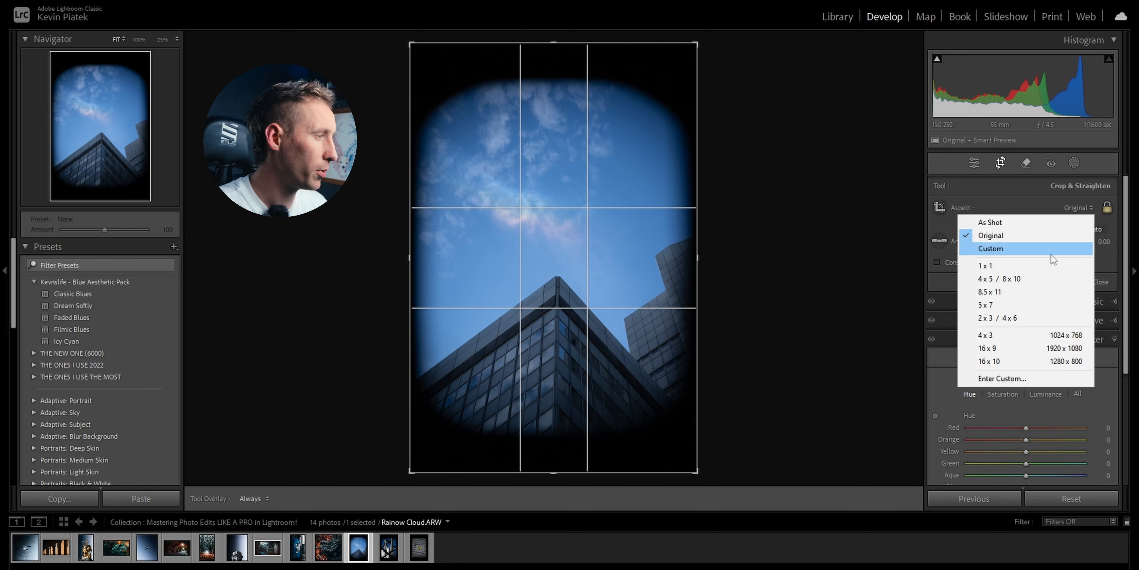
{"action": "left_click", "coordinate": [987, 348]}
{"action": "left_click_drag", "start_coordinate": [674, 173], "coordinate": [574, 194]}
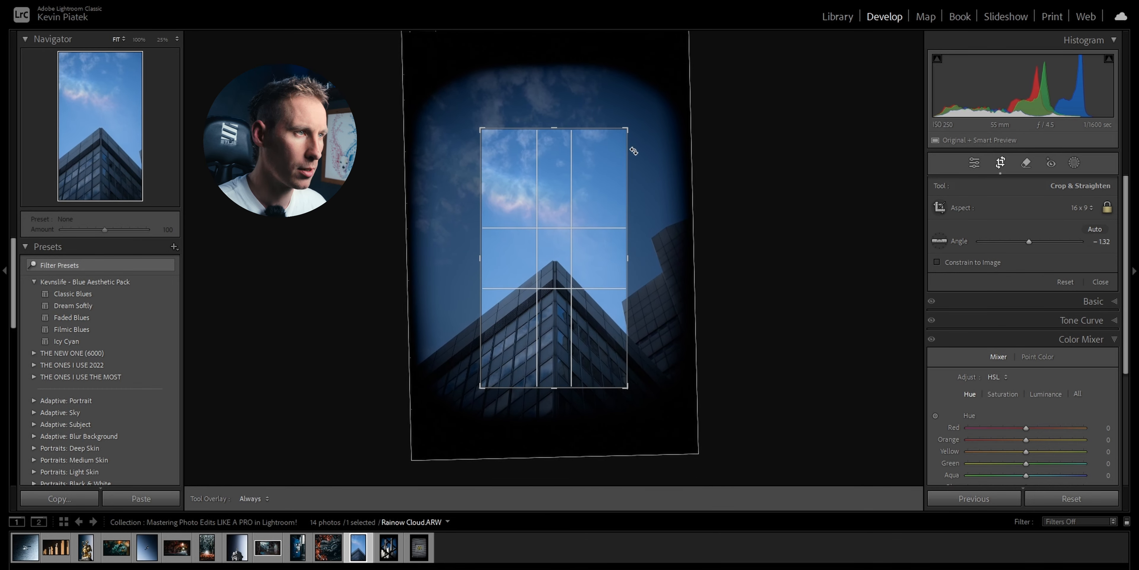
{"action": "left_click_drag", "start_coordinate": [648, 153], "coordinate": [603, 175]}
{"action": "left_click", "coordinate": [999, 167]}
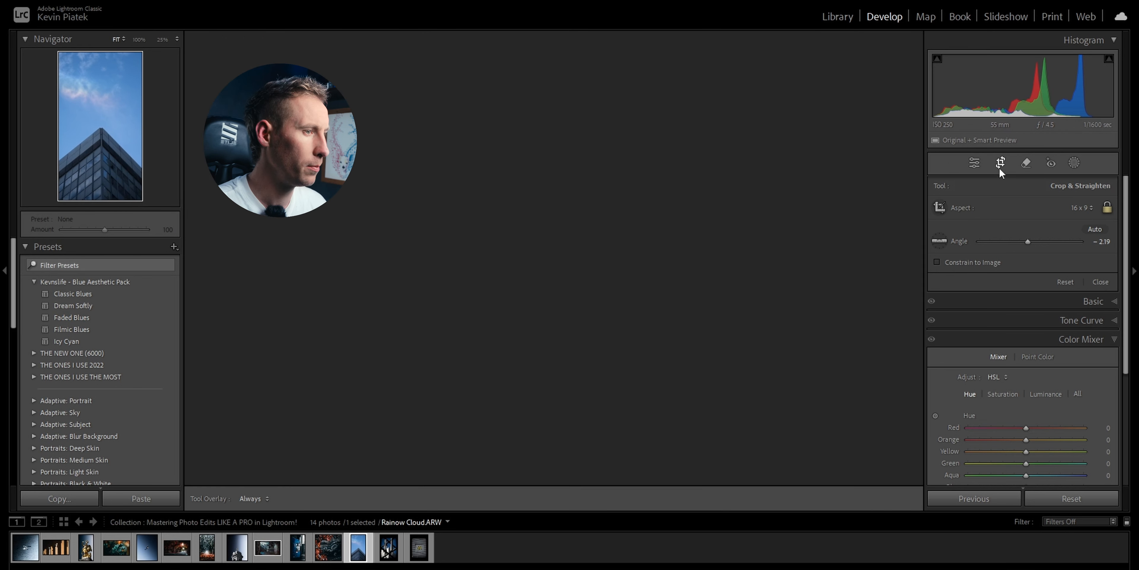
Desaturate all colours in the Color Mixer, and set exposure to +0.51, highlights to −23 and shadows to +10.
{"action": "left_click", "coordinate": [1019, 312]}
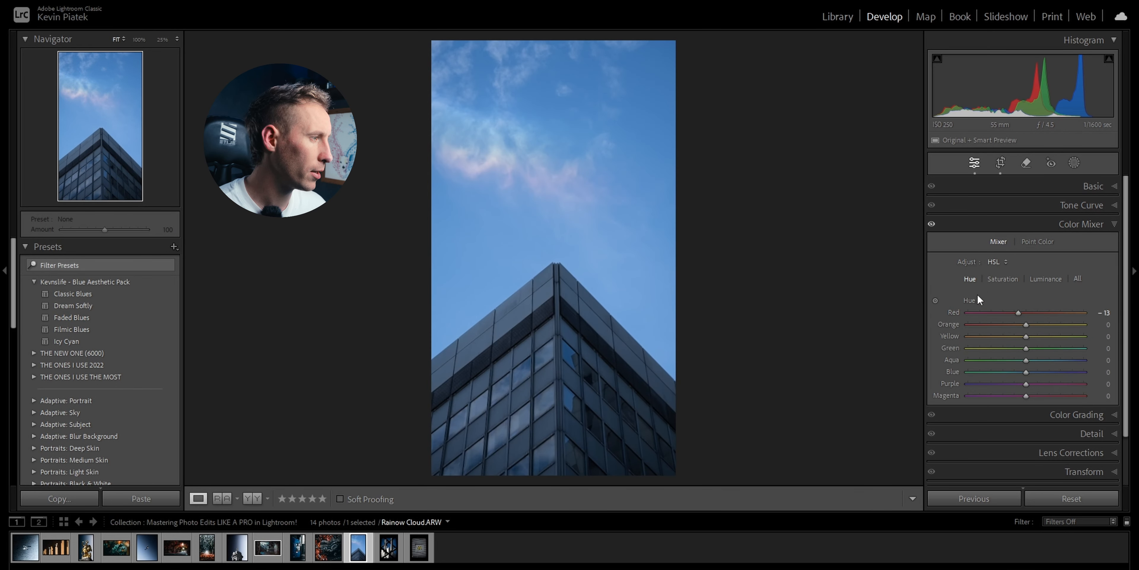
{"action": "left_click", "coordinate": [973, 280]}
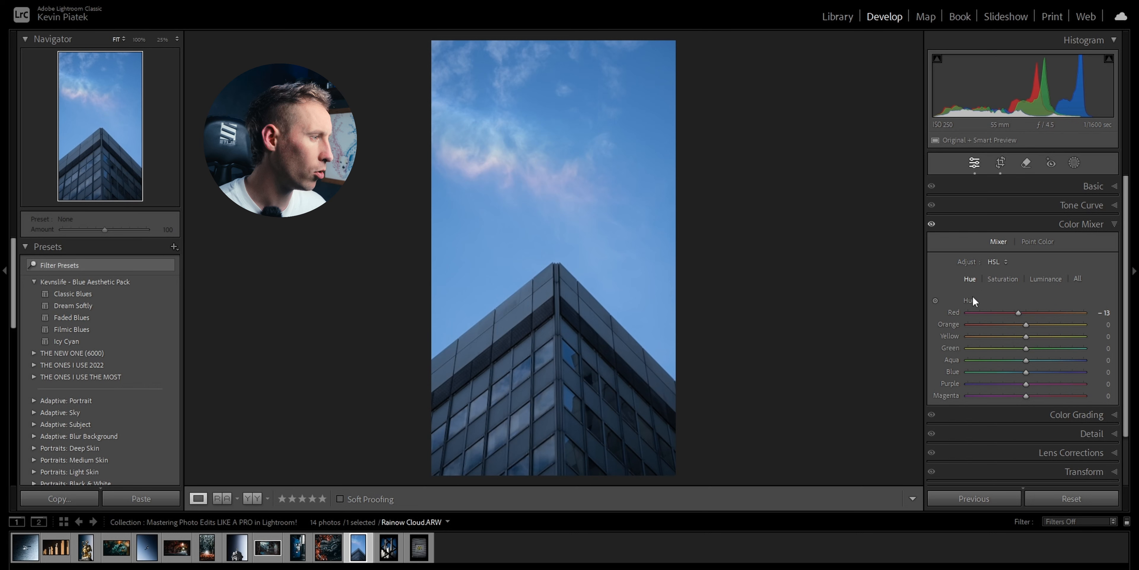
{"action": "left_click", "coordinate": [1001, 279]}
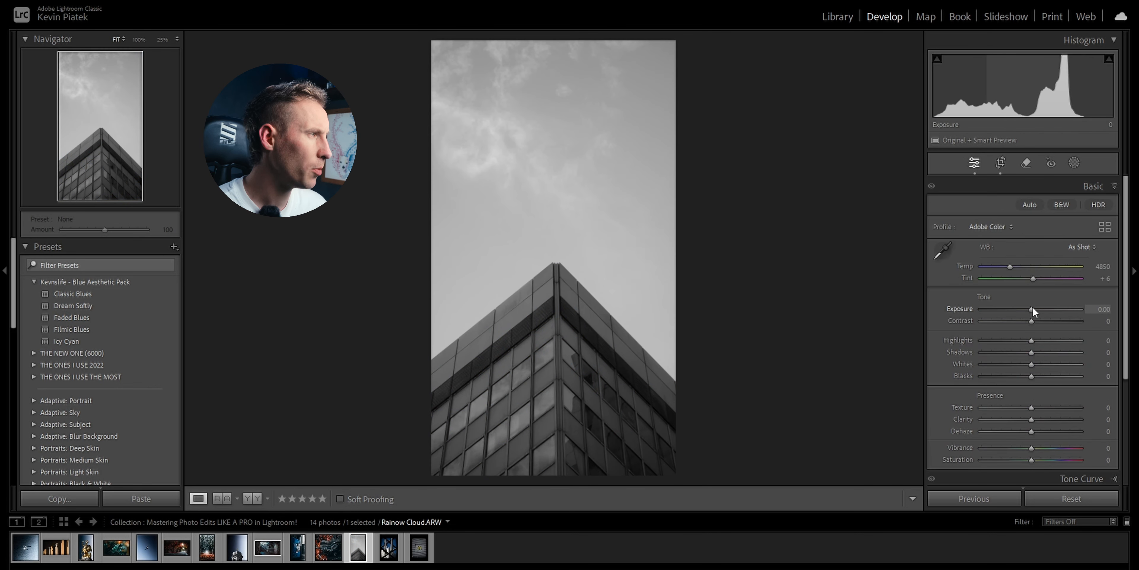
{"action": "left_click_drag", "start_coordinate": [1032, 307], "coordinate": [1036, 353]}
Try to mask the building with an object selection and delete that mask.
{"action": "left_click", "coordinate": [1074, 163]}
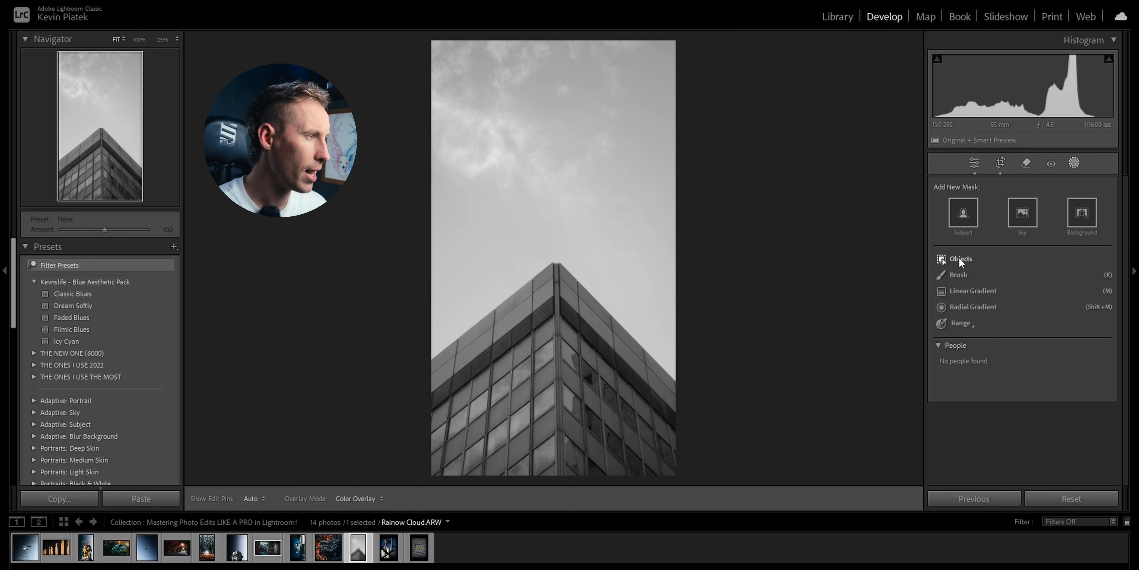
{"action": "left_click", "coordinate": [958, 258]}
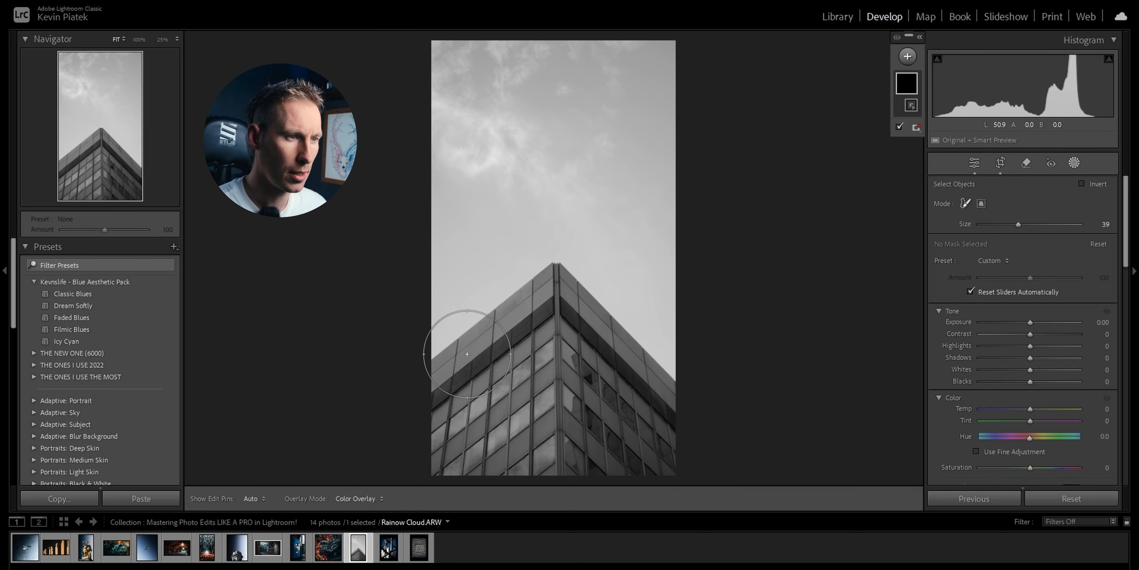
{"action": "mouse_move", "coordinate": [442, 376]}
{"action": "left_mouse_down"}
{"action": "mouse_move", "coordinate": [498, 329]}
{"action": "mouse_move", "coordinate": [593, 302]}
{"action": "mouse_move", "coordinate": [686, 399]}
{"action": "mouse_move", "coordinate": [457, 475]}
{"action": "mouse_move", "coordinate": [407, 430]}
{"action": "mouse_move", "coordinate": [494, 408]}
{"action": "mouse_move", "coordinate": [682, 487]}
{"action": "mouse_move", "coordinate": [539, 453]}
{"action": "left_mouse_up"}
{"action": "right_click", "coordinate": [917, 106]}
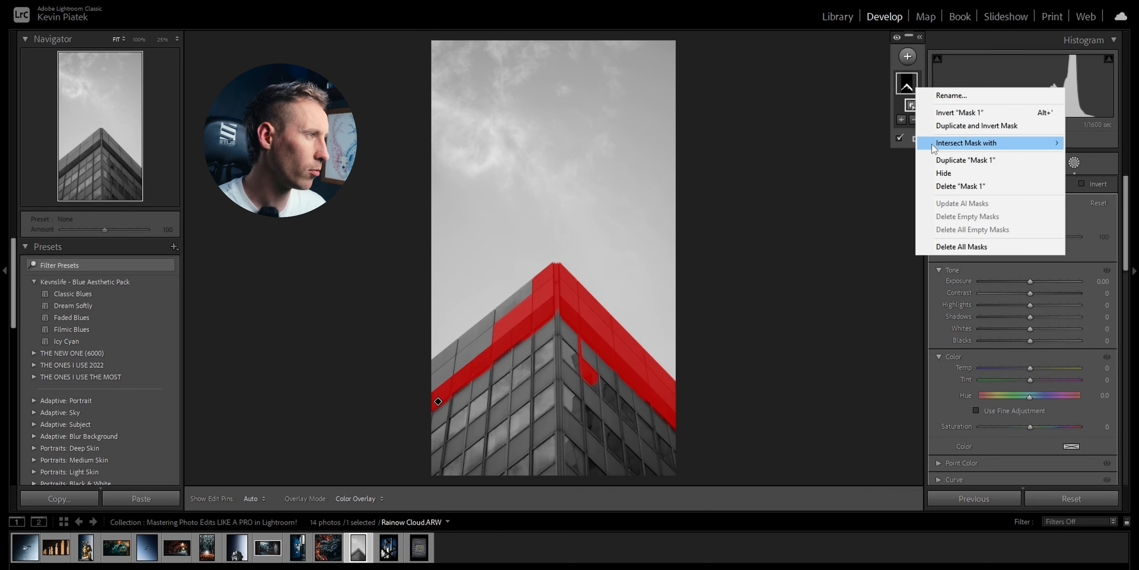
{"action": "left_click", "coordinate": [949, 188]}
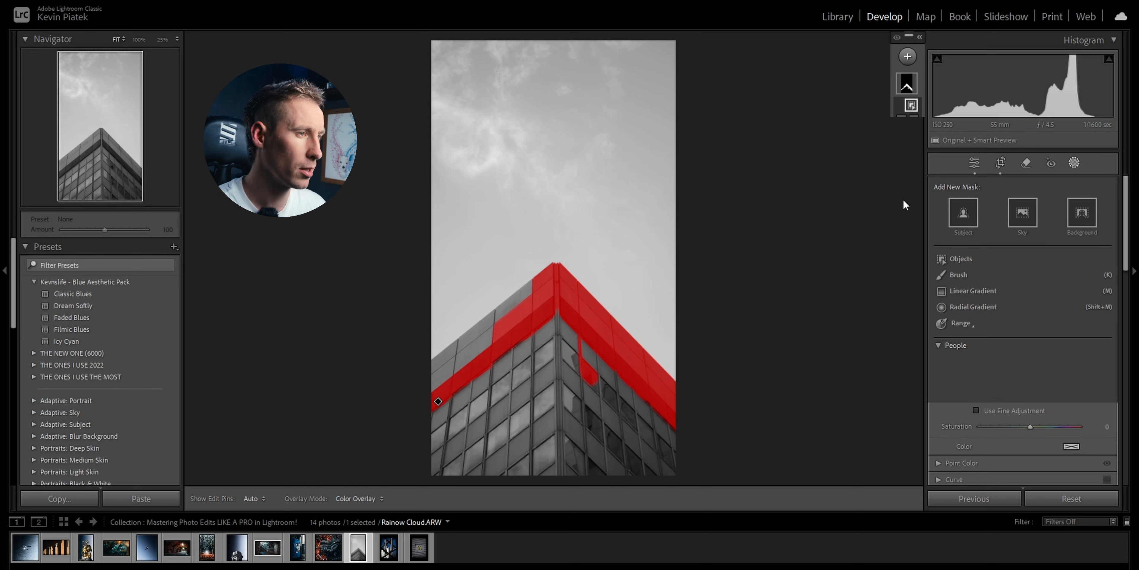
Mask the sky and subtract the building's roof edges from the mask using a small brush with feather 52.
{"action": "left_click", "coordinate": [1023, 226]}
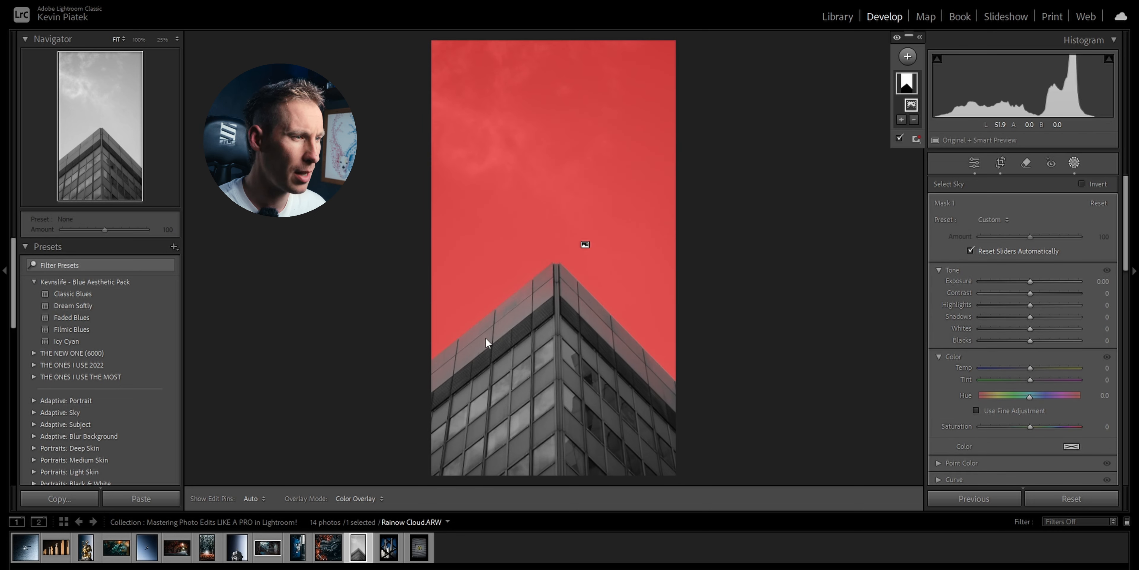
{"action": "left_click", "coordinate": [913, 120]}
{"action": "left_click", "coordinate": [937, 217]}
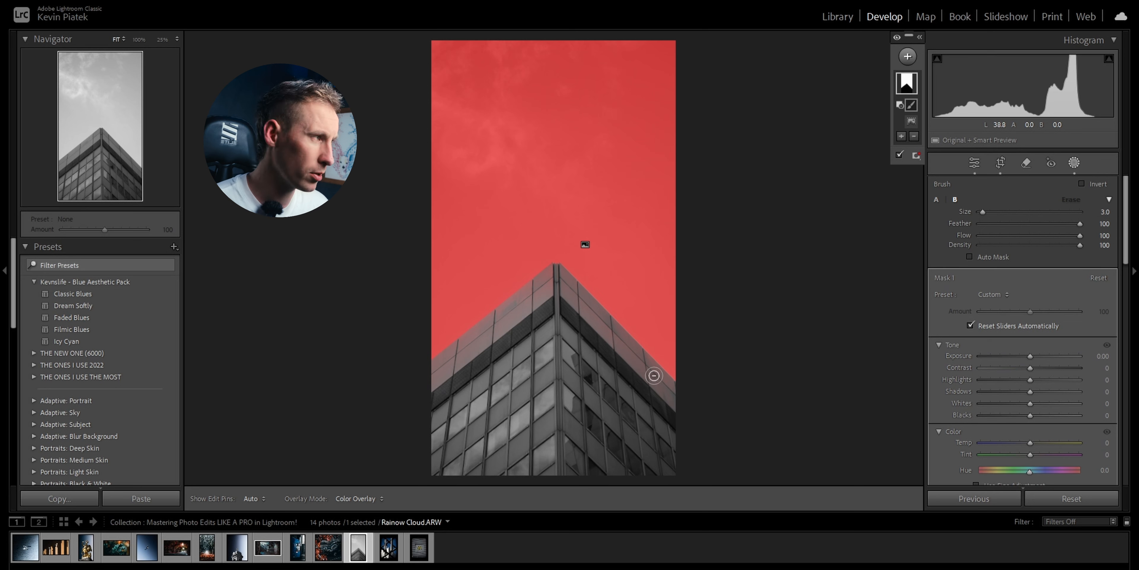
{"action": "left_click", "coordinate": [1031, 223]}
{"action": "scroll", "coordinate": [627, 372], "scroll_direction": "down", "scroll_amount": 1}
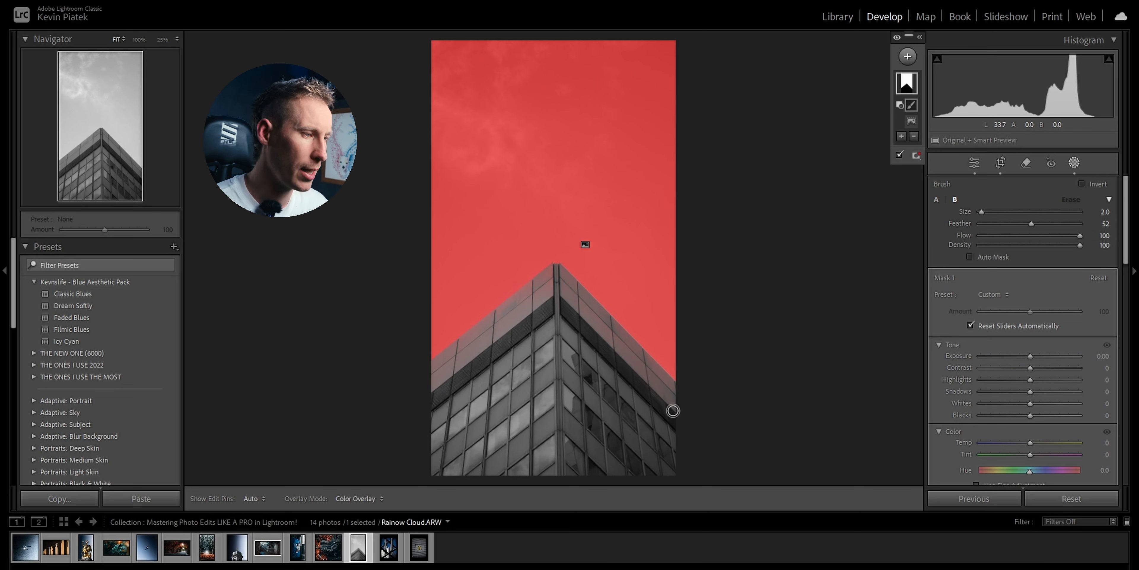
{"action": "scroll", "coordinate": [674, 411], "scroll_direction": "up", "scroll_amount": 1}
{"action": "left_click", "coordinate": [672, 409]}
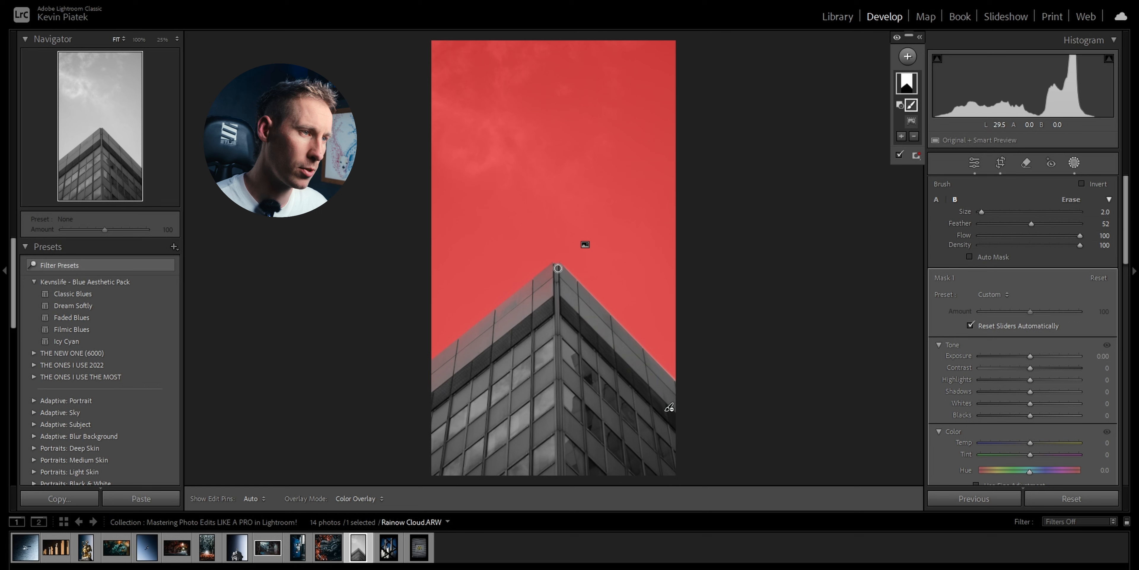
Duplicate and invert the sky mask to cover the building, and shape its curve into a gentle S for contrast.
{"action": "right_click", "coordinate": [906, 88]}
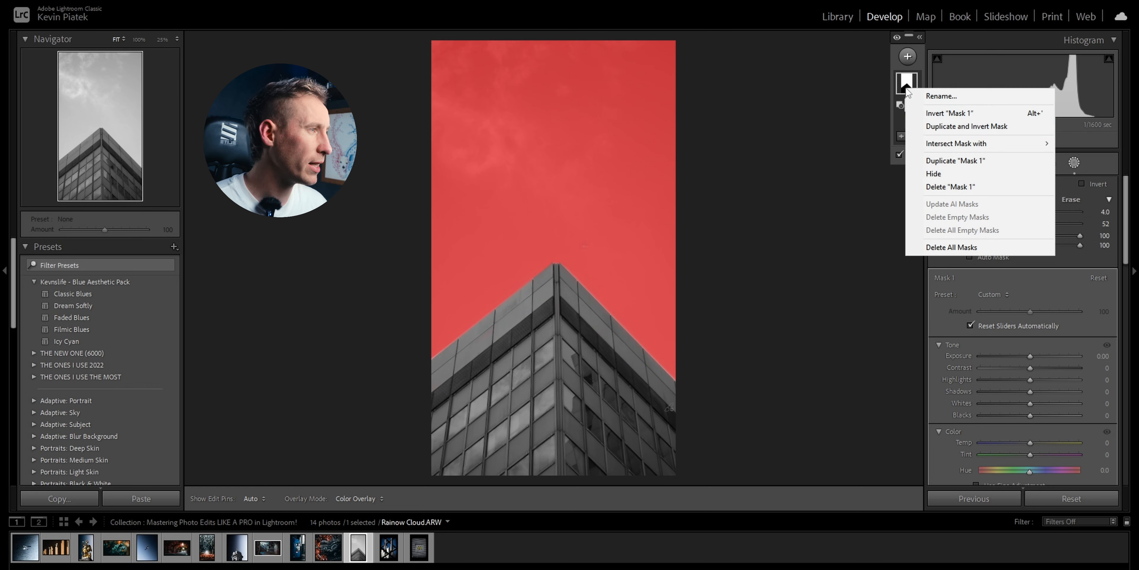
{"action": "left_click", "coordinate": [932, 127]}
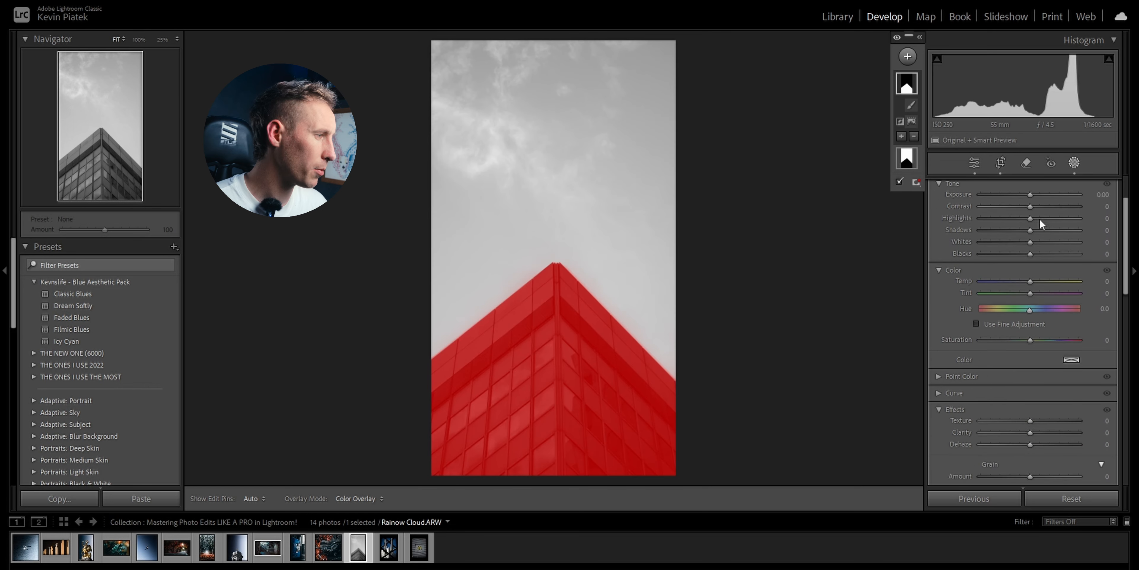
{"action": "scroll", "coordinate": [1034, 292], "scroll_direction": "down", "scroll_amount": 3}
{"action": "left_click", "coordinate": [939, 322]}
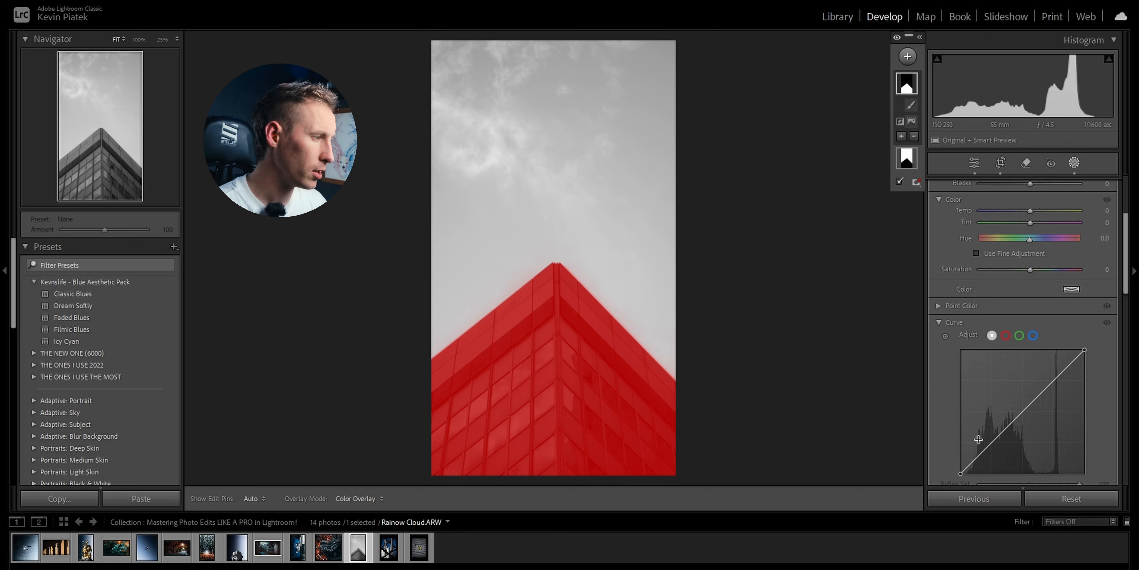
{"action": "left_click_drag", "start_coordinate": [989, 443], "coordinate": [990, 451]}
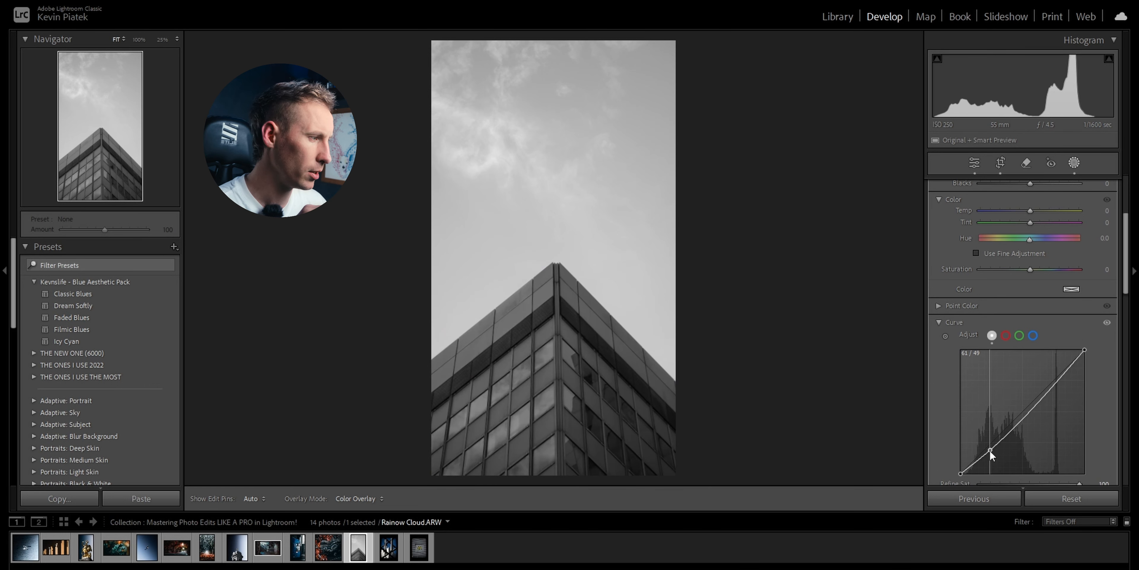
{"action": "left_click_drag", "start_coordinate": [1023, 416], "coordinate": [1023, 414]}
{"action": "left_click_drag", "start_coordinate": [1053, 382], "coordinate": [1084, 353]}
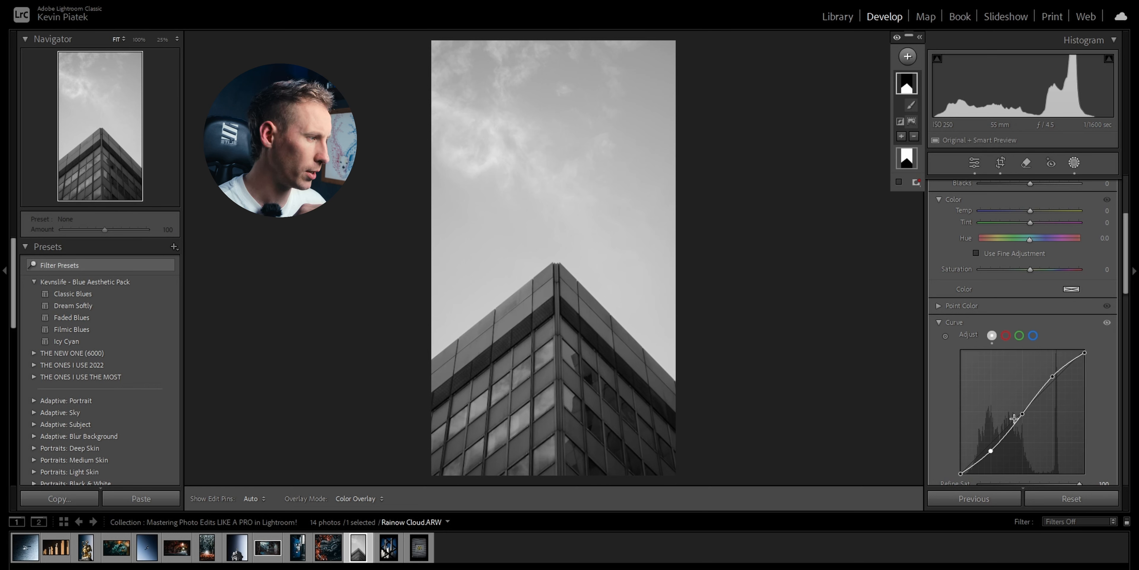
Intersect the sky mask with a linear gradient running down from the photo's upper edge, and darken the upper sky.
{"action": "left_click", "coordinate": [912, 163]}
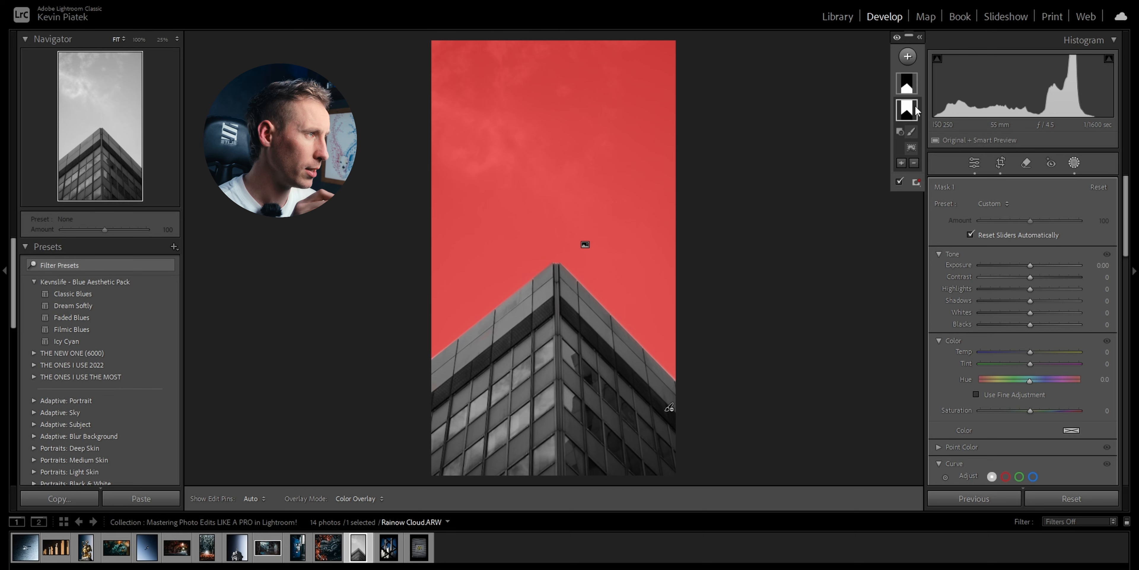
{"action": "right_click", "coordinate": [916, 107]}
{"action": "left_click", "coordinate": [750, 144]}
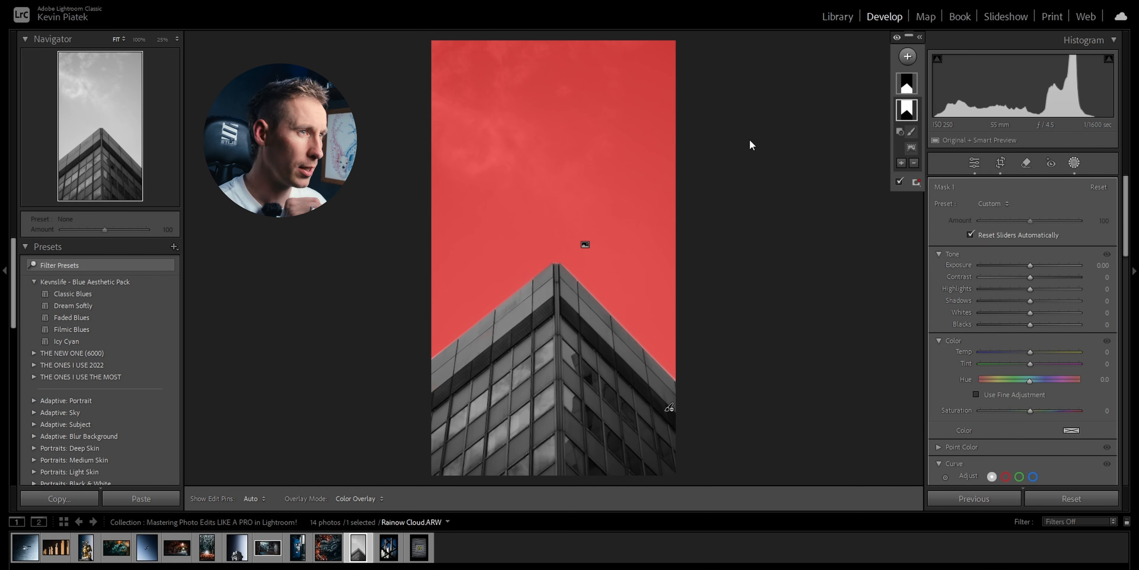
{"action": "left_click_drag", "start_coordinate": [559, 40], "coordinate": [558, 426]}
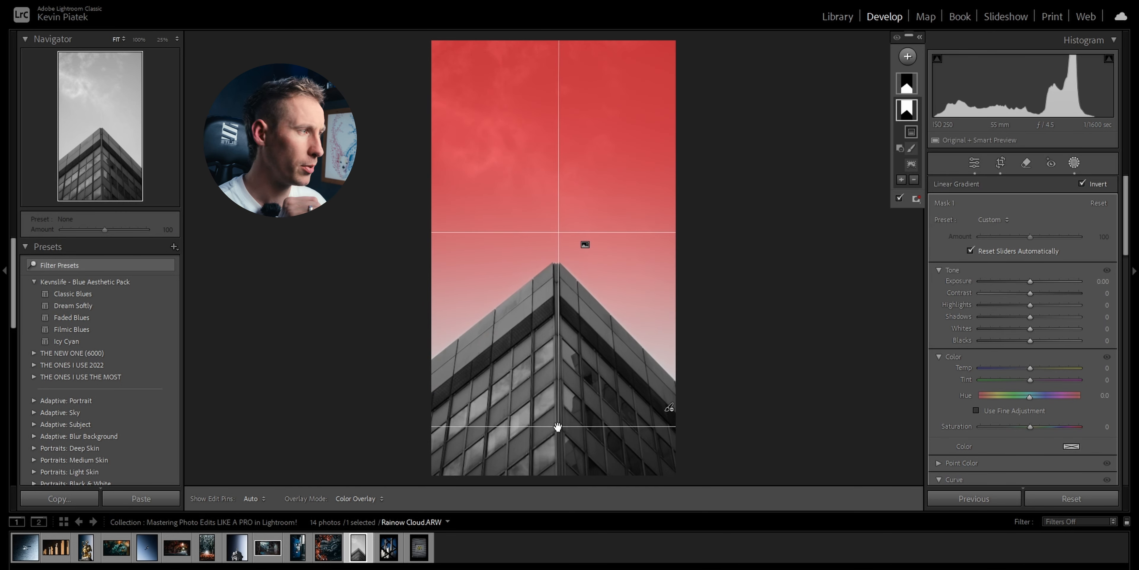
{"action": "left_click", "coordinate": [1074, 162]}
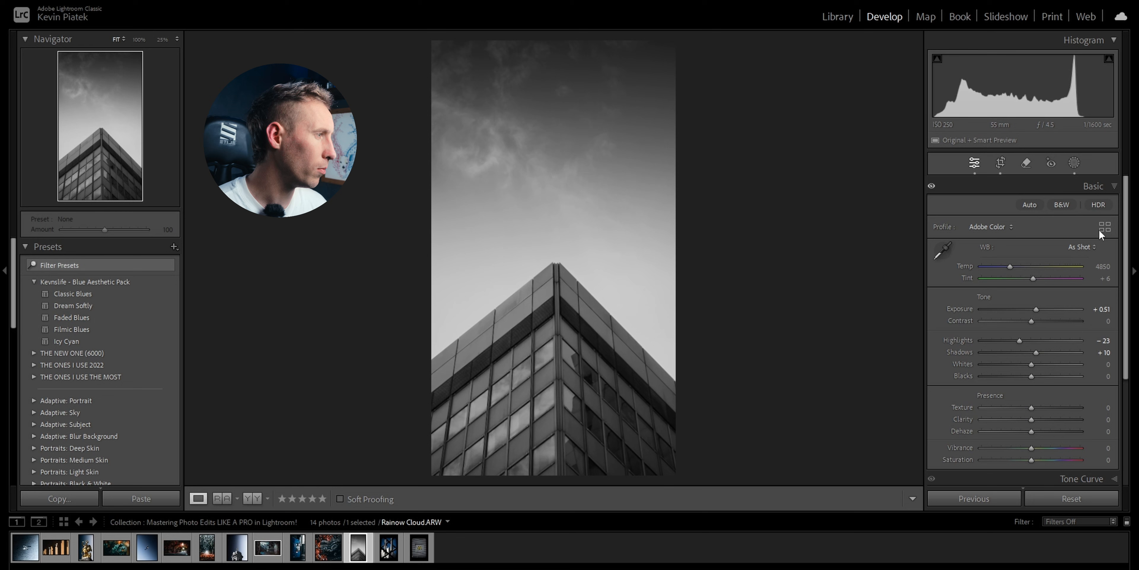
Reset the saturation adjustments in the Color Mixer to bring the colours back, and set the blue hue to −3.
{"action": "left_click", "coordinate": [1093, 186]}
{"action": "left_click", "coordinate": [1076, 243]}
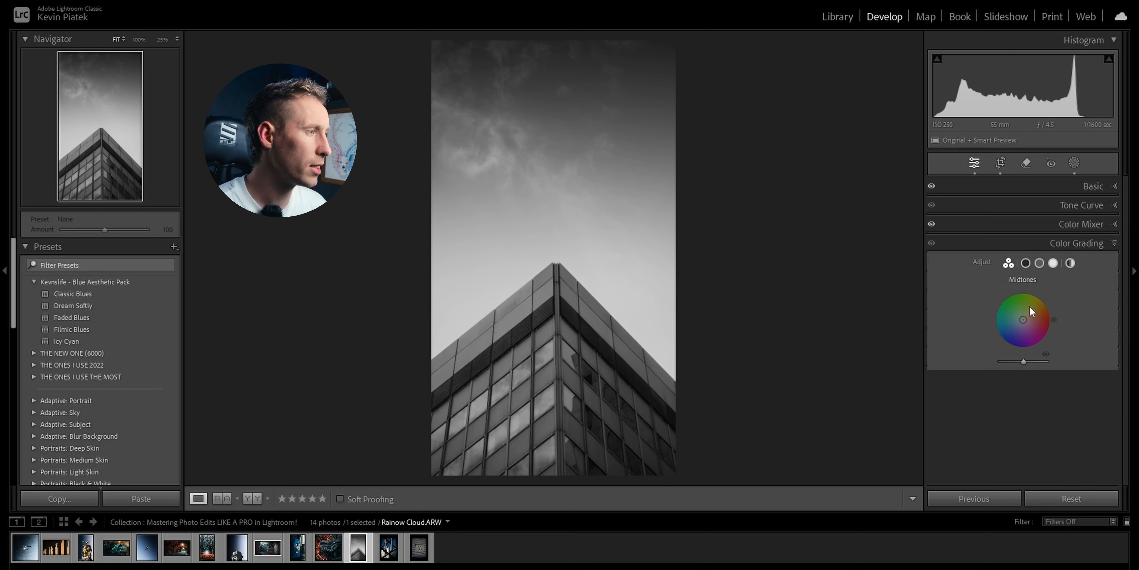
{"action": "left_click", "coordinate": [1110, 242]}
{"action": "left_click", "coordinate": [1085, 224]}
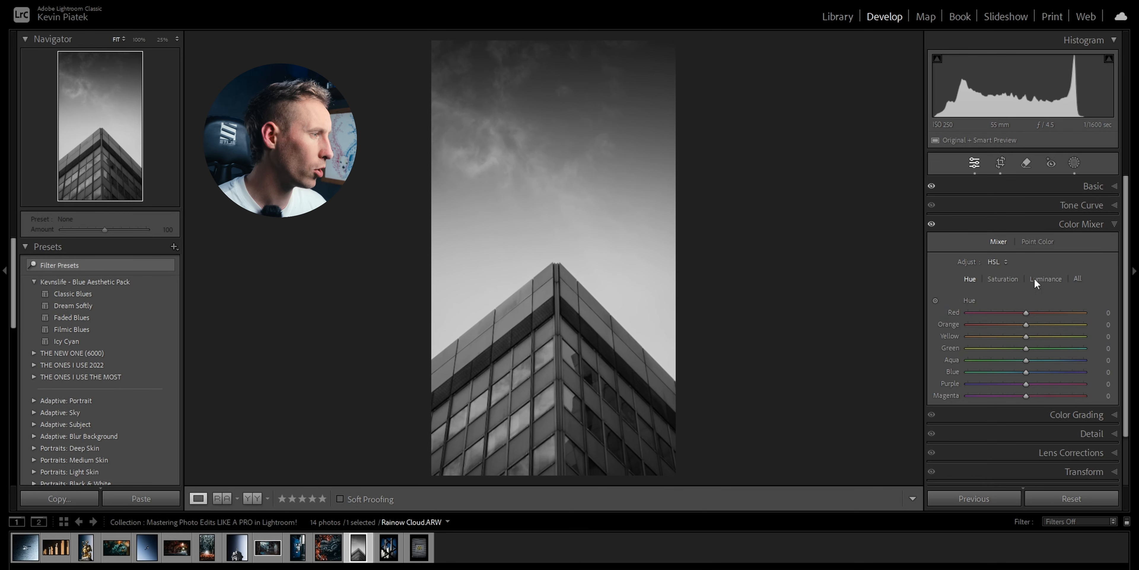
{"action": "left_click", "coordinate": [995, 281]}
{"action": "double_click", "coordinate": [984, 299]}
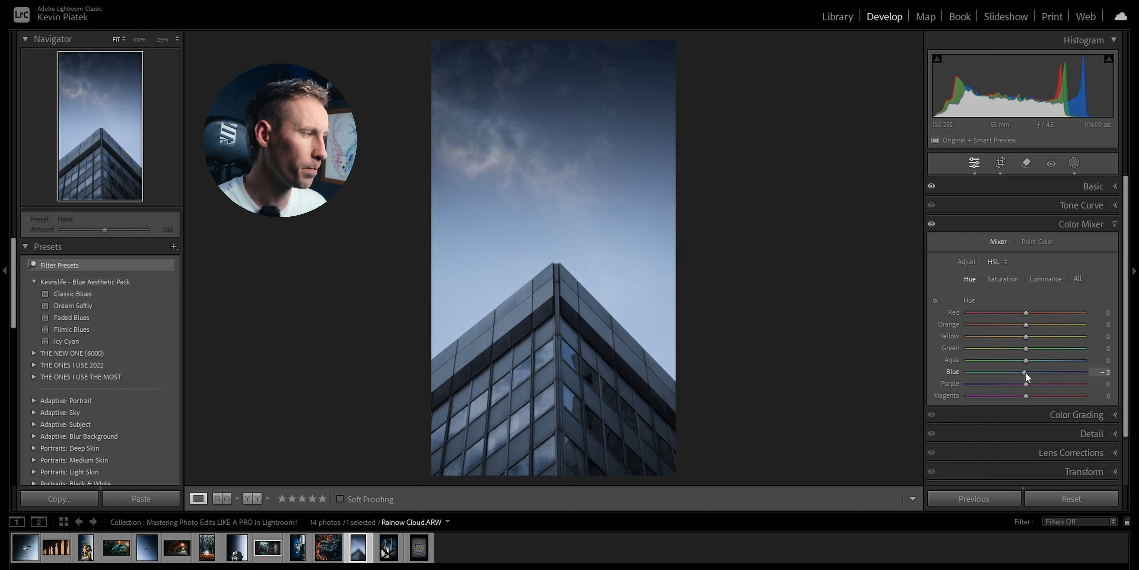
Brush a new mask over the rainbow cloud and set its dehaze to 20.
{"action": "left_click", "coordinate": [1079, 161]}
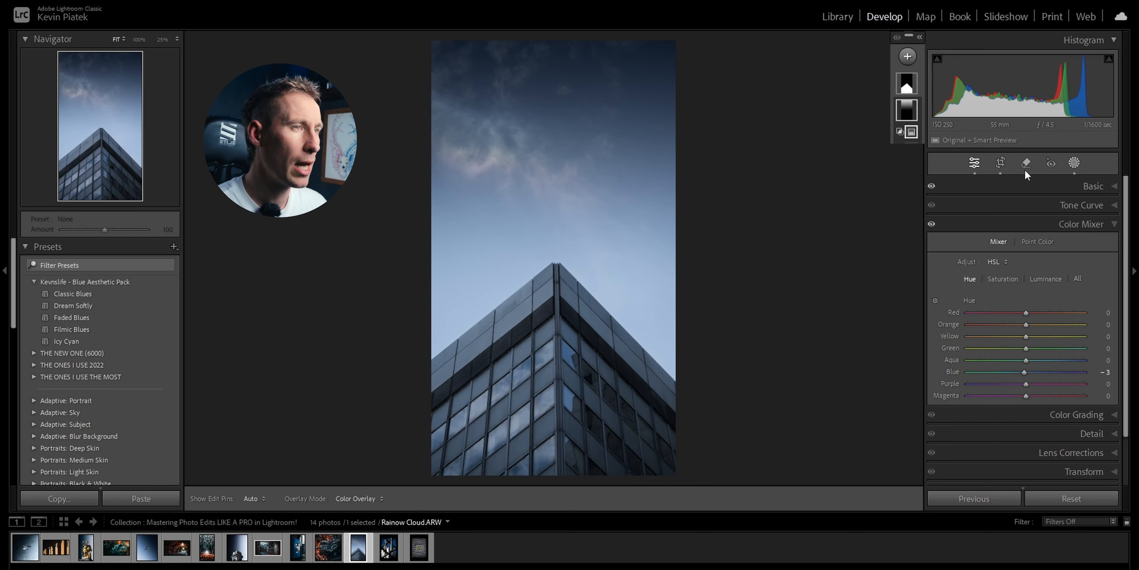
{"action": "left_click", "coordinate": [910, 56]}
{"action": "left_click", "coordinate": [938, 183]}
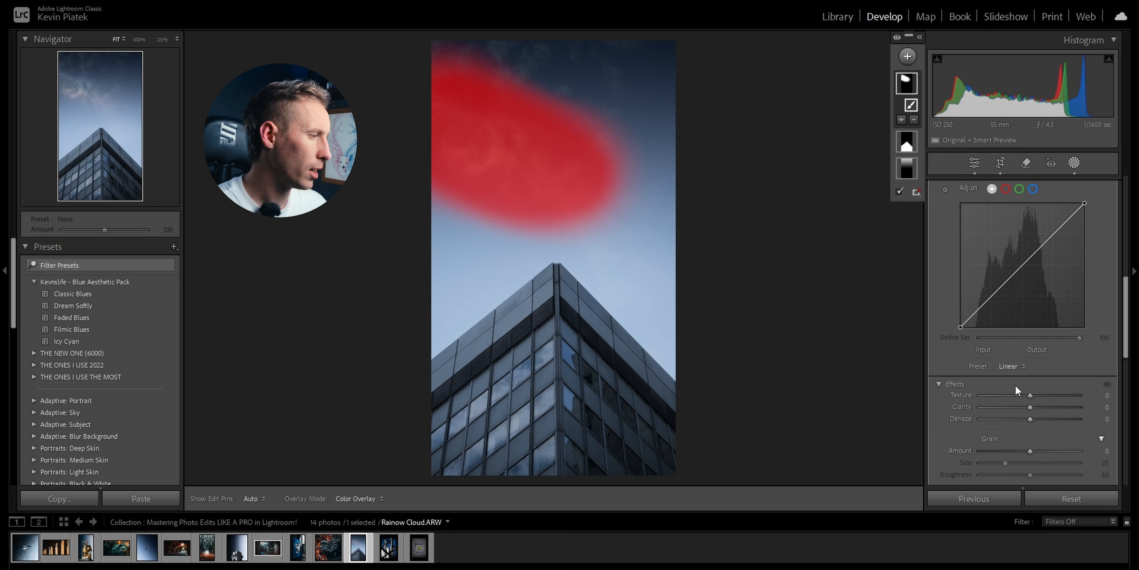
{"action": "scroll", "coordinate": [1016, 385], "scroll_direction": "down", "scroll_amount": 3}
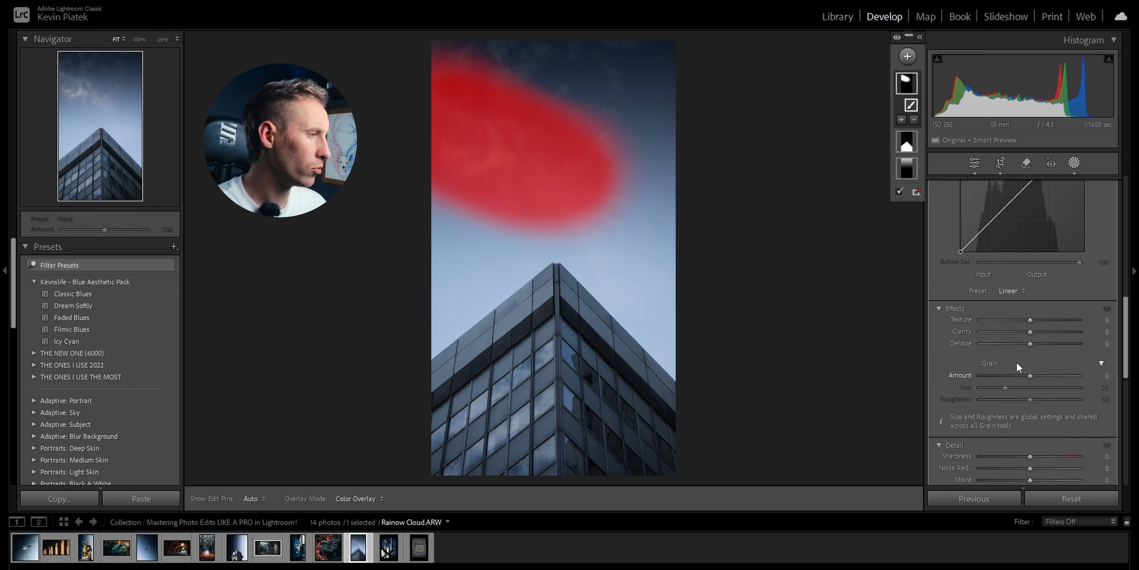
{"action": "left_click_drag", "start_coordinate": [1028, 343], "coordinate": [1031, 343]}
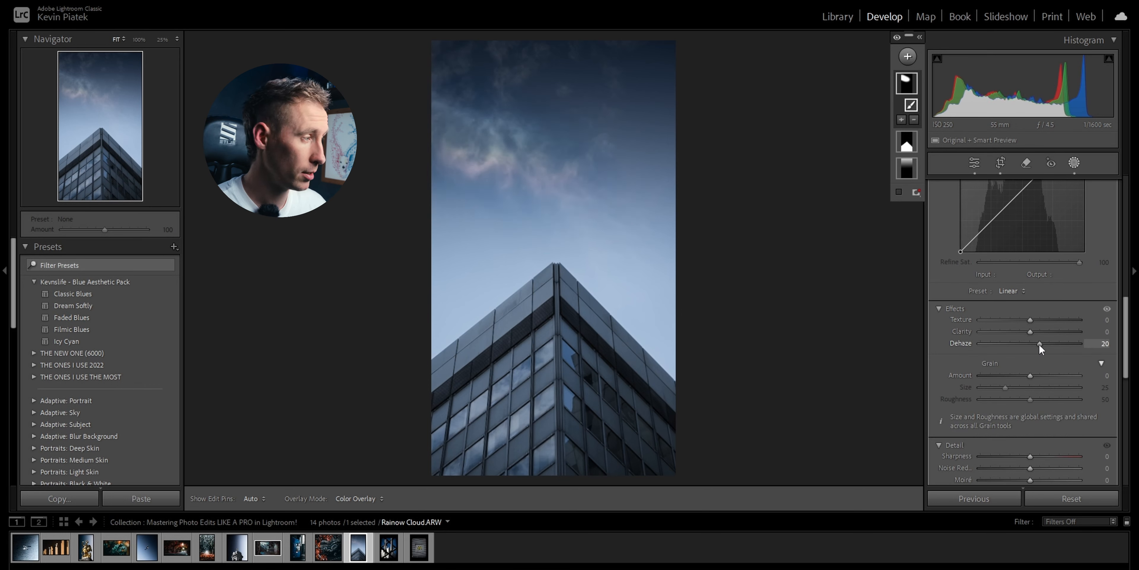
Add a color range mask sampled from the rainbow cloud, with refine 54, and set its saturation to 23.
{"action": "left_click", "coordinate": [908, 56]}
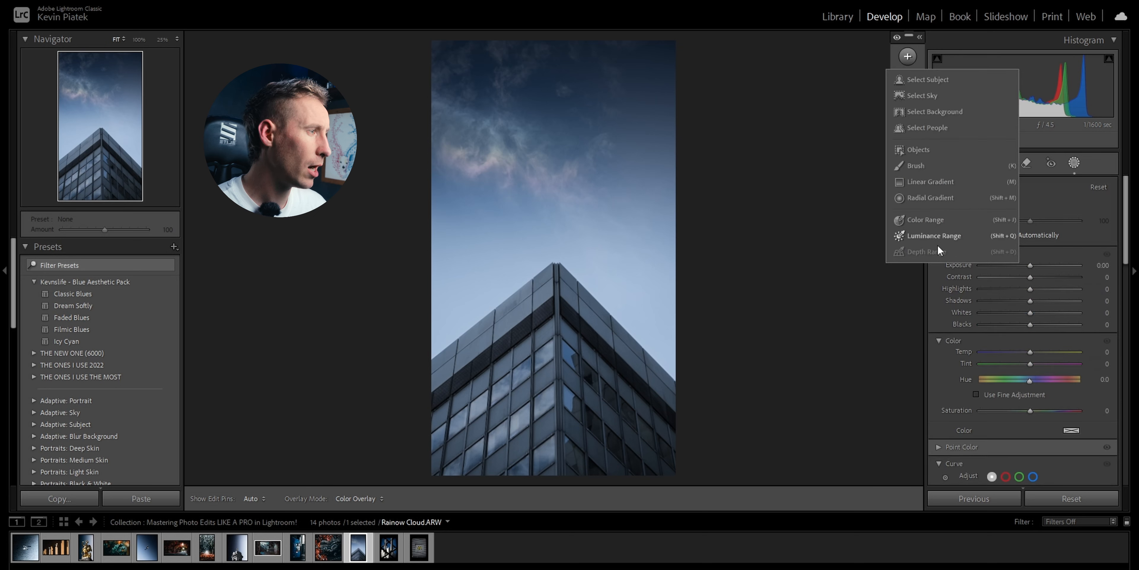
{"action": "left_click", "coordinate": [939, 224]}
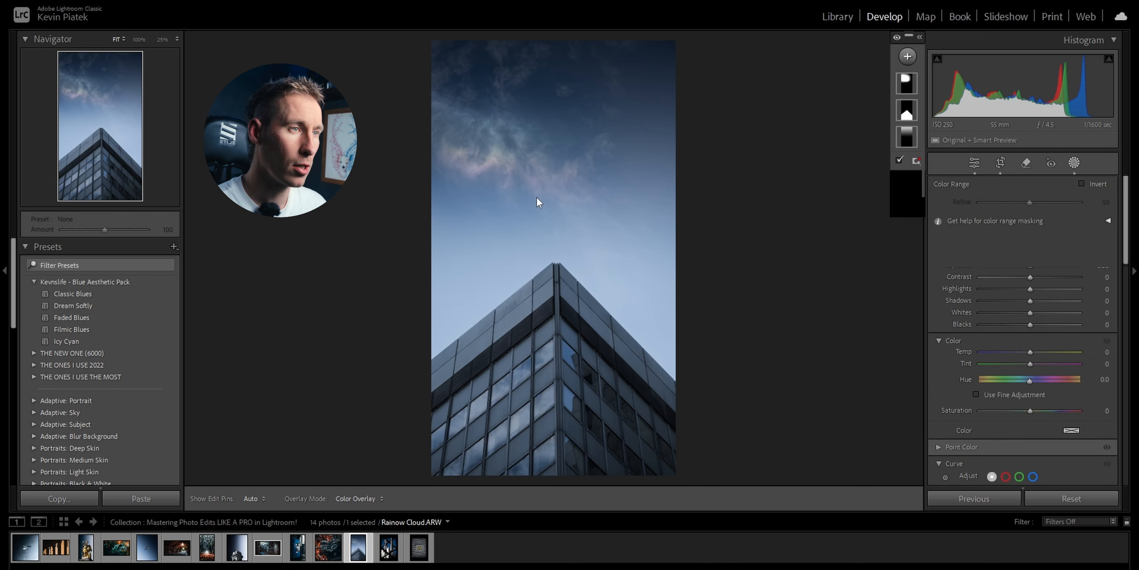
{"action": "left_click", "coordinate": [494, 156]}
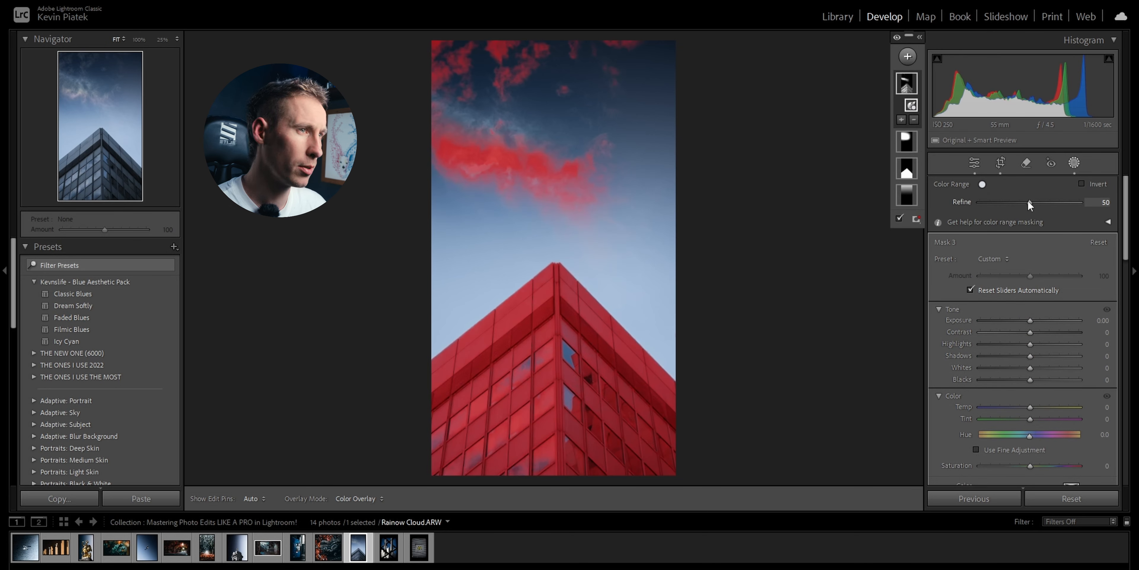
{"action": "left_click_drag", "start_coordinate": [1029, 202], "coordinate": [1031, 202]}
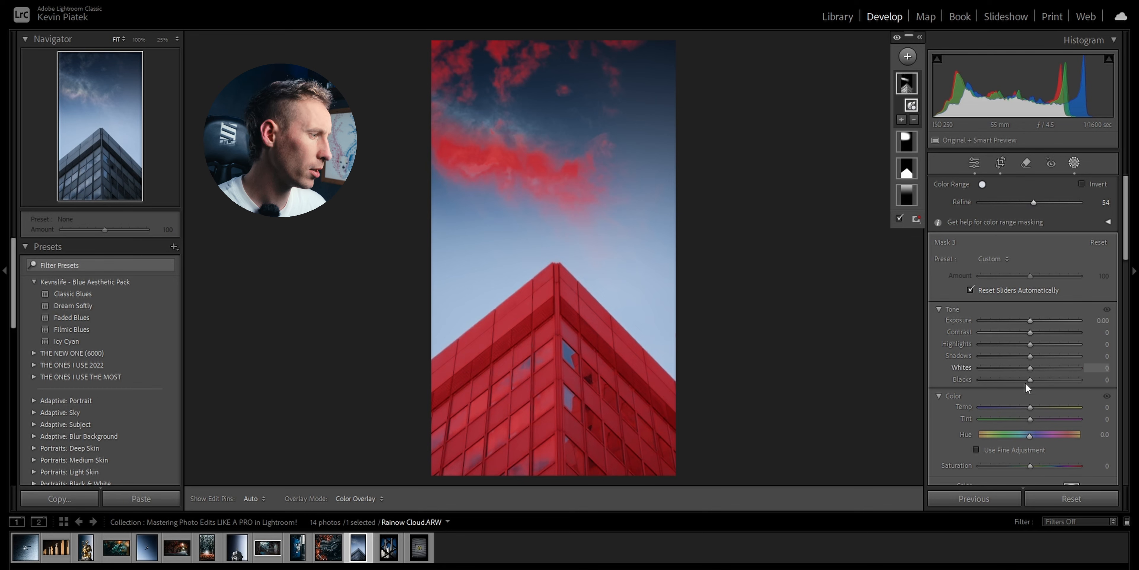
{"action": "scroll", "coordinate": [1025, 382], "scroll_direction": "down", "scroll_amount": 3}
{"action": "left_click_drag", "start_coordinate": [1030, 391], "coordinate": [1042, 390]}
{"action": "key", "text": "shift+w"}
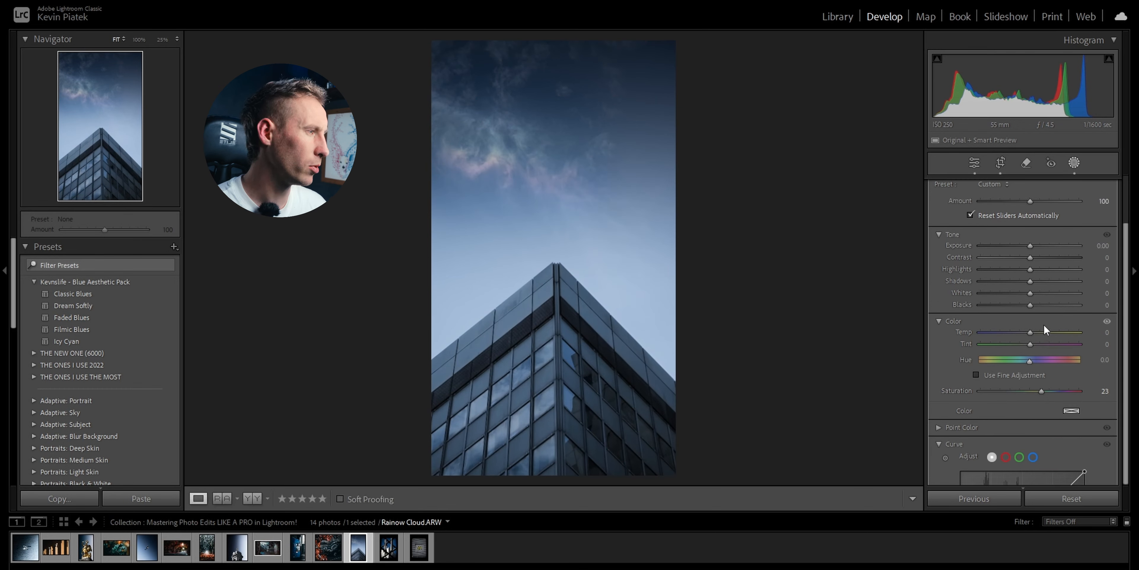
Reset the blue saturation in the Color Mixer, and set green to +30, purple to +22 and red to +47.
{"action": "left_click", "coordinate": [1002, 222]}
{"action": "double_click", "coordinate": [950, 314]}
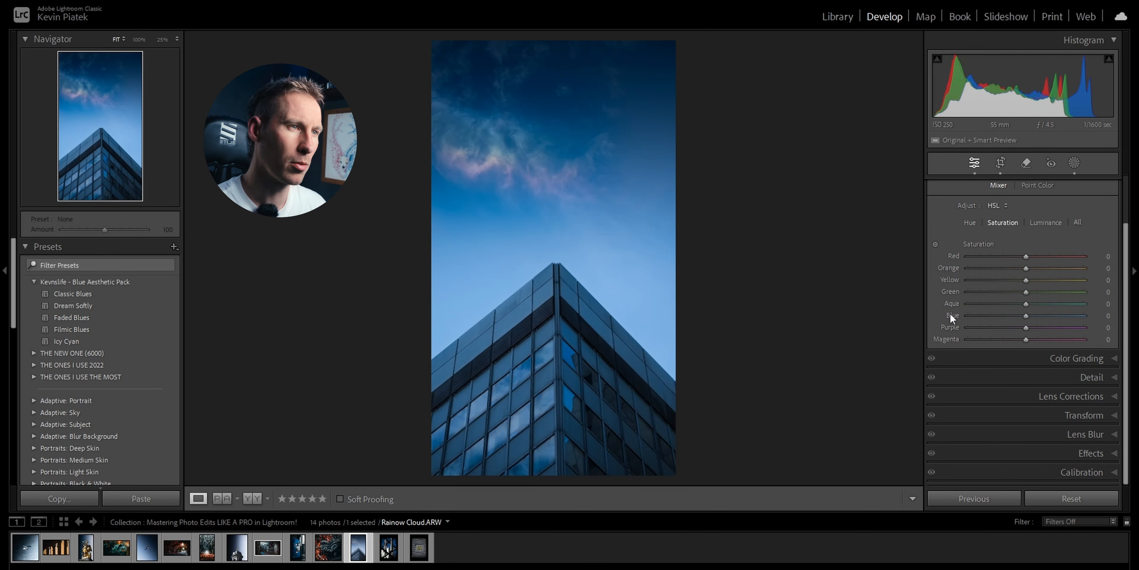
{"action": "scroll", "coordinate": [1017, 345], "scroll_direction": "up", "scroll_amount": 2}
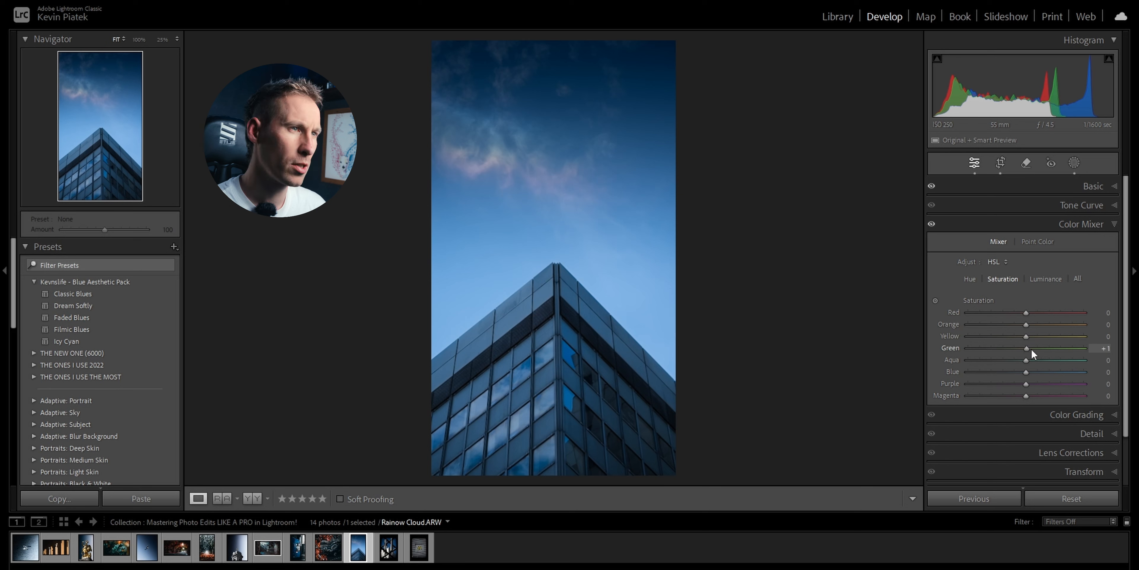
{"action": "left_click_drag", "start_coordinate": [1032, 349], "coordinate": [1040, 382]}
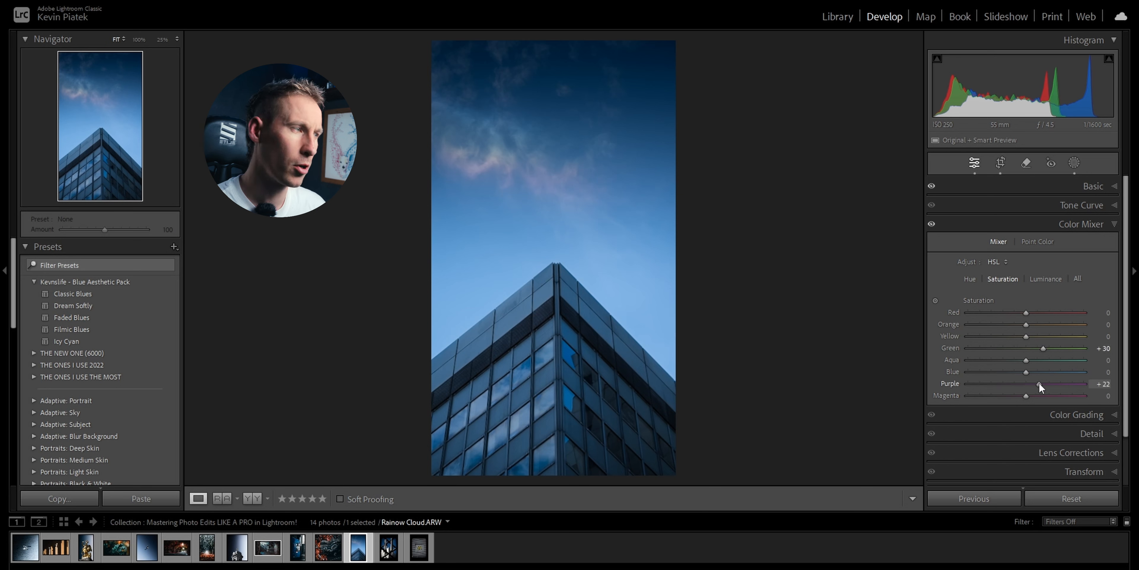
{"action": "left_click_drag", "start_coordinate": [1025, 313], "coordinate": [1053, 314]}
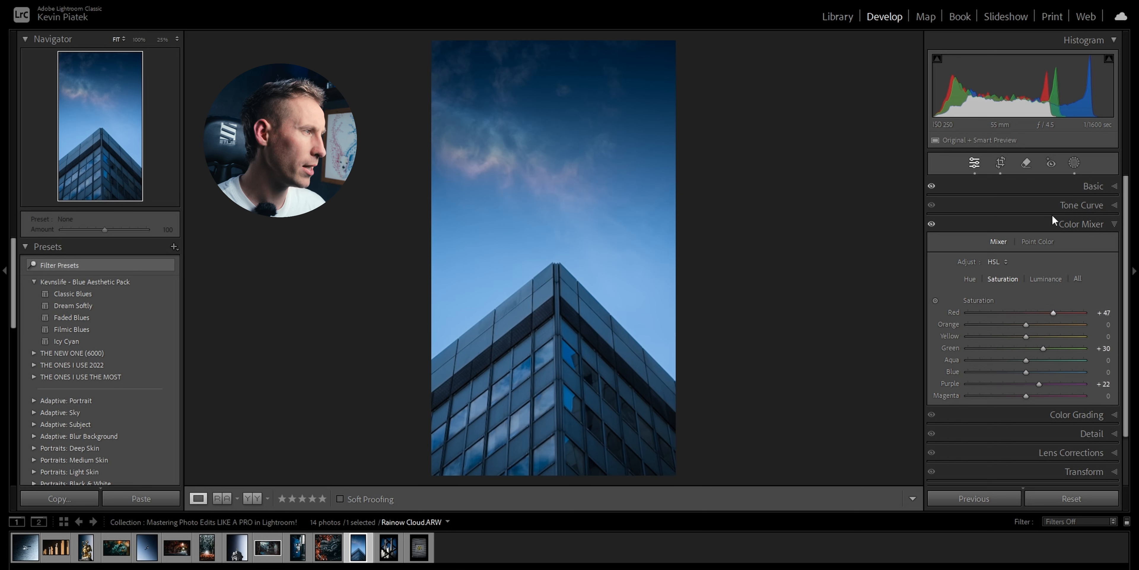
Brush a new mask with feather 100 over the cloud and the rest of the sky, stopping short of the roof.
{"action": "left_click", "coordinate": [1071, 161]}
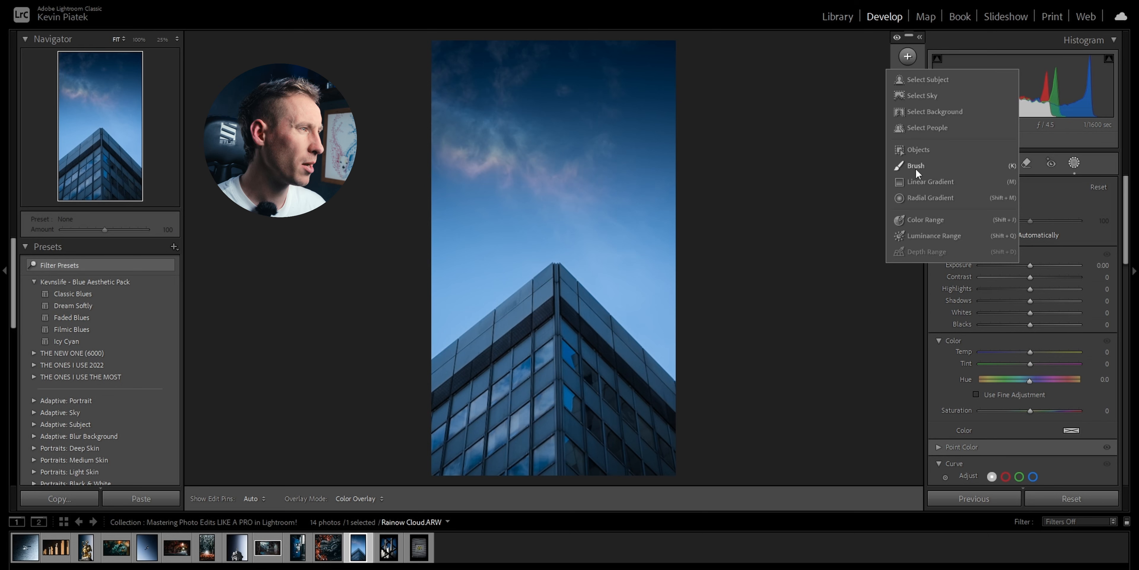
{"action": "left_click", "coordinate": [915, 170]}
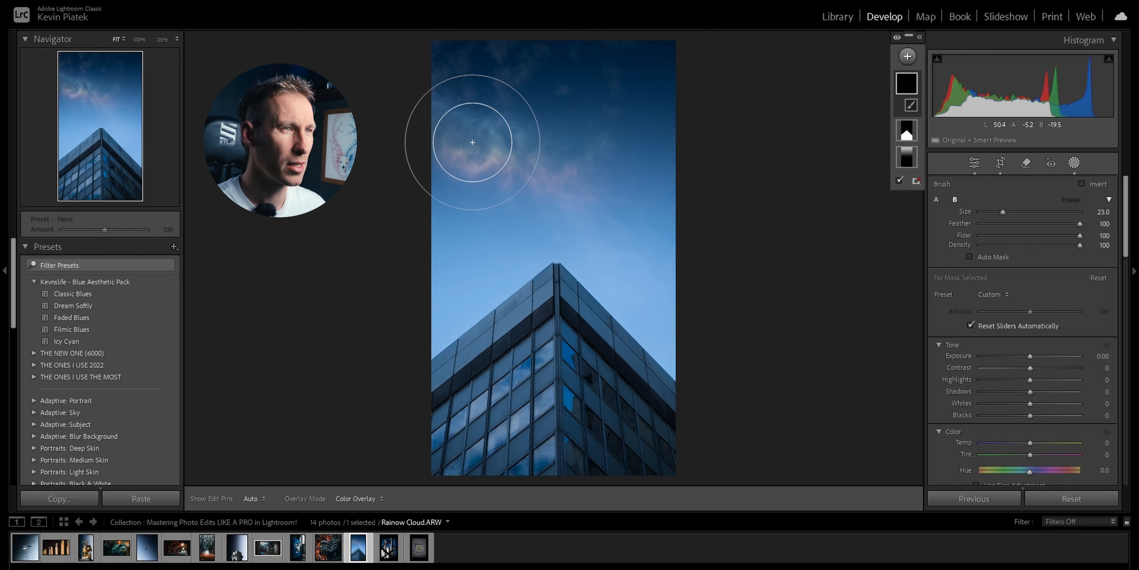
{"action": "mouse_move", "coordinate": [517, 150]}
{"action": "left_mouse_down"}
{"action": "mouse_move", "coordinate": [466, 145]}
{"action": "mouse_move", "coordinate": [575, 146]}
{"action": "left_mouse_up"}
{"action": "key", "text": "bracketleft"}
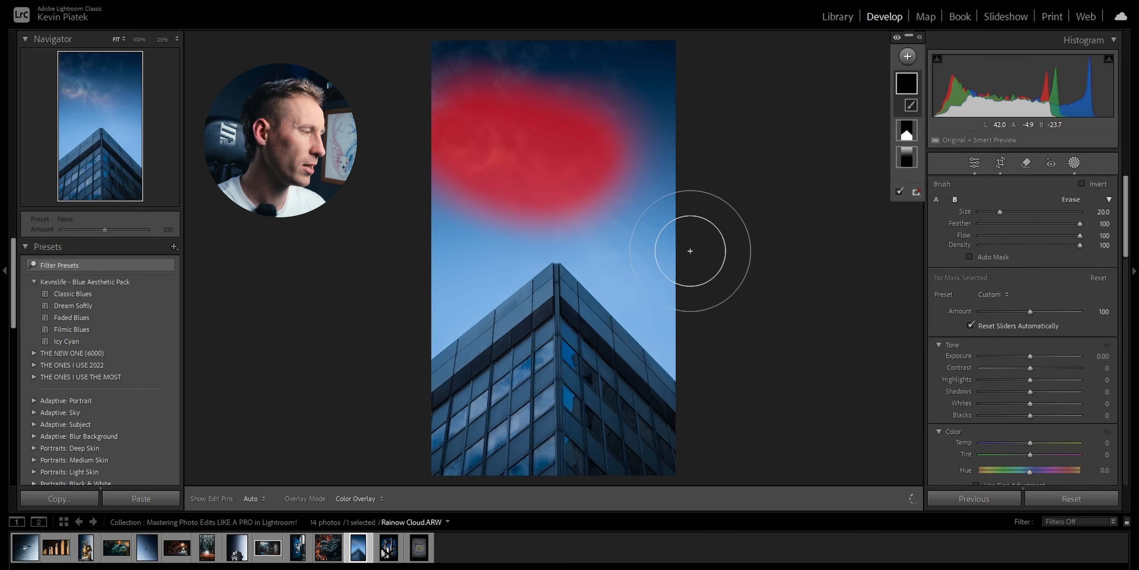
{"action": "scroll", "coordinate": [1006, 417], "scroll_direction": "down", "scroll_amount": 3}
{"action": "key", "text": "z"}
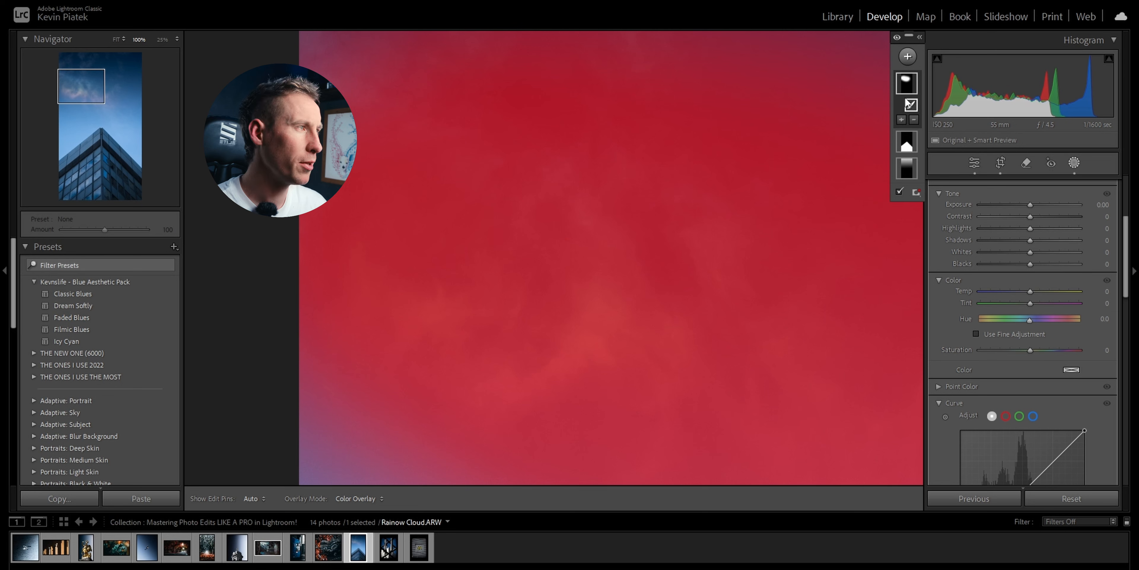
{"action": "key", "text": "z"}
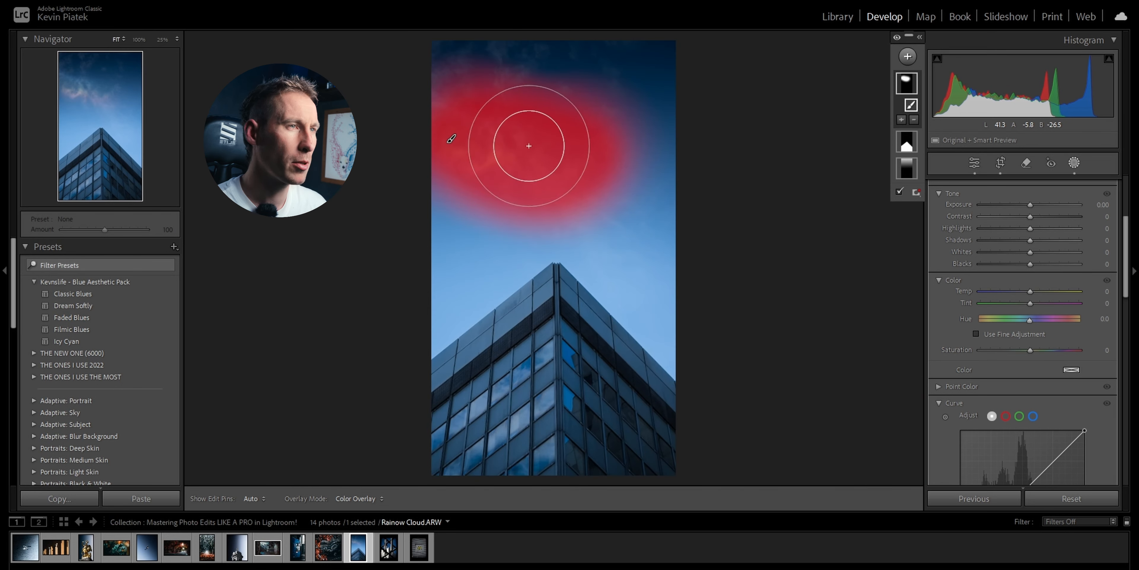
{"action": "key", "text": "h"}
{"action": "mouse_move", "coordinate": [569, 64]}
{"action": "left_mouse_down"}
{"action": "mouse_move", "coordinate": [666, 67]}
{"action": "mouse_move", "coordinate": [464, 112]}
{"action": "mouse_move", "coordinate": [411, 235]}
{"action": "mouse_move", "coordinate": [510, 172]}
{"action": "mouse_move", "coordinate": [529, 138]}
{"action": "mouse_move", "coordinate": [518, 139]}
{"action": "mouse_move", "coordinate": [499, 158]}
{"action": "mouse_move", "coordinate": [542, 142]}
{"action": "mouse_move", "coordinate": [659, 176]}
{"action": "mouse_move", "coordinate": [569, 106]}
{"action": "mouse_move", "coordinate": [686, 206]}
{"action": "mouse_move", "coordinate": [590, 106]}
{"action": "left_mouse_up"}
{"action": "key", "text": "h"}
Hide the mask overlay and raise the texture of the brushed sky mask strongly.
{"action": "scroll", "coordinate": [1036, 310], "scroll_direction": "down", "scroll_amount": 5}
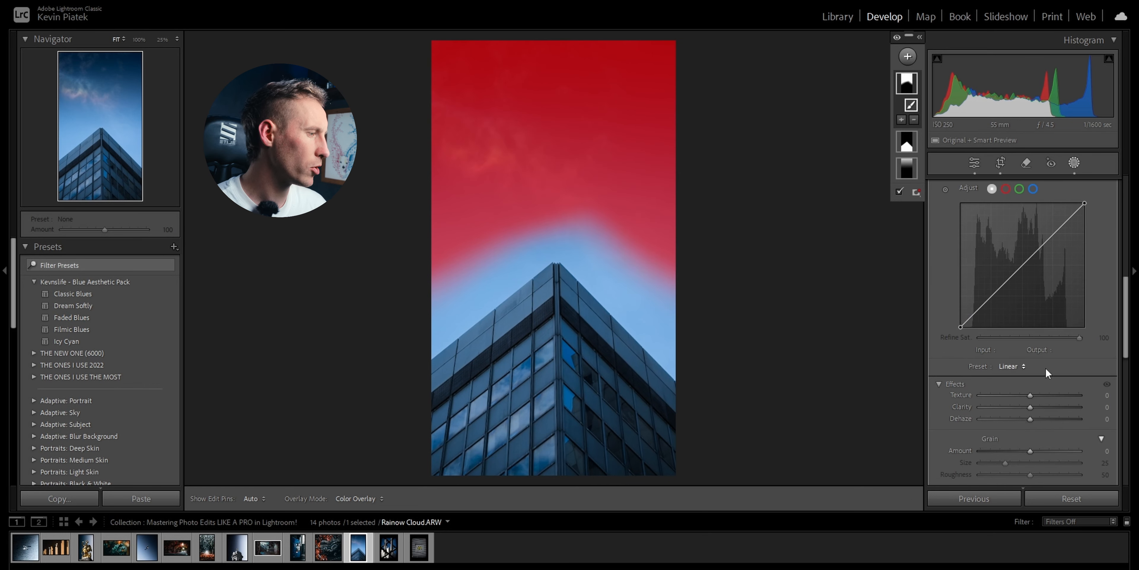
{"action": "key", "text": "o"}
{"action": "left_click_drag", "start_coordinate": [1030, 395], "coordinate": [1068, 394]}
{"action": "left_click", "coordinate": [974, 162]}
Duplicate the inverted sky mask that covers the building.
{"action": "left_click", "coordinate": [1074, 162]}
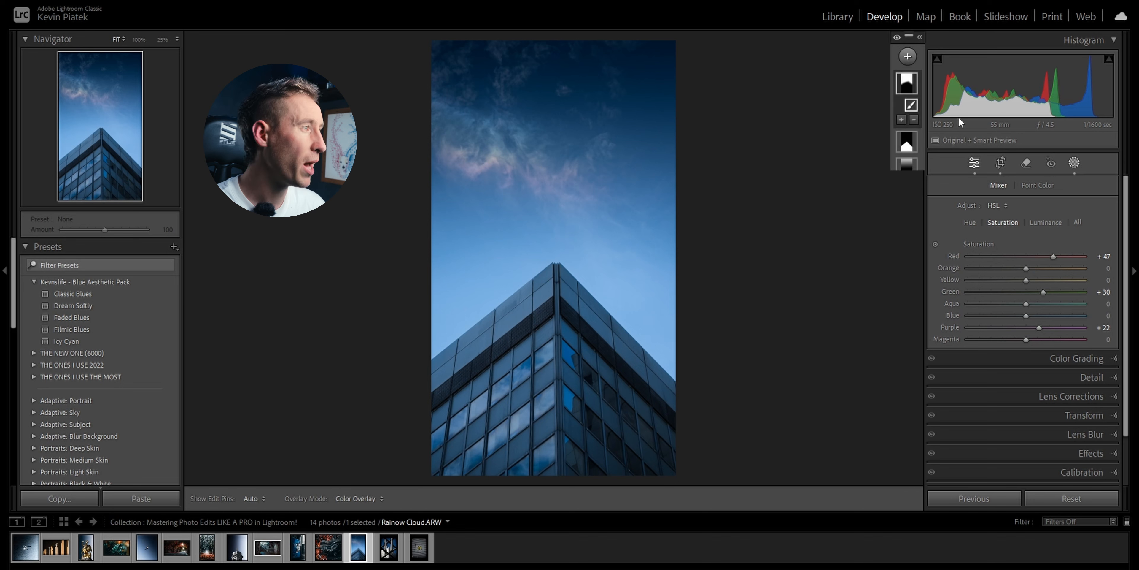
{"action": "right_click", "coordinate": [908, 111]}
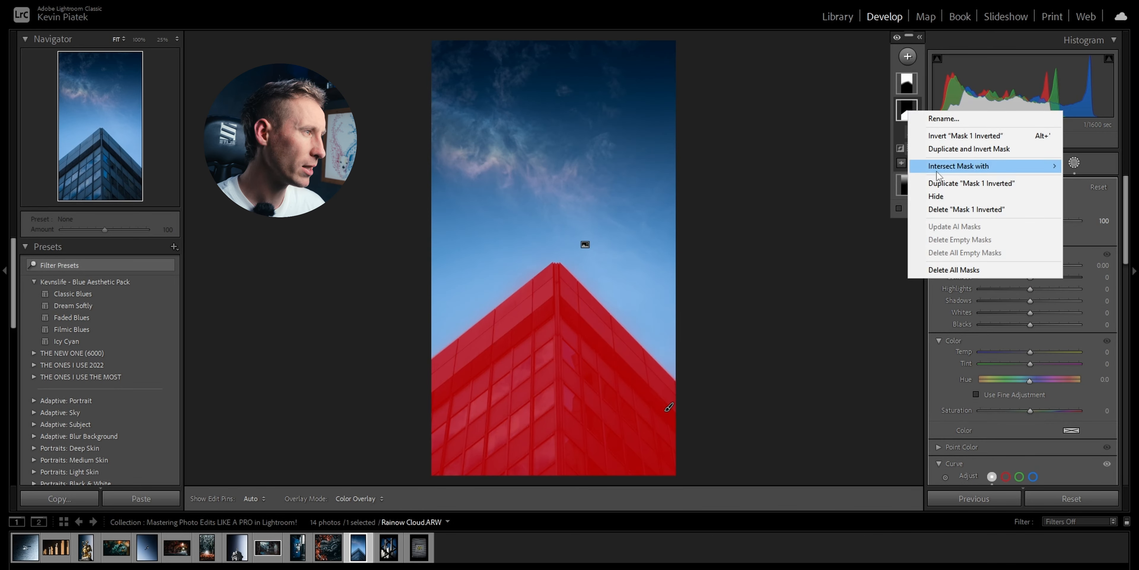
{"action": "left_click", "coordinate": [942, 159]}
{"action": "scroll", "coordinate": [949, 356], "scroll_direction": "down", "scroll_amount": 5}
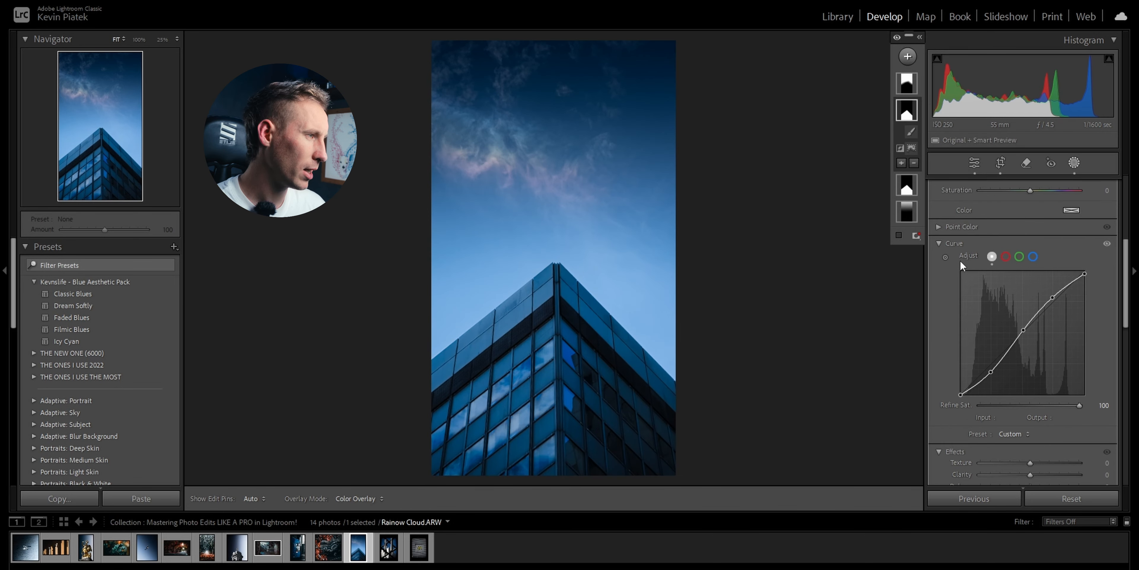
Set the duplicated building mask to saturation −37, temperature 13, highlights 9, whites 9 and shadows −7.
{"action": "scroll", "coordinate": [1029, 333], "scroll_direction": "up", "scroll_amount": 3}
{"action": "left_click_drag", "start_coordinate": [1029, 332], "coordinate": [1006, 337]}
{"action": "left_click_drag", "start_coordinate": [1030, 277], "coordinate": [1037, 279]}
{"action": "scroll", "coordinate": [1037, 283], "scroll_direction": "down", "scroll_amount": 5}
{"action": "mouse_move", "coordinate": [1030, 316]}
{"action": "left_mouse_down"}
{"action": "mouse_move", "coordinate": [1039, 317]}
{"action": "mouse_move", "coordinate": [1040, 289]}
{"action": "mouse_move", "coordinate": [1032, 305]}
{"action": "left_mouse_up"}
{"action": "scroll", "coordinate": [1030, 301], "scroll_direction": "up", "scroll_amount": 5}
{"action": "scroll", "coordinate": [1025, 288], "scroll_direction": "up", "scroll_amount": 2}
{"action": "left_click_drag", "start_coordinate": [1028, 312], "coordinate": [1026, 301]}
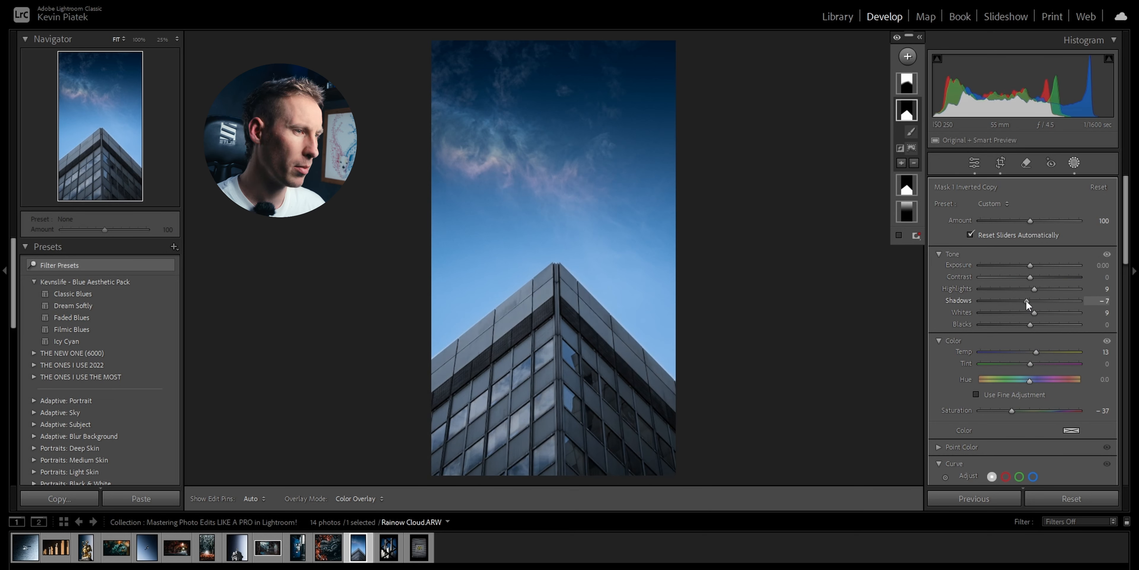
{"action": "left_click", "coordinate": [1074, 162]}
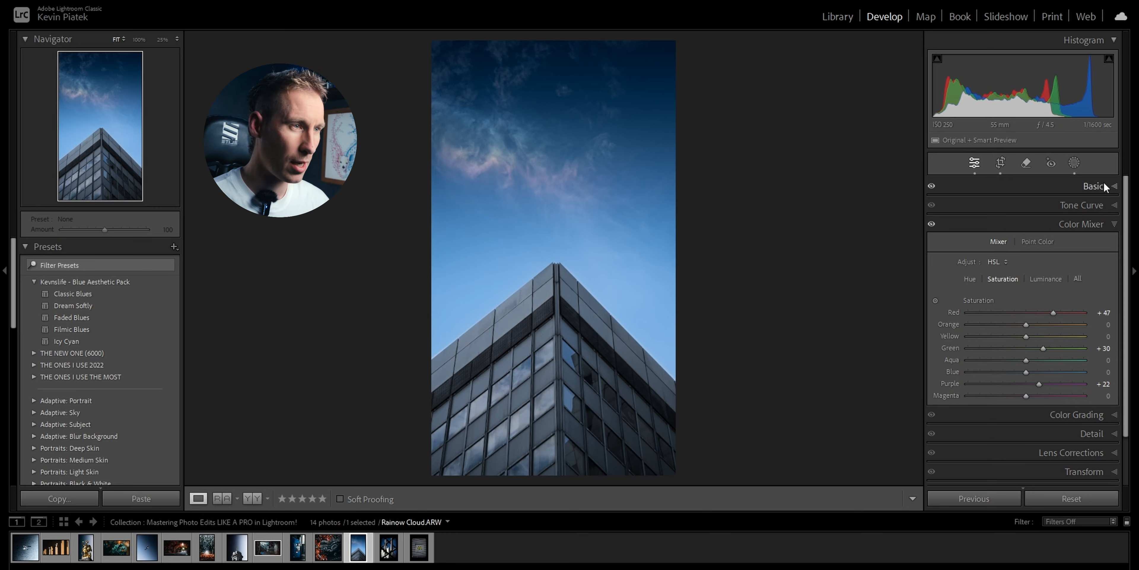
Check the edit against the original photo and set the blue hue in the Color Mixer to −10.
{"action": "key", "text": "backslash"}
{"action": "key", "text": "backslash"}
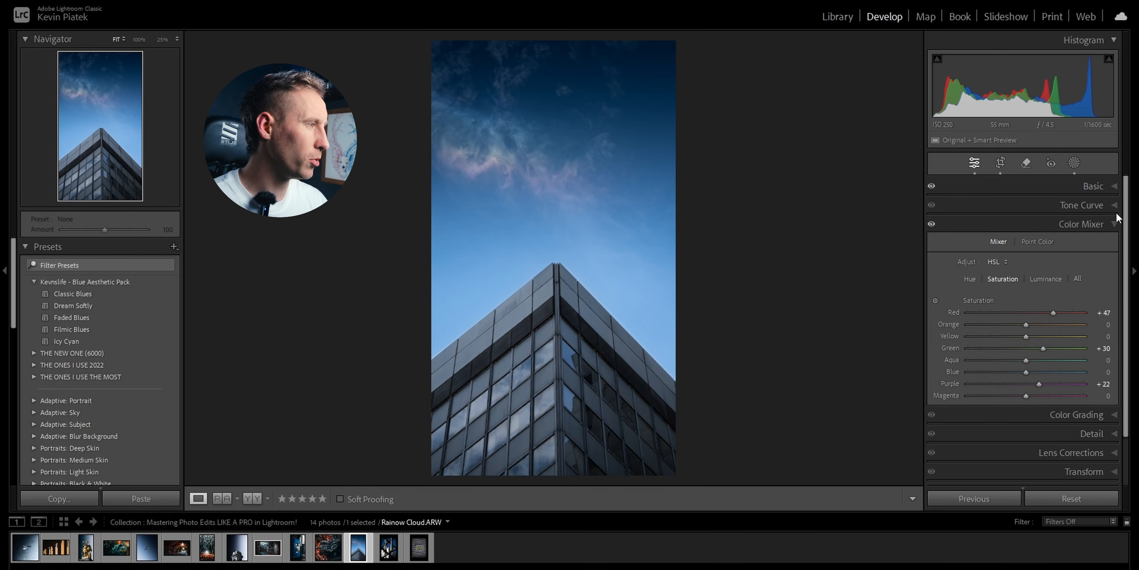
{"action": "left_click", "coordinate": [1112, 223]}
{"action": "left_click", "coordinate": [1079, 224]}
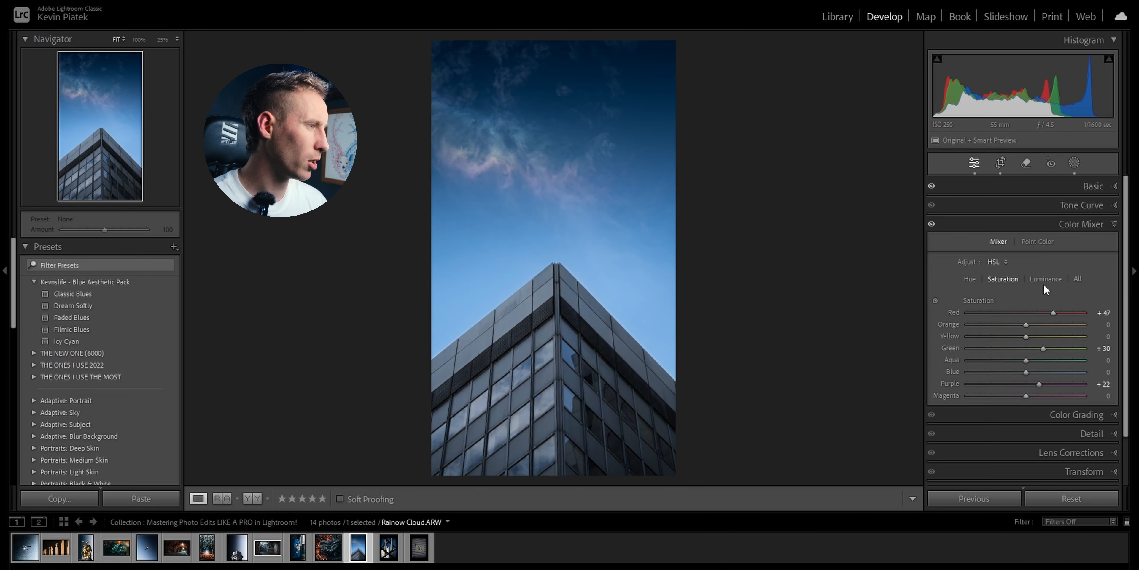
{"action": "left_click", "coordinate": [966, 277]}
{"action": "left_click_drag", "start_coordinate": [1024, 371], "coordinate": [1022, 373]}
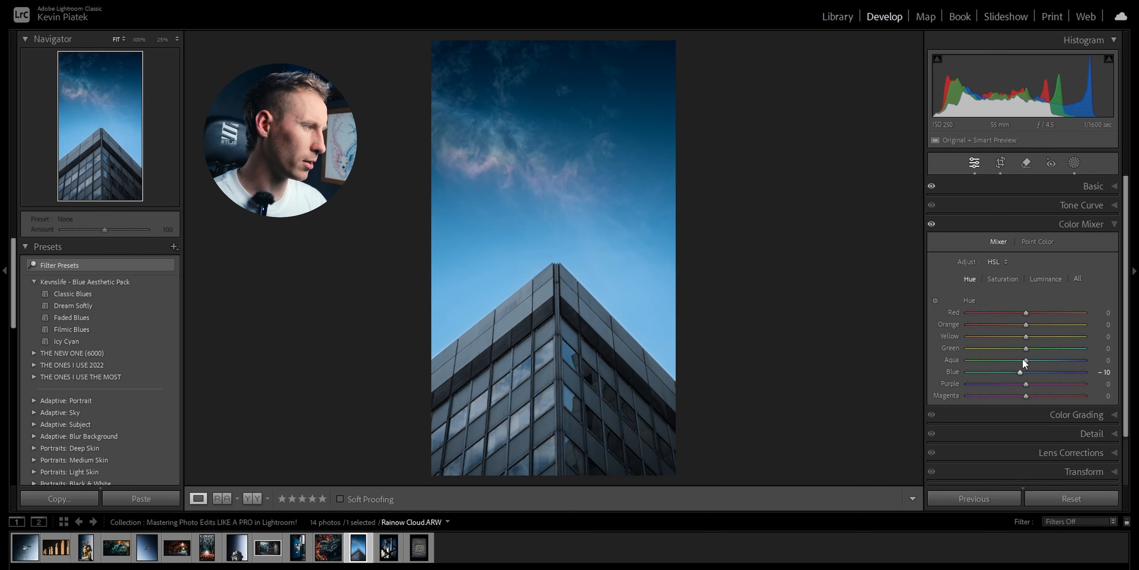
Compare the finished rainbow cloud photo with its unedited version.
{"action": "left_click", "coordinate": [1092, 224]}
{"action": "key", "text": "backslash"}
{"action": "key", "text": "backslash"}
{"action": "key", "text": "backslash"}
{"action": "key", "text": "backslash"}
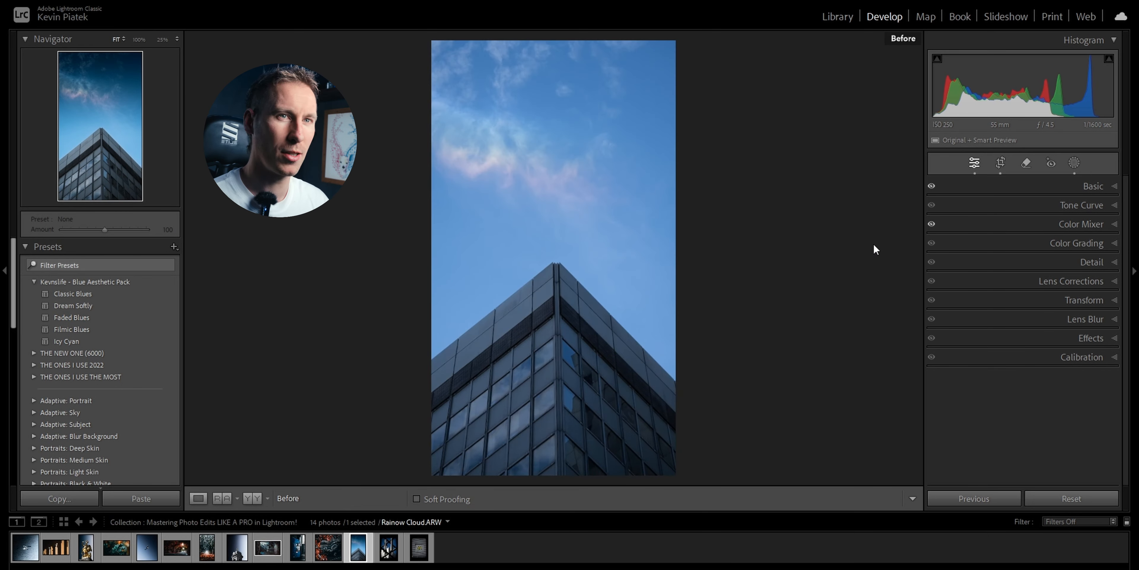
Crop the Look Through Building photo to a tighter 1 x 1 frame and straighten it by −1.89 along the white tower's edge.
{"action": "key", "text": "Right"}
{"action": "key", "text": "r"}
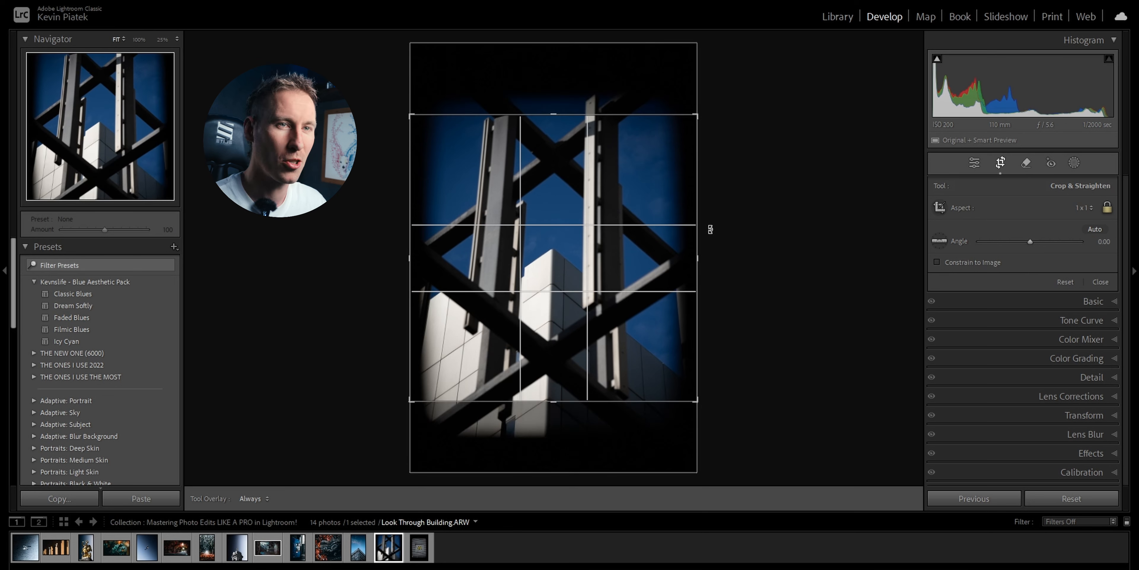
{"action": "left_click_drag", "start_coordinate": [687, 121], "coordinate": [667, 145]}
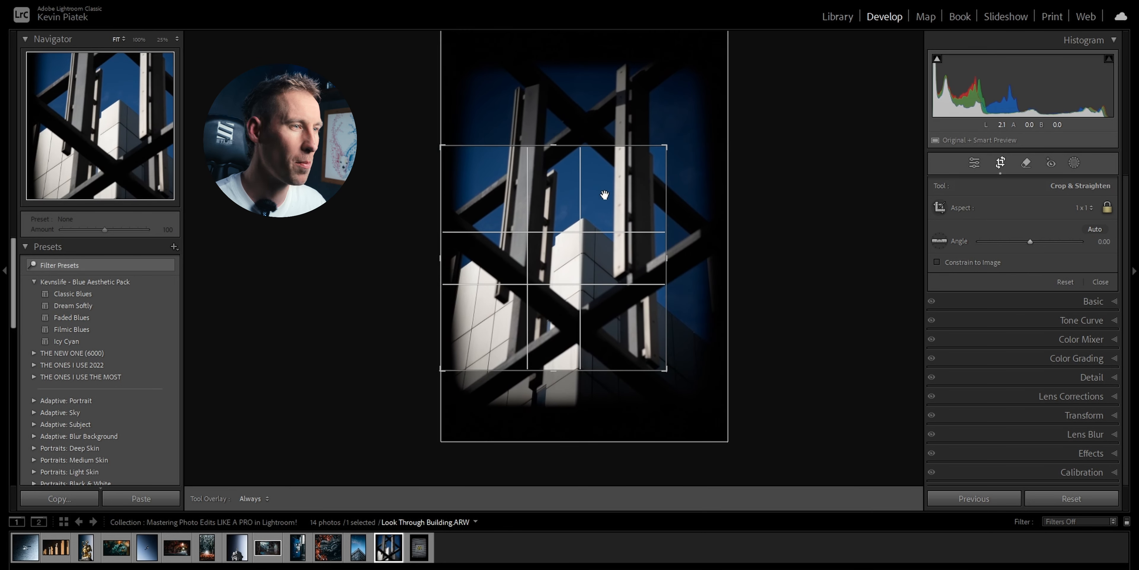
{"action": "left_click_drag", "start_coordinate": [575, 220], "coordinate": [575, 228]}
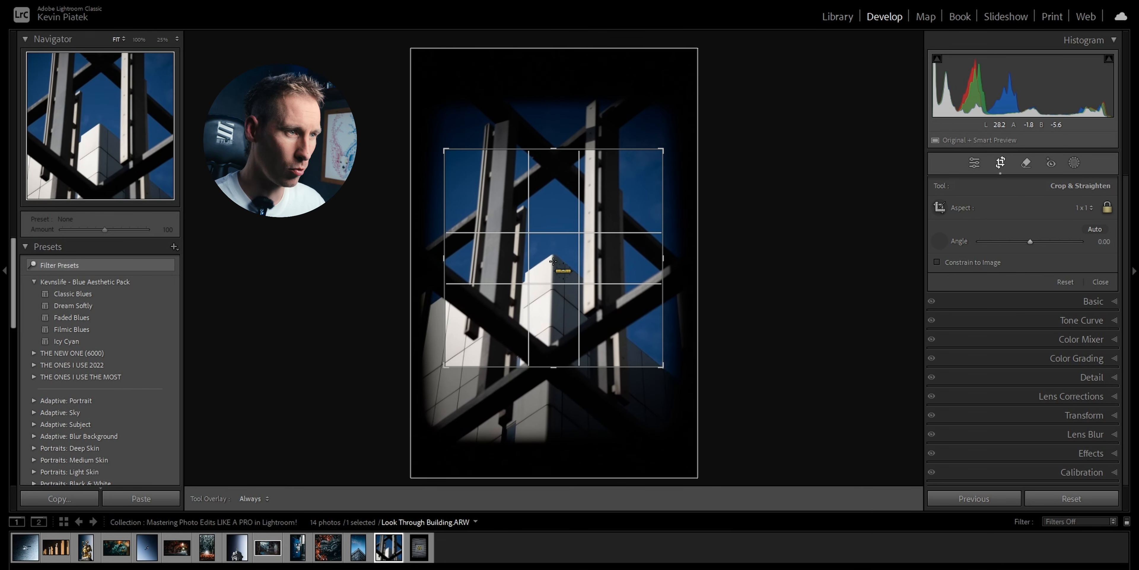
{"action": "left_click_drag", "start_coordinate": [553, 261], "coordinate": [547, 434]}
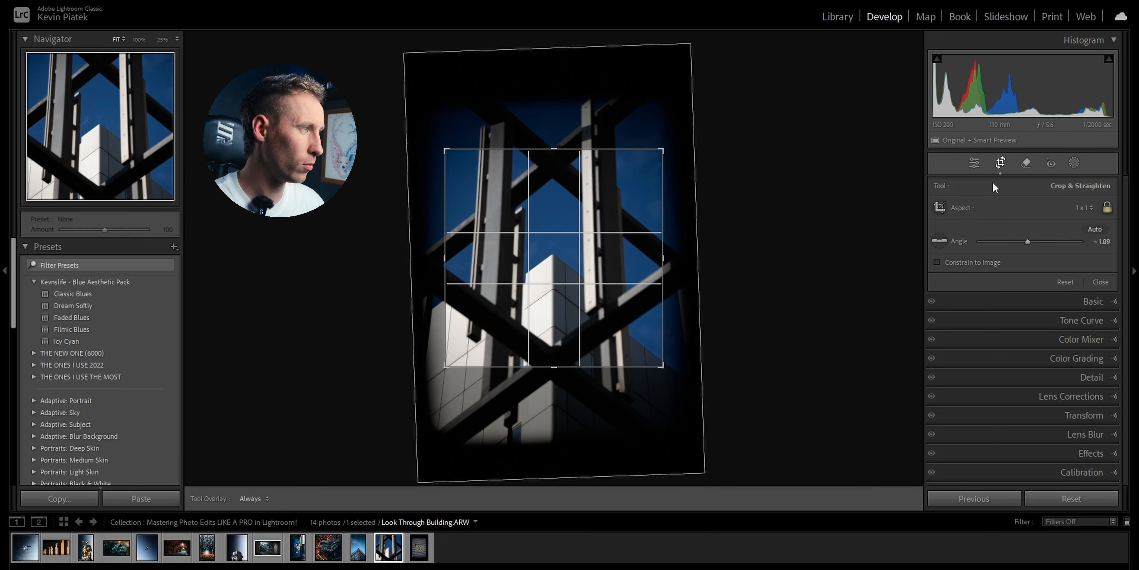
{"action": "left_click", "coordinate": [1000, 163]}
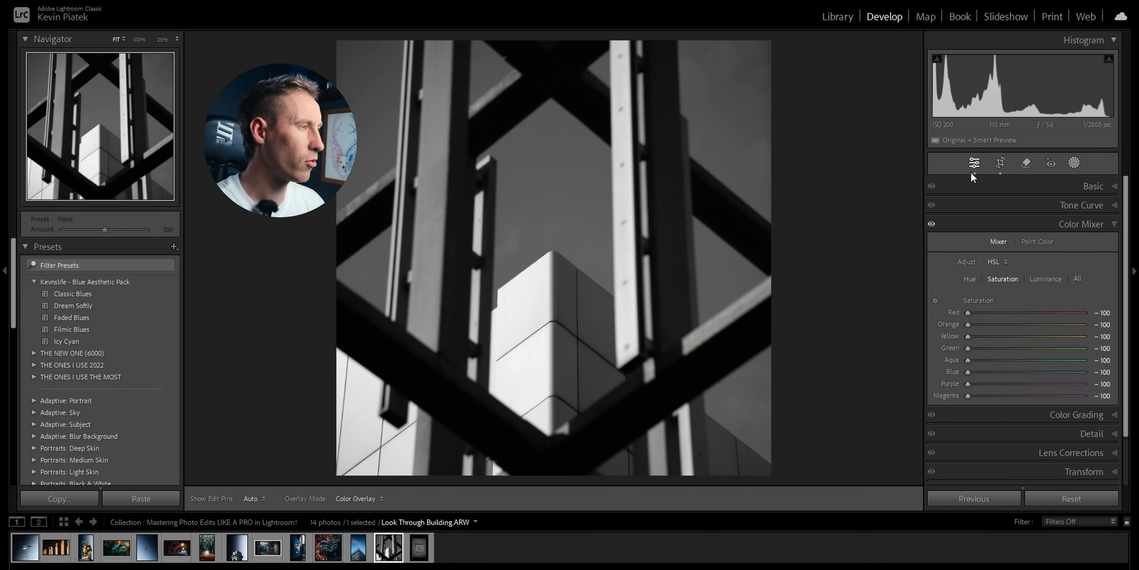
Mask the sky between the beams with a Color Range selection and set its Refine to 35.
{"action": "left_click", "coordinate": [1074, 162]}
{"action": "left_click", "coordinate": [959, 322]}
{"action": "left_click", "coordinate": [989, 363]}
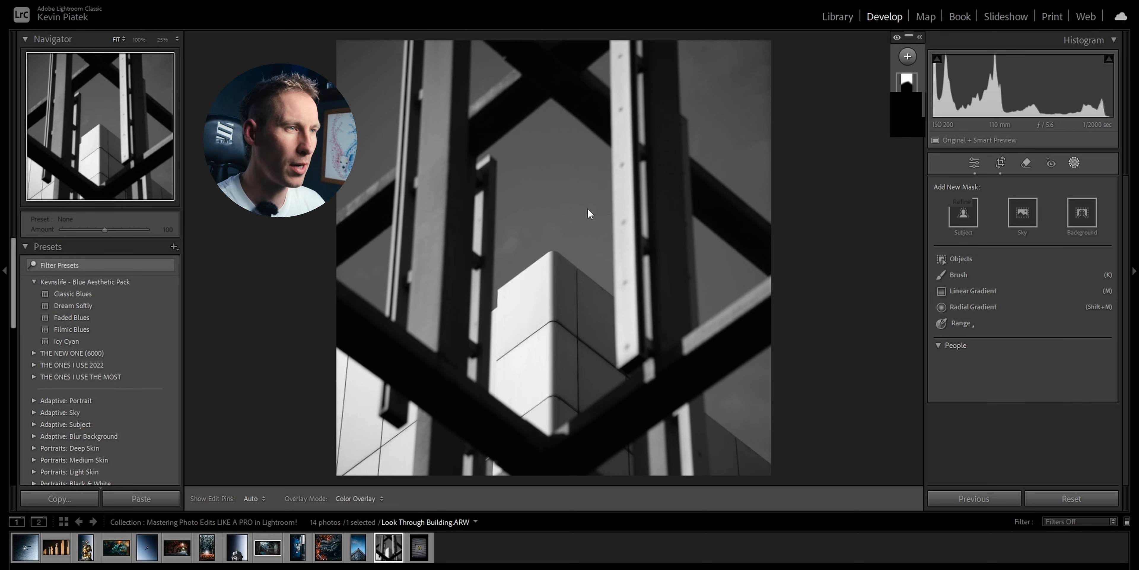
{"action": "left_click", "coordinate": [908, 56]}
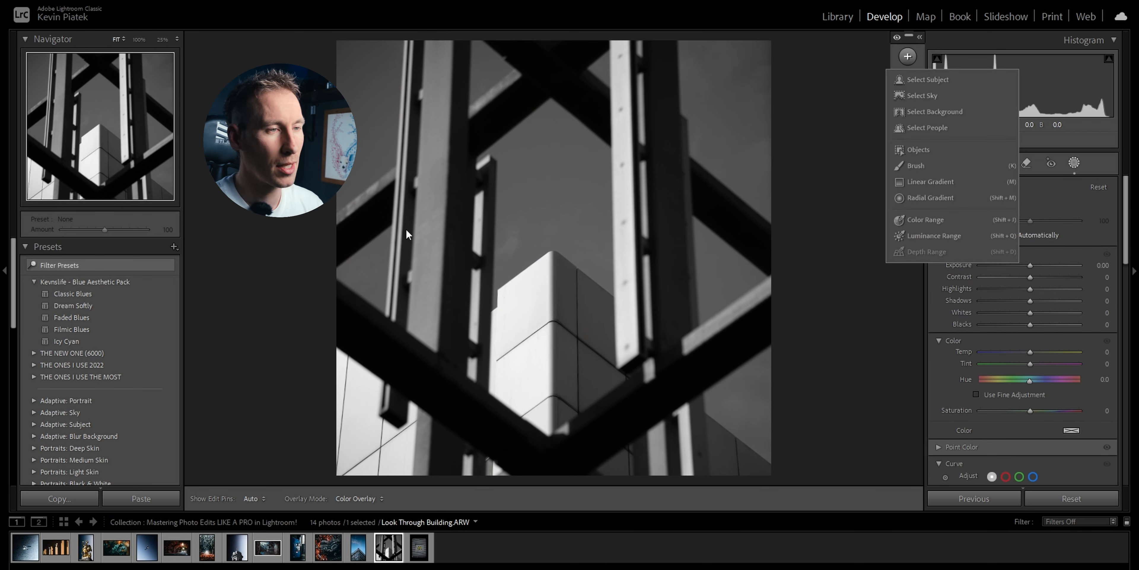
{"action": "left_click", "coordinate": [1098, 164]}
{"action": "left_click", "coordinate": [908, 56]}
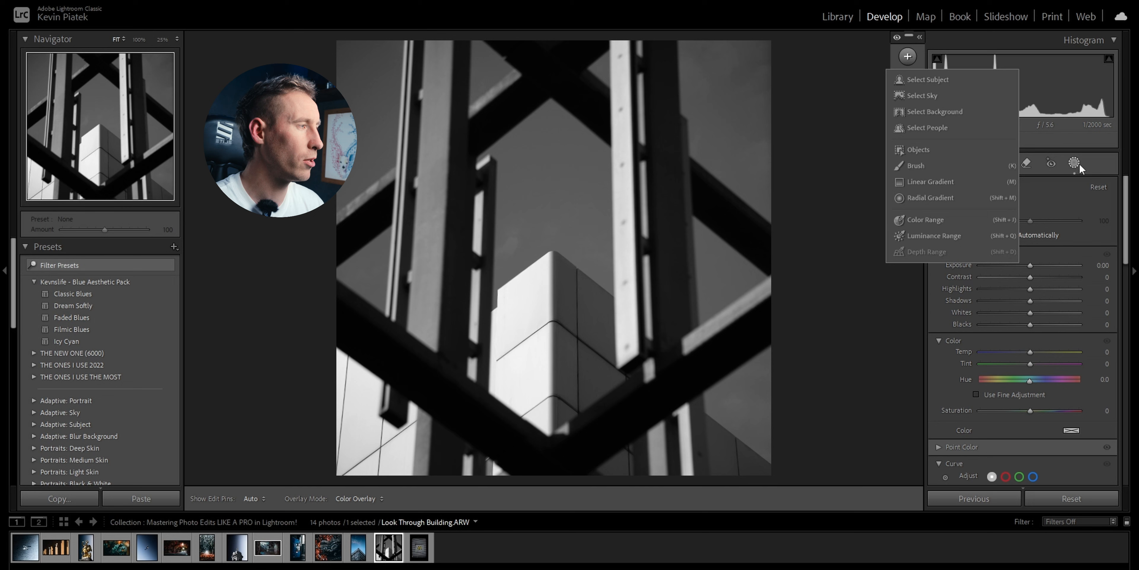
{"action": "left_click", "coordinate": [1031, 148]}
{"action": "left_click", "coordinate": [905, 82]}
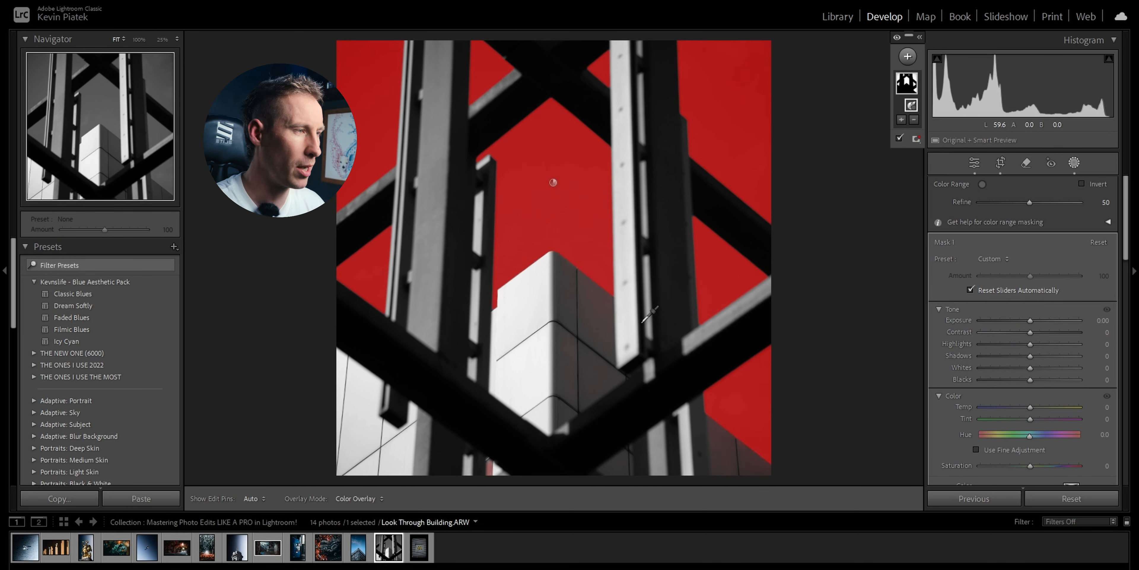
{"action": "left_click", "coordinate": [1001, 203]}
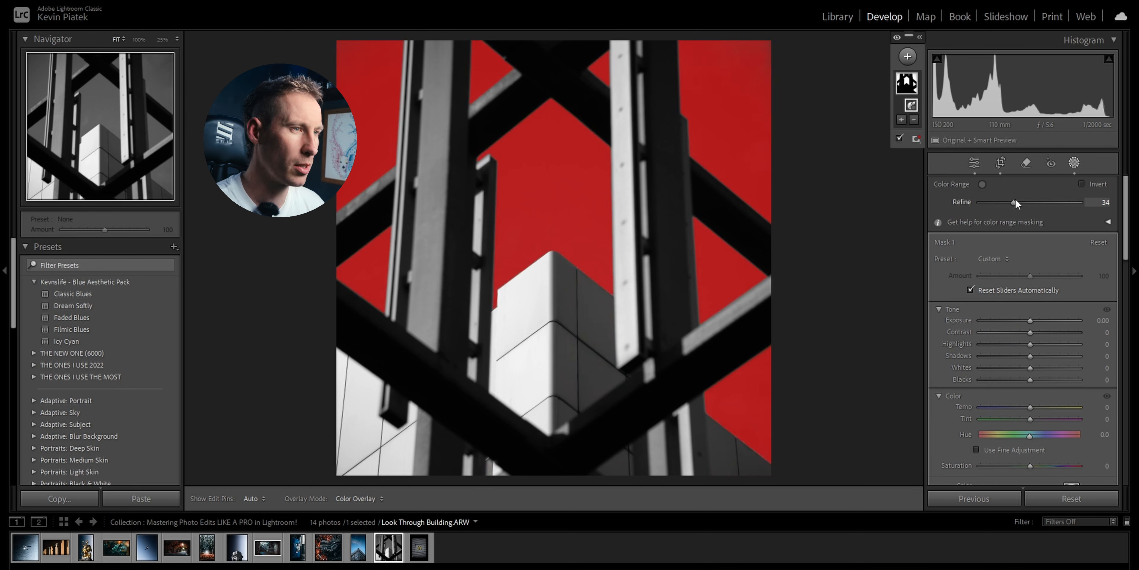
Duplicate the sky mask and intersect one copy with a linear gradient running from the right edge to the middle of the photo.
{"action": "right_click", "coordinate": [909, 87]}
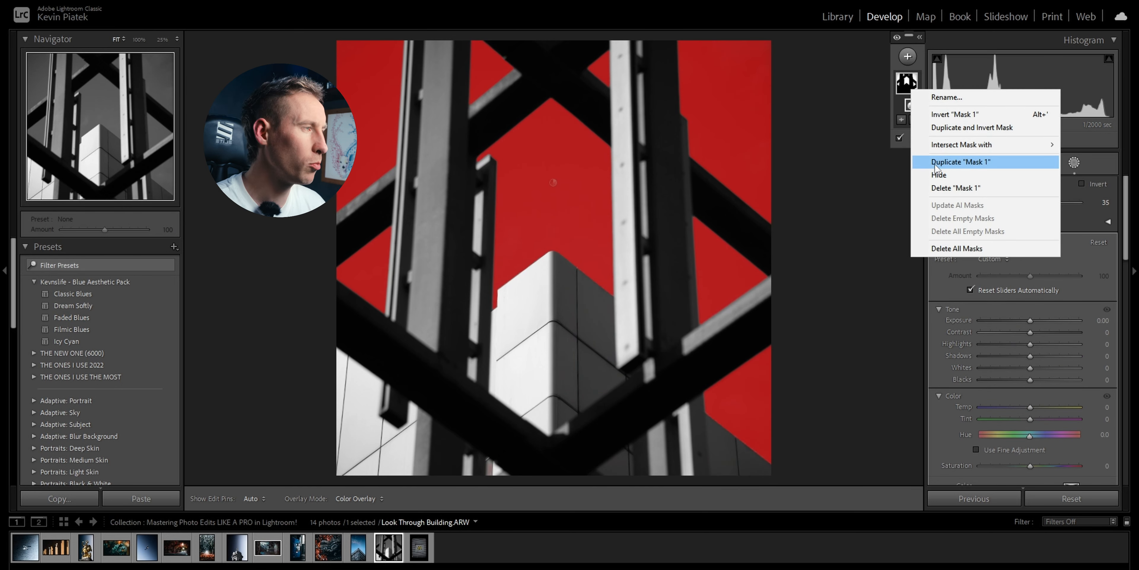
{"action": "left_click", "coordinate": [925, 166]}
{"action": "right_click", "coordinate": [906, 109]}
{"action": "left_click", "coordinate": [1062, 208]}
{"action": "left_click_drag", "start_coordinate": [761, 256], "coordinate": [553, 257]}
Brighten the gradient-limited sky mask with exposure 1.32 and dehaze −69.
{"action": "left_click_drag", "start_coordinate": [1030, 282], "coordinate": [1047, 282]}
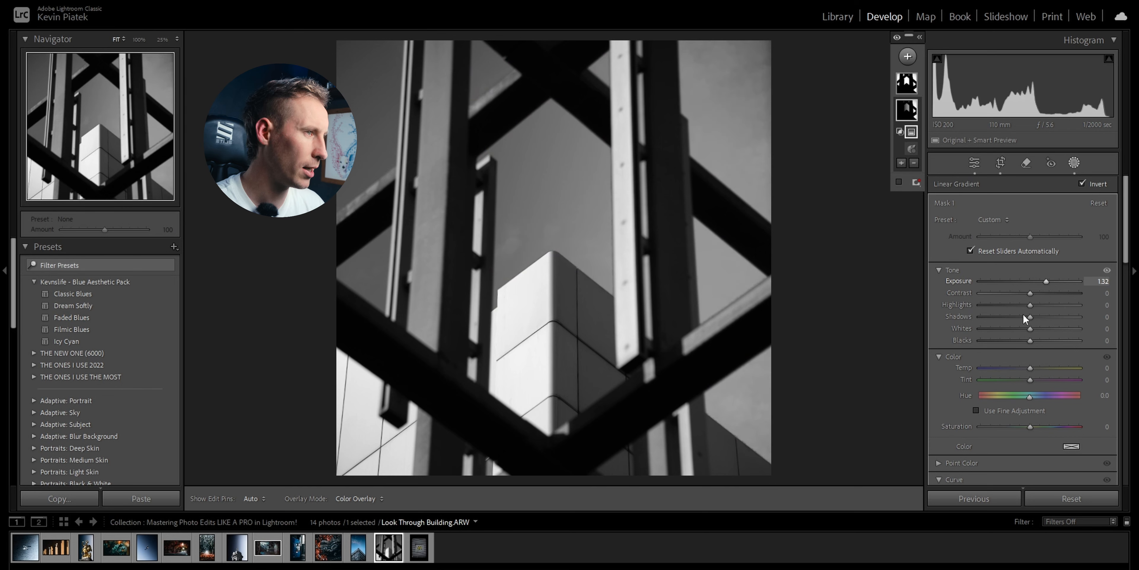
{"action": "scroll", "coordinate": [1015, 343], "scroll_direction": "down", "scroll_amount": 3}
{"action": "scroll", "coordinate": [1014, 406], "scroll_direction": "down", "scroll_amount": 3}
{"action": "left_click", "coordinate": [954, 258]}
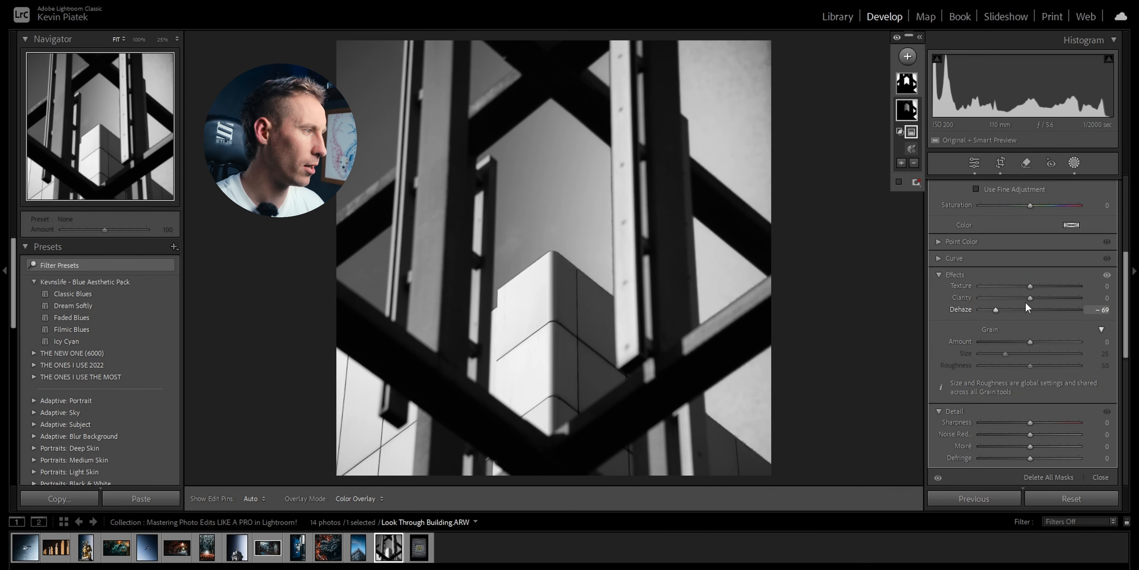
Darken the opposite side of the sky with the other mask at exposure −2.13 and Color Range Refine 56.
{"action": "left_click", "coordinate": [911, 148]}
{"action": "left_click", "coordinate": [906, 83]}
{"action": "left_click", "coordinate": [912, 121]}
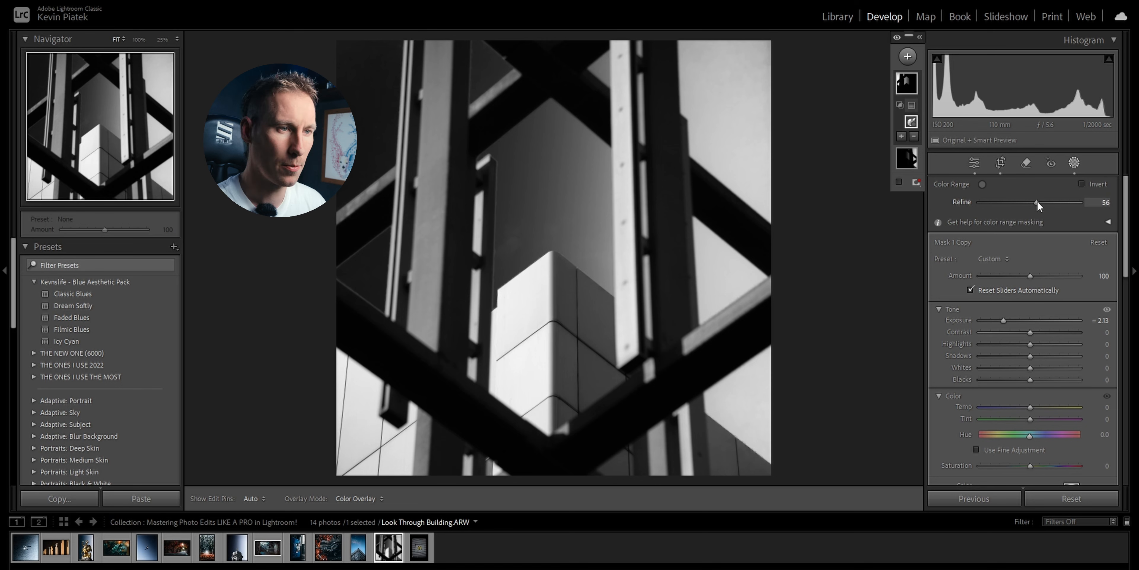
Bring back colour in the Color Mixer with saturation blue −26 and yellow +100, and hue yellow −100 and blue −2.
{"action": "left_click", "coordinate": [975, 162]}
{"action": "left_click_drag", "start_coordinate": [968, 372], "coordinate": [1011, 373]}
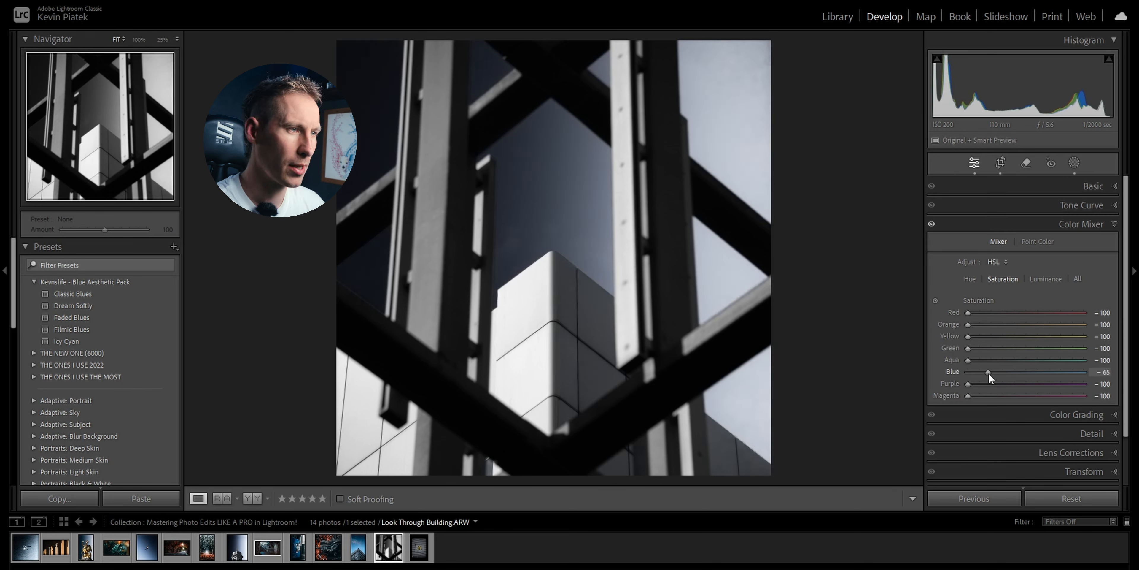
{"action": "left_click_drag", "start_coordinate": [968, 336], "coordinate": [1109, 337]}
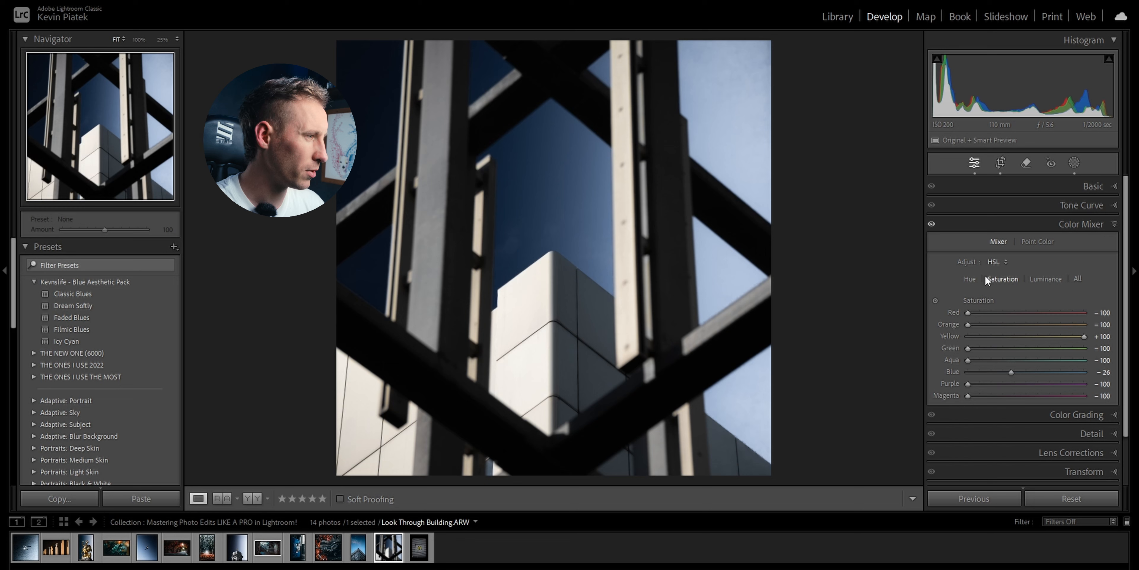
{"action": "left_click", "coordinate": [973, 278]}
{"action": "left_click_drag", "start_coordinate": [1038, 337], "coordinate": [942, 337]}
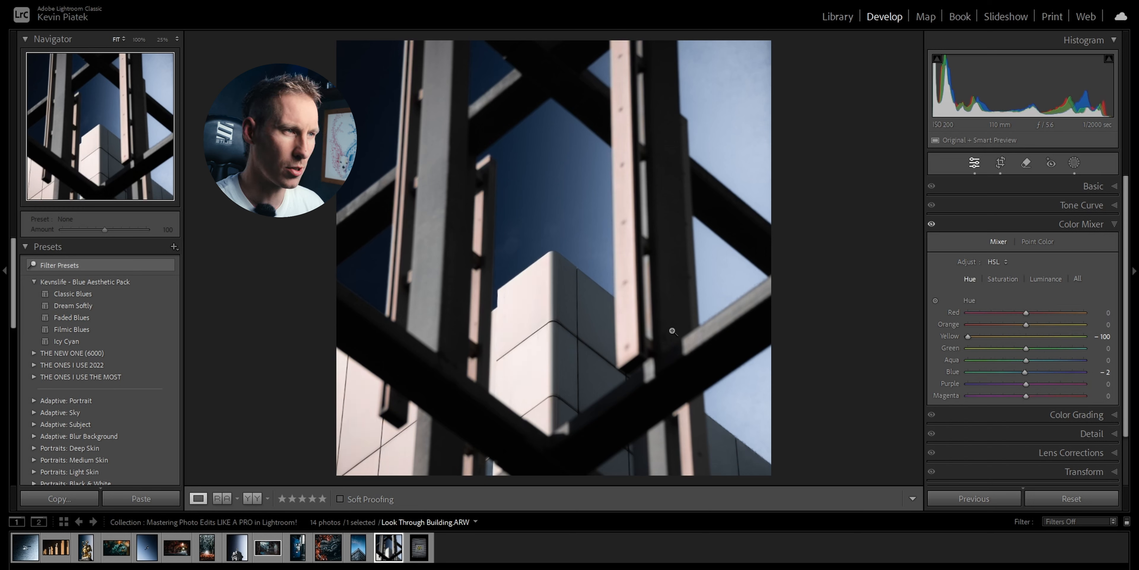
Give the highlights a slight warm orange tint with Color Grading.
{"action": "left_click", "coordinate": [1114, 223]}
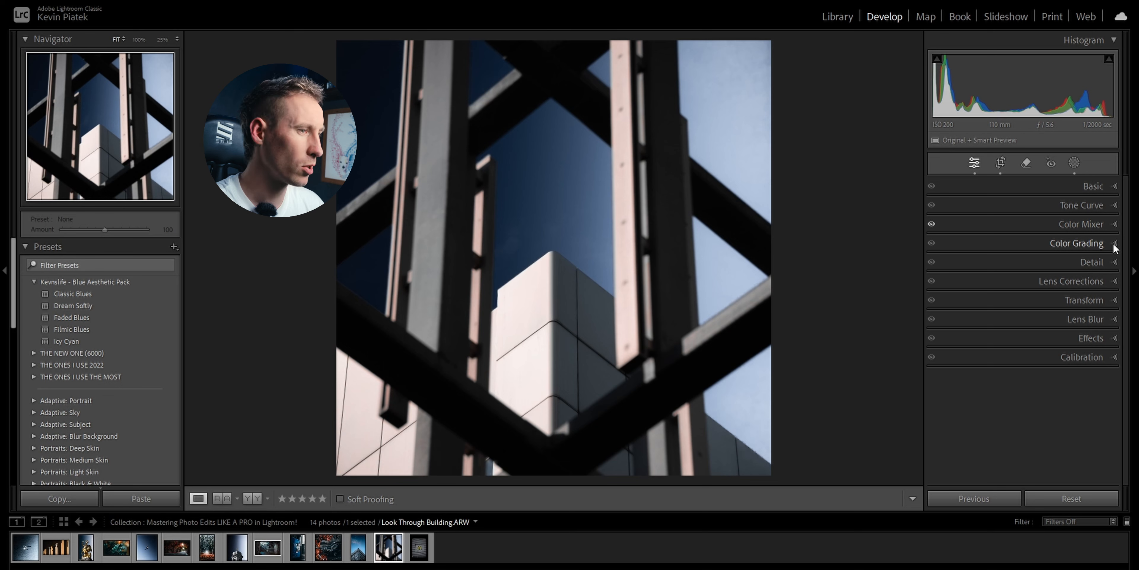
{"action": "left_click", "coordinate": [1114, 243]}
{"action": "mouse_move", "coordinate": [1061, 416]}
{"action": "left_mouse_down"}
{"action": "mouse_move", "coordinate": [1083, 403]}
{"action": "mouse_move", "coordinate": [1081, 415]}
{"action": "mouse_move", "coordinate": [1068, 411]}
{"action": "left_mouse_up"}
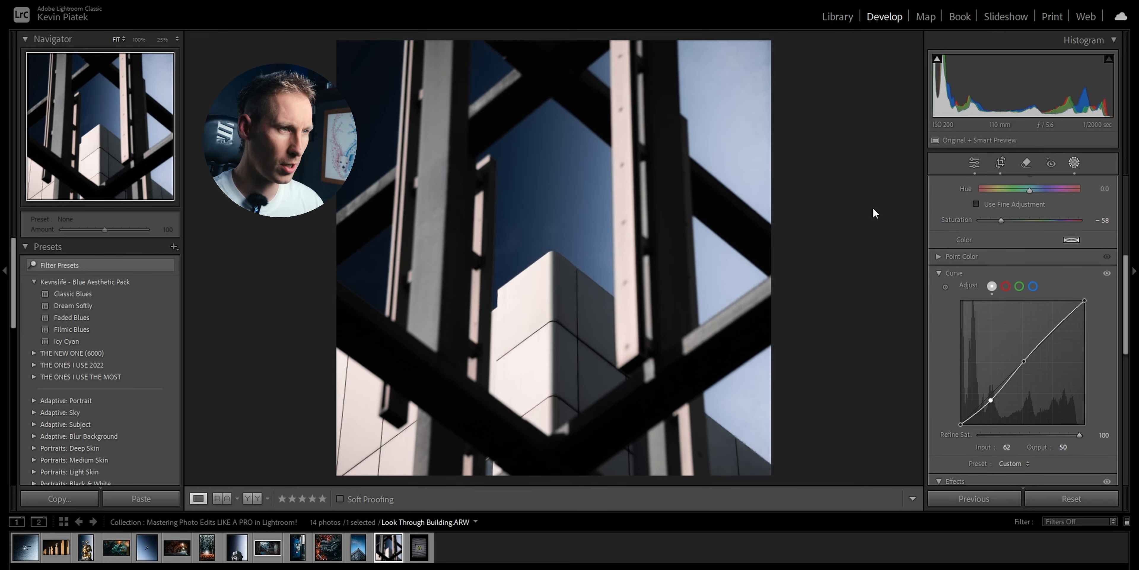
Compare the finished Look Through Building photo with its unedited version.
{"action": "key", "text": "shift+w"}
{"action": "key", "text": "backslash"}
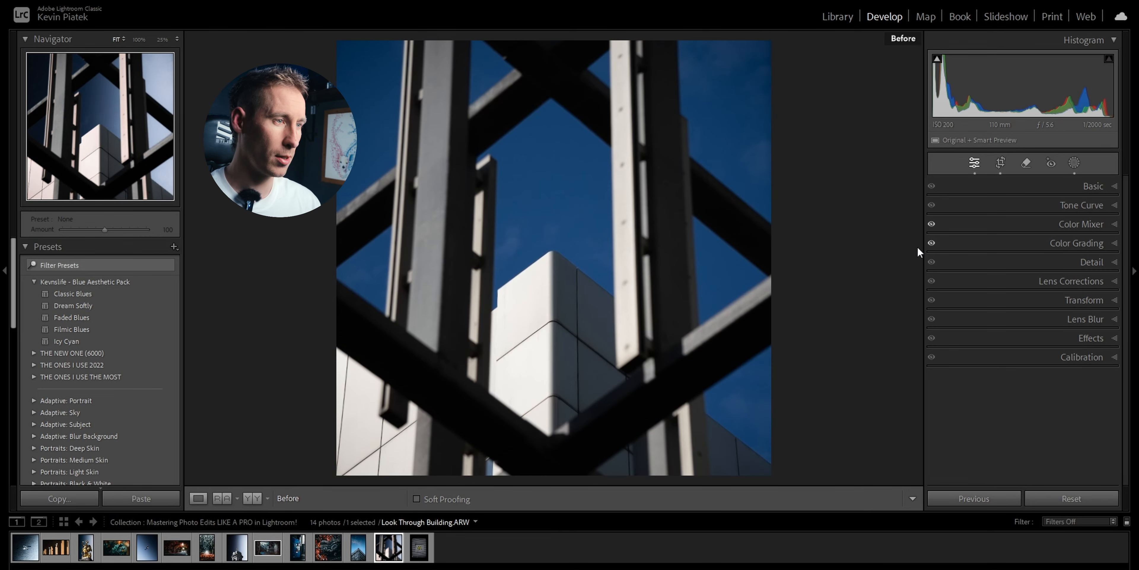
{"action": "key", "text": "backslash"}
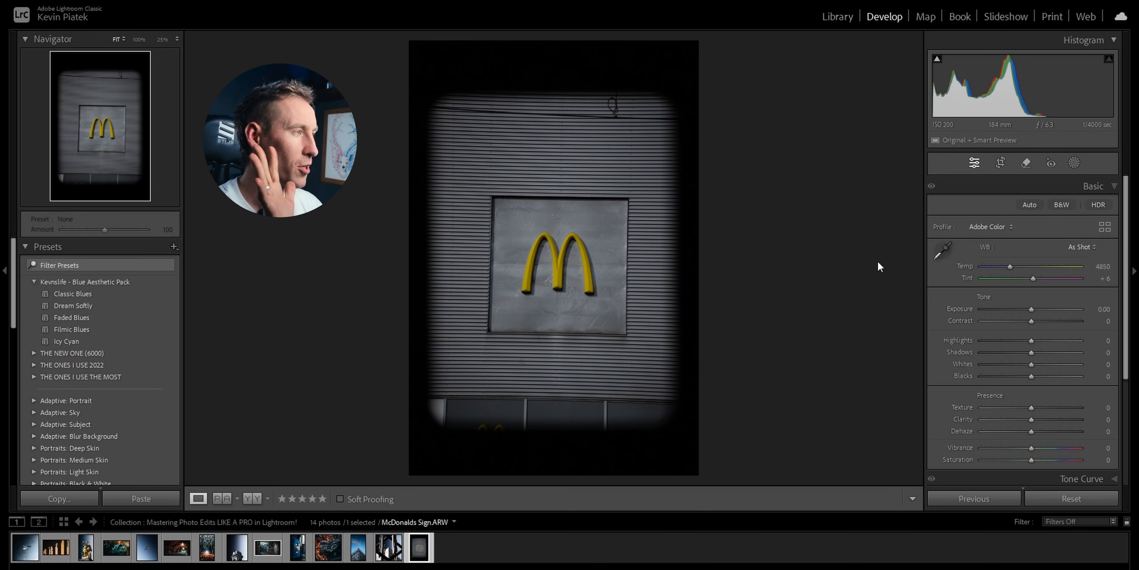
Crop the McDonalds Sign photo to a square frame closely around the sign and its metal panel.
{"action": "left_click", "coordinate": [1001, 162]}
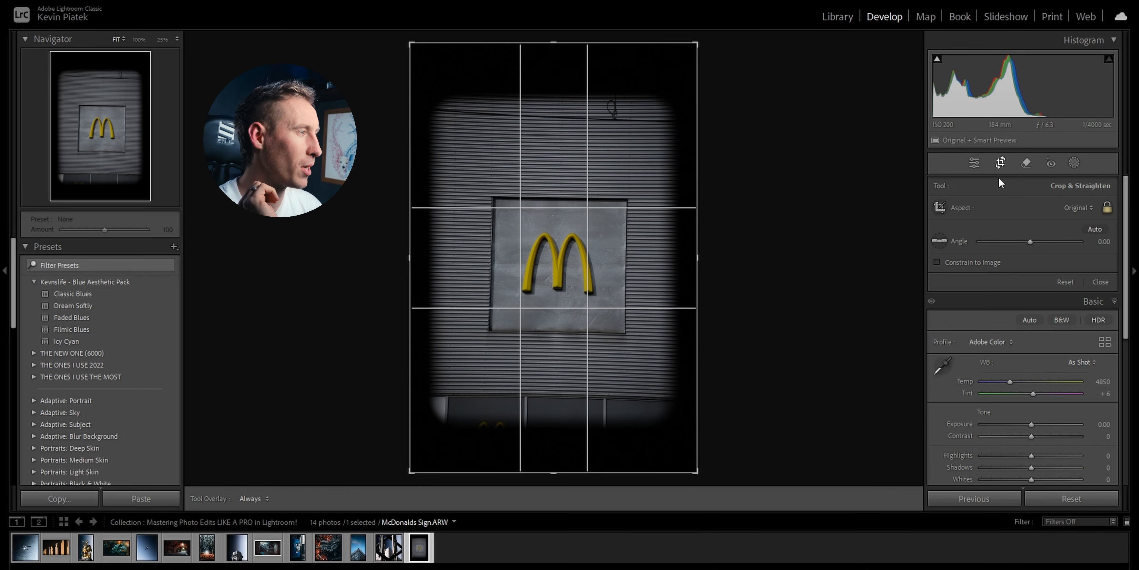
{"action": "left_click", "coordinate": [1076, 208]}
{"action": "left_click", "coordinate": [1035, 265]}
{"action": "left_click_drag", "start_coordinate": [720, 170], "coordinate": [656, 213]}
{"action": "key", "text": "Return"}
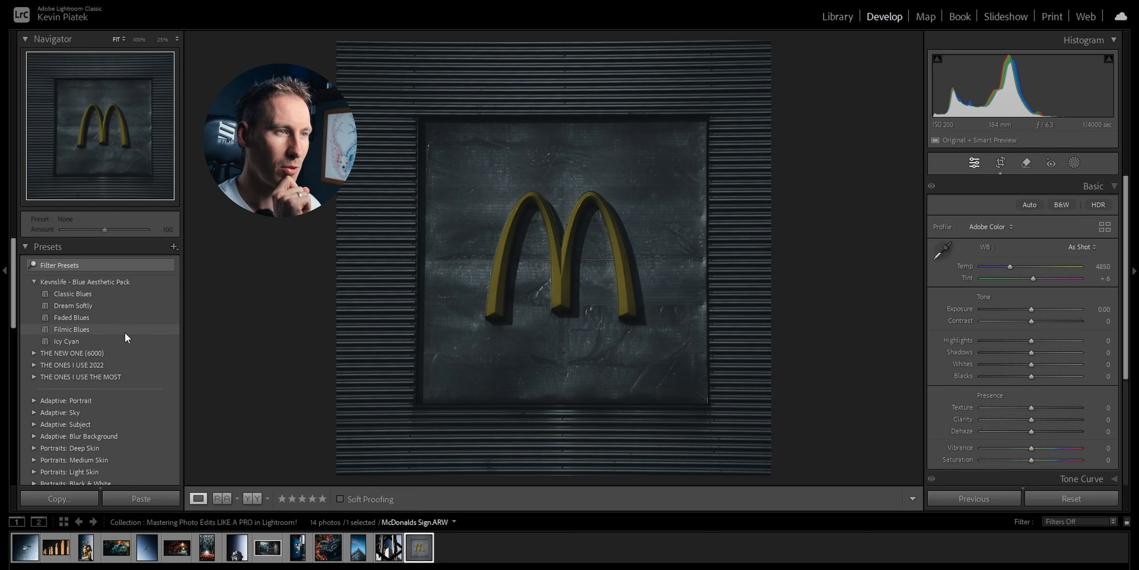
Apply the Filmic Blues preset to the sign photo and set the exposure to +1.11.
{"action": "left_click", "coordinate": [125, 333]}
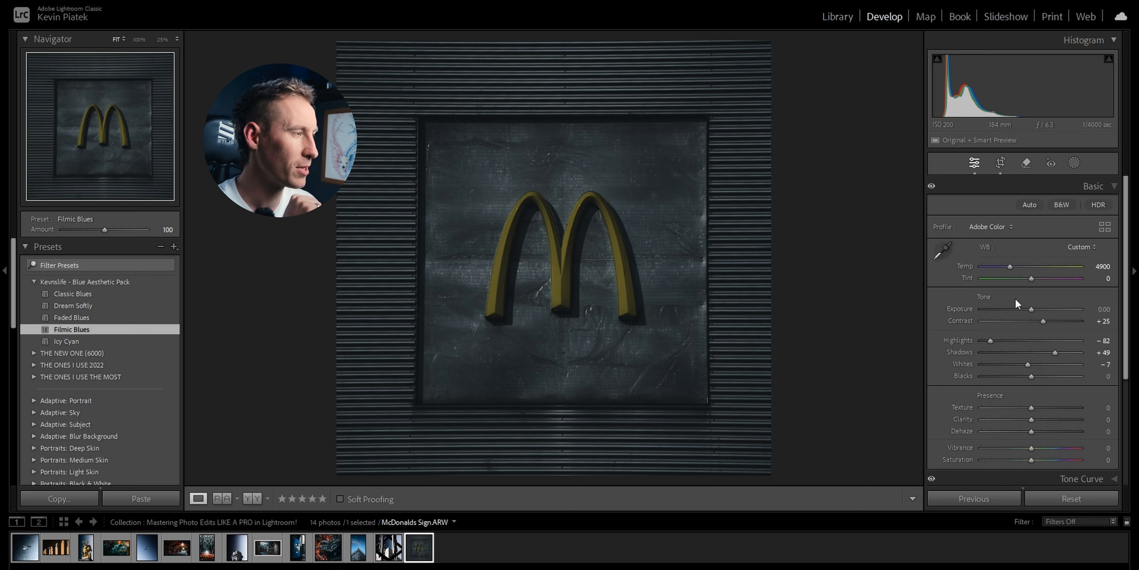
{"action": "left_click_drag", "start_coordinate": [1033, 308], "coordinate": [1040, 307]}
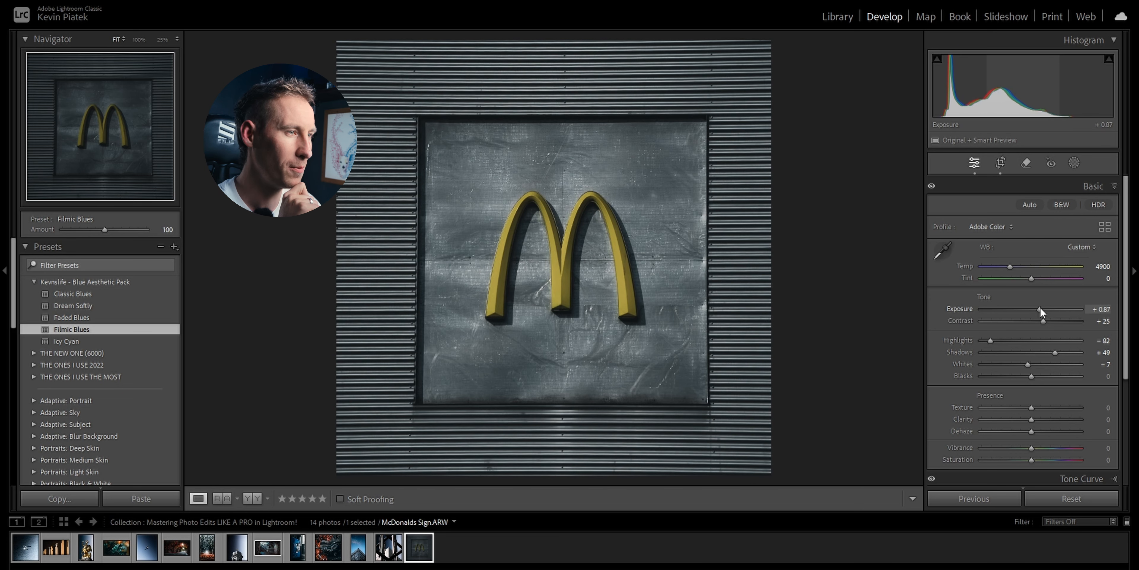
Darken the area around the yellow sign with an inverted radial gradient mask centred on it and a lowered exposure.
{"action": "left_click", "coordinate": [1071, 166]}
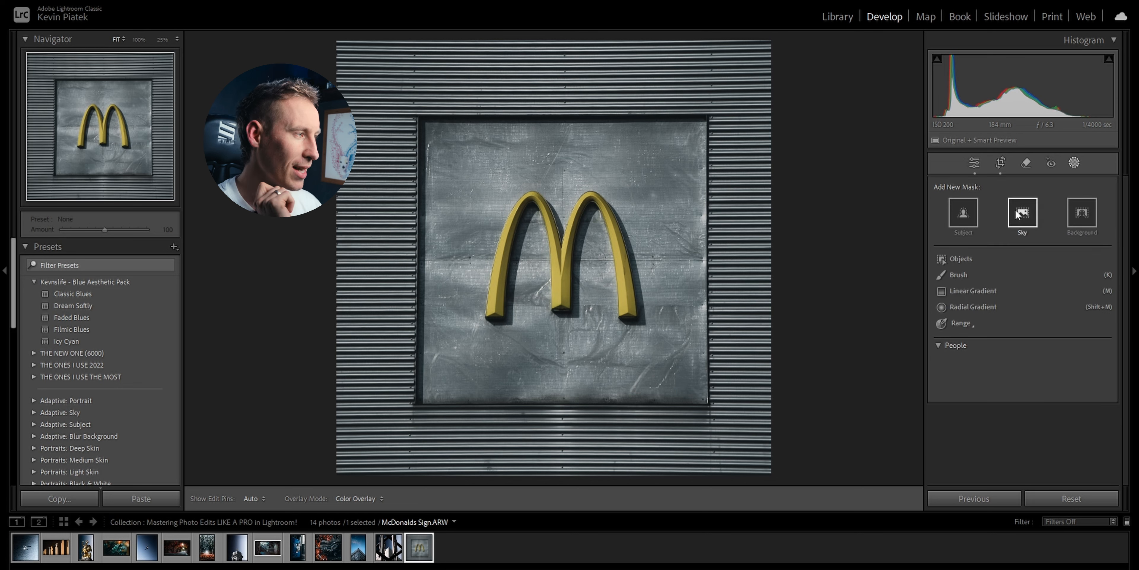
{"action": "left_click", "coordinate": [978, 306]}
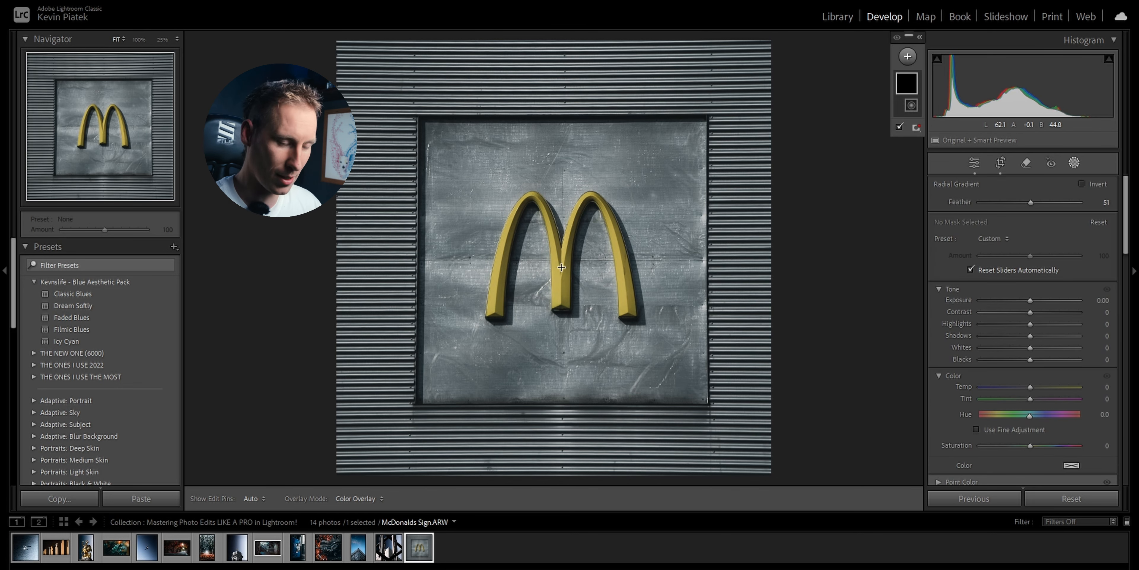
{"action": "left_click_drag", "start_coordinate": [559, 265], "coordinate": [664, 367]}
{"action": "left_click_drag", "start_coordinate": [1030, 300], "coordinate": [1007, 300]}
{"action": "left_click", "coordinate": [1081, 183]}
{"action": "left_click", "coordinate": [1078, 167]}
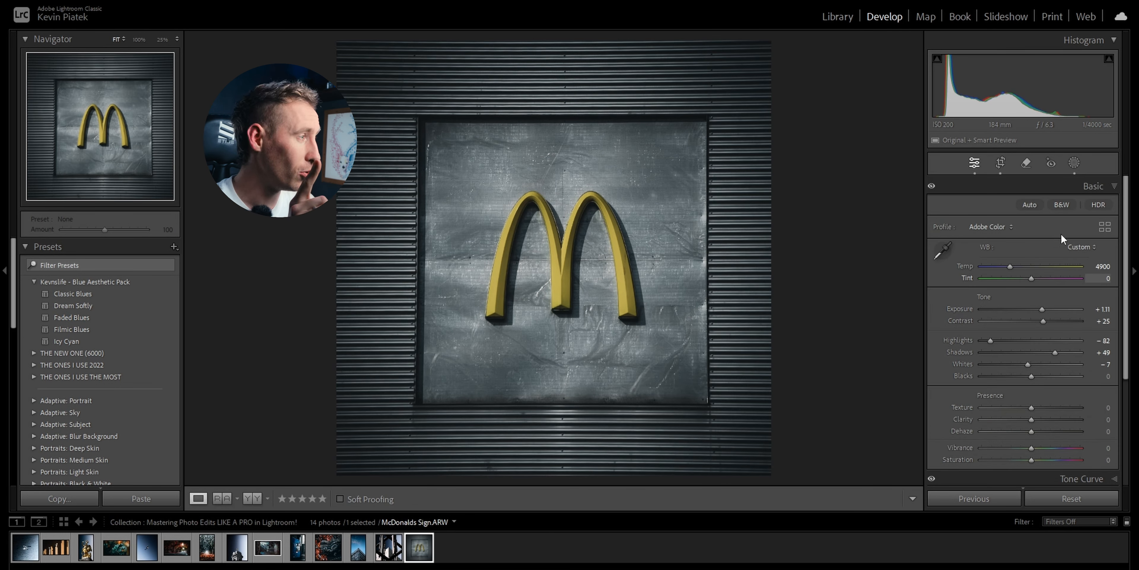
Set the yellow saturation in the Color Mixer to +13 to make the sign stand out.
{"action": "left_click", "coordinate": [1112, 186]}
{"action": "left_click", "coordinate": [1112, 247]}
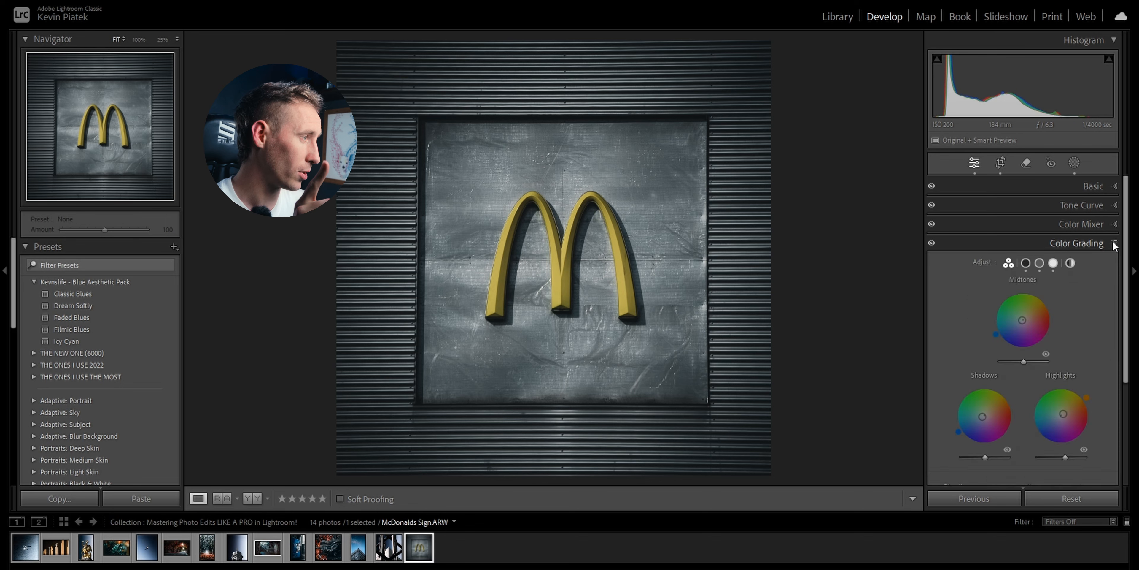
{"action": "left_click", "coordinate": [1108, 224]}
{"action": "left_click", "coordinate": [1002, 279]}
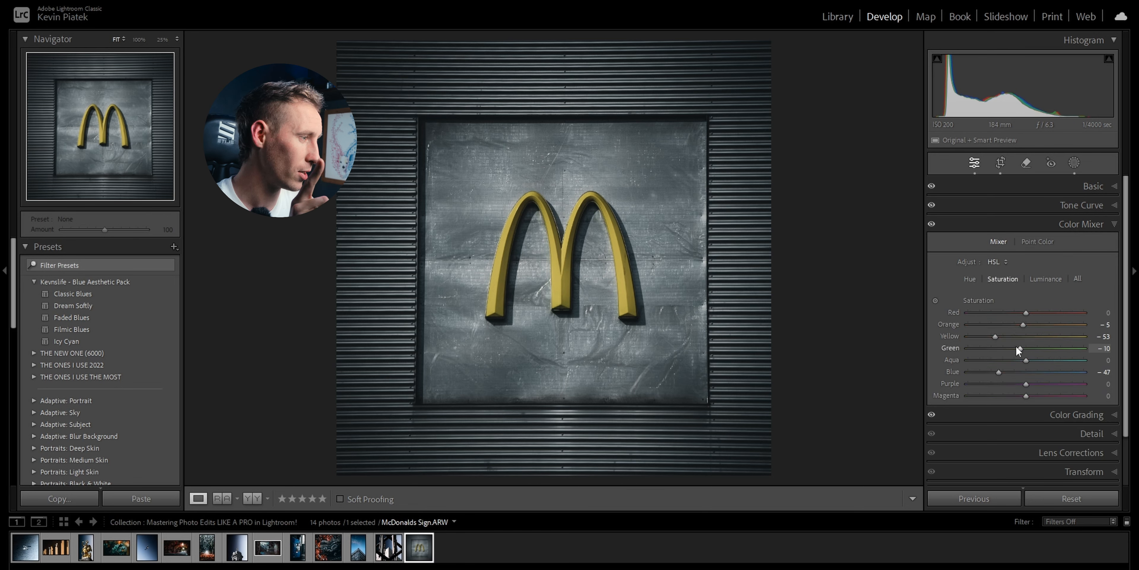
{"action": "mouse_move", "coordinate": [1026, 336]}
{"action": "left_mouse_down"}
{"action": "mouse_move", "coordinate": [991, 336]}
{"action": "mouse_move", "coordinate": [1035, 335]}
{"action": "left_mouse_up"}
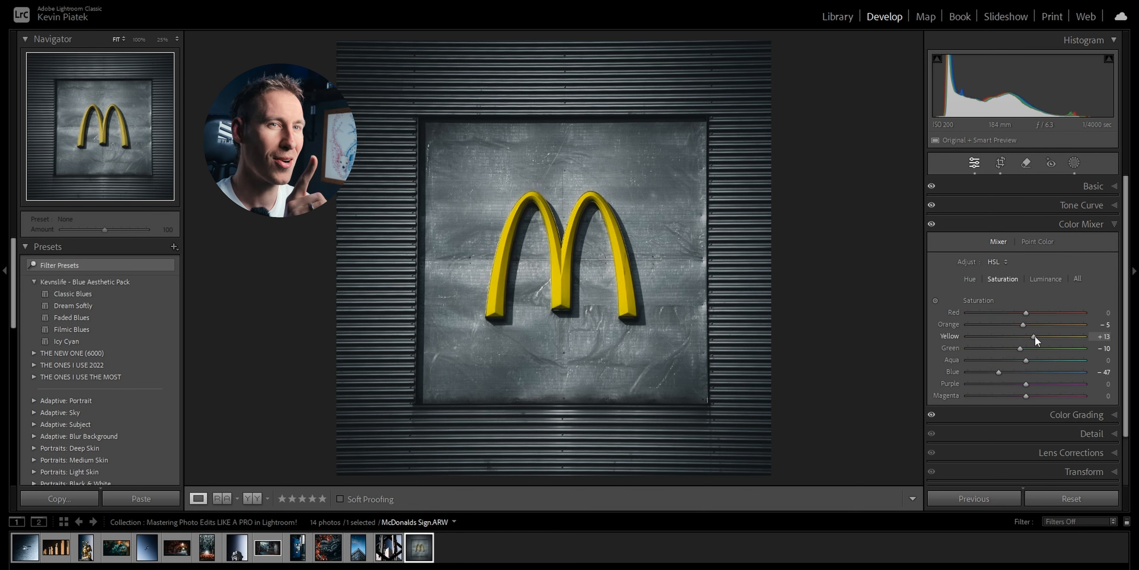